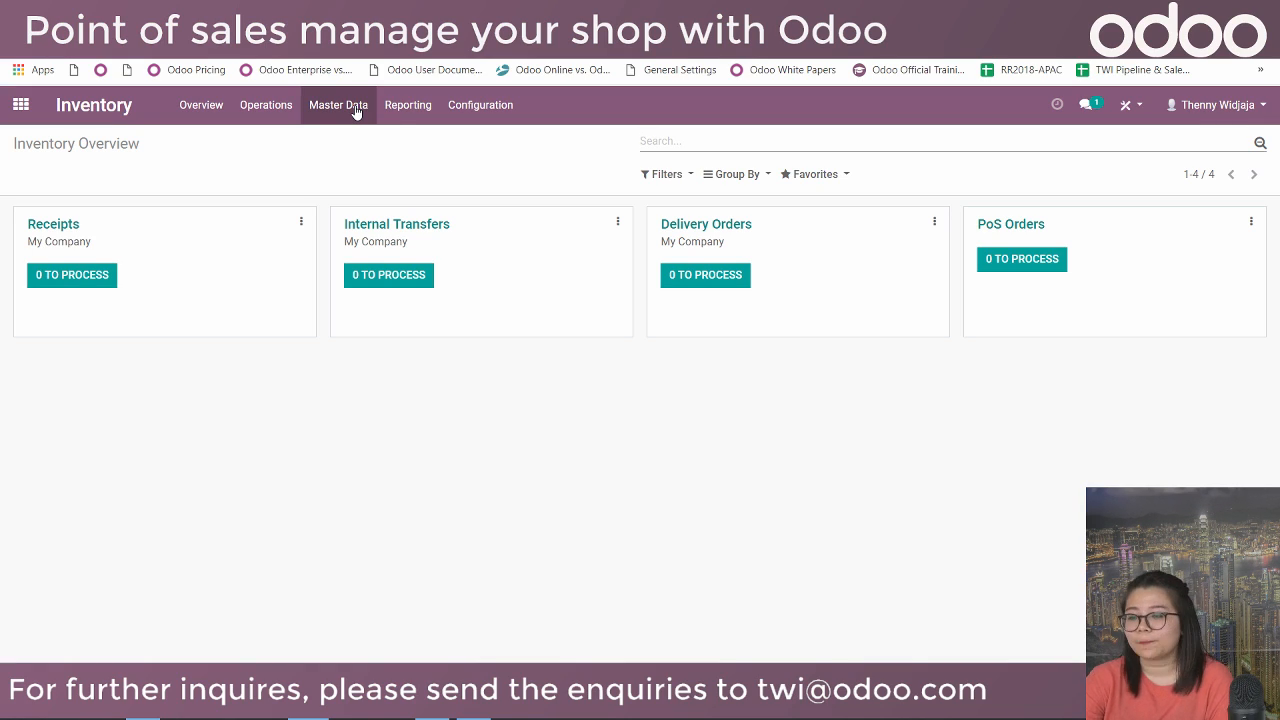
# Open the Inventory Products list showing the nine toy products with 0 on hand.
pyautogui.click(356, 110)
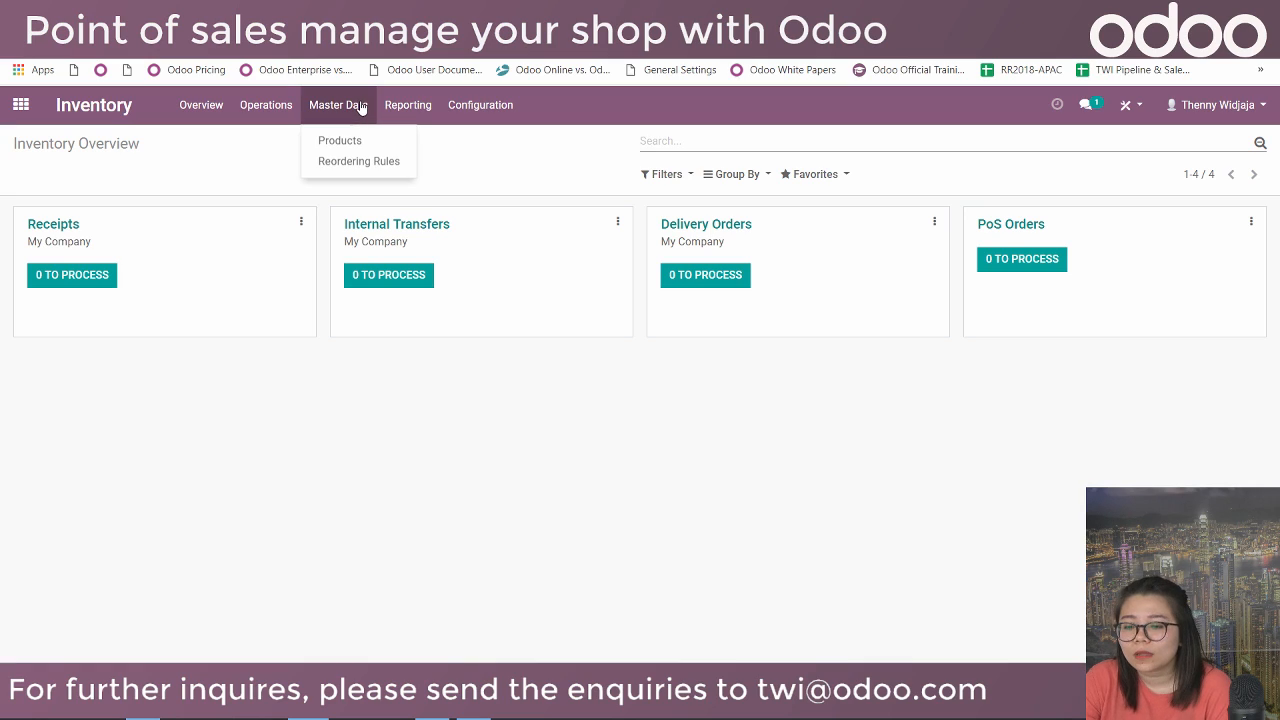
pyautogui.click(286, 405)
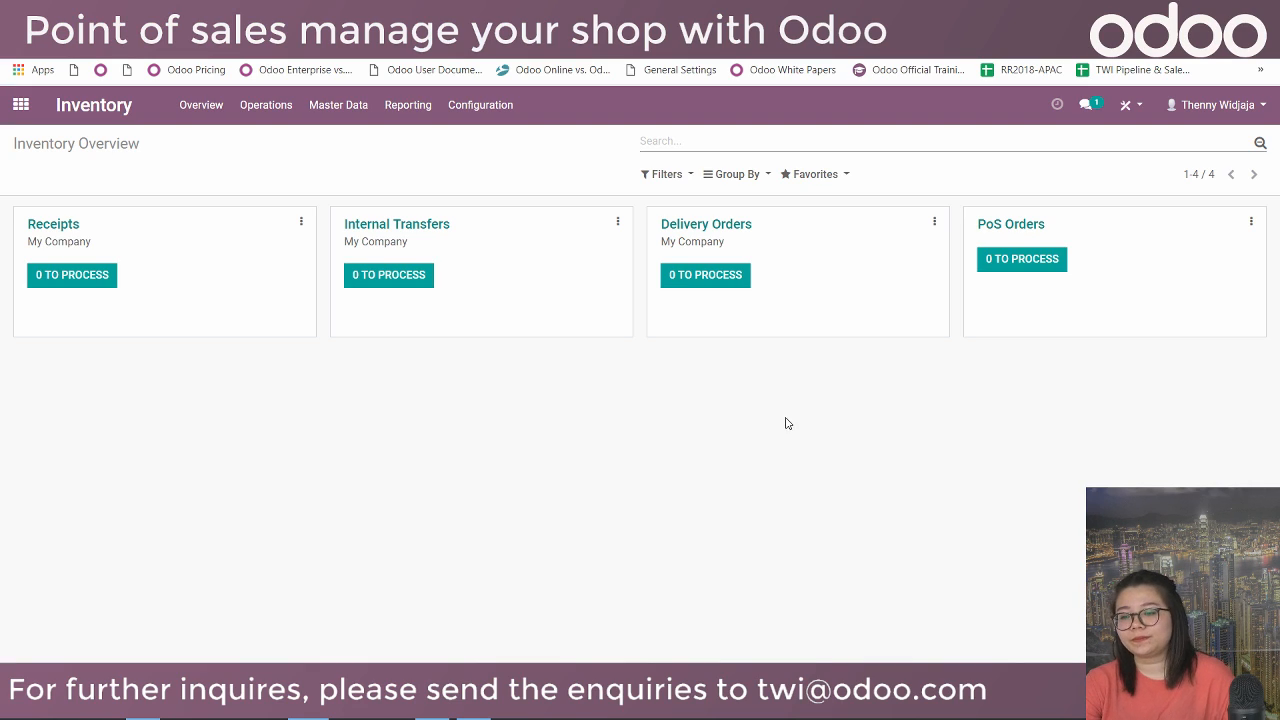
pyautogui.click(351, 106)
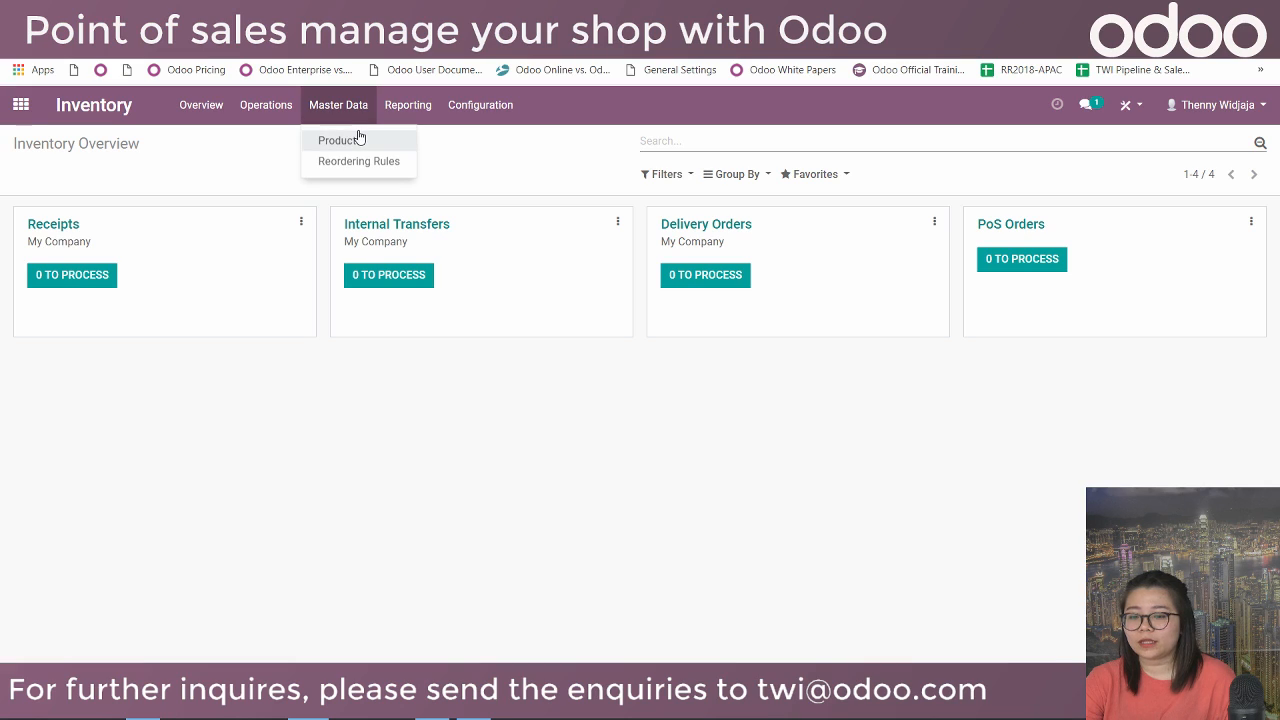
pyautogui.click(360, 138)
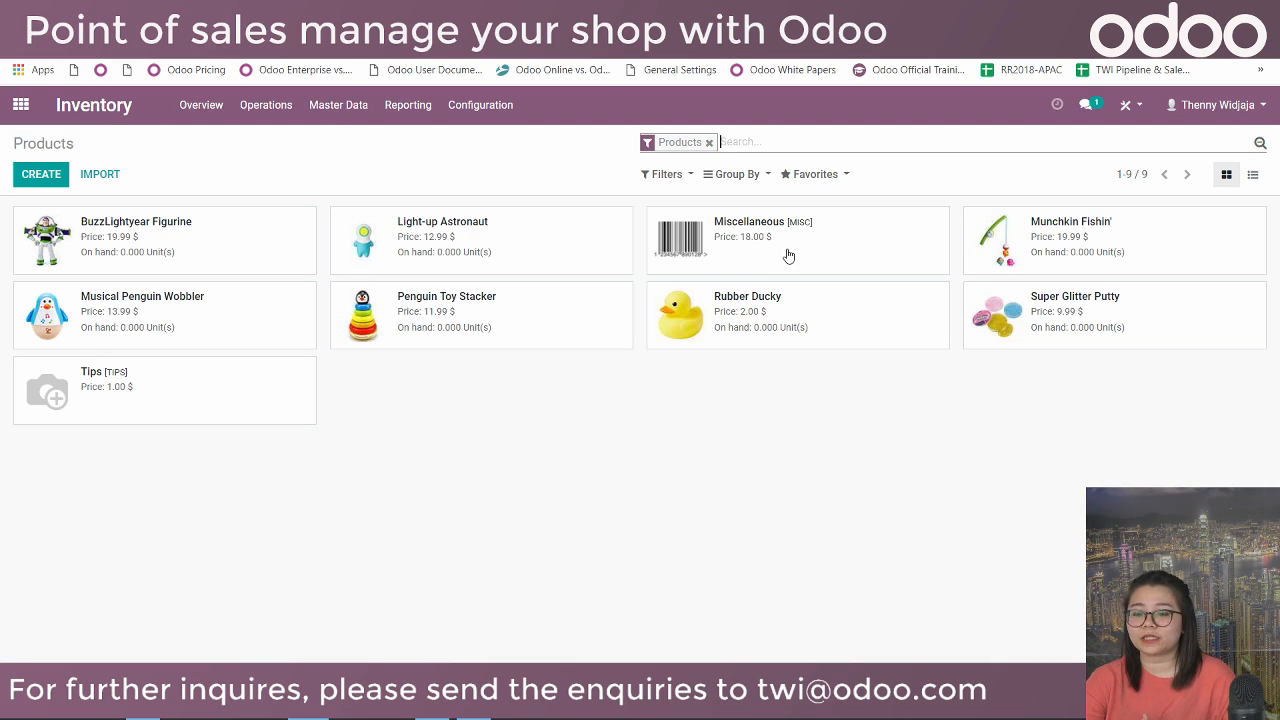
# Create a new product named Fluffy Slime with the slime picture from the POS Webinar folder.
pyautogui.click(38, 175)
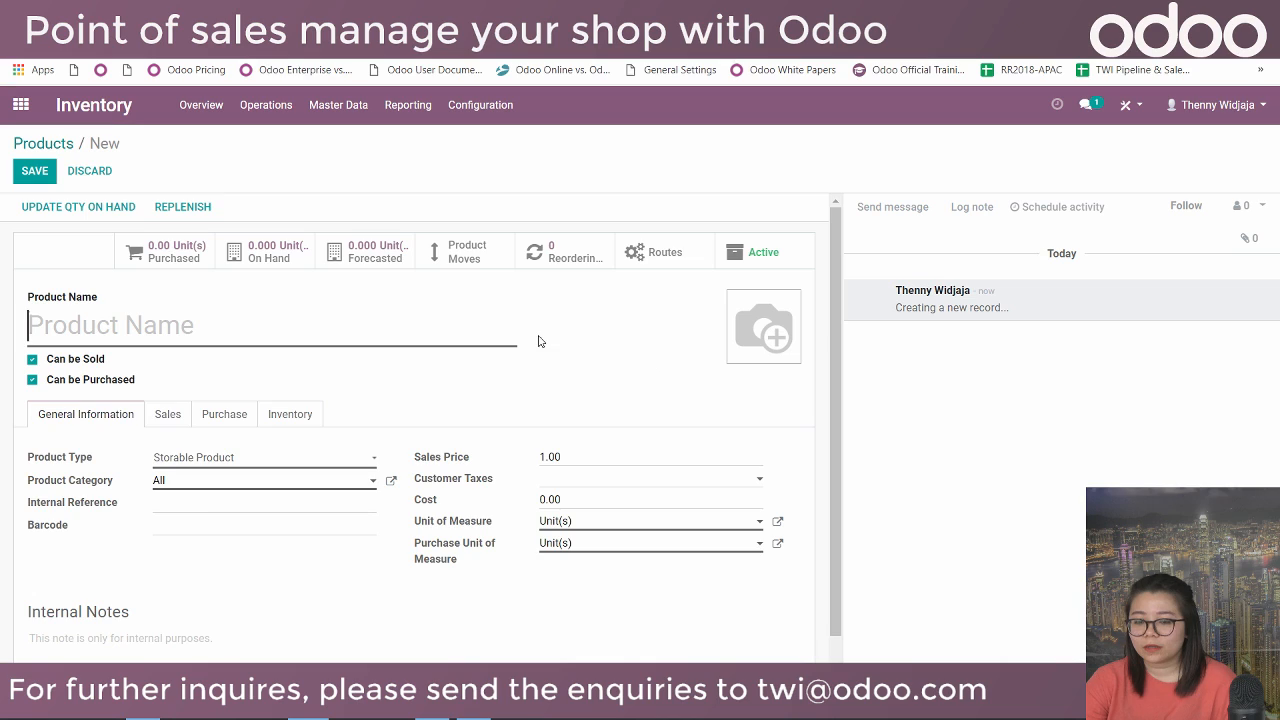
pyautogui.scroll(-1, 680, 268)
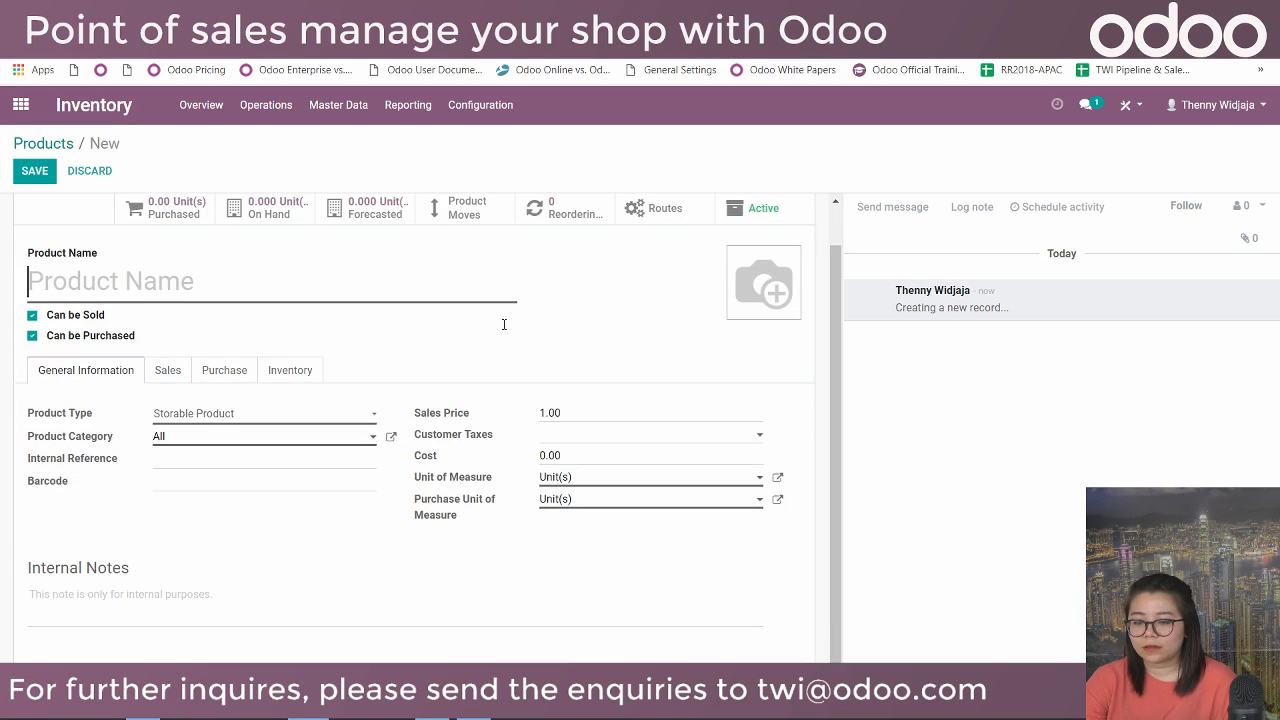
pyautogui.click(762, 284)
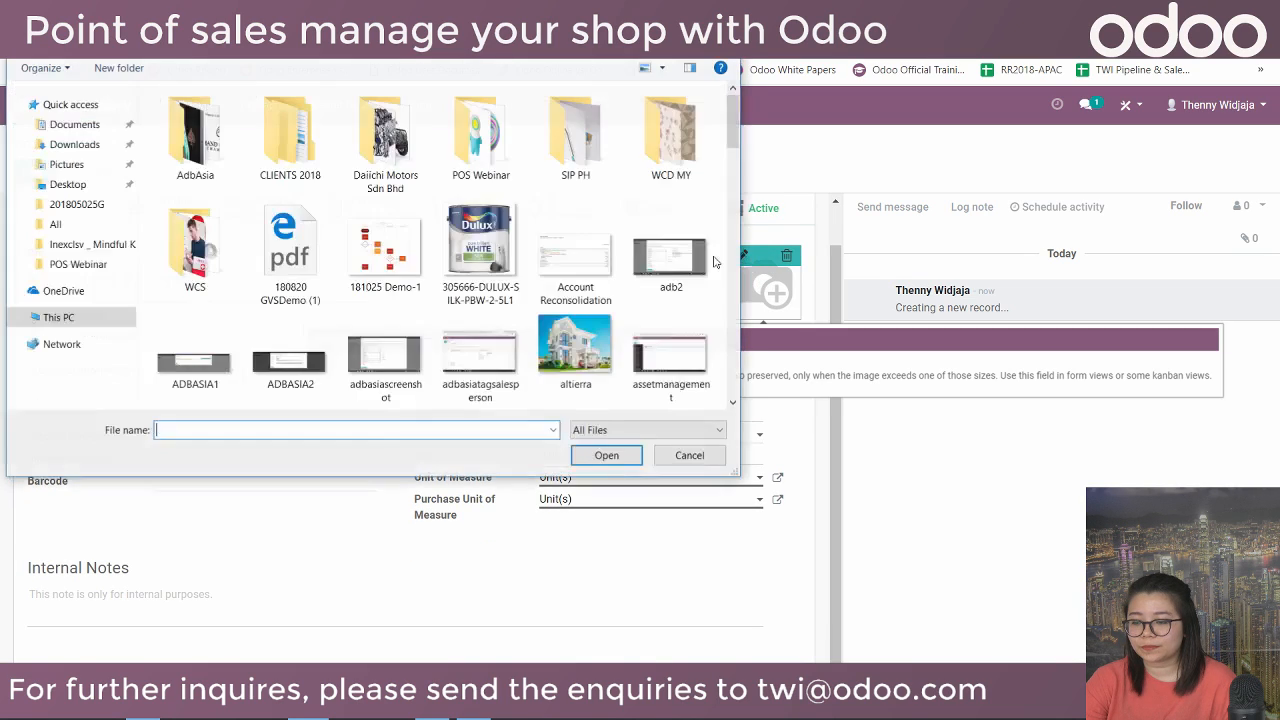
pyautogui.doubleClick(481, 135)
pyautogui.click(195, 128)
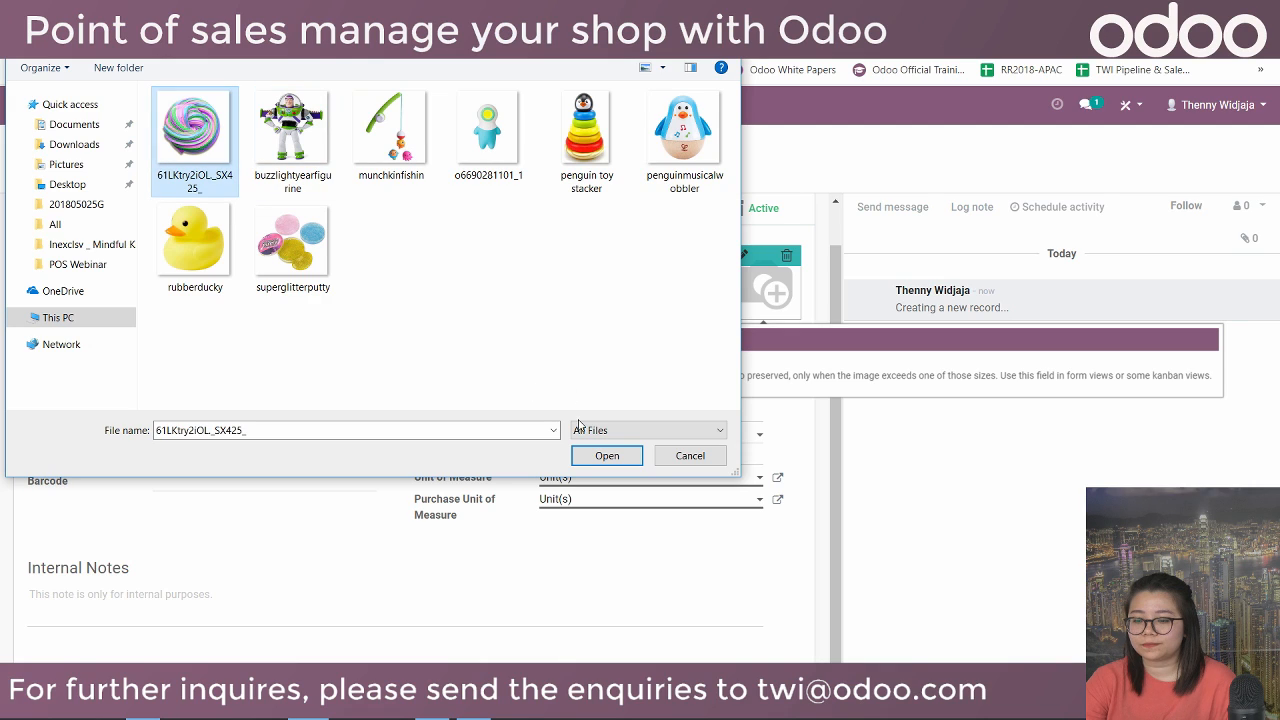
pyautogui.click(607, 455)
pyautogui.click(216, 283)
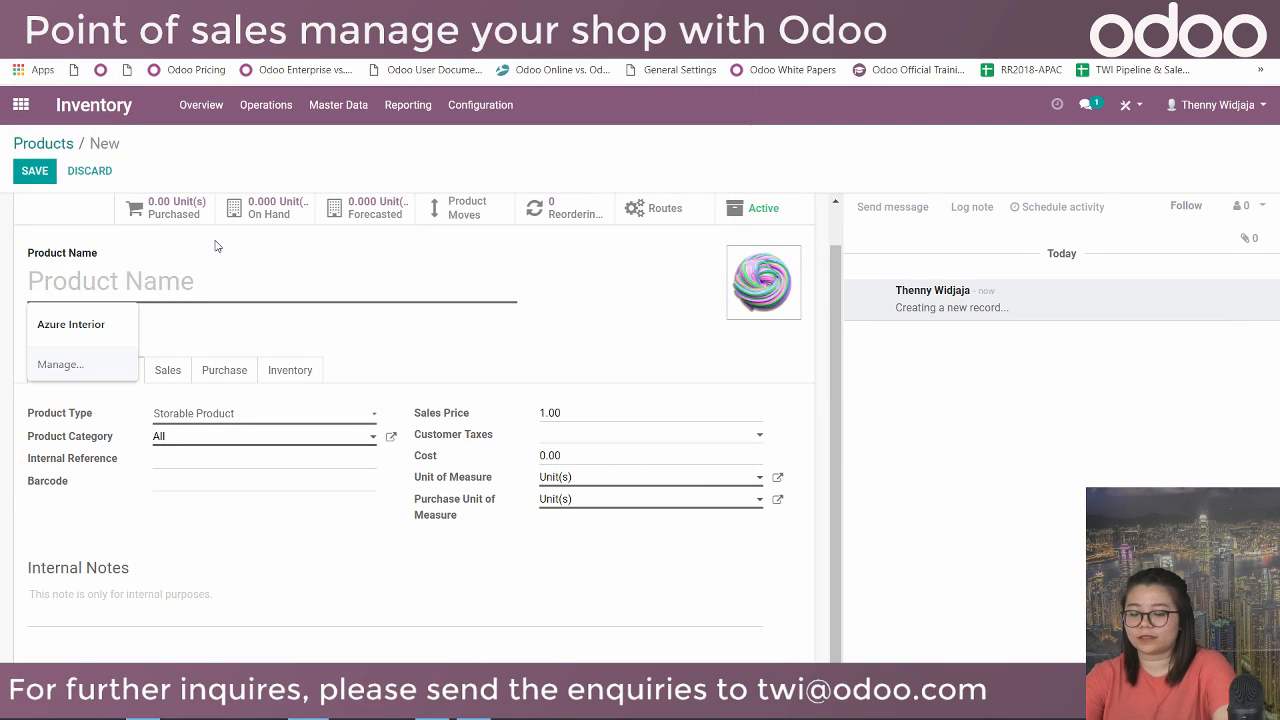
pyautogui.write('Fluffy Slime')
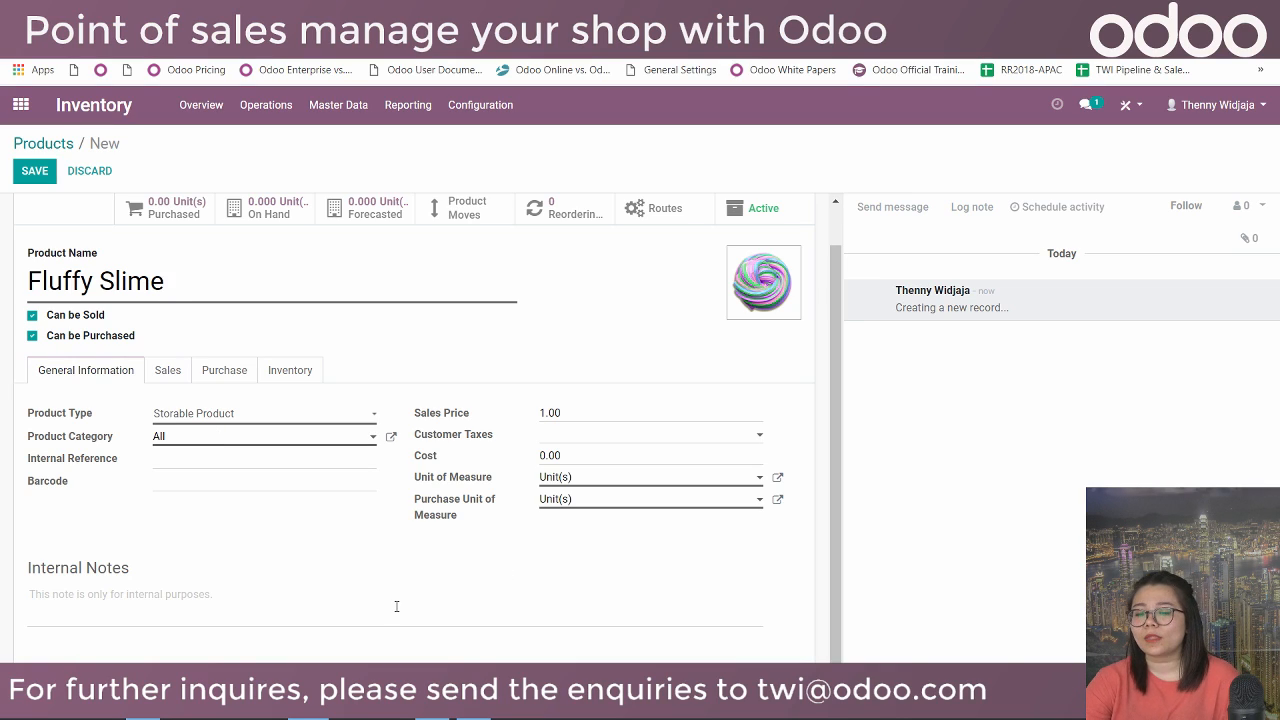
# Keep category All, enter sales price 5.99 and set the unit of measure to g.
pyautogui.click(222, 440)
pyautogui.click(234, 462)
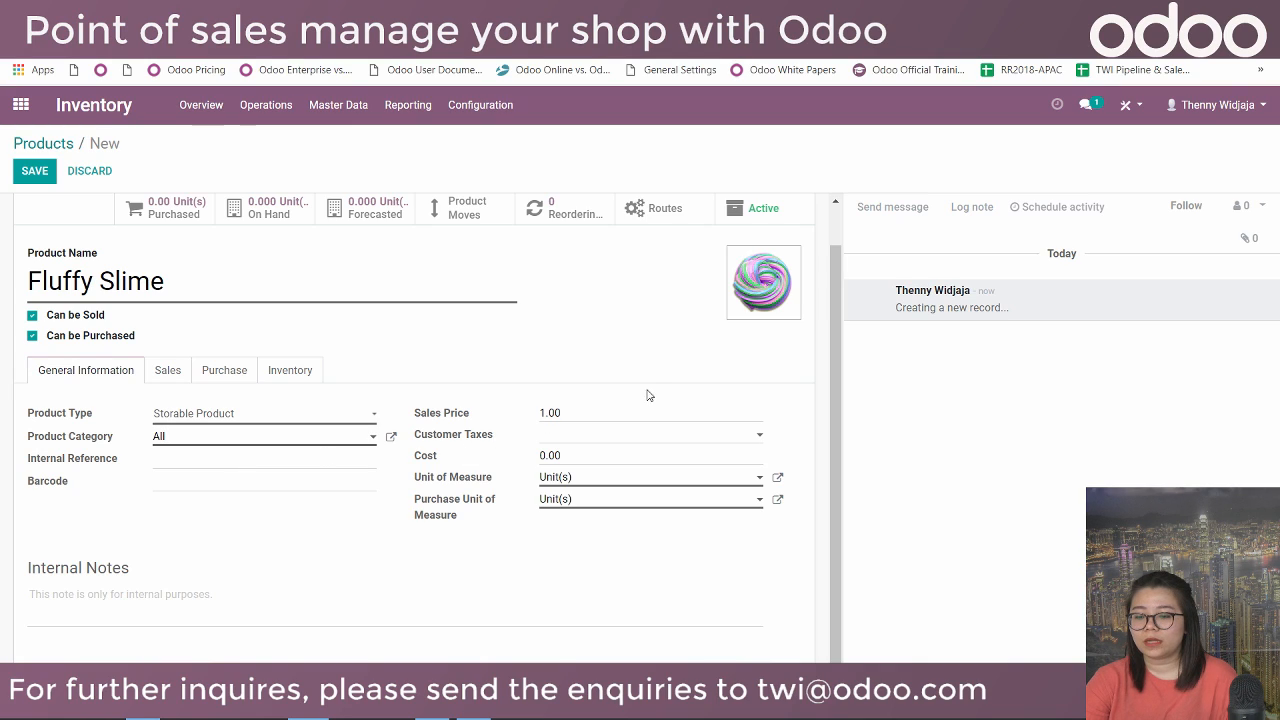
pyautogui.moveTo(565, 412); pyautogui.dragTo(533, 397)
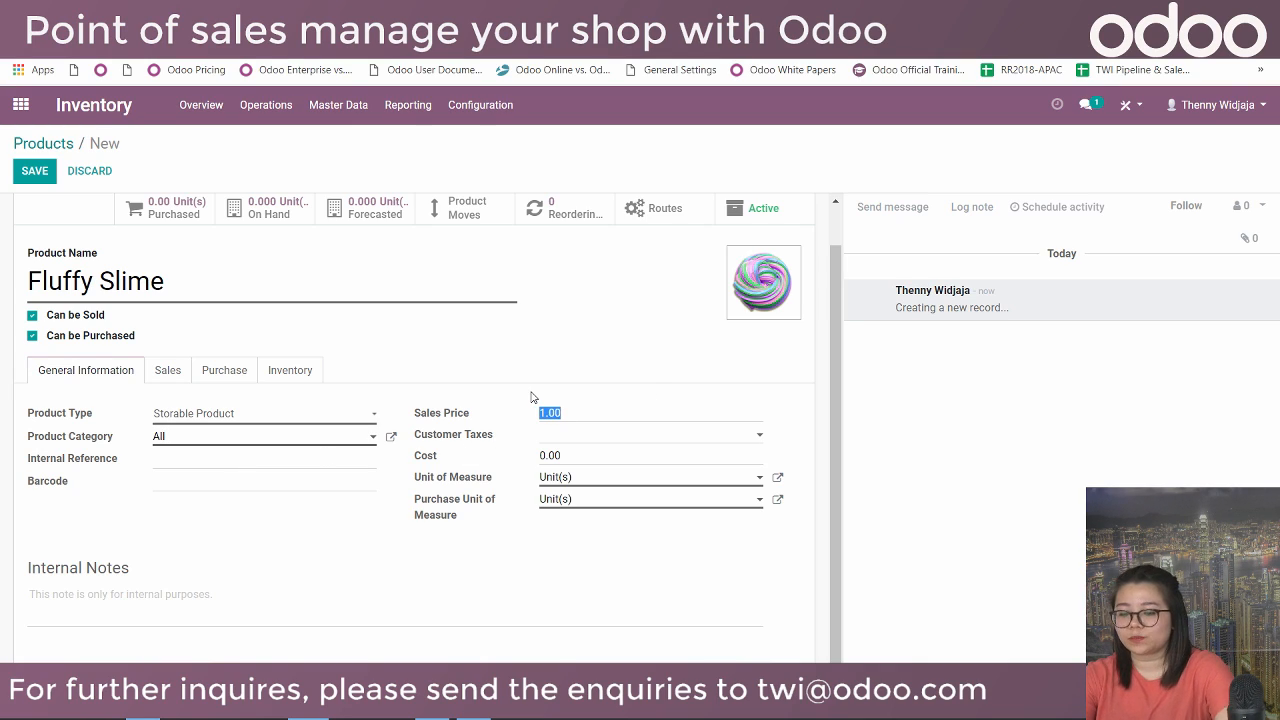
pyautogui.write('5.99')
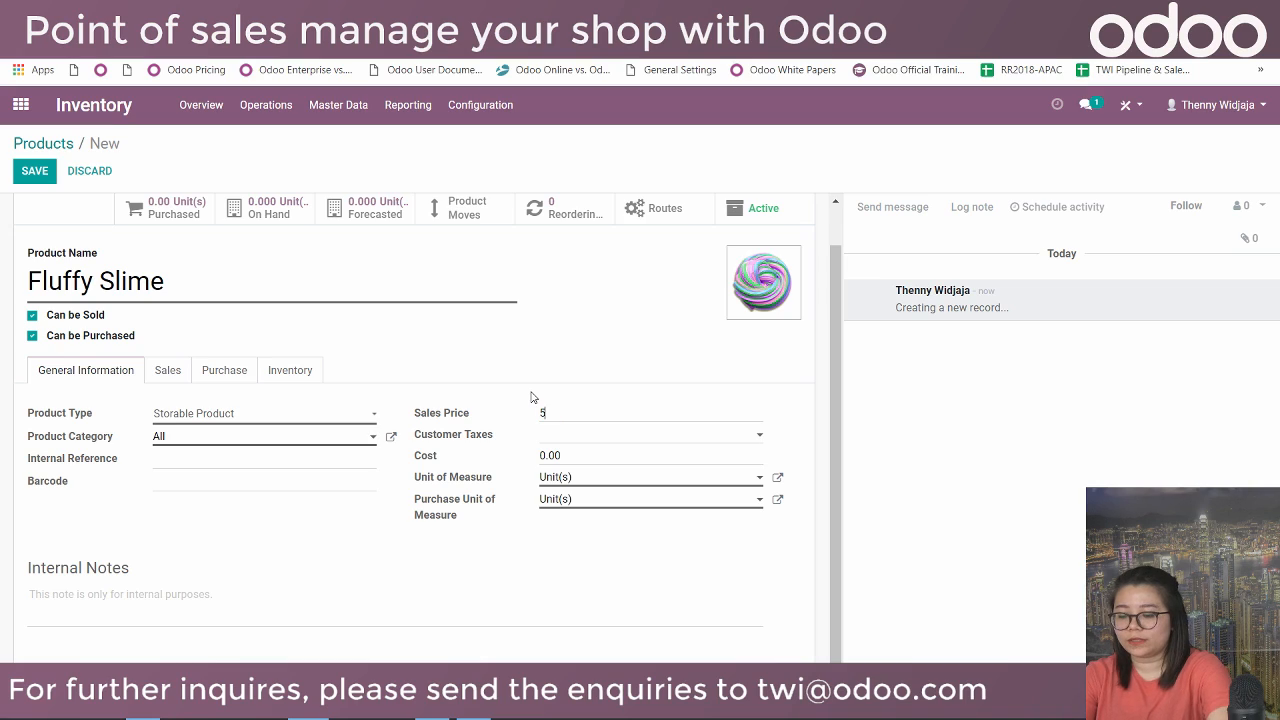
pyautogui.click(566, 477)
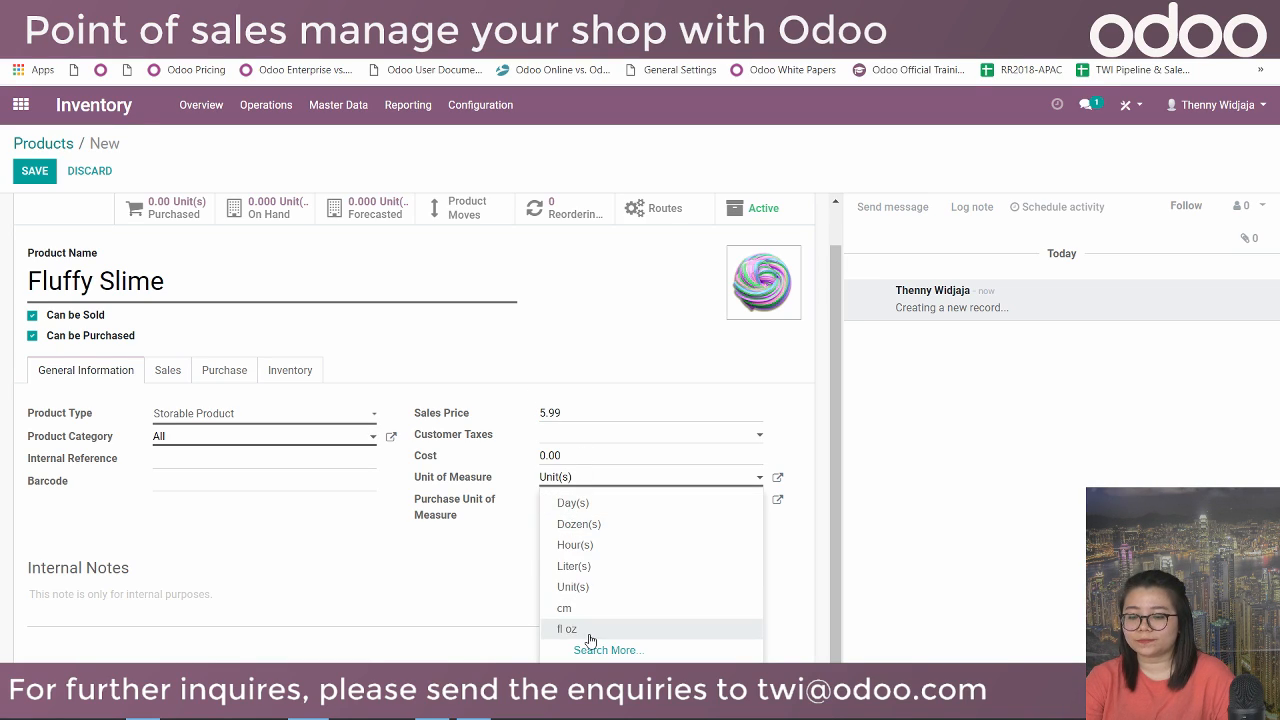
pyautogui.moveTo(572, 478); pyautogui.dragTo(541, 478)
pyautogui.press('BackSpace')
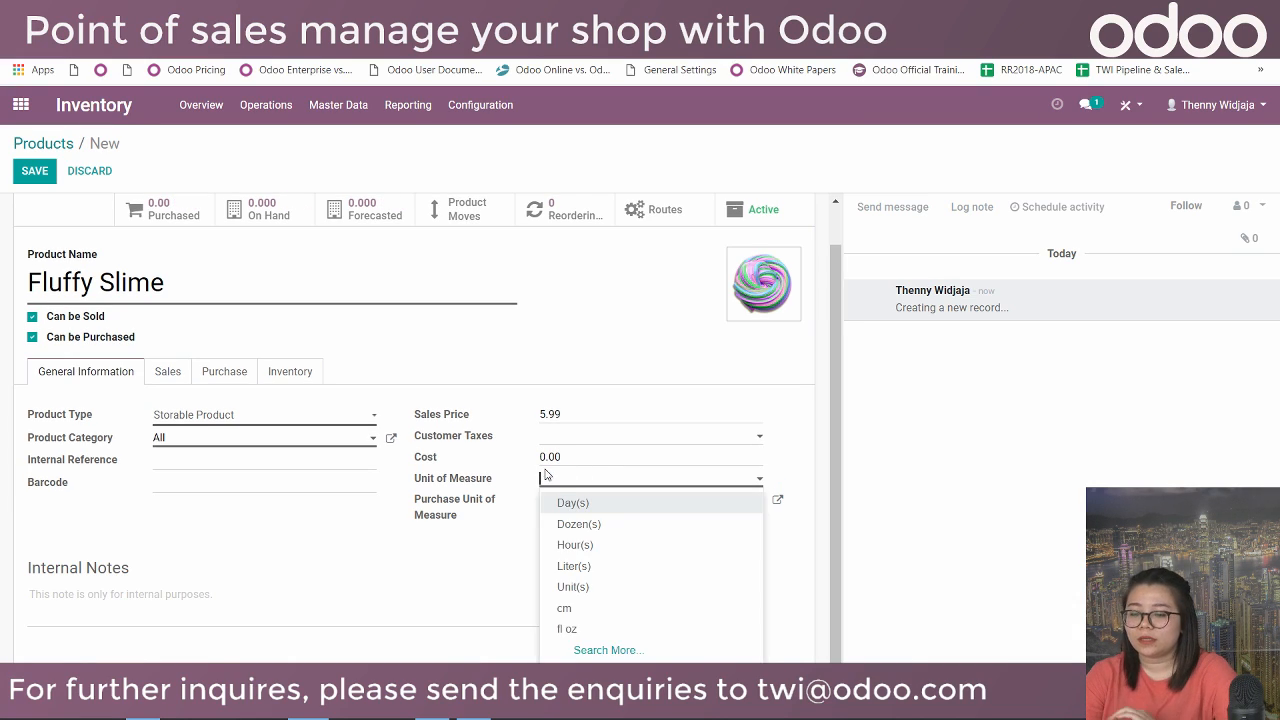
pyautogui.write('g')
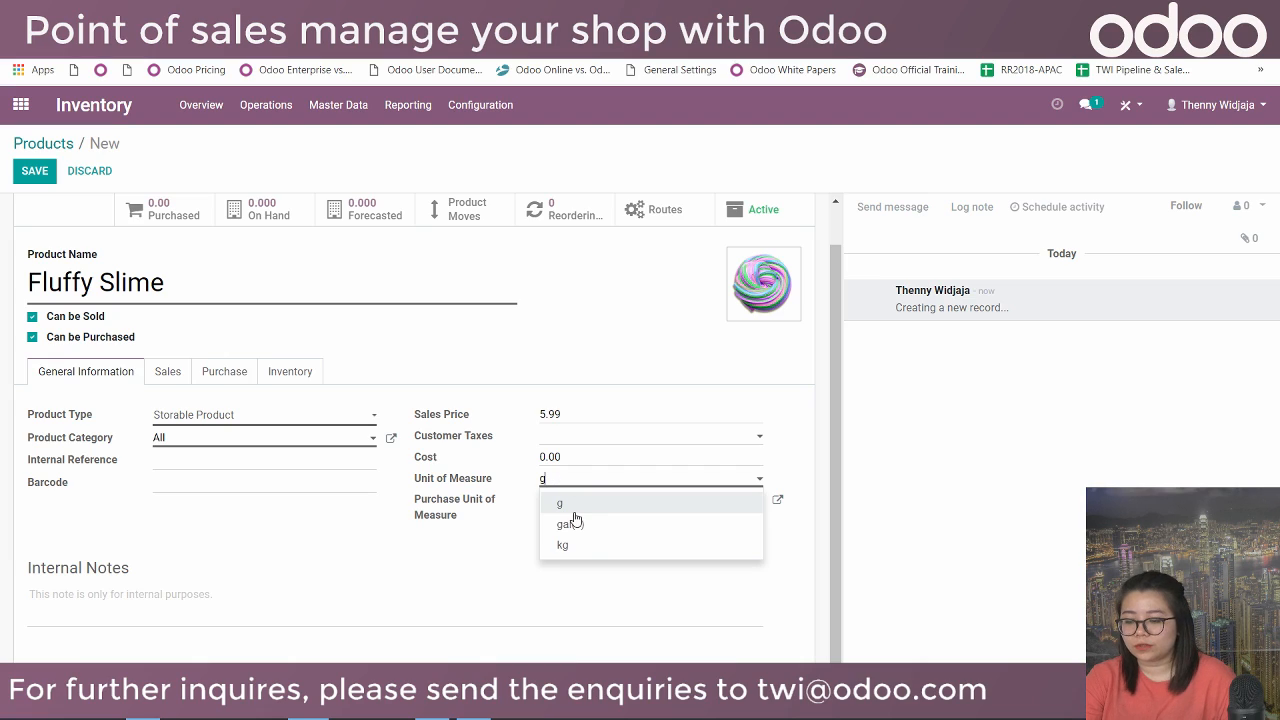
pyautogui.click(562, 505)
# Change the sales price to 0.50 and the cost to 0.20.
pyautogui.click(570, 412)
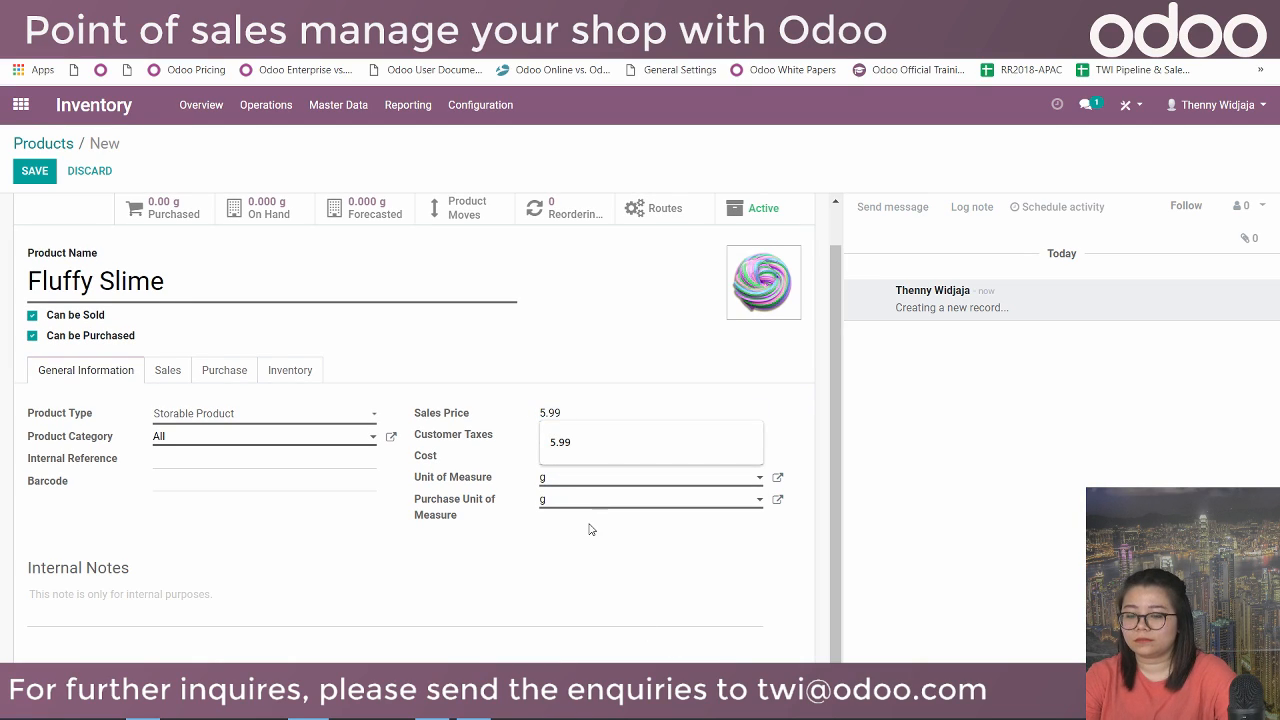
pyautogui.press('BackSpace')
pyautogui.press('BackSpace')
pyautogui.press('BackSpace')
pyautogui.press('BackSpace')
pyautogui.write('0.50')
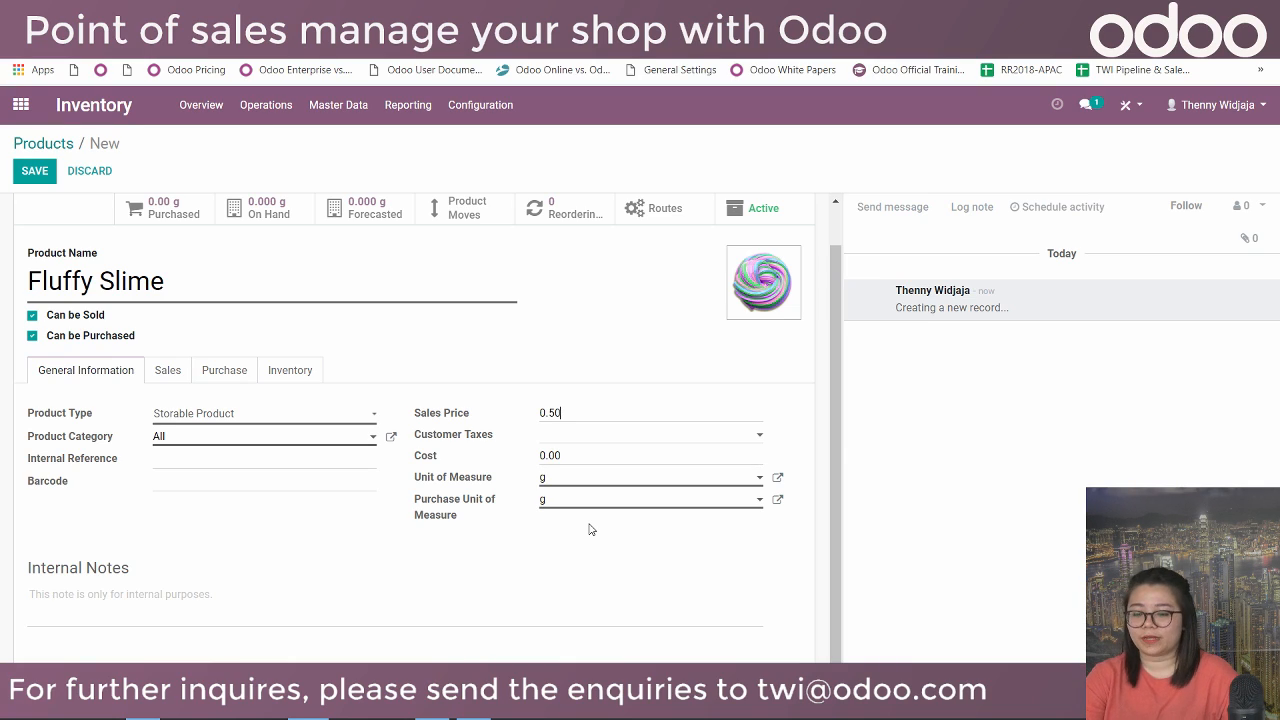
pyautogui.tripleClick(590, 529)
pyautogui.click(542, 456)
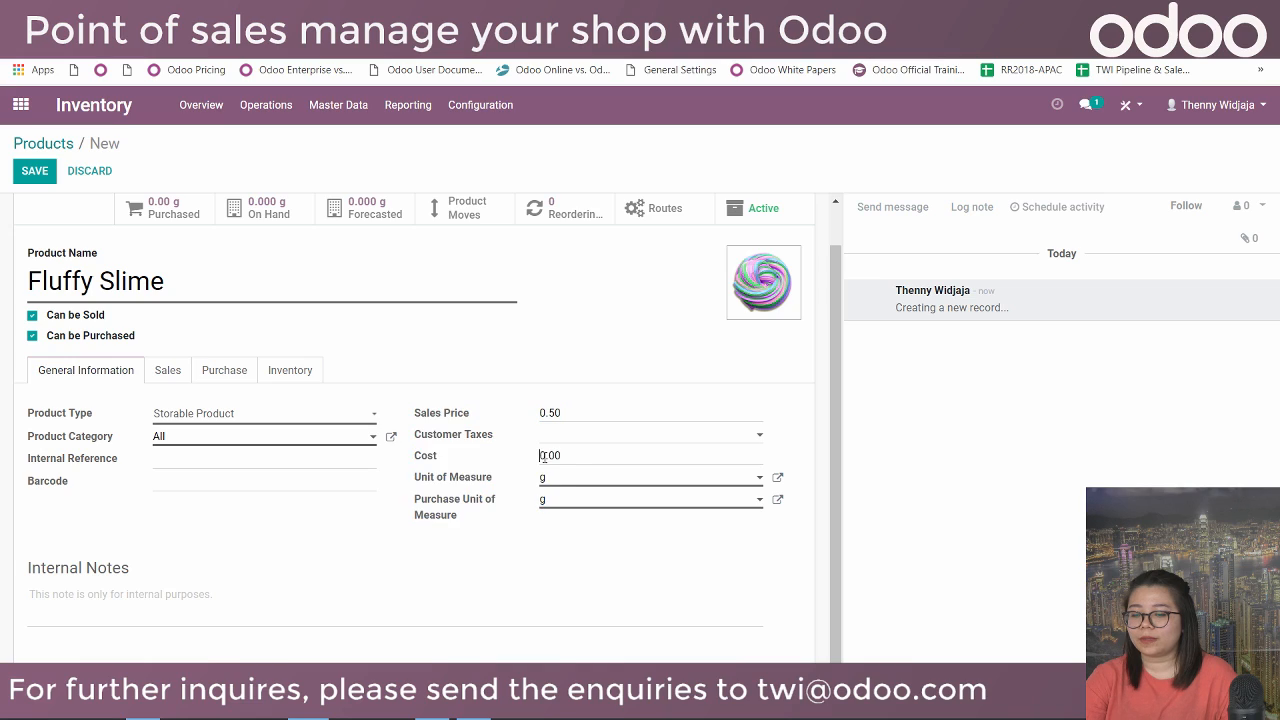
pyautogui.moveTo(575, 452); pyautogui.dragTo(552, 450)
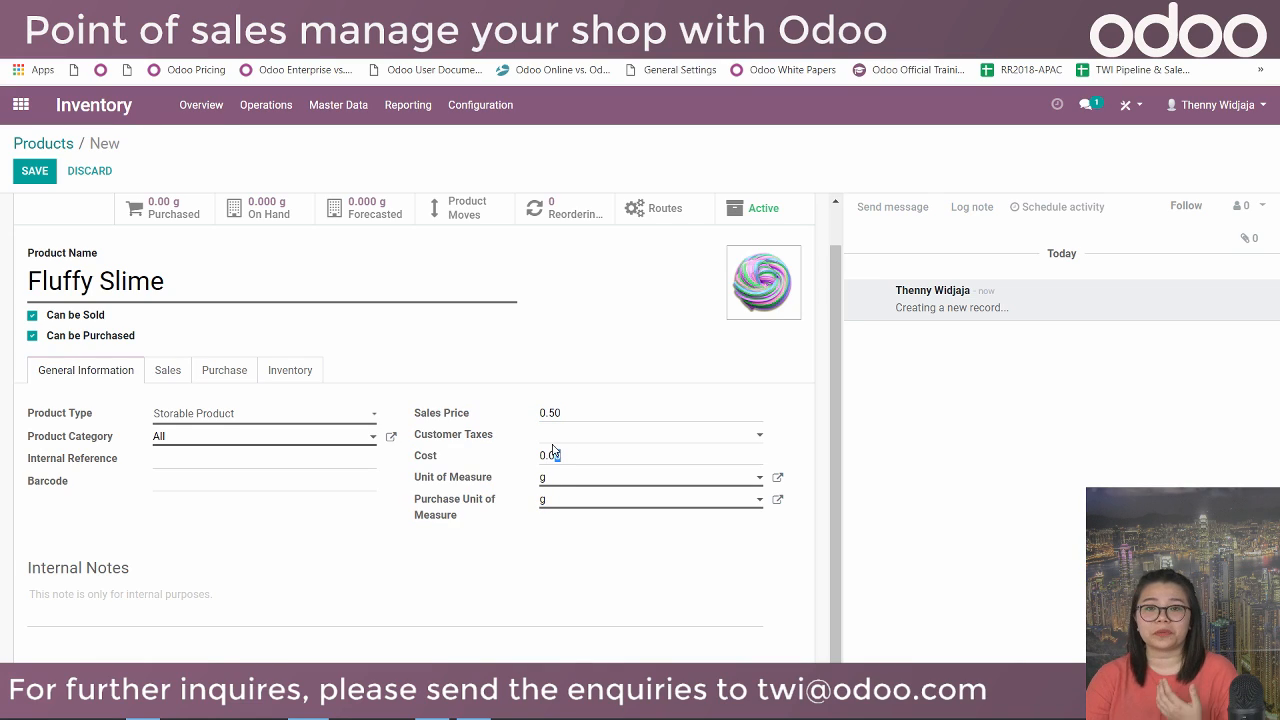
pyautogui.press('BackSpace')
pyautogui.press('BackSpace')
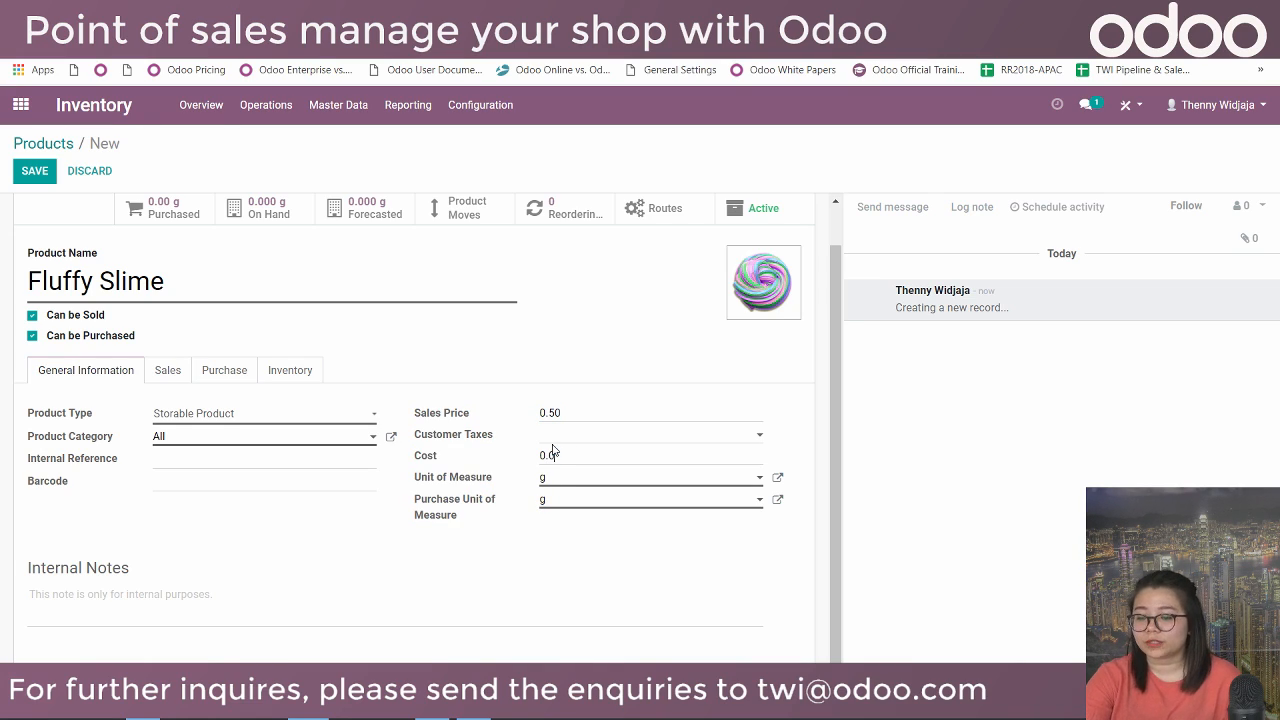
pyautogui.write('2')
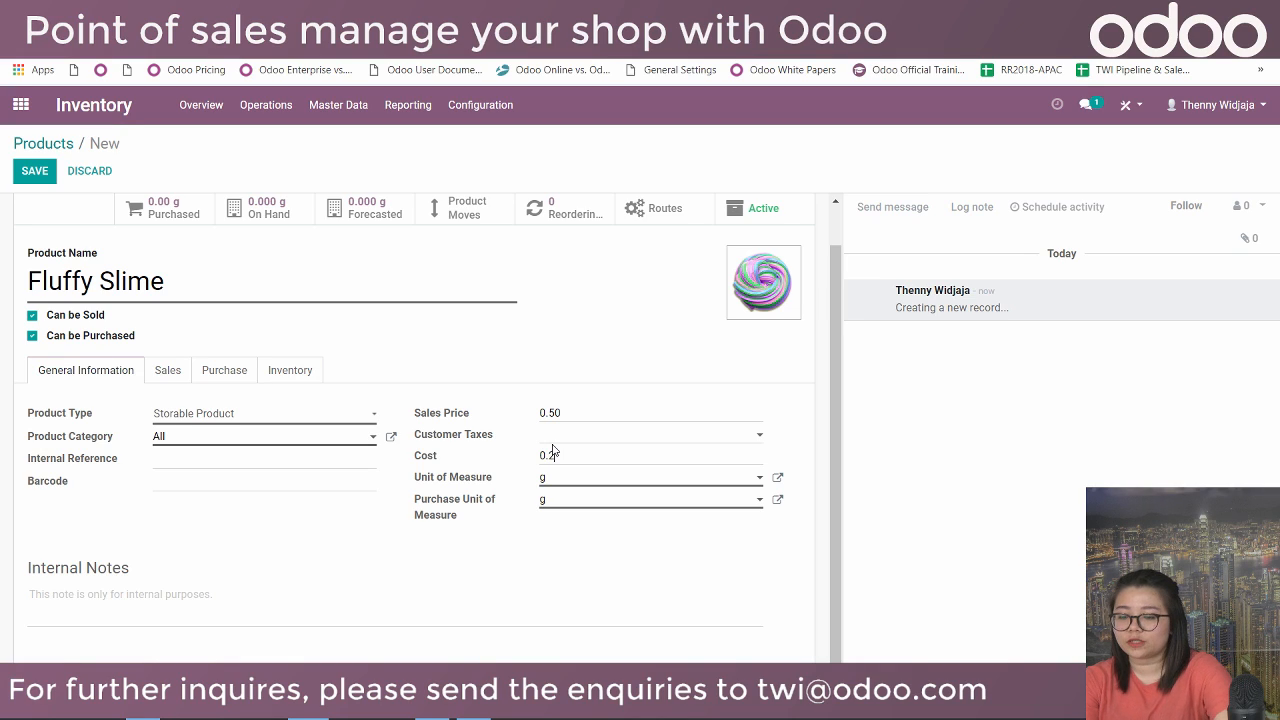
pyautogui.write('0')
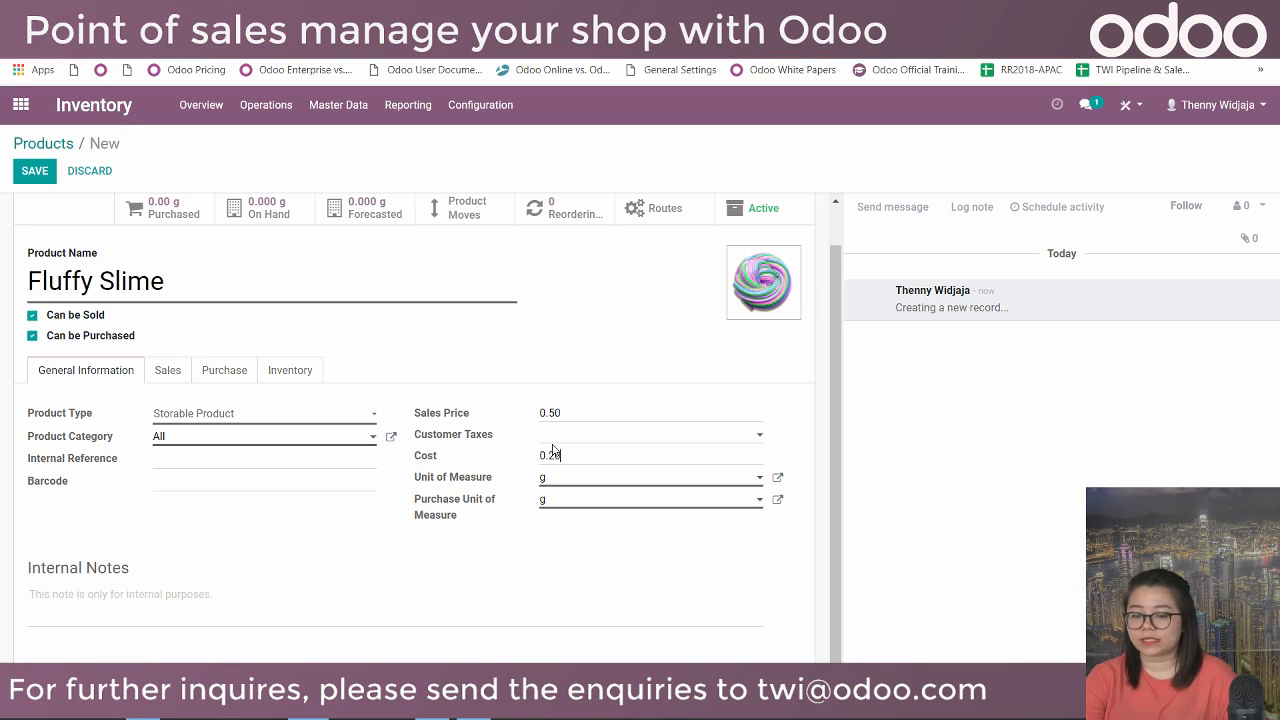
# Make Fluffy Slime available in POS under Play Toys, leaving To Weigh With Scale unticked.
pyautogui.click(170, 370)
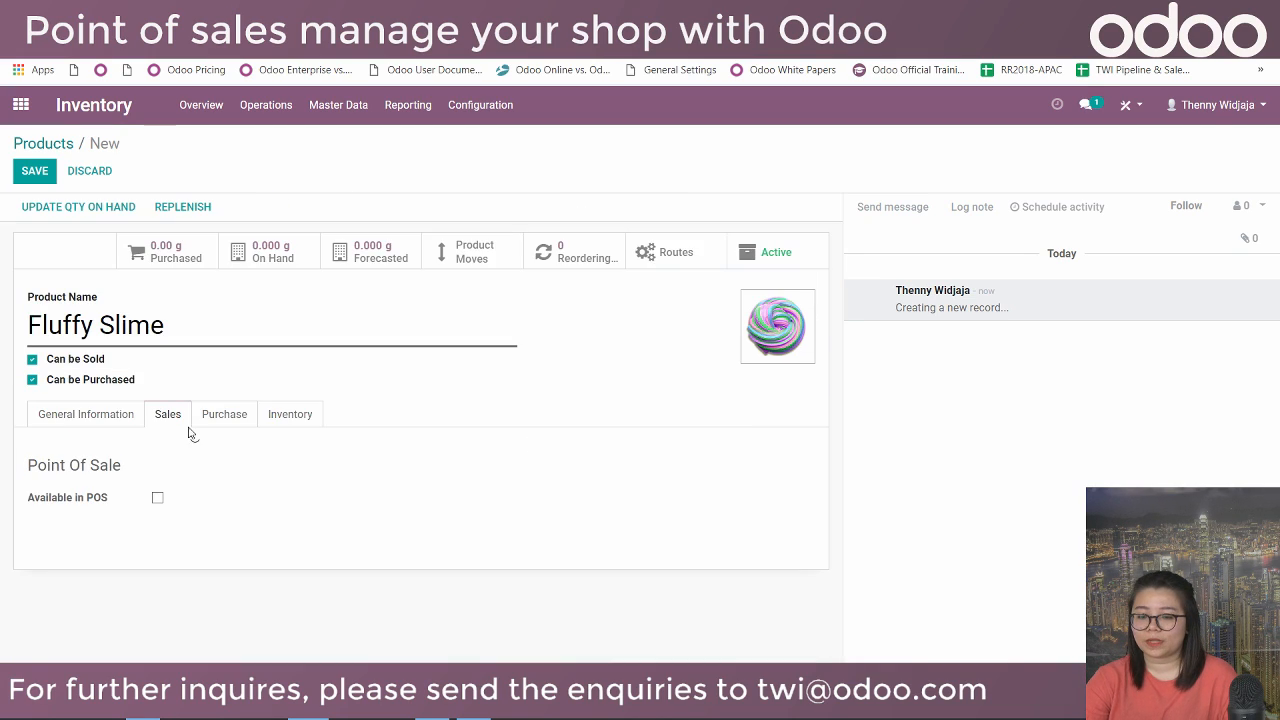
pyautogui.click(158, 498)
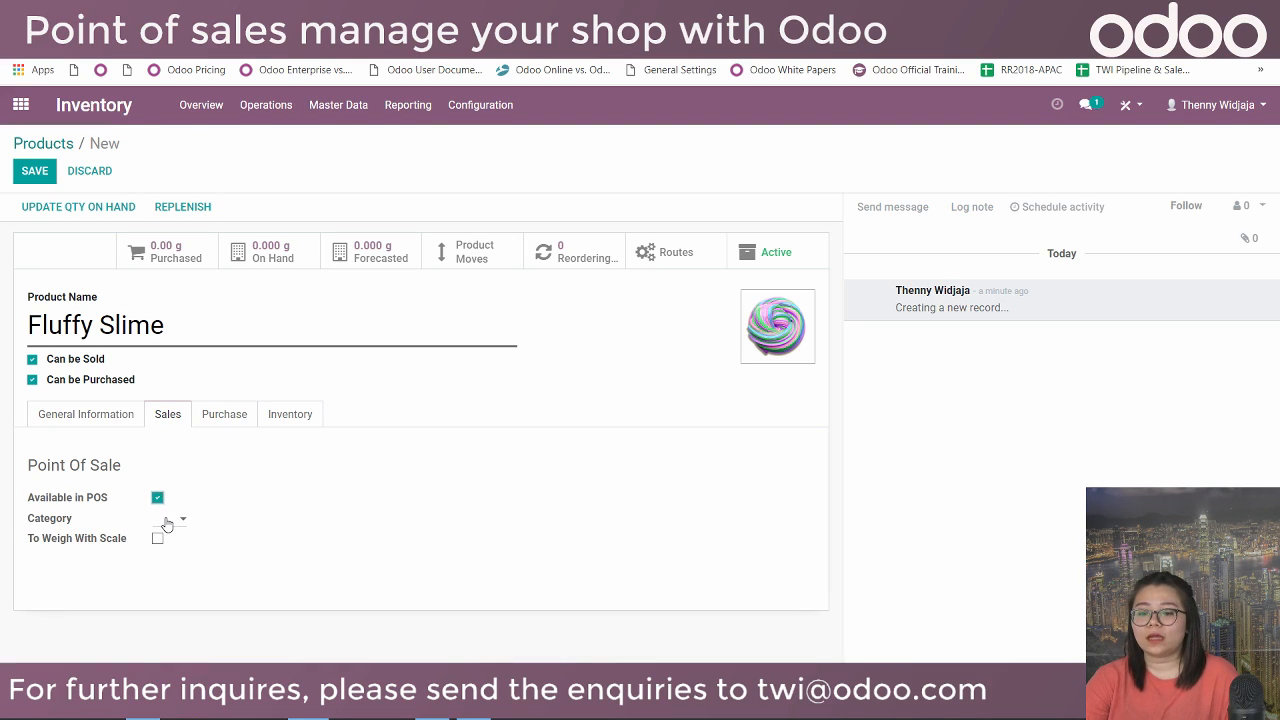
pyautogui.click(166, 521)
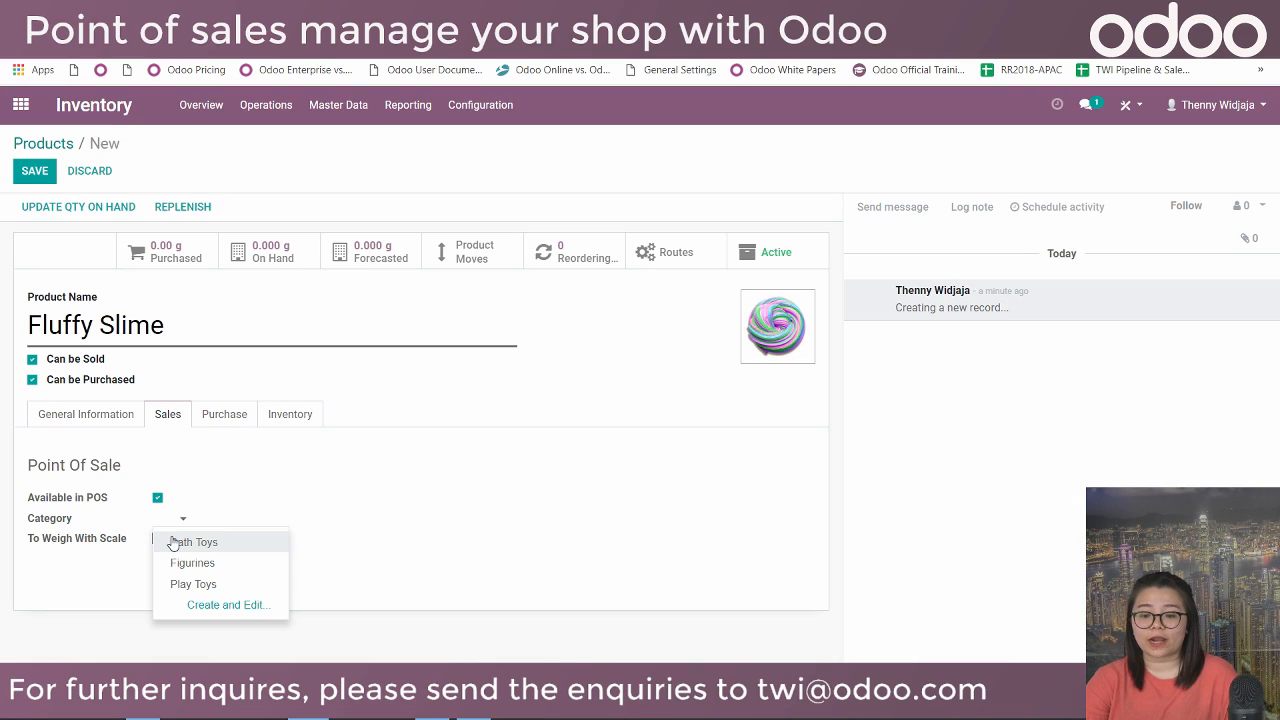
pyautogui.click(234, 590)
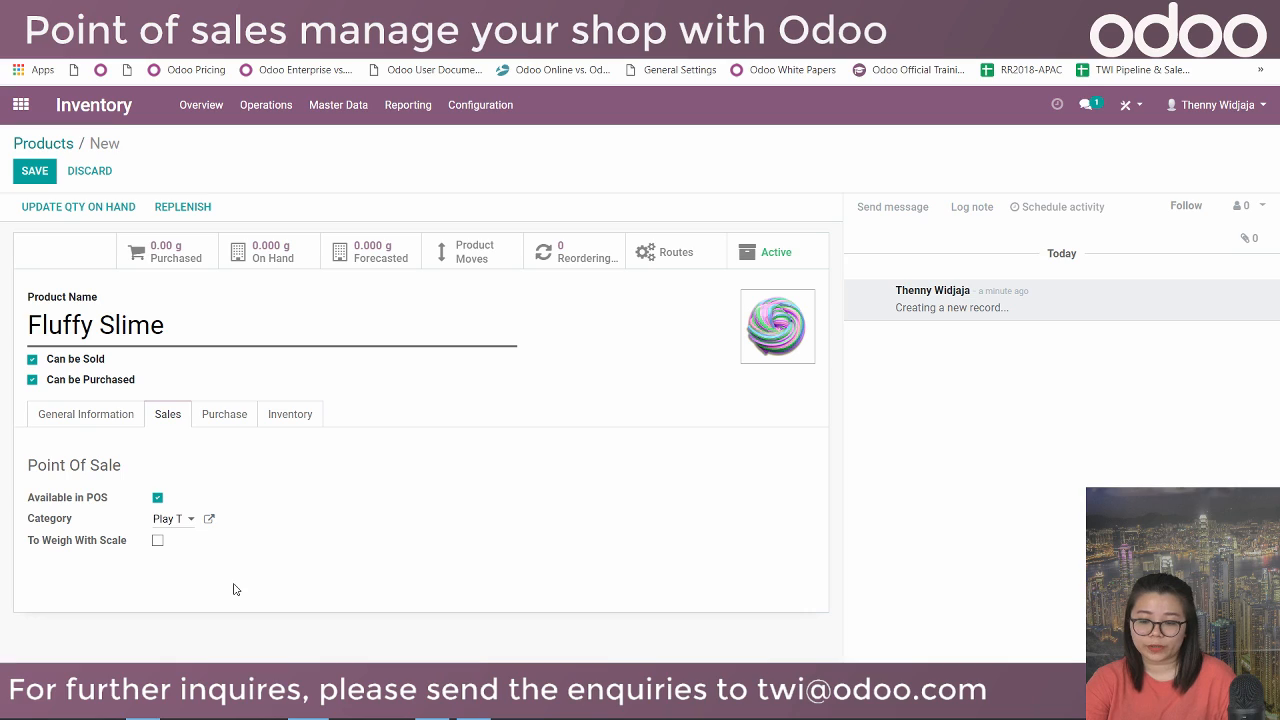
pyautogui.click(156, 544)
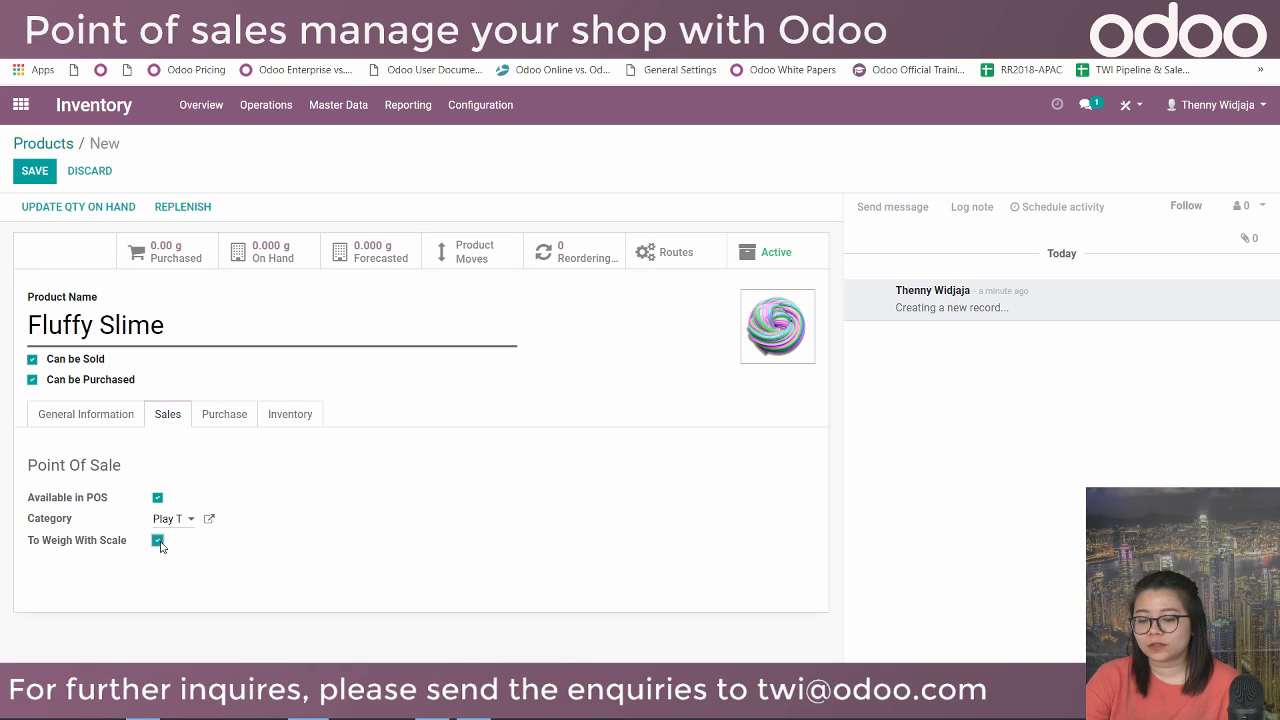
pyautogui.click(158, 541)
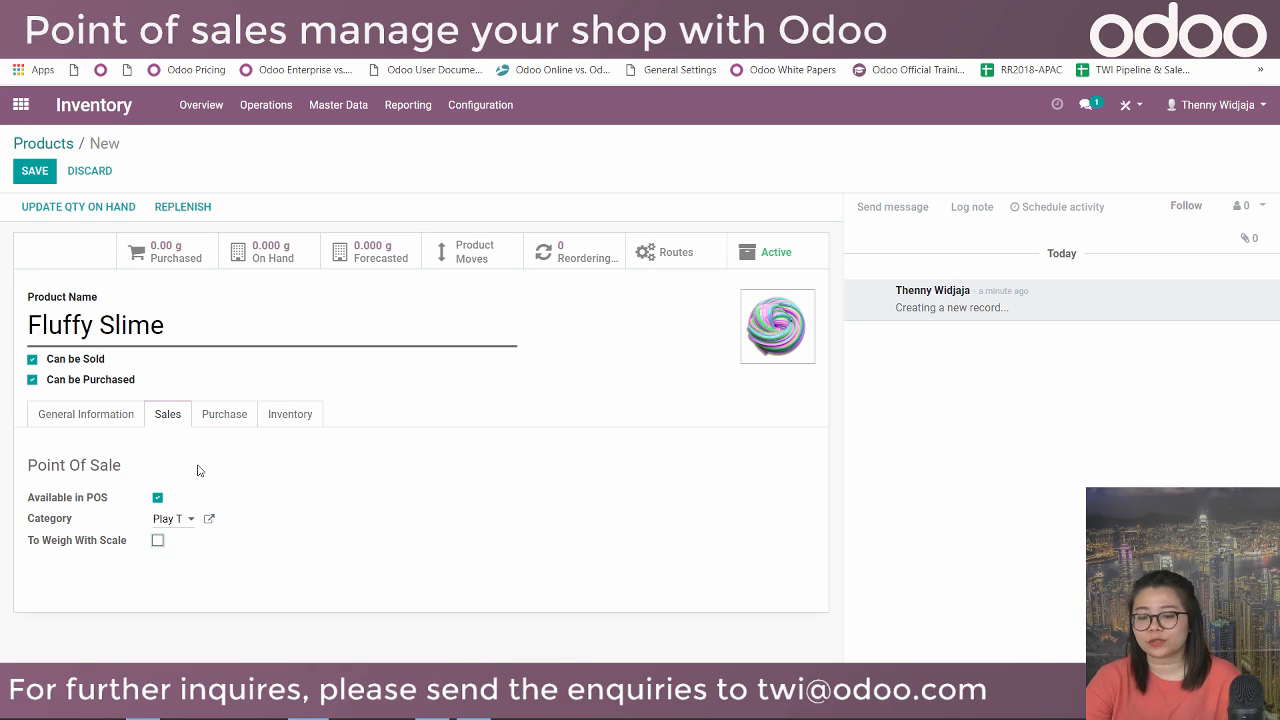
pyautogui.click(237, 414)
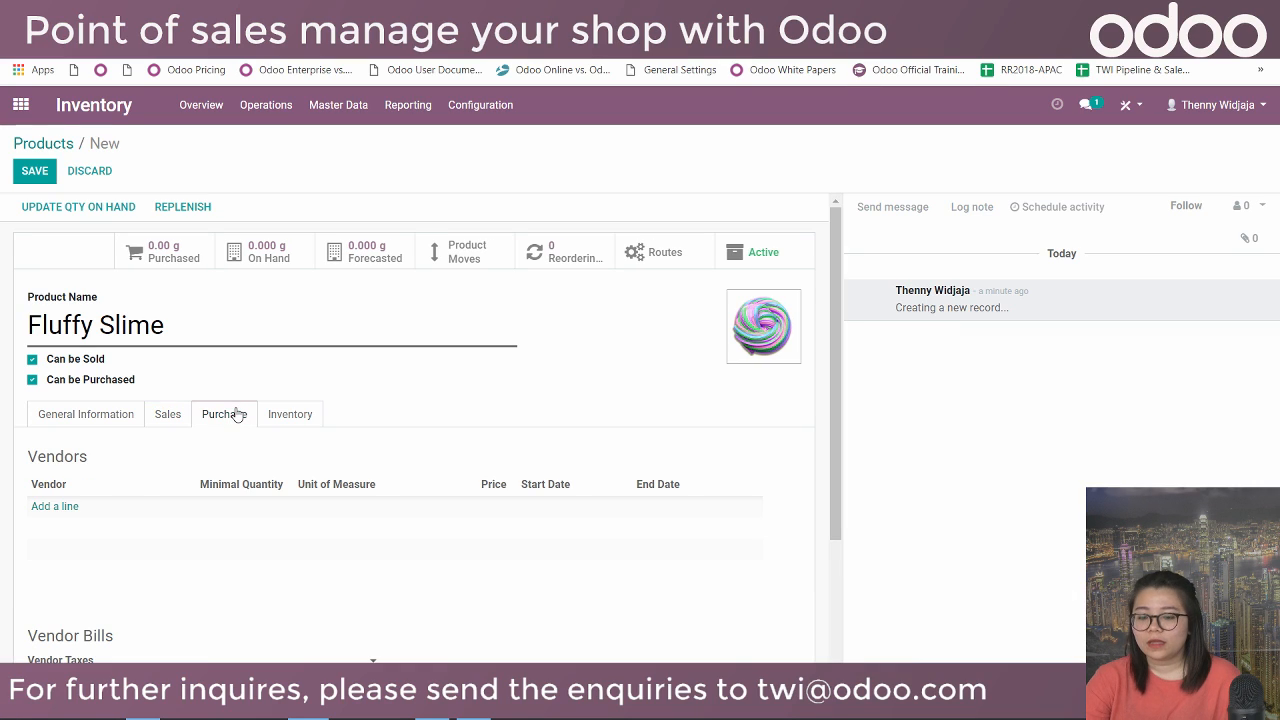
# Create Toy Vendor as the product's vendor with a purchase price of 0.20.
pyautogui.click(55, 506)
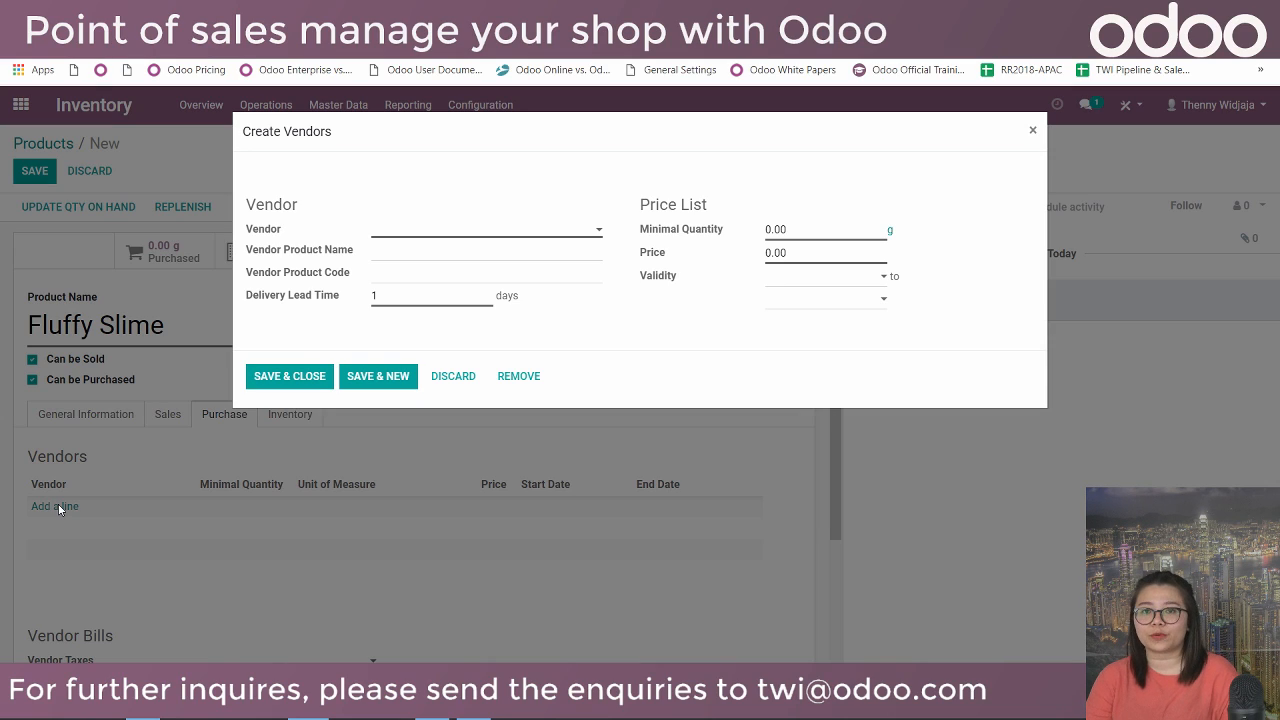
pyautogui.press('Down')
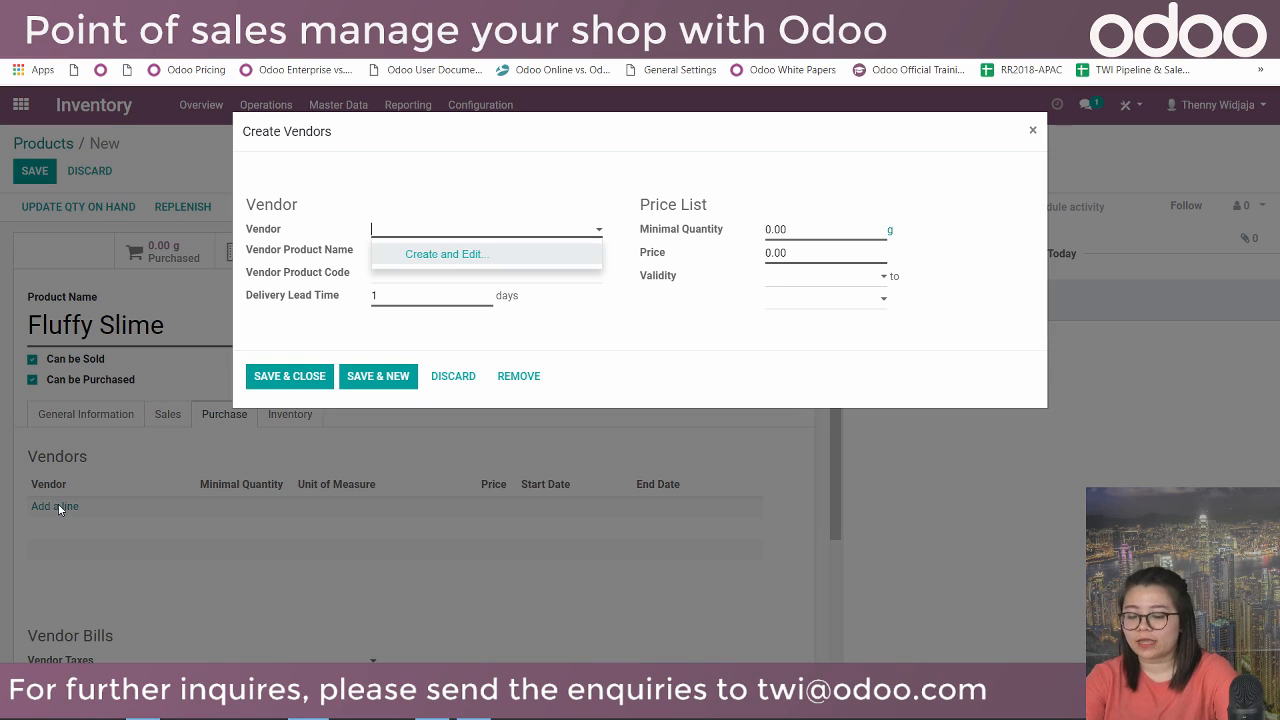
pyautogui.write('Toy Vendor')
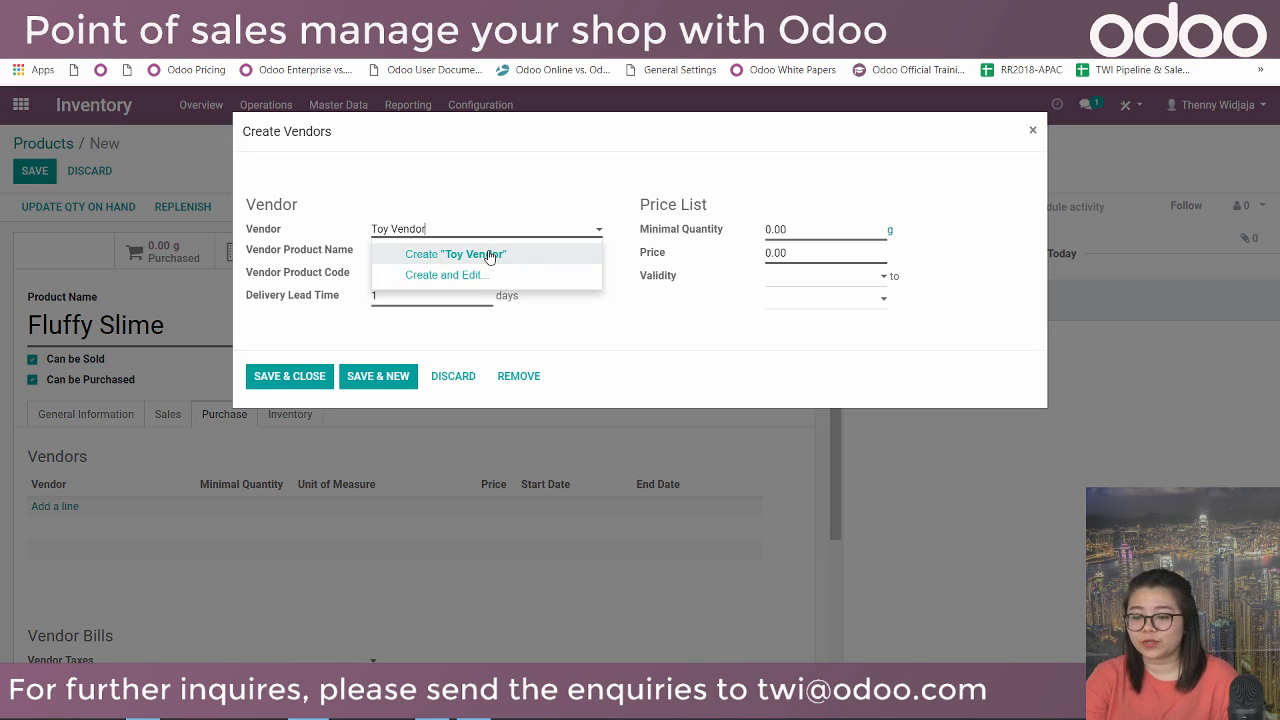
pyautogui.click(489, 256)
pyautogui.click(455, 253)
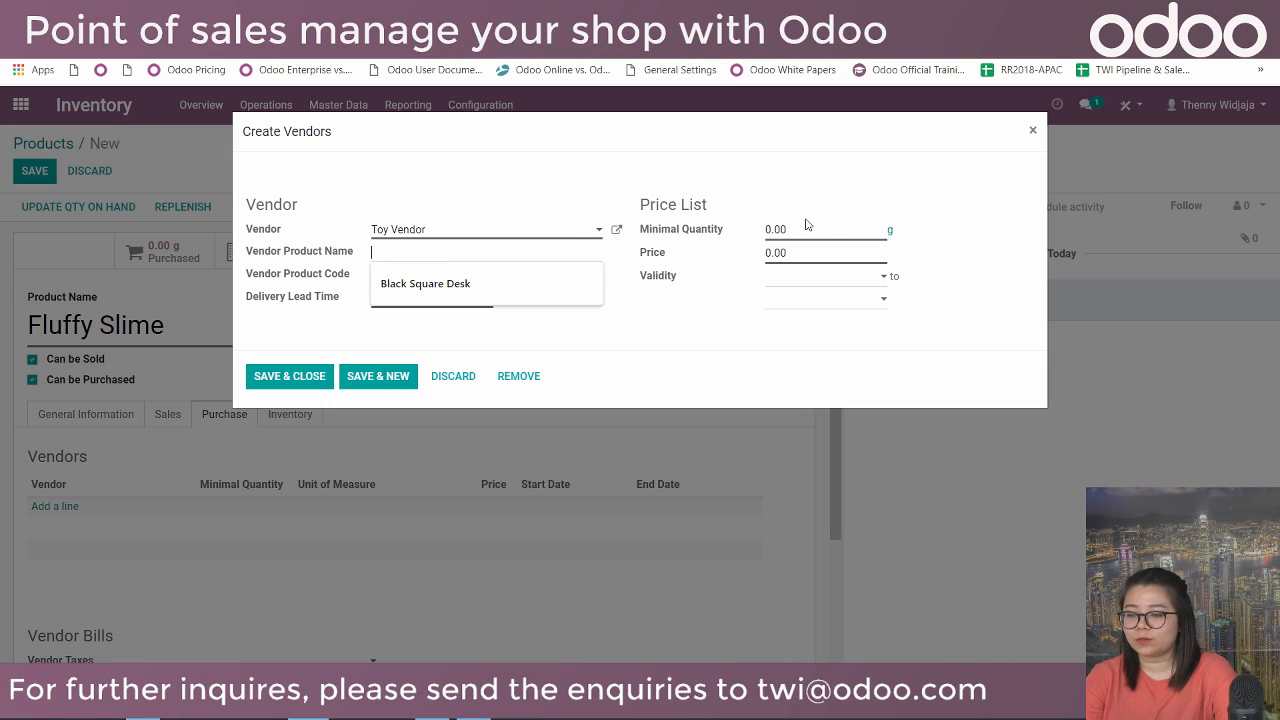
pyautogui.click(802, 251)
pyautogui.press('BackSpace')
pyautogui.press('BackSpace')
pyautogui.write('20')
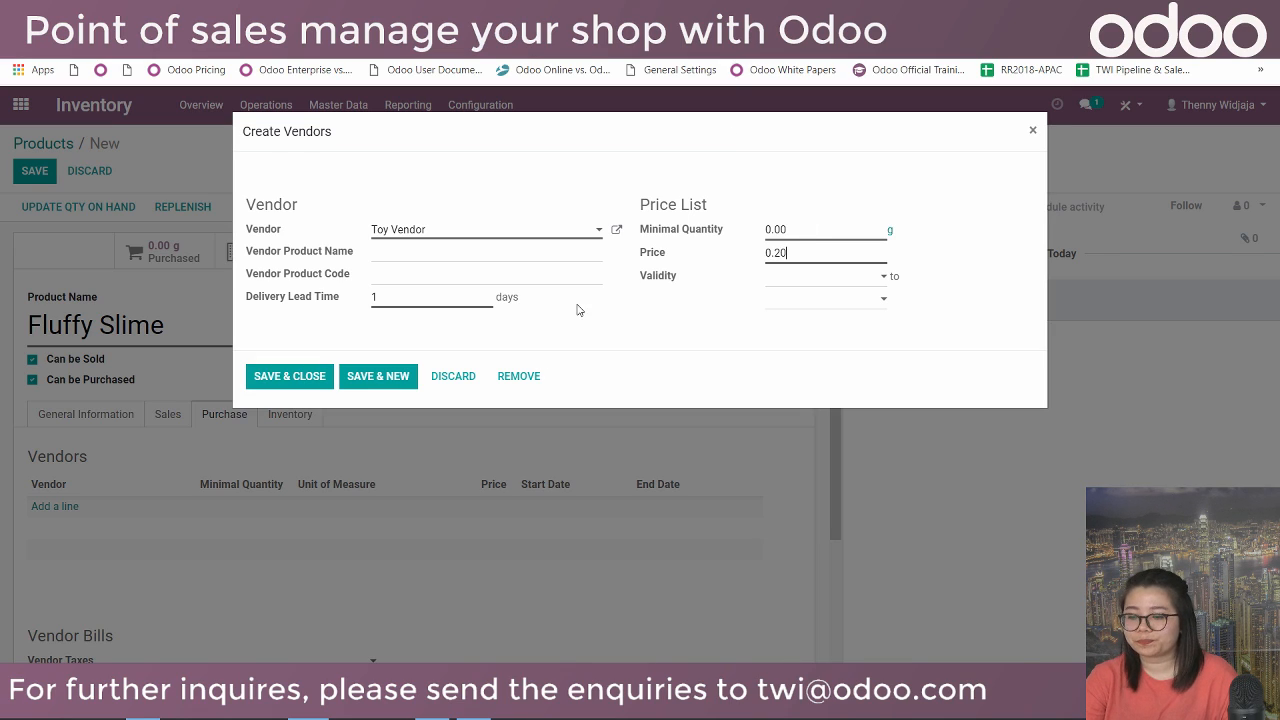
pyautogui.click(297, 374)
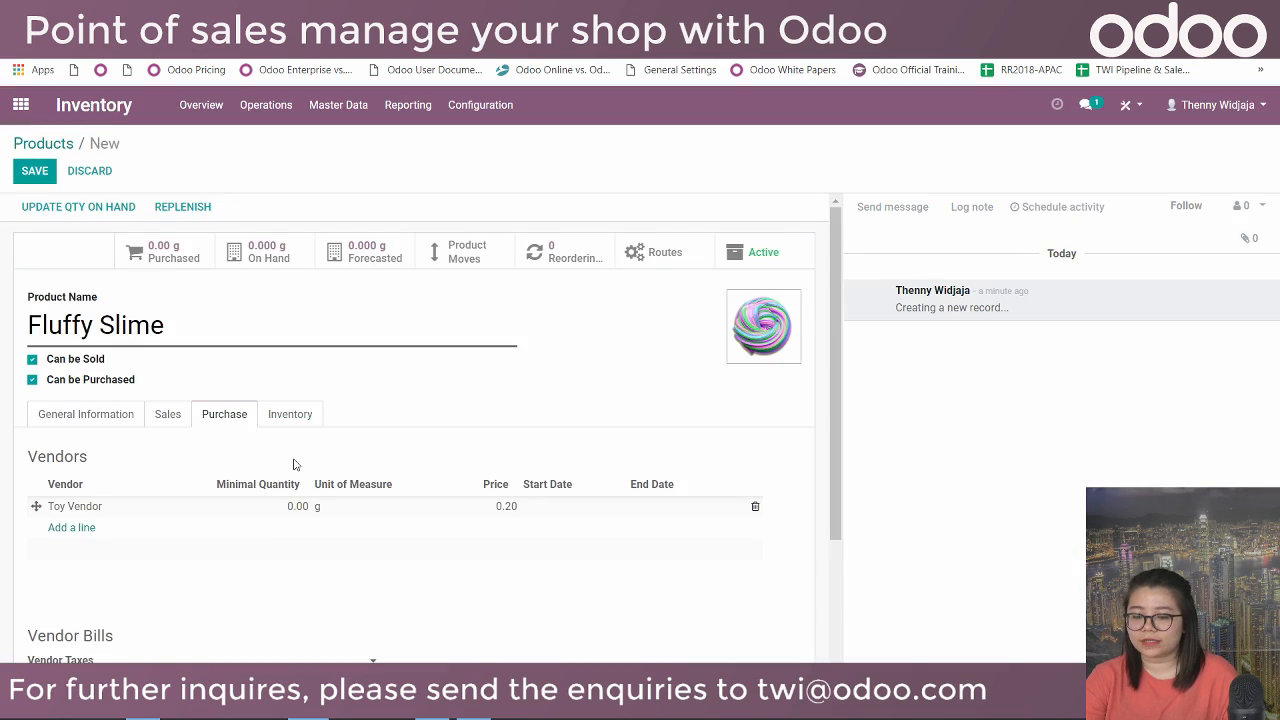
pyautogui.scroll(-1, 269, 360)
pyautogui.scroll(-1, 266, 391)
pyautogui.scroll(1, 258, 341)
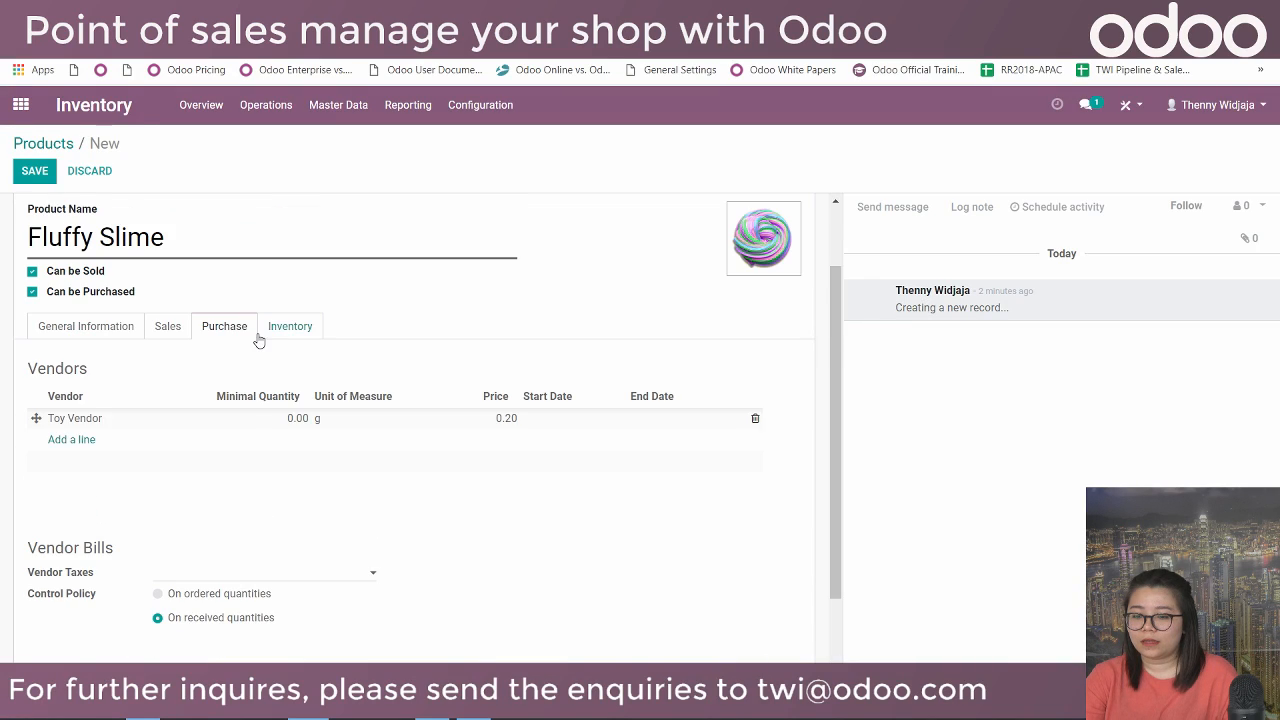
# Check the Buy route on the Inventory tab, then save the Fluffy Slime product.
pyautogui.click(293, 334)
pyautogui.scroll(-1, 296, 411)
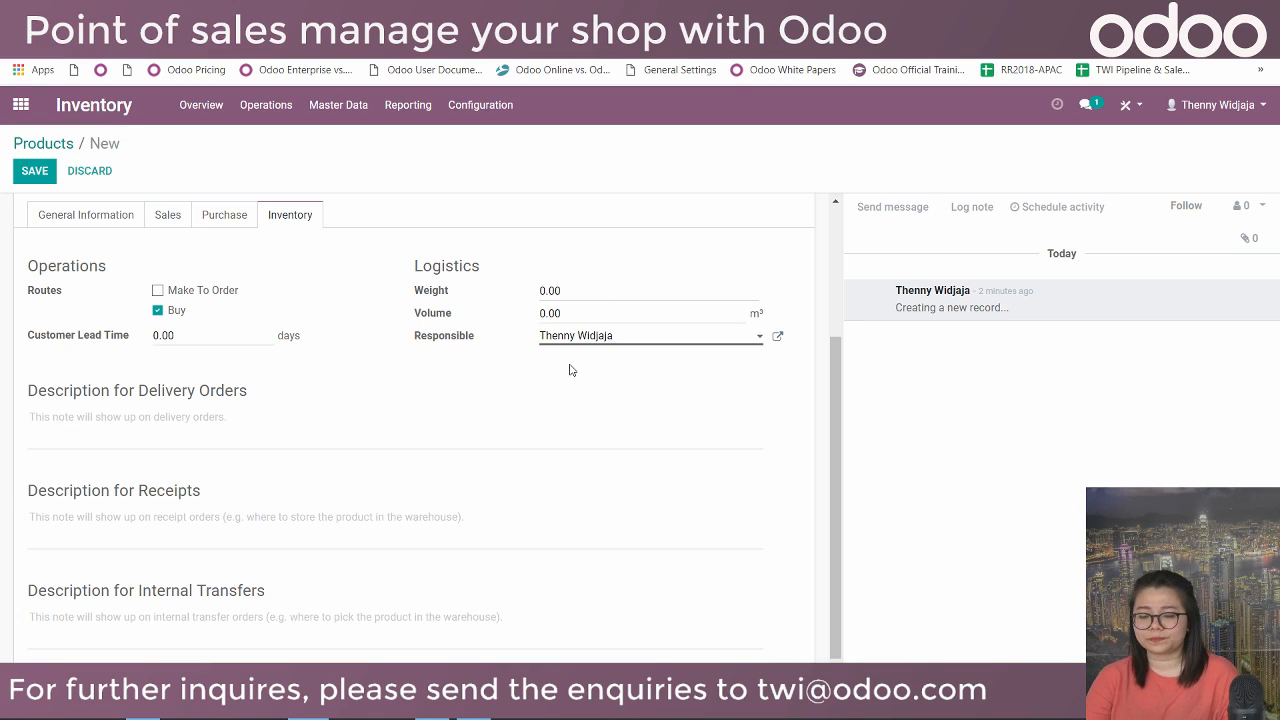
pyautogui.scroll(-1, 330, 398)
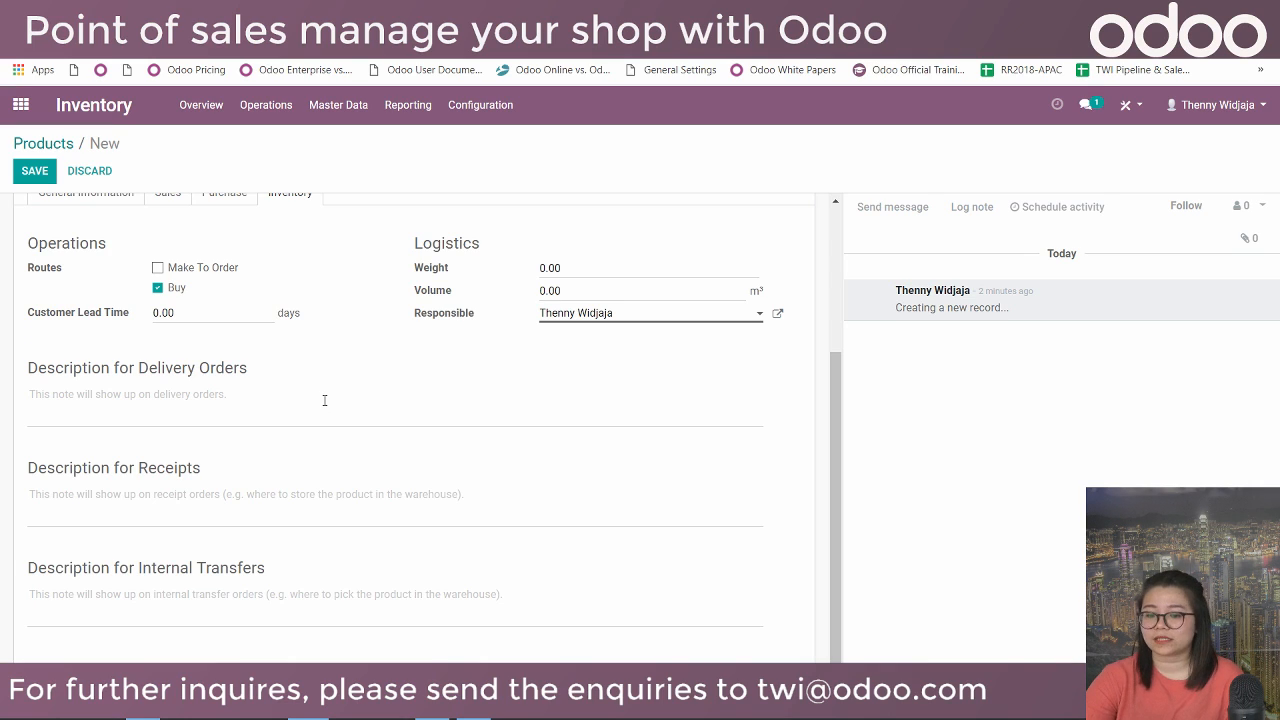
pyautogui.scroll(3, 323, 405)
pyautogui.click(105, 422)
pyautogui.scroll(-1, 119, 401)
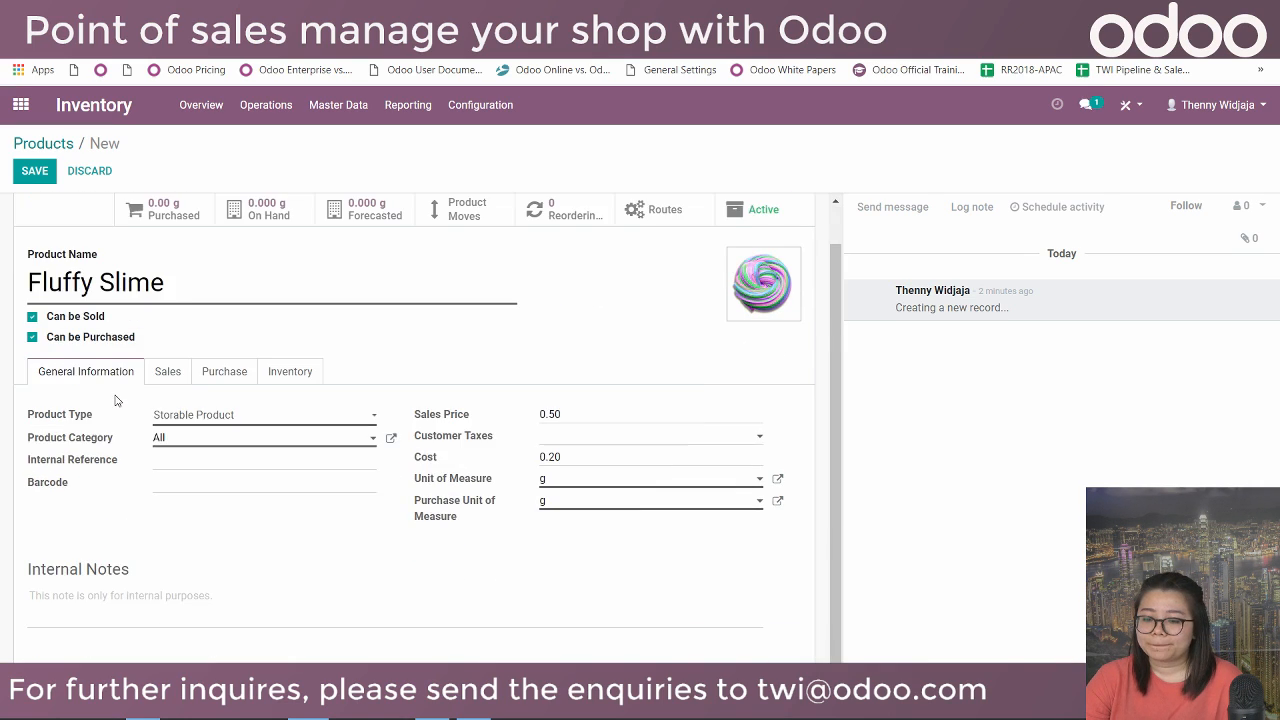
pyautogui.click(38, 171)
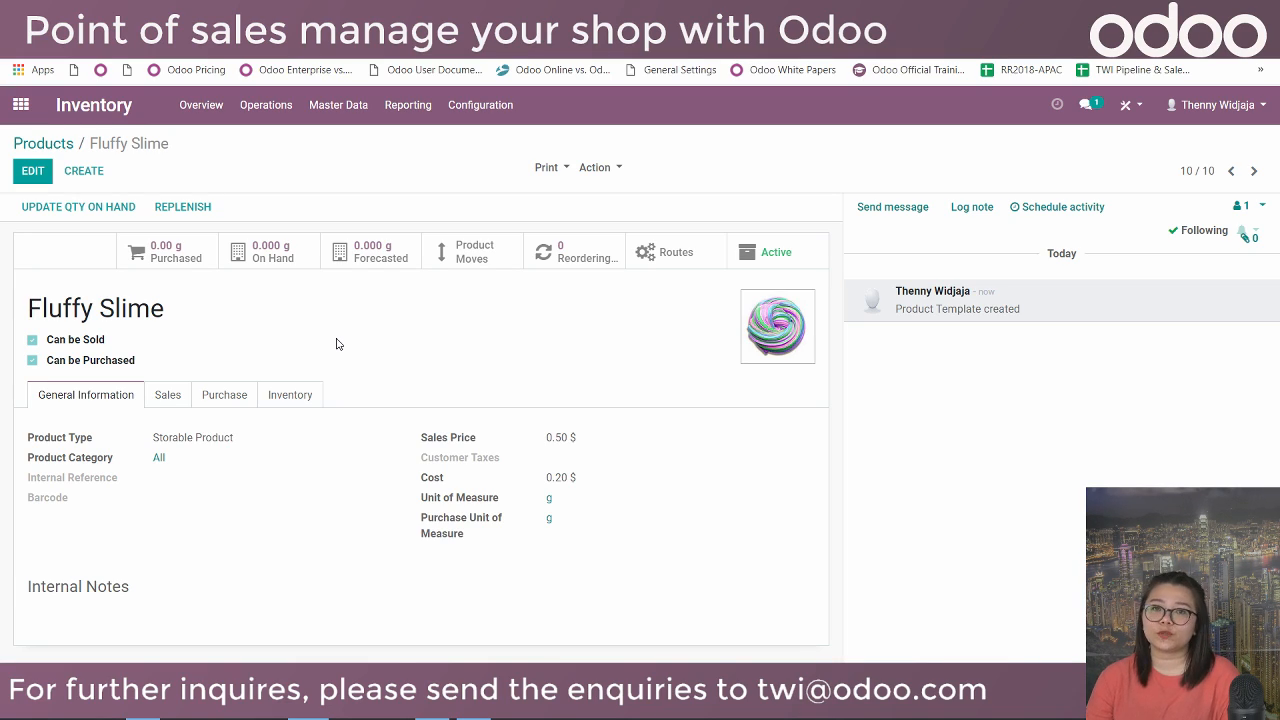
# Start adjustment 'Initial Setup of Inventory - 13/3/19' for WH/Stock, all products; dismiss the server error.
pyautogui.click(130, 210)
pyautogui.moveTo(445, 288); pyautogui.dragTo(120, 294)
pyautogui.write('In')
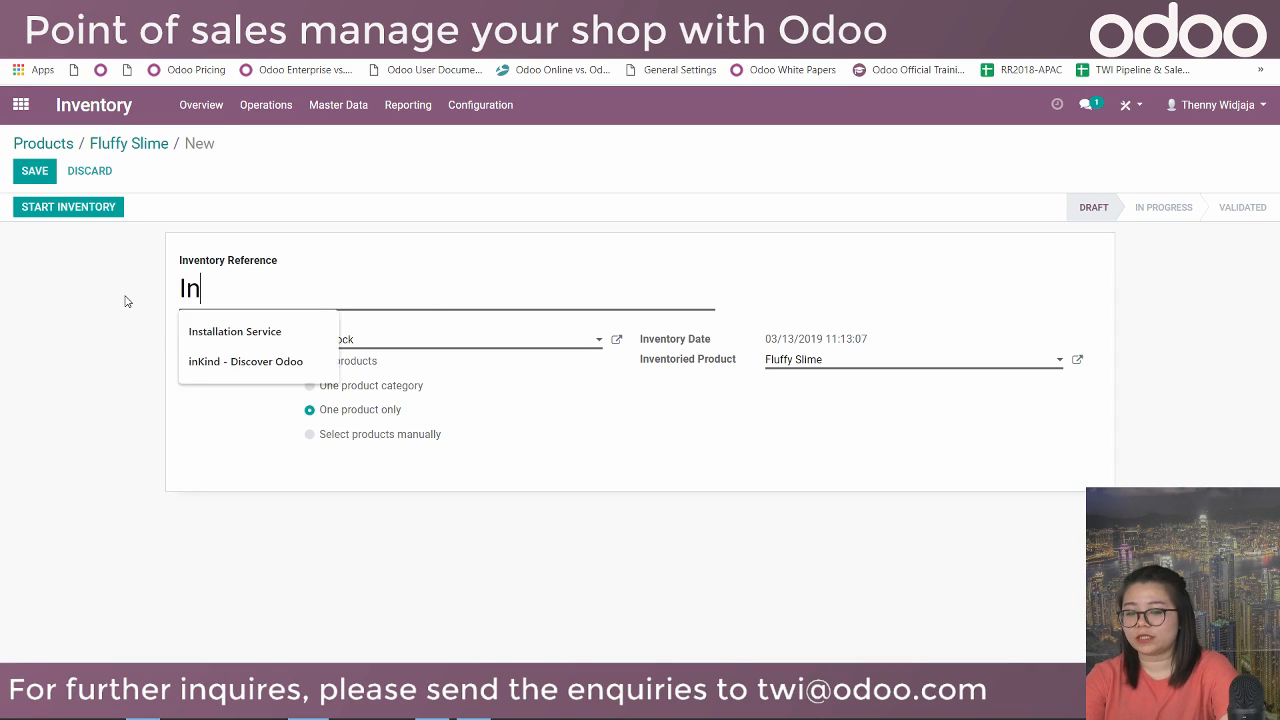
pyautogui.write('itial Setup o')
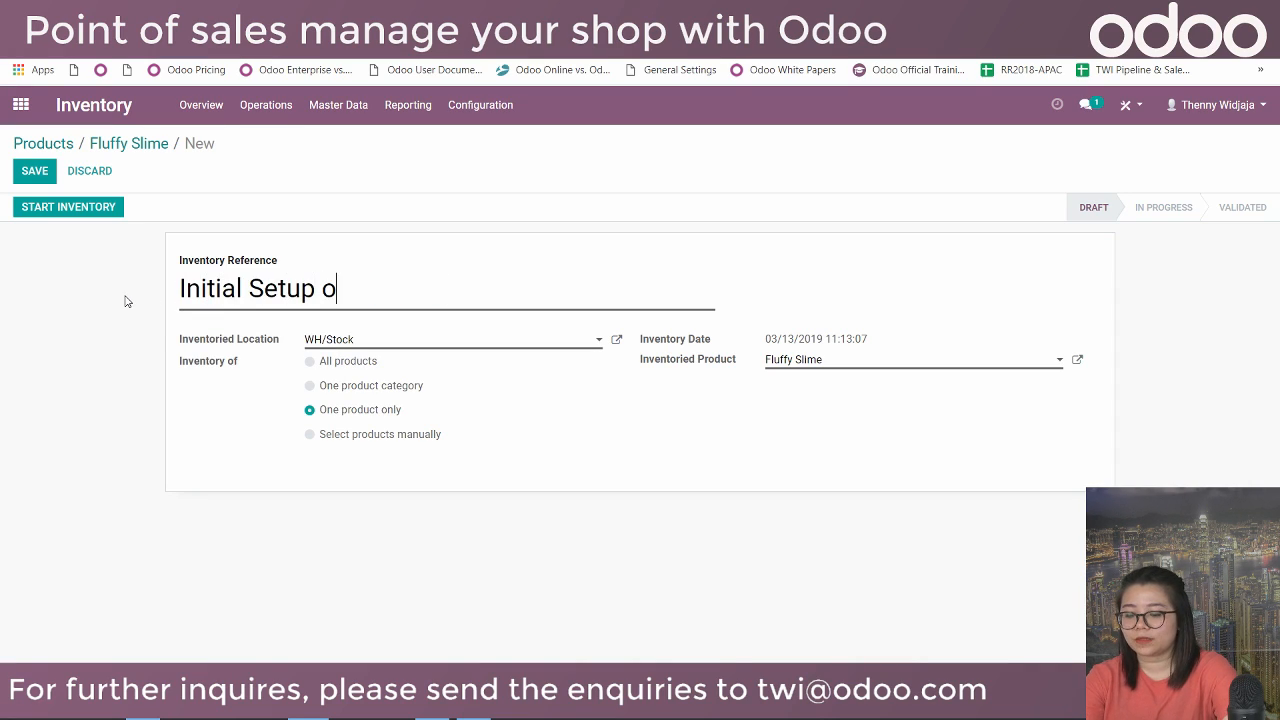
pyautogui.write('f Inventory - 13/3/19')
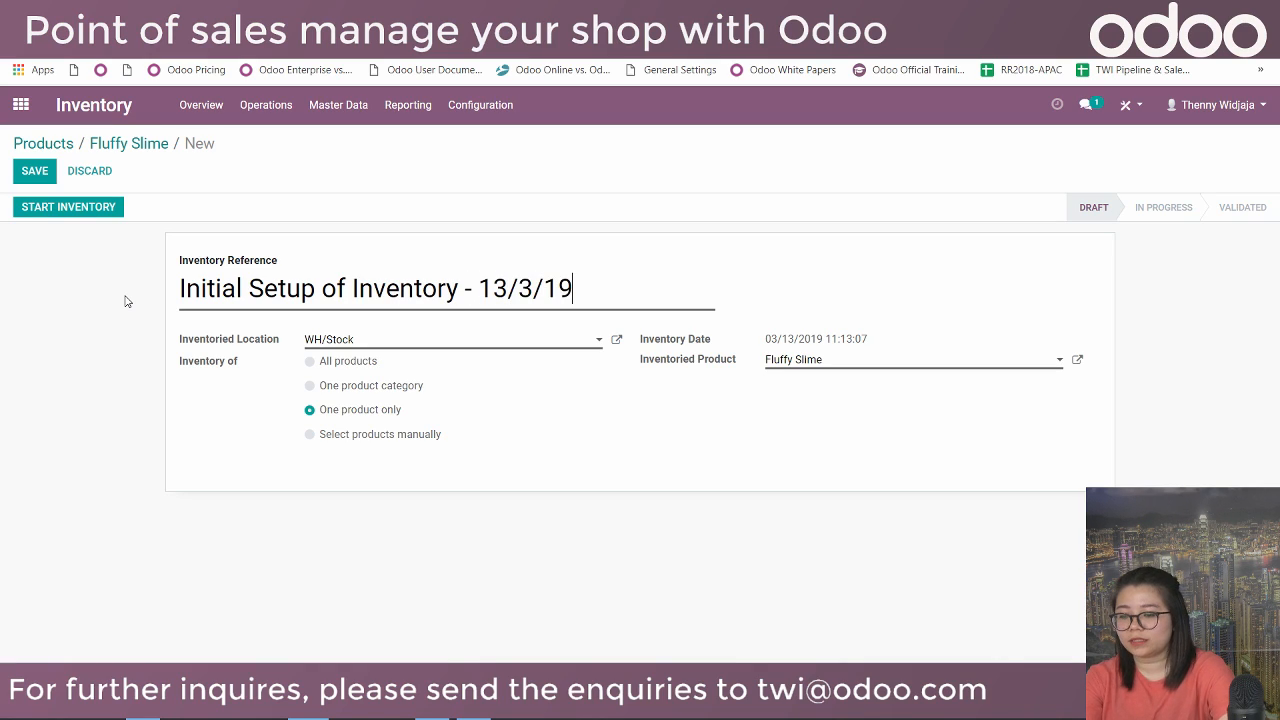
pyautogui.click(379, 342)
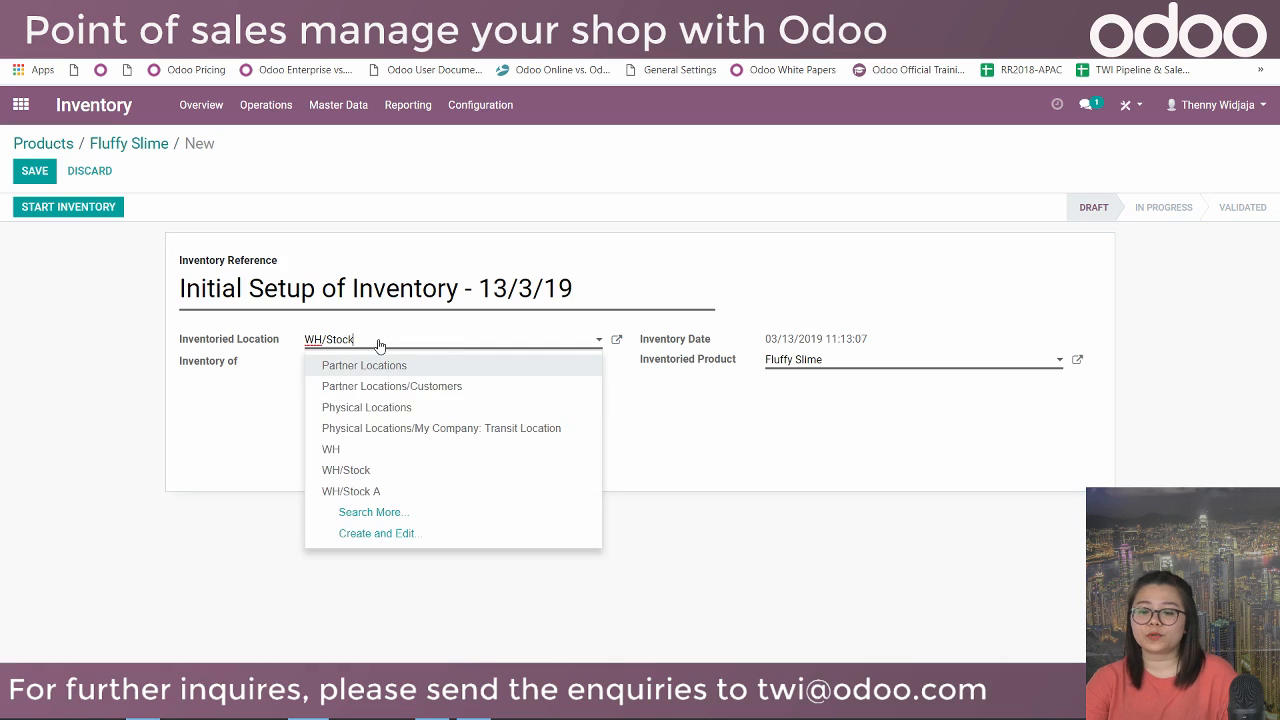
pyautogui.click(359, 472)
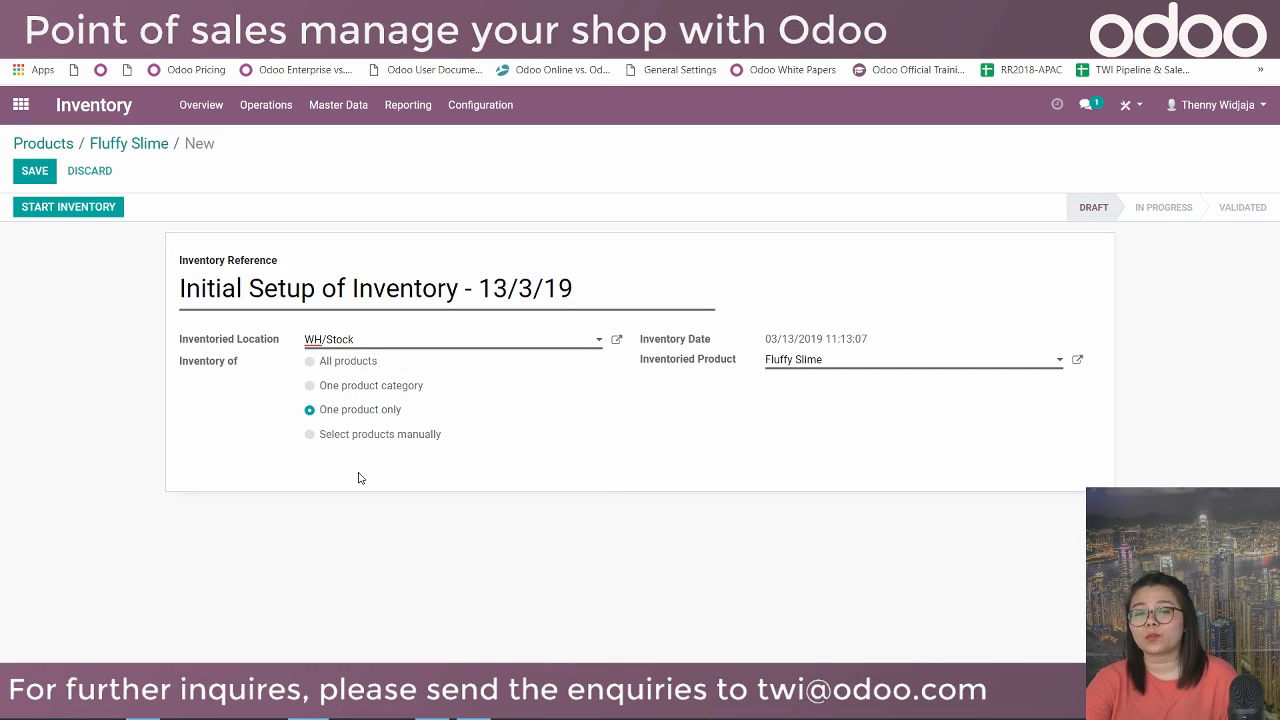
pyautogui.click(381, 390)
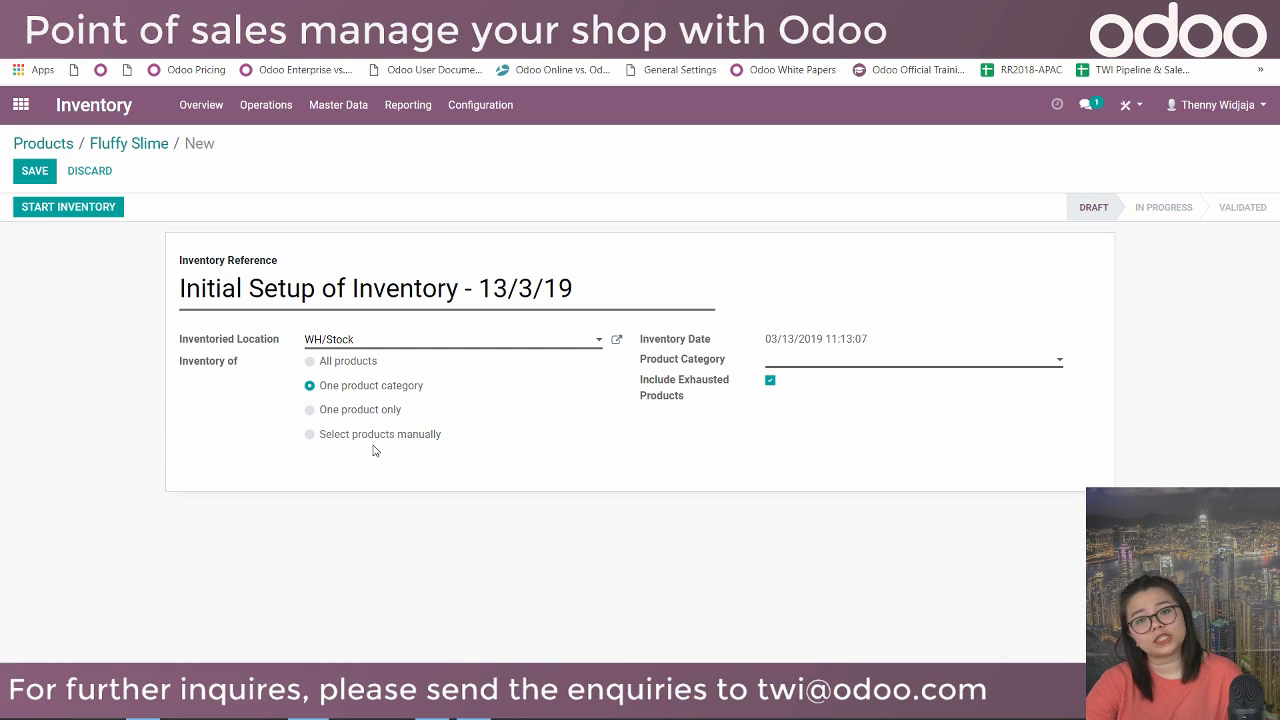
pyautogui.click(336, 366)
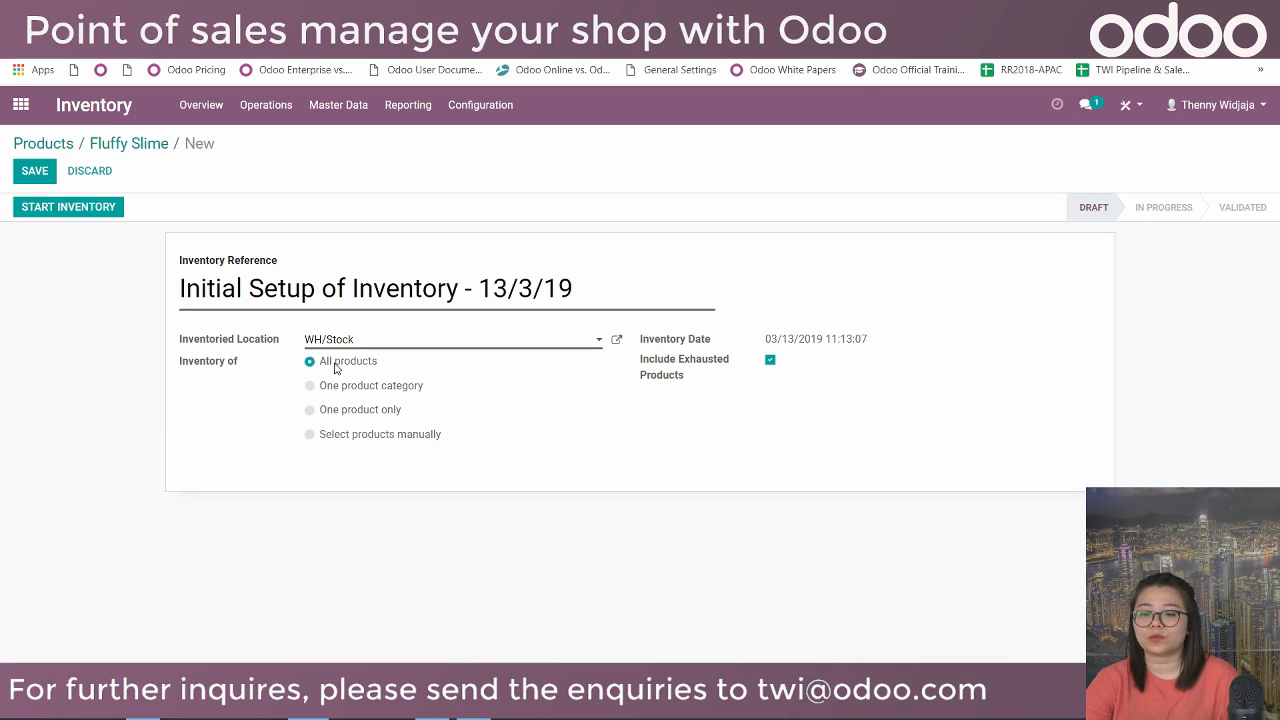
pyautogui.click(57, 207)
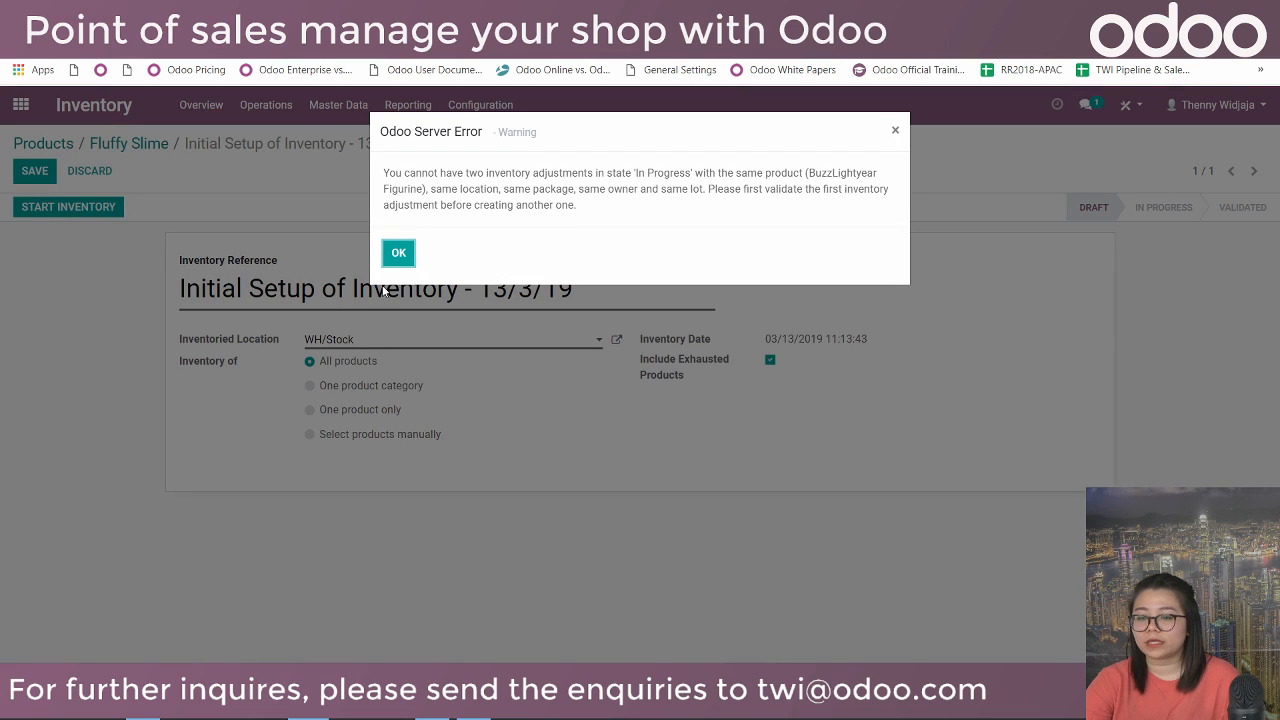
pyautogui.click(399, 253)
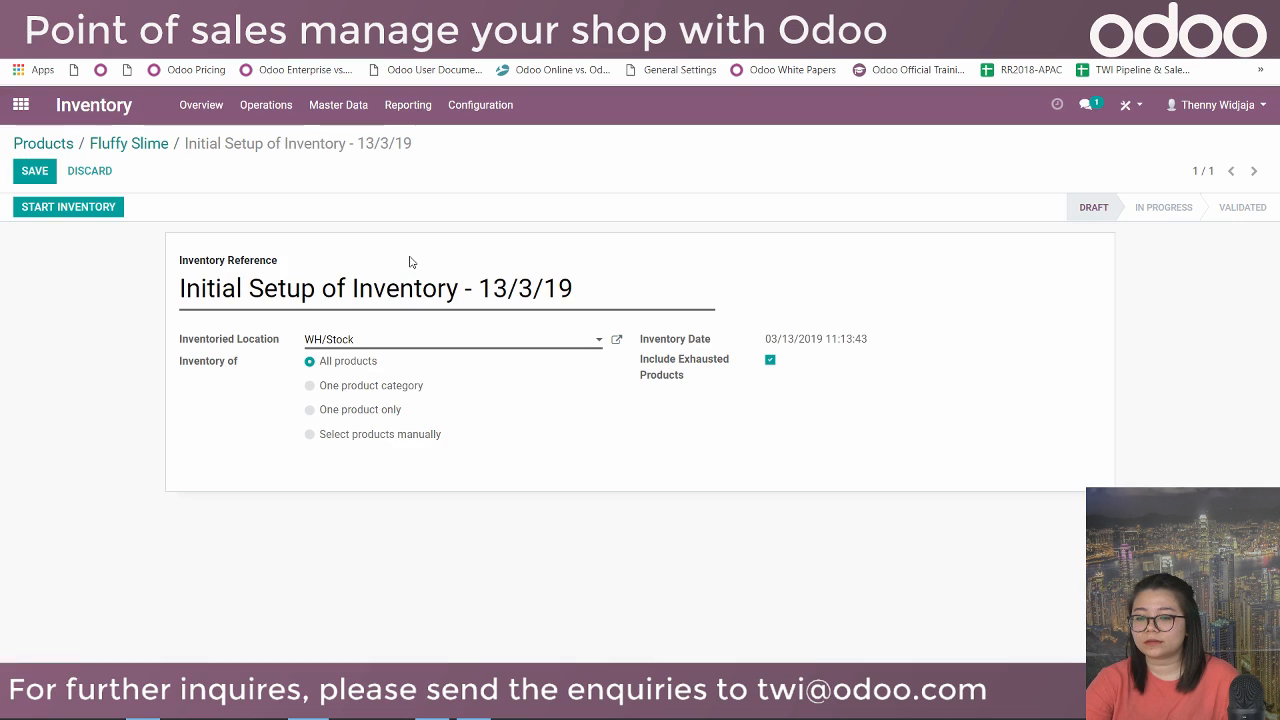
pyautogui.click(158, 143)
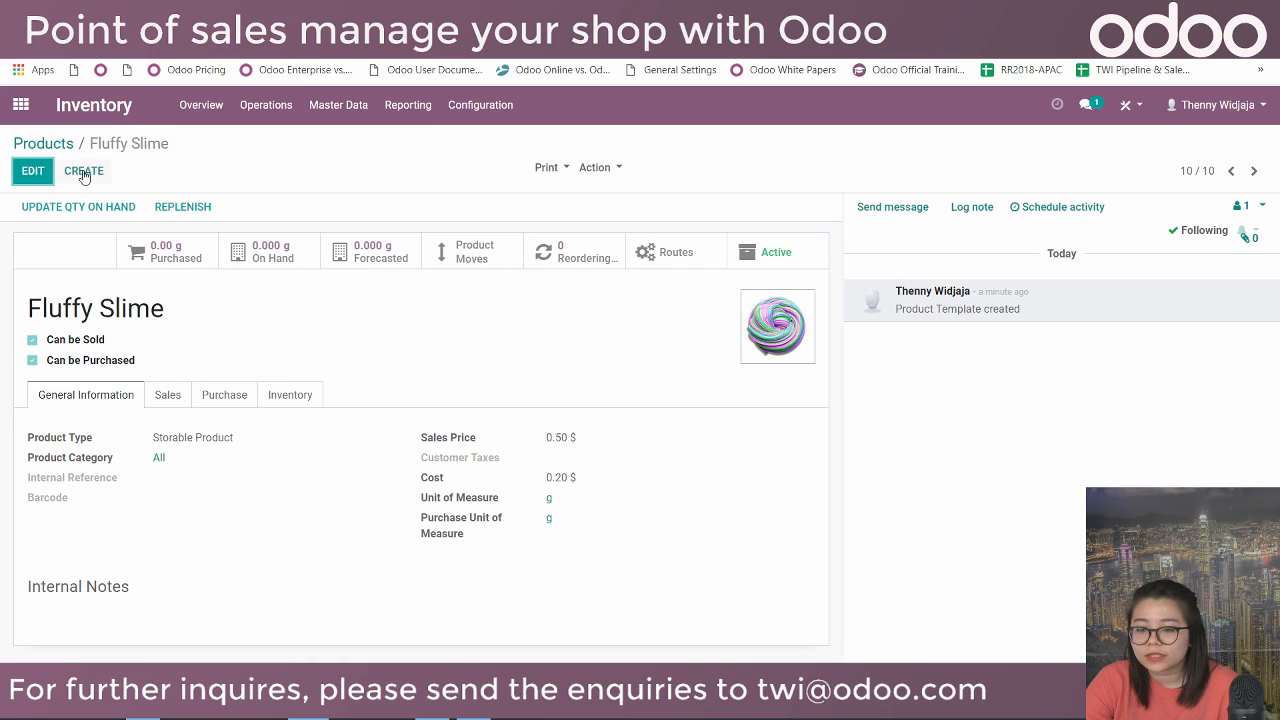
# Validate the BuzzLightyear Figurine adjustment, then reopen the draft Initial Setup adjustment for editing.
pyautogui.click(287, 105)
pyautogui.click(297, 160)
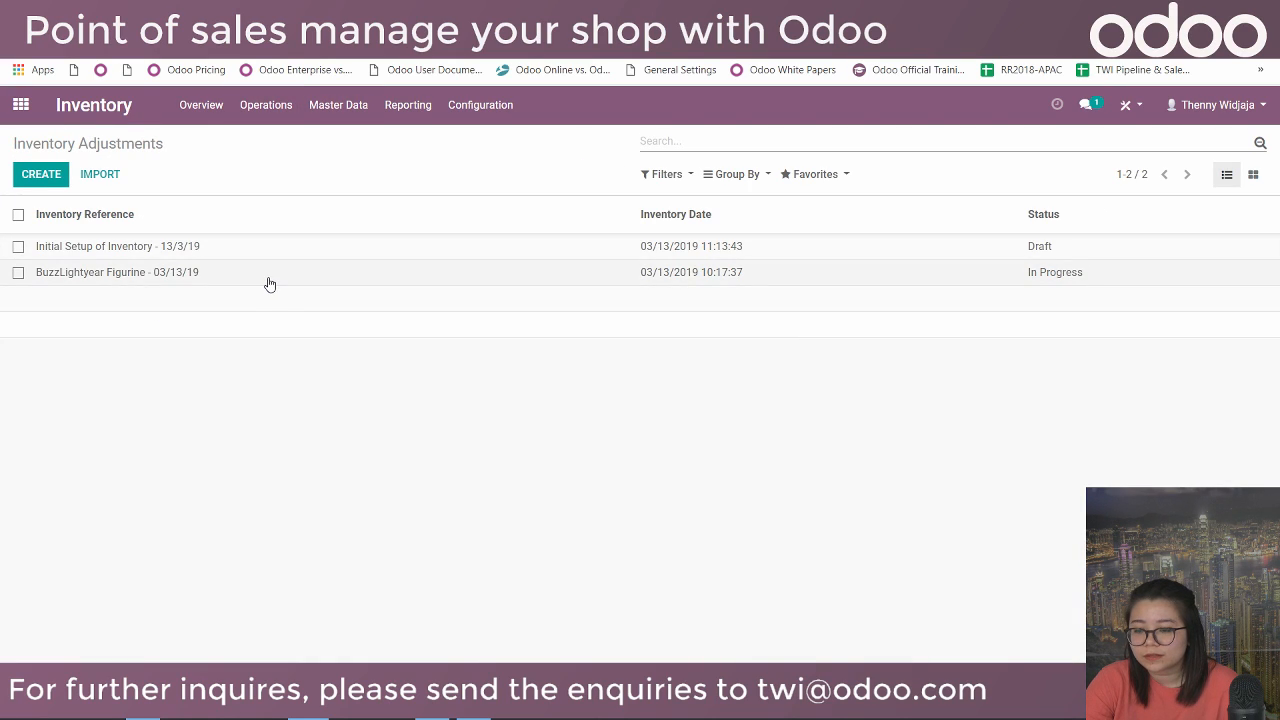
pyautogui.click(267, 278)
pyautogui.scroll(-2, 268, 278)
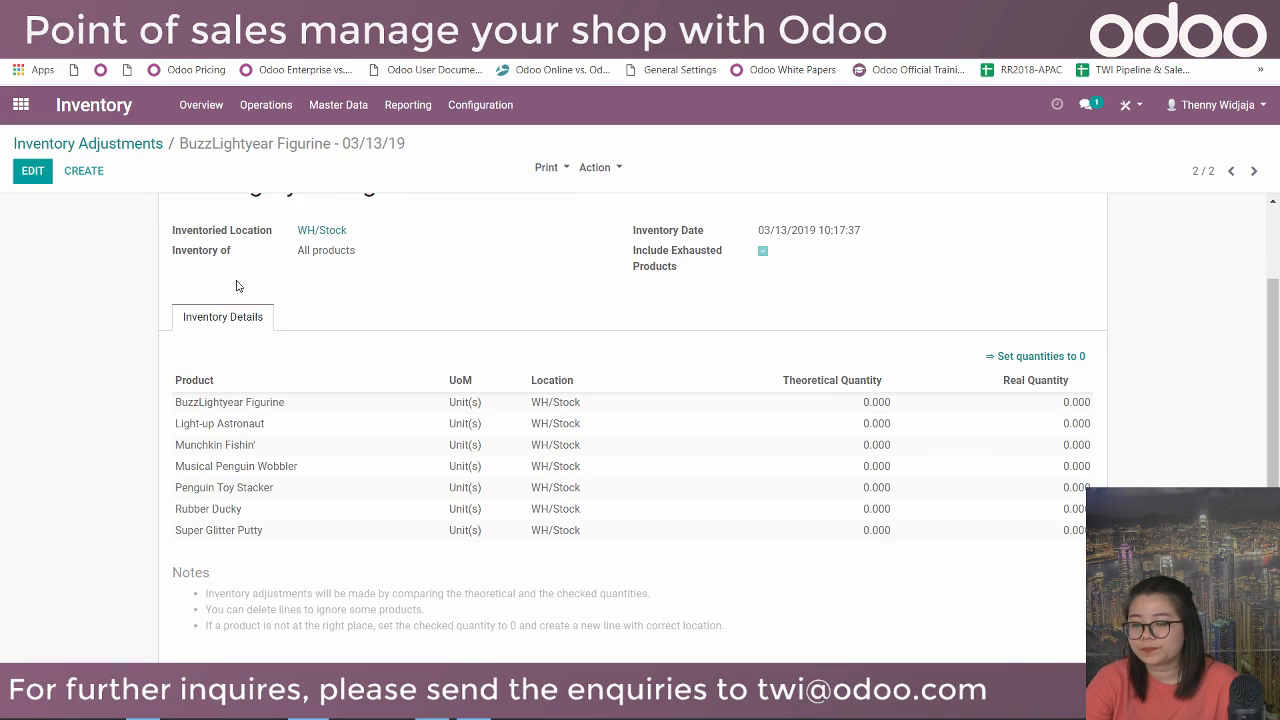
pyautogui.scroll(2, 222, 272)
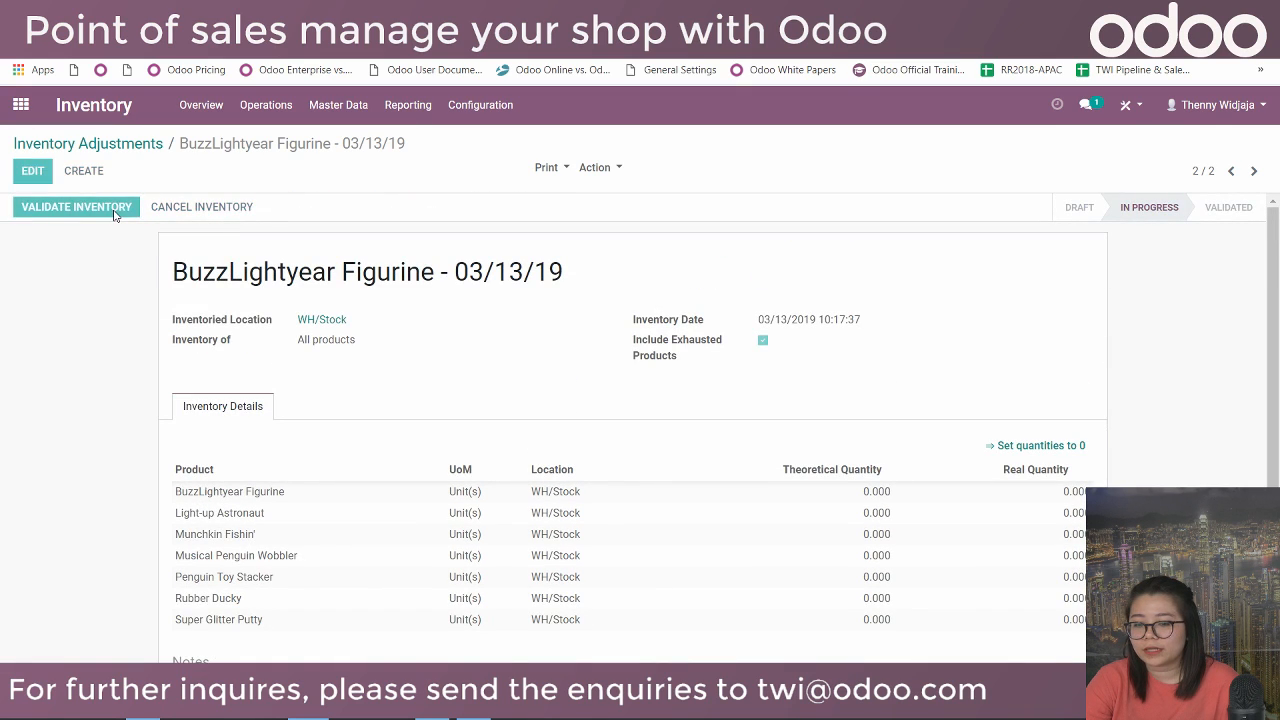
pyautogui.click(112, 211)
pyautogui.click(70, 144)
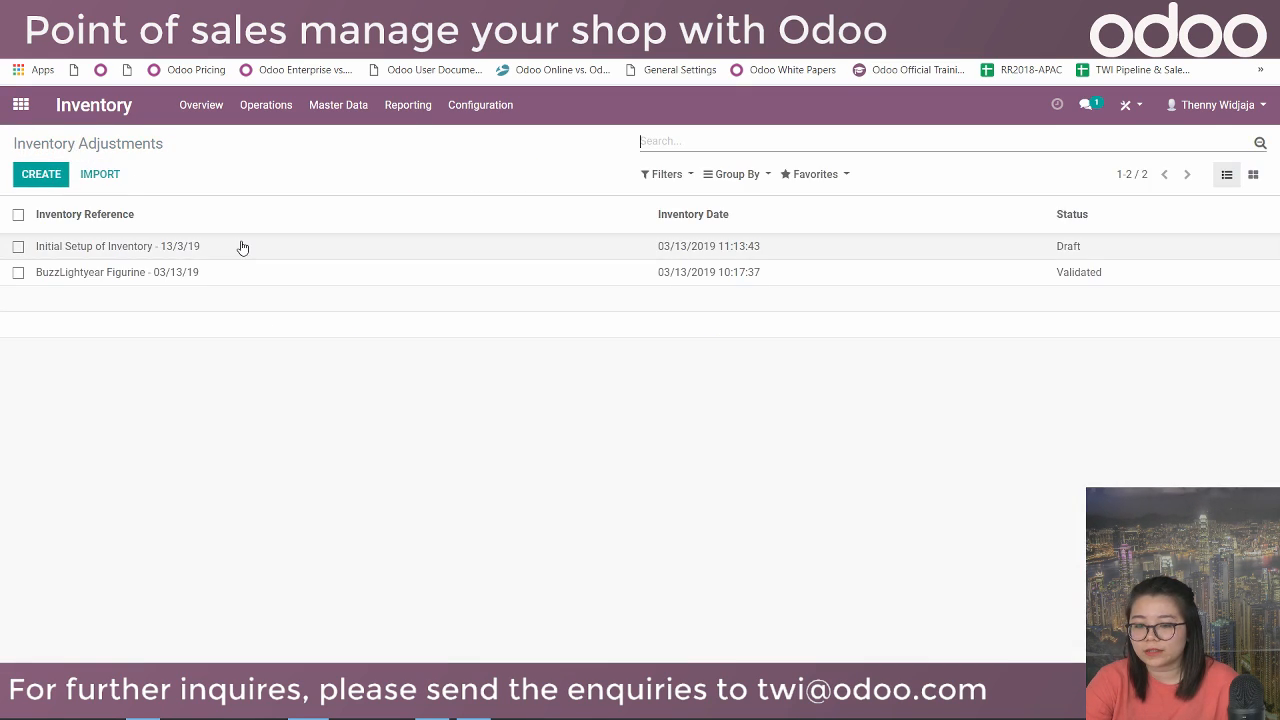
pyautogui.click(239, 246)
pyautogui.click(33, 171)
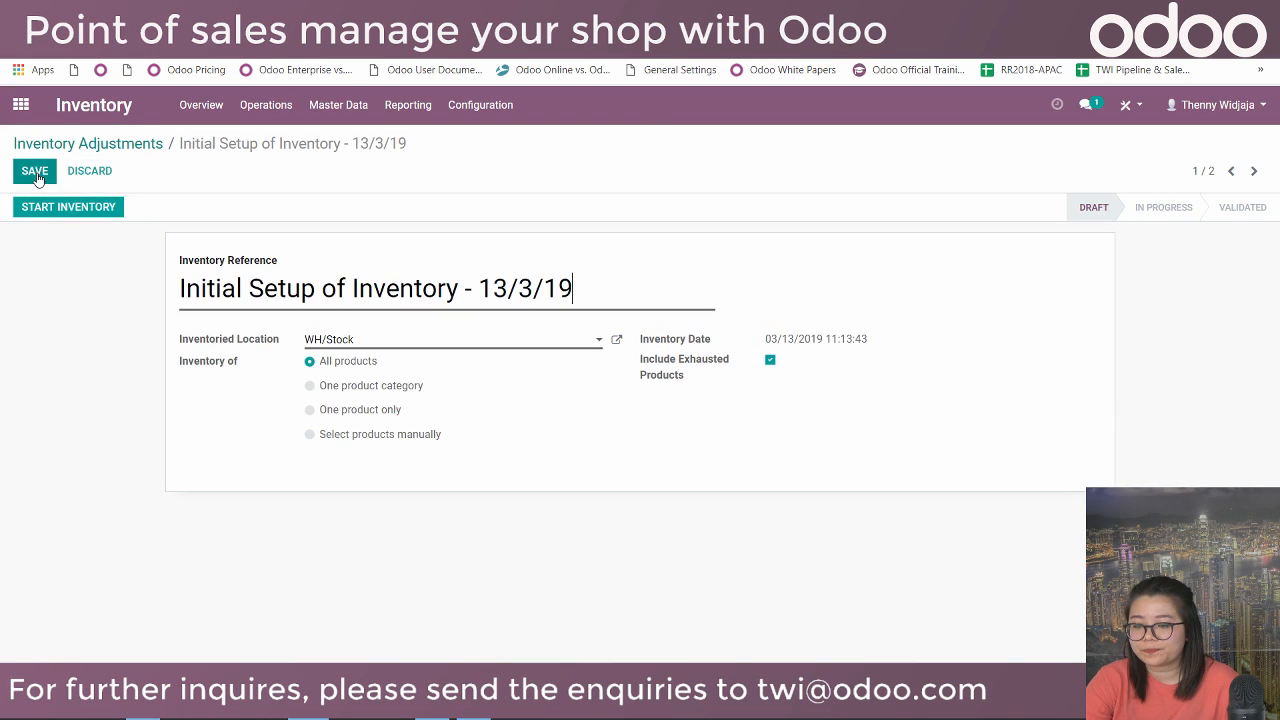
# Start the count: 10 BuzzLightyear Figurine, 100 Fluffy Slime, 10 Light-up Astronaut, 10 Munchkin Fishin'.
pyautogui.click(52, 205)
pyautogui.scroll(-2, 571, 430)
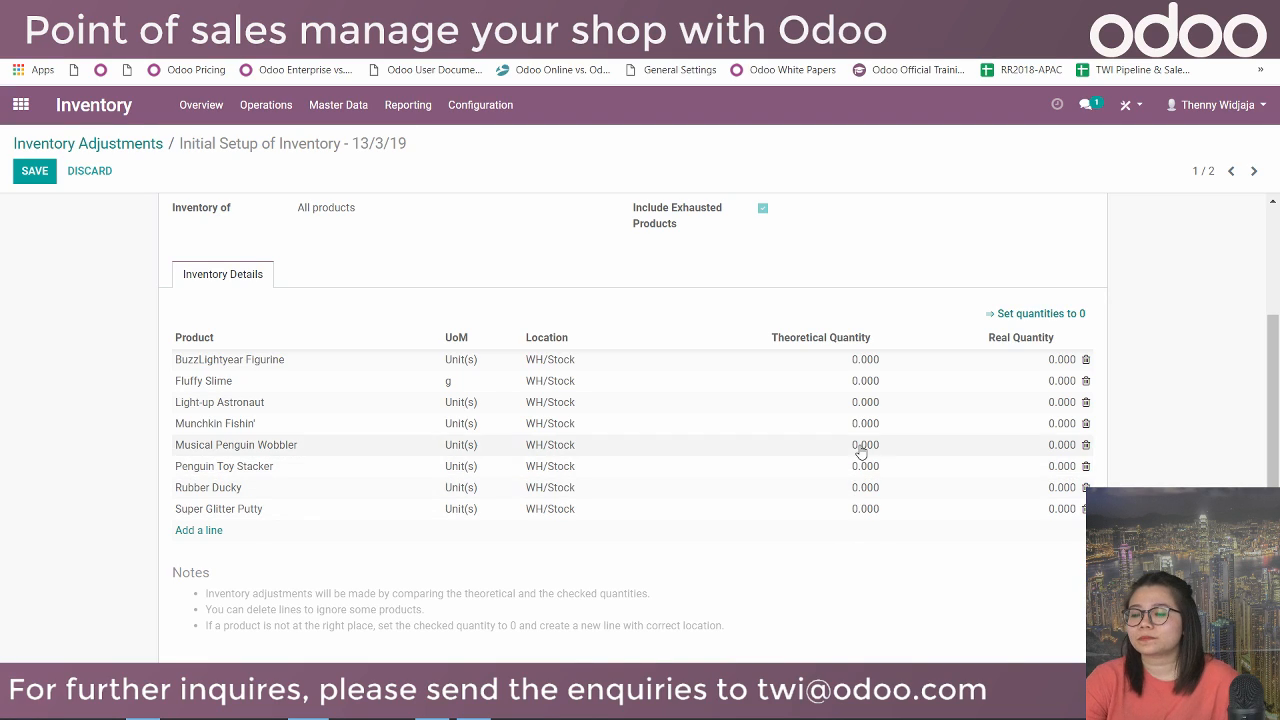
pyautogui.click(1064, 359)
pyautogui.write('10')
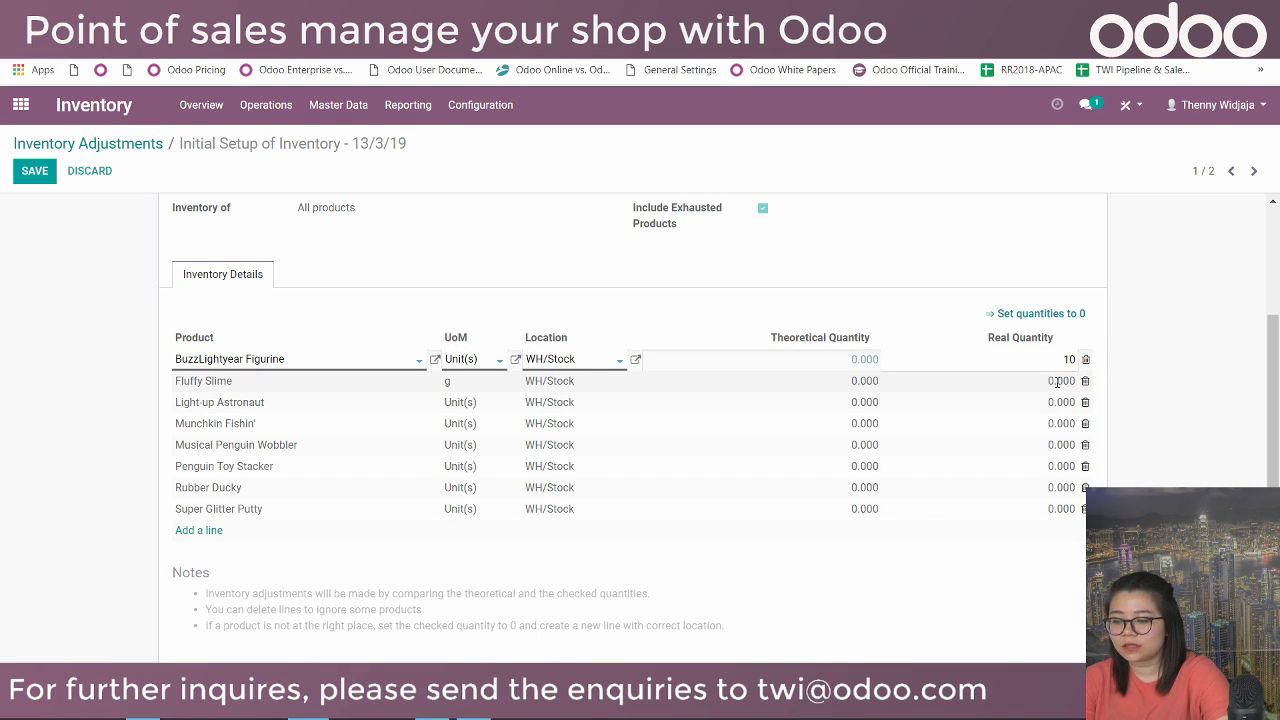
pyautogui.click(1060, 382)
pyautogui.write('100')
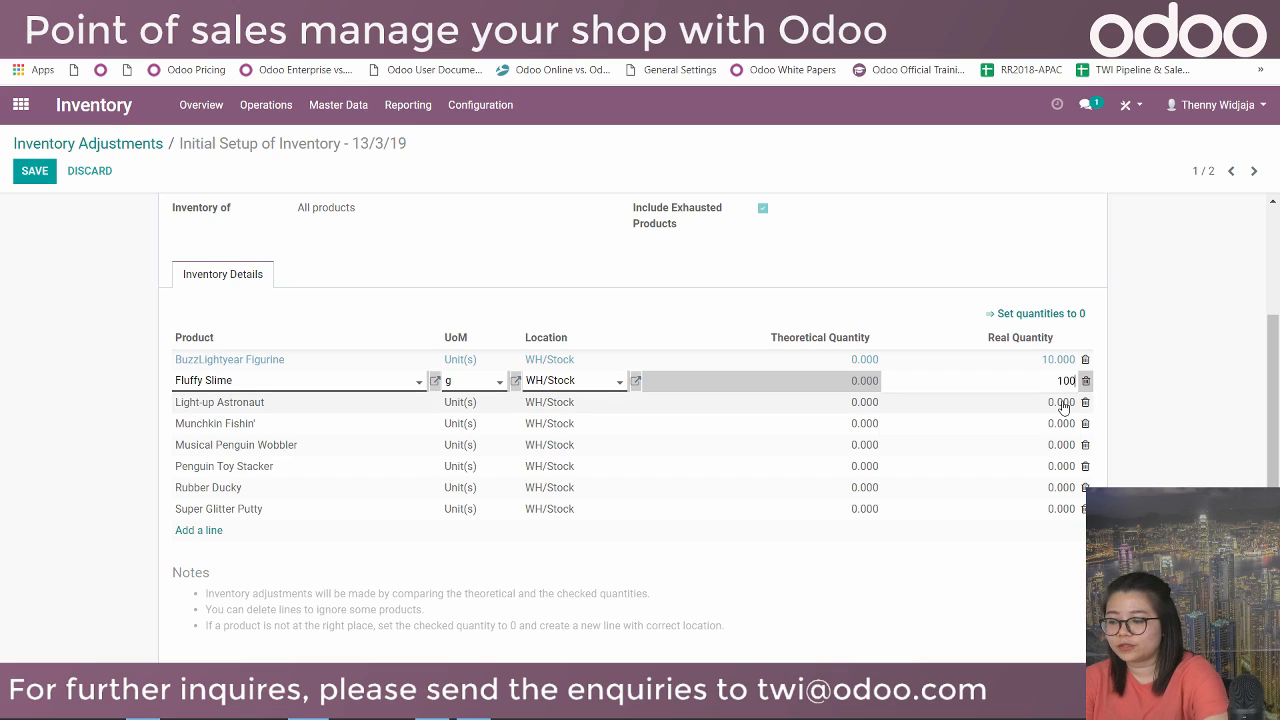
pyautogui.click(1062, 402)
pyautogui.write('10')
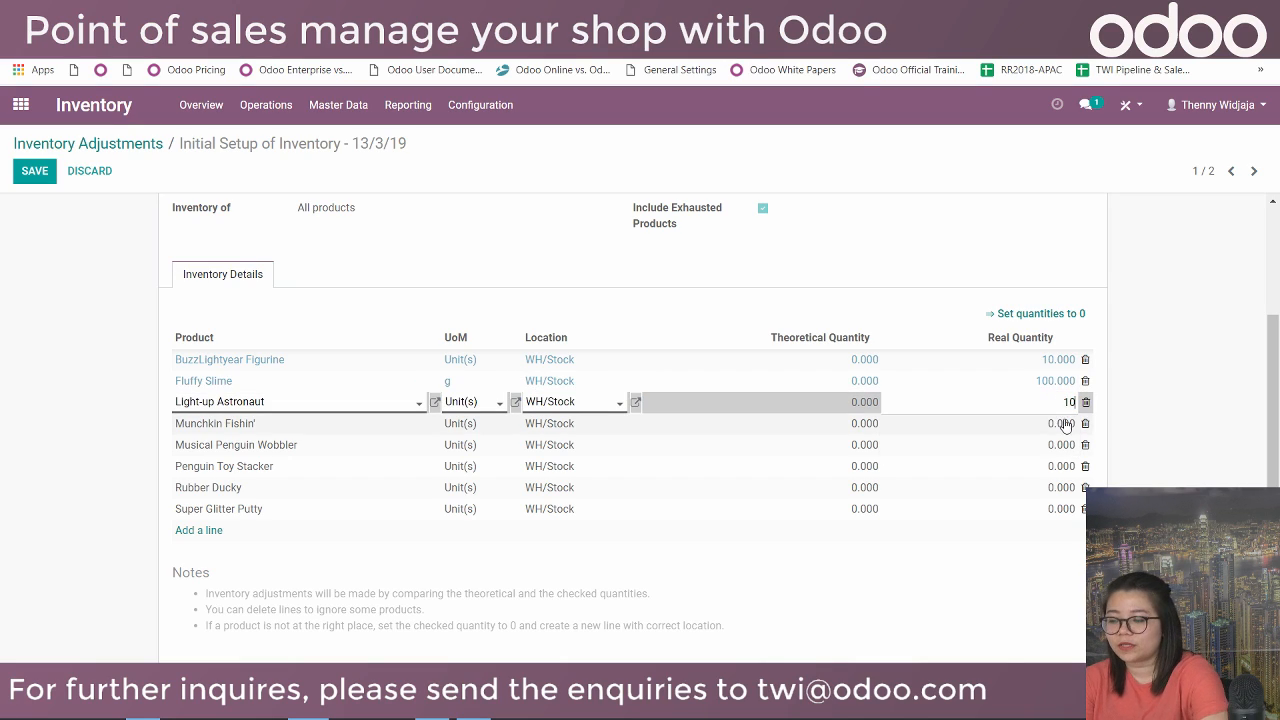
pyautogui.click(1063, 424)
pyautogui.write('10')
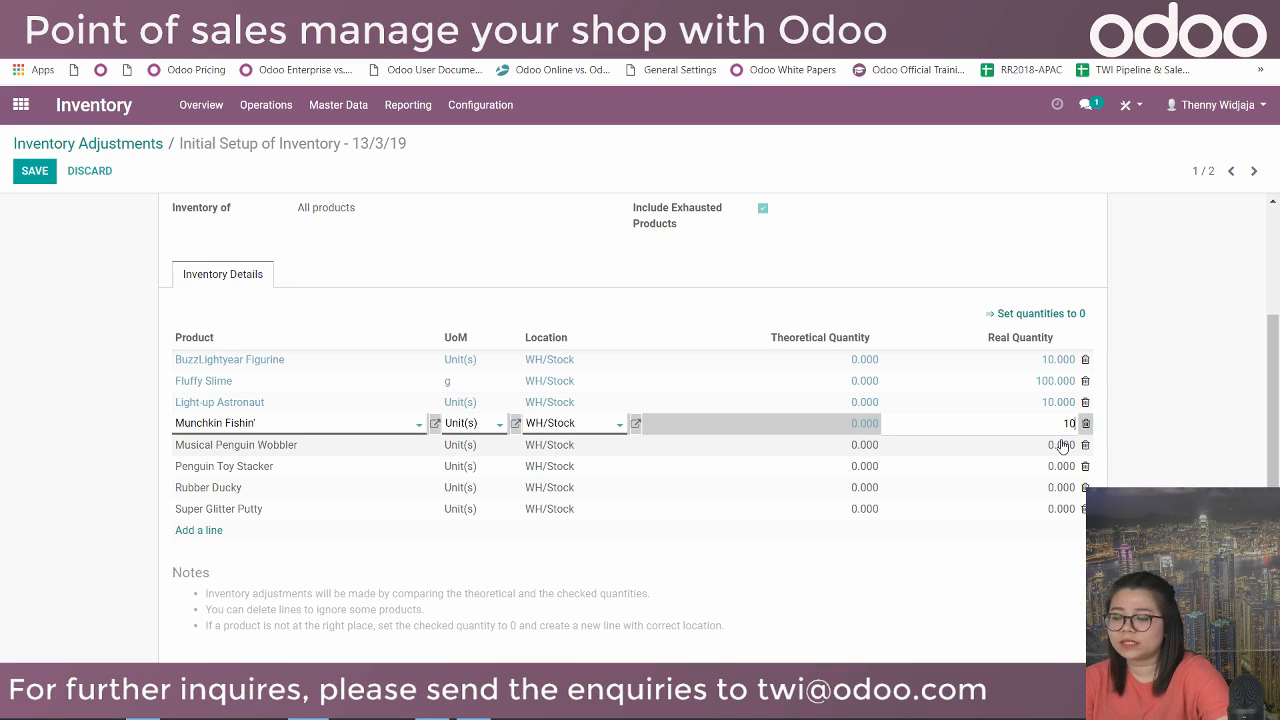
# Count 10 each for Musical Penguin Wobbler, Penguin Toy Stacker, Rubber Ducky, Super Glitter Putty, then save.
pyautogui.click(1063, 445)
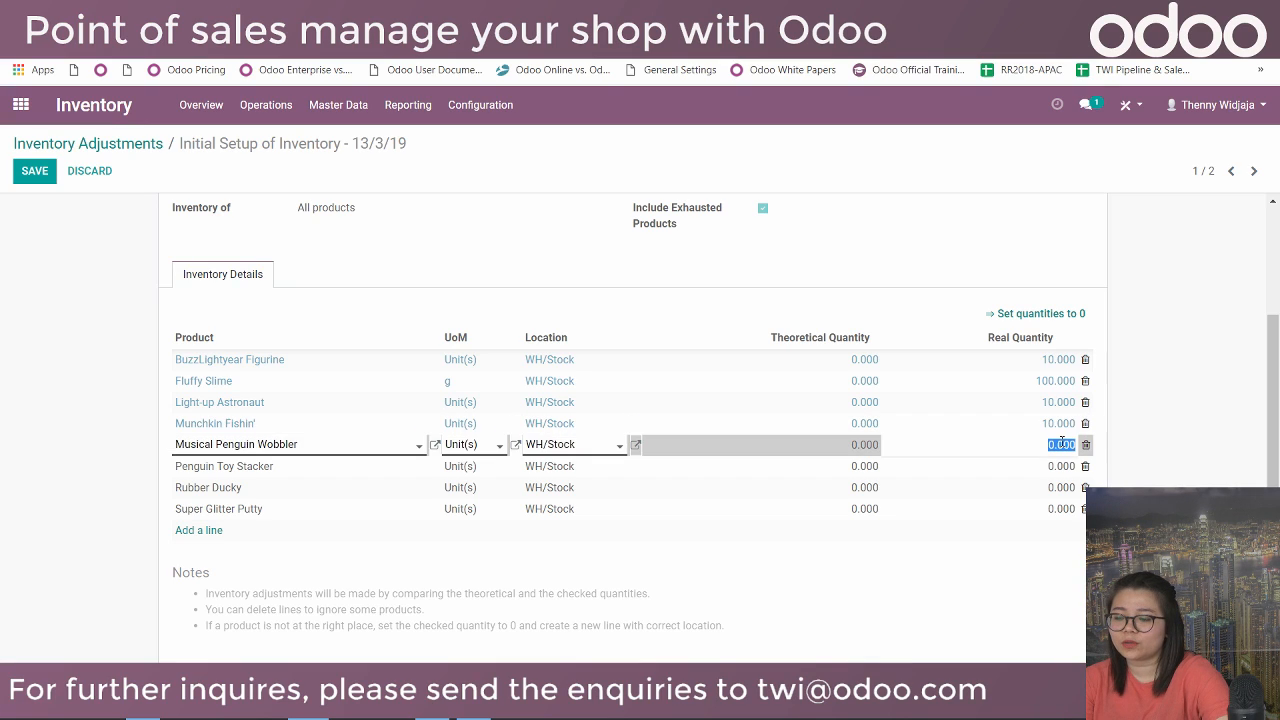
pyautogui.write('10')
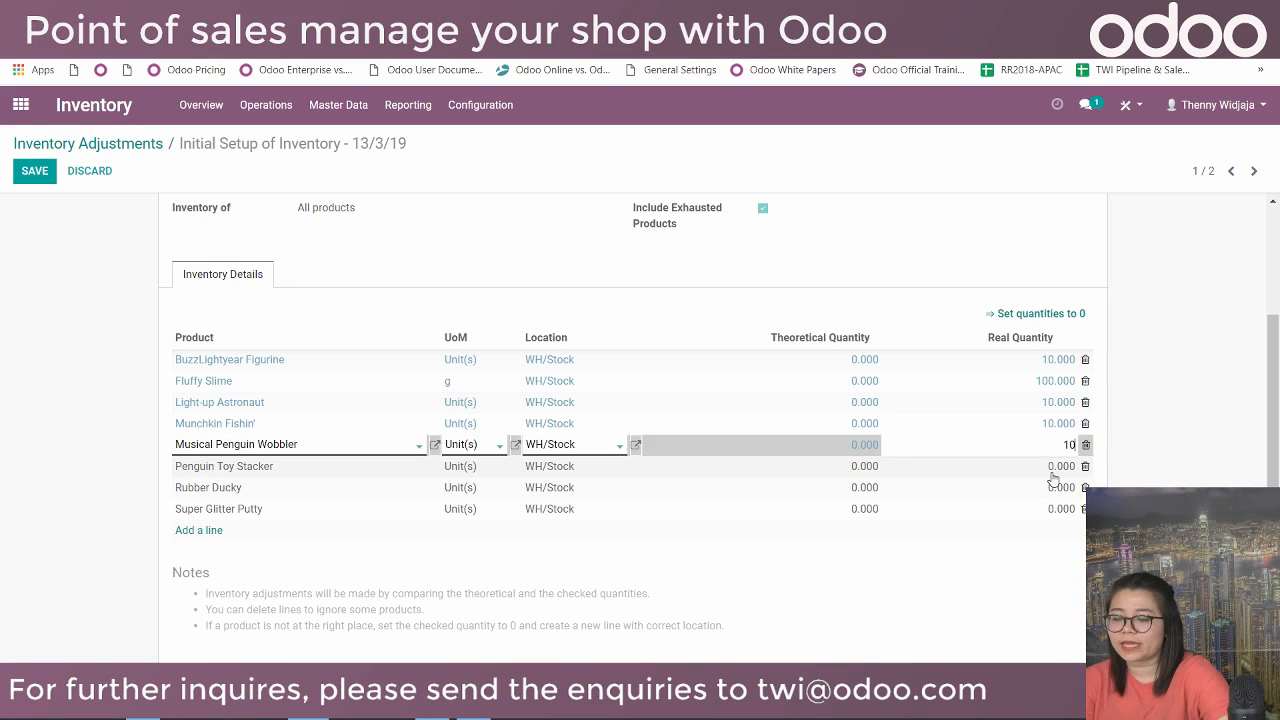
pyautogui.click(1052, 474)
pyautogui.write('10')
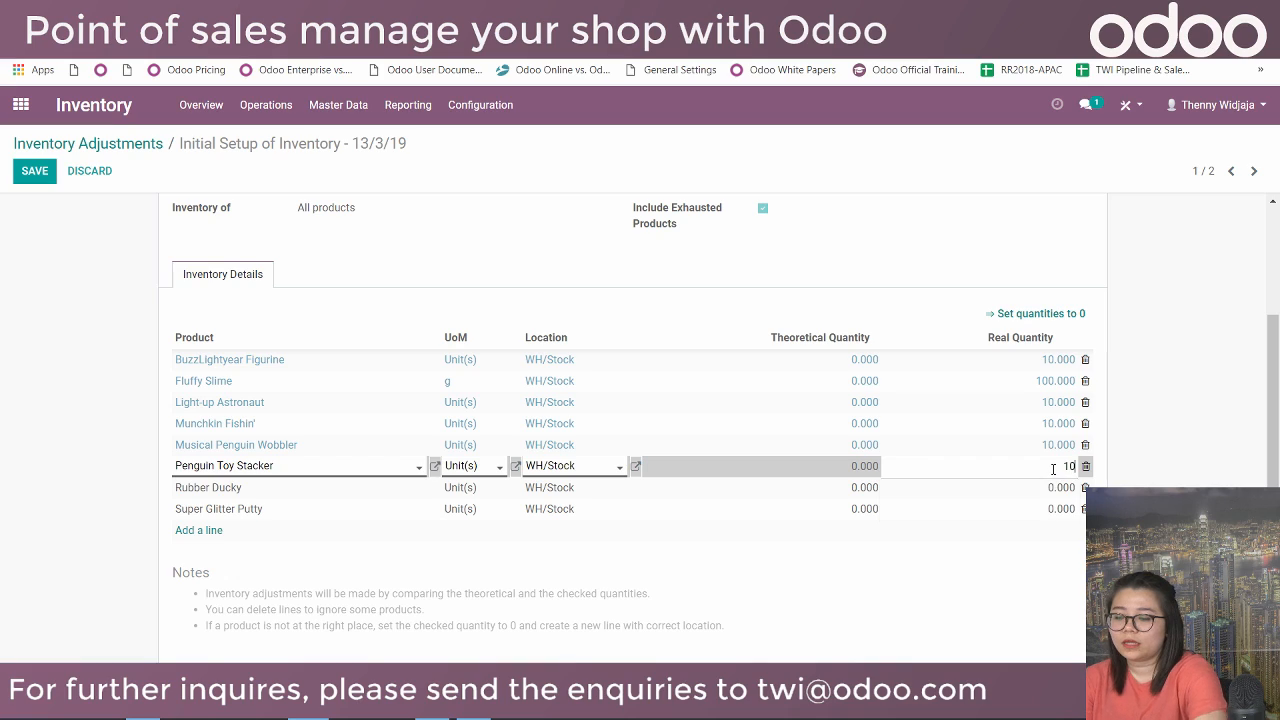
pyautogui.click(1054, 489)
pyautogui.write('10')
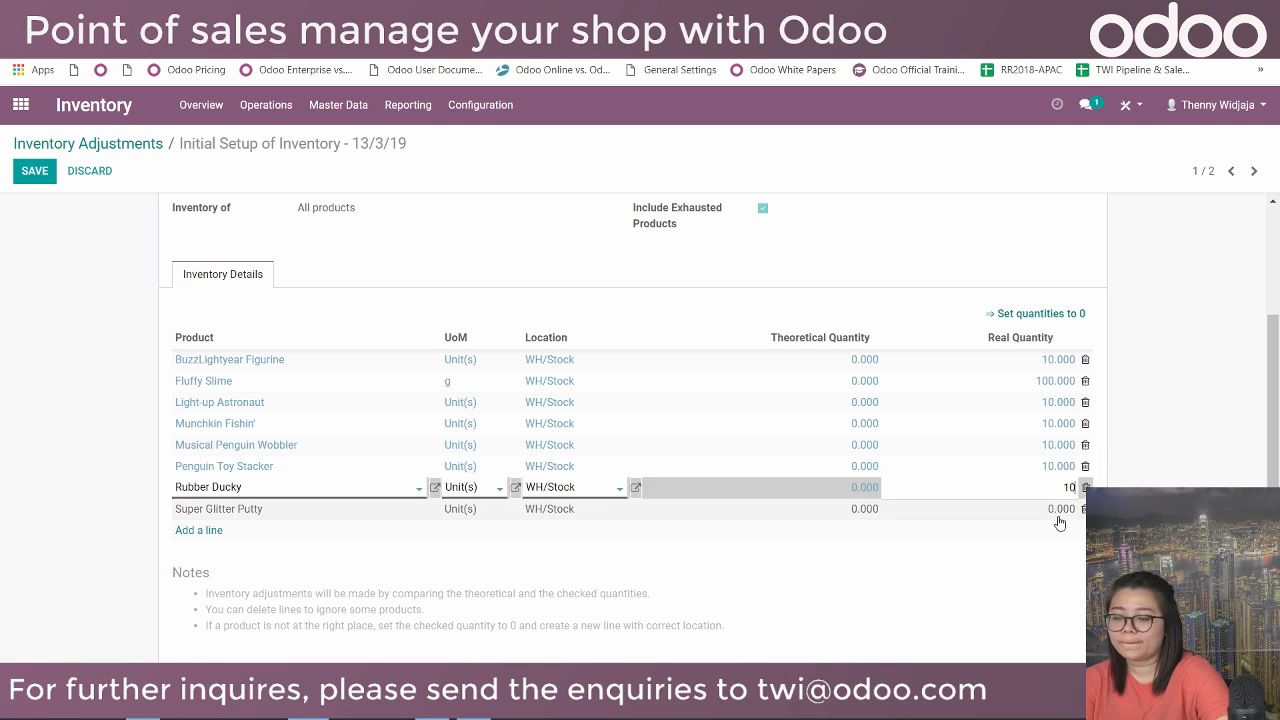
pyautogui.click(1058, 510)
pyautogui.write('10')
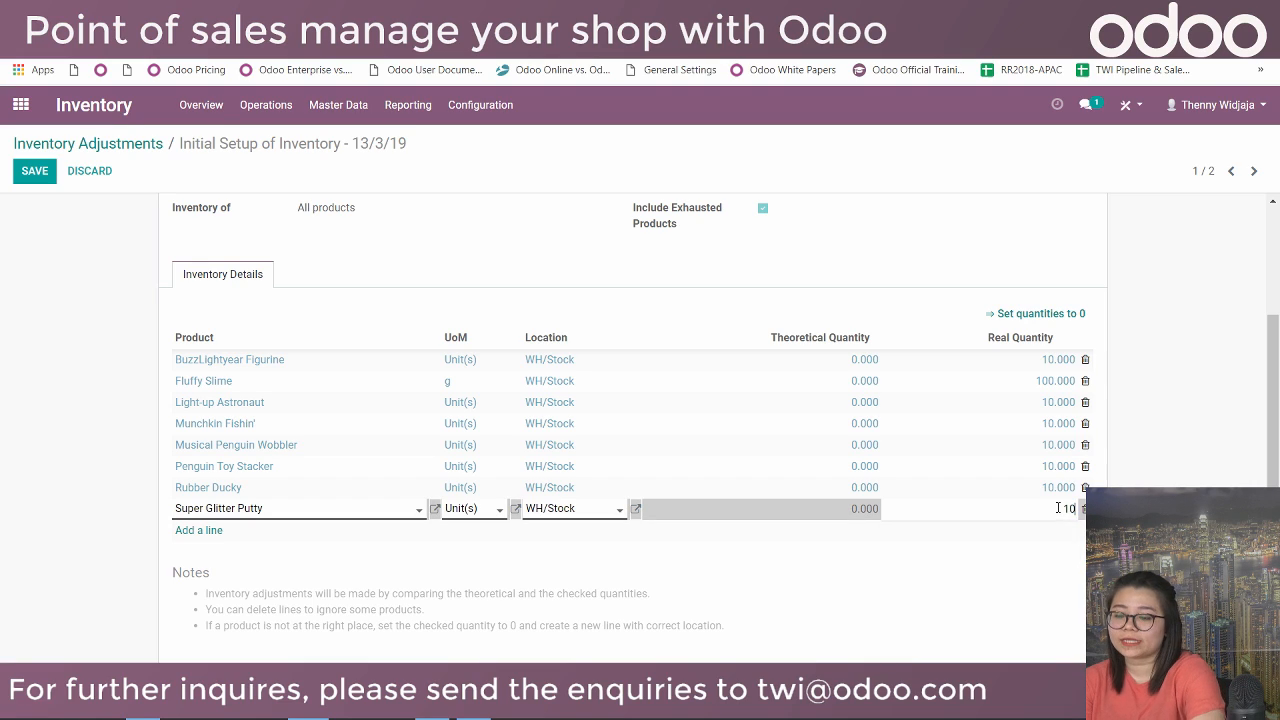
pyautogui.click(1141, 476)
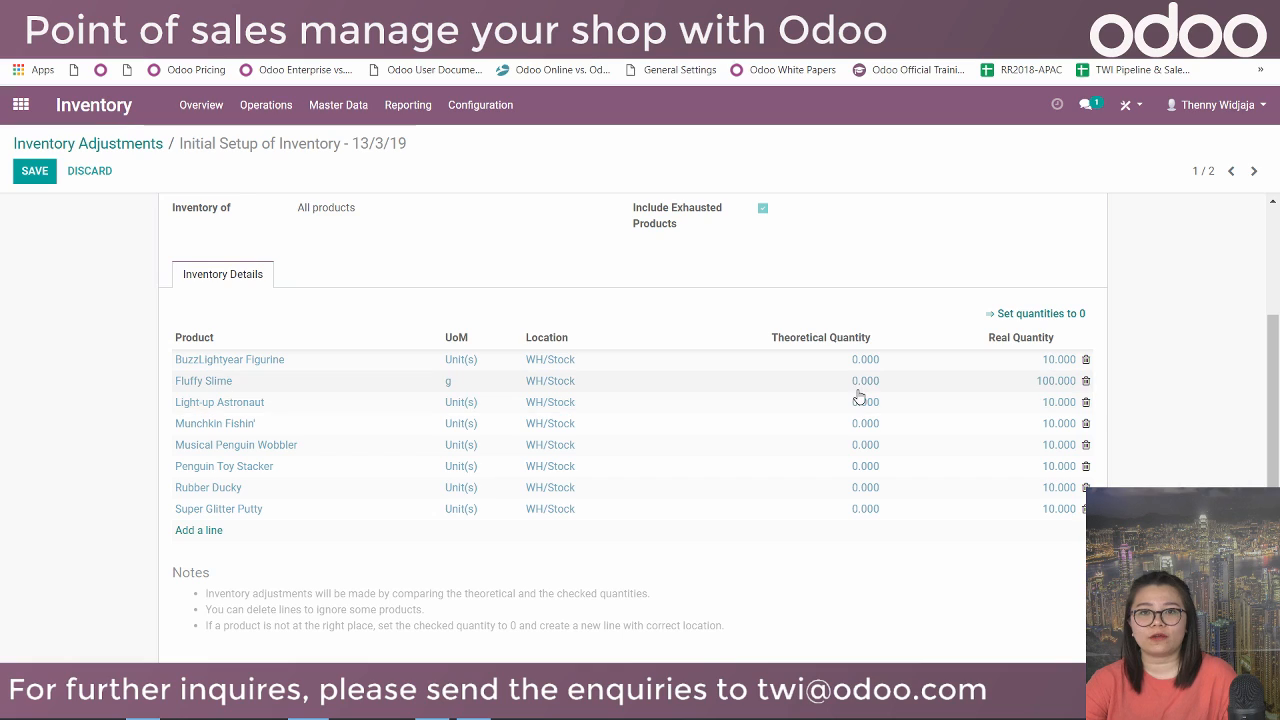
pyautogui.scroll(2, 319, 300)
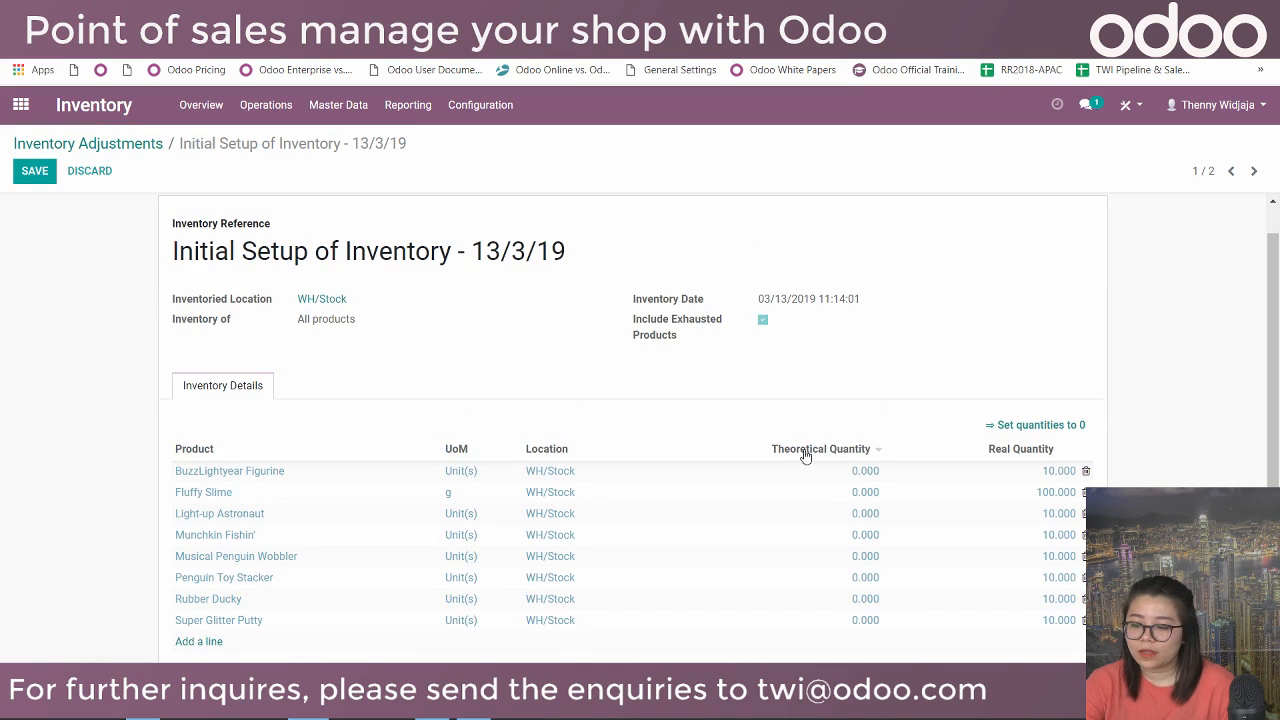
pyautogui.scroll(-2, 806, 455)
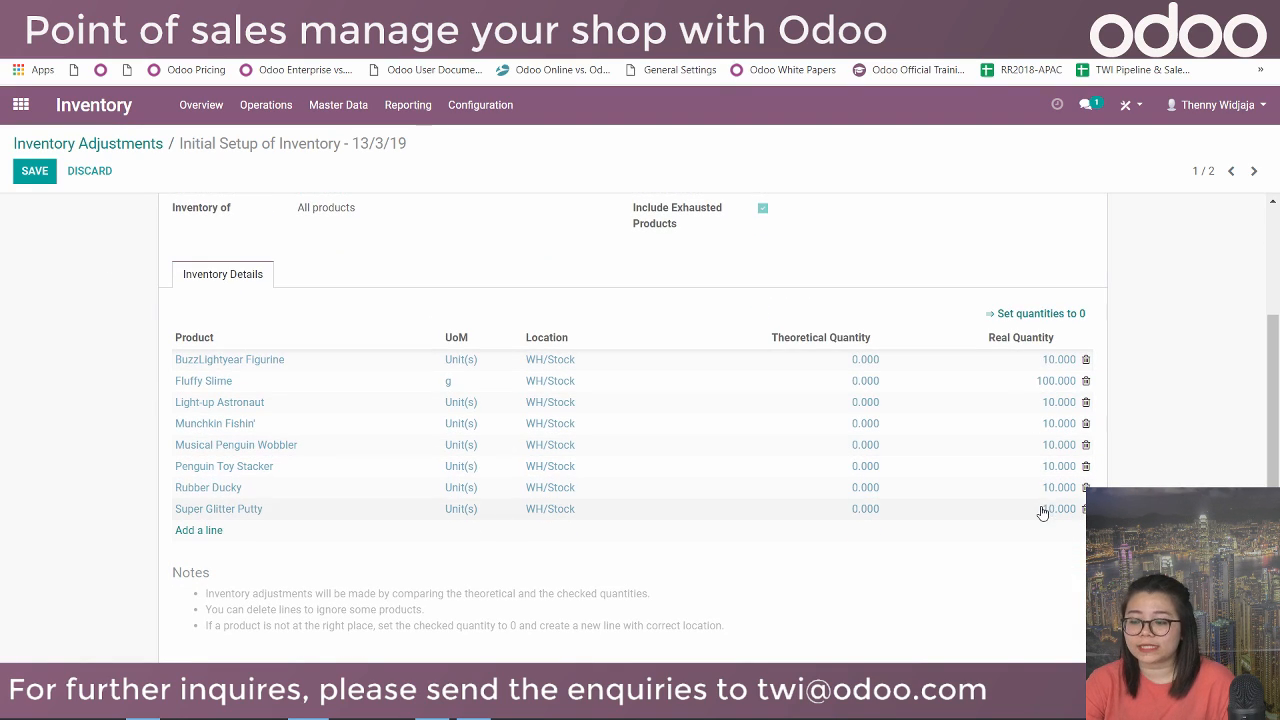
pyautogui.click(36, 171)
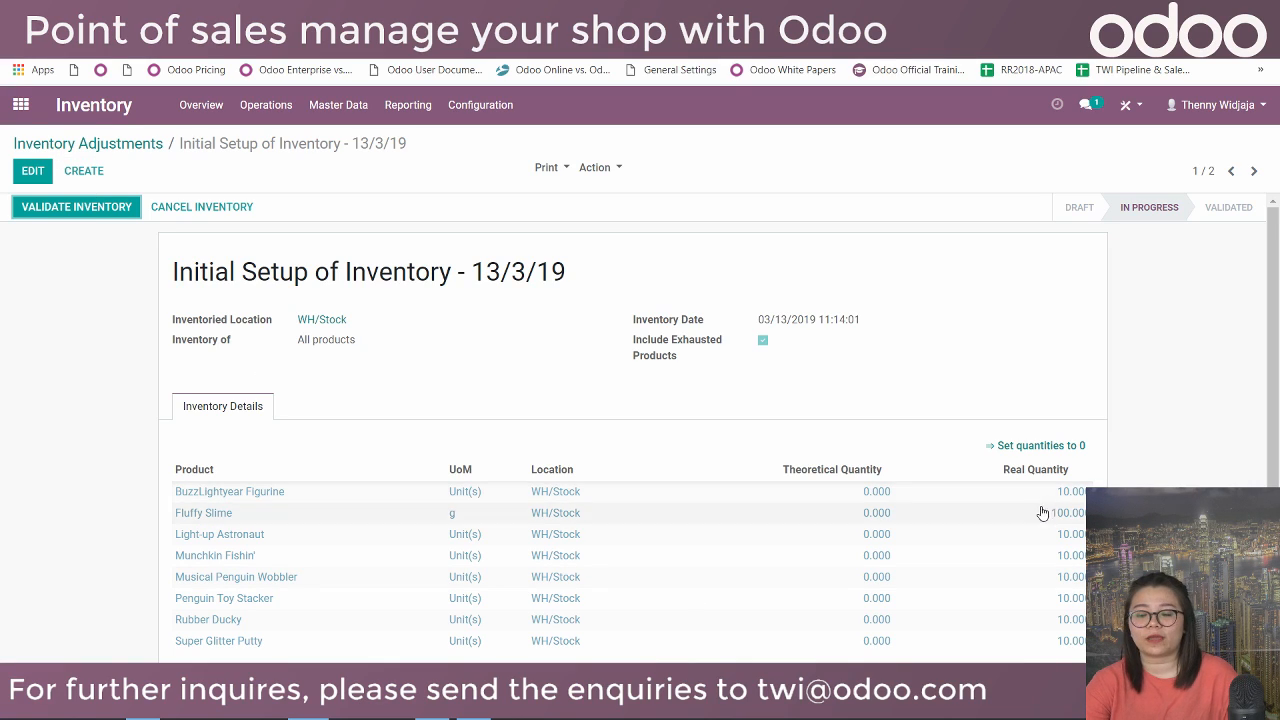
# Validate the Initial Setup of Inventory - 13/3/19 adjustment.
pyautogui.click(86, 207)
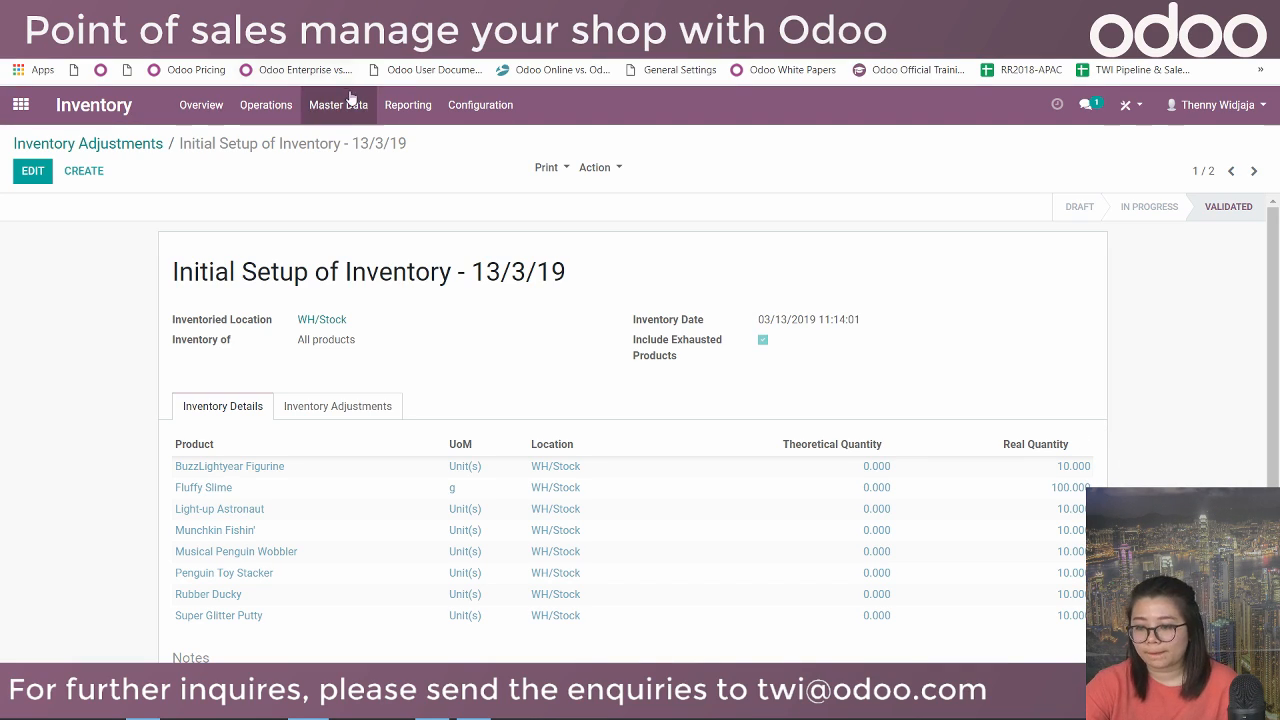
# Retrieve the current Inventory Report quantities and duplicate the browser tab.
pyautogui.click(406, 108)
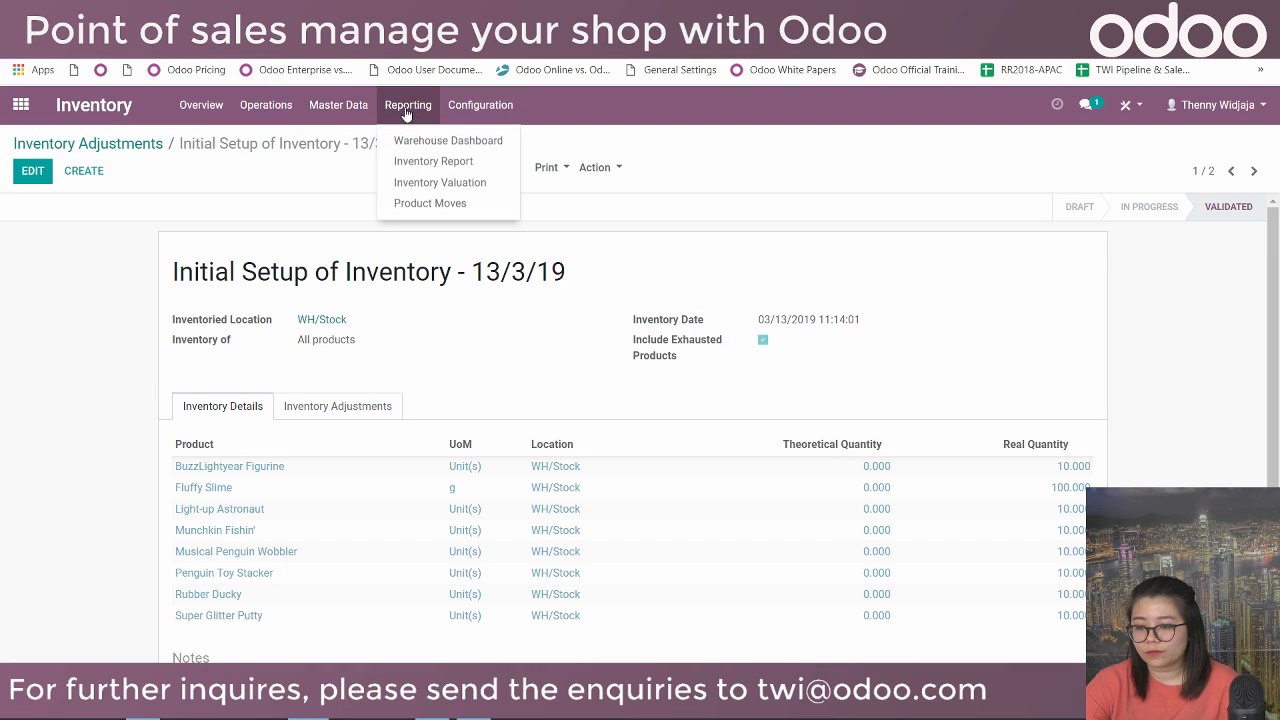
pyautogui.click(411, 163)
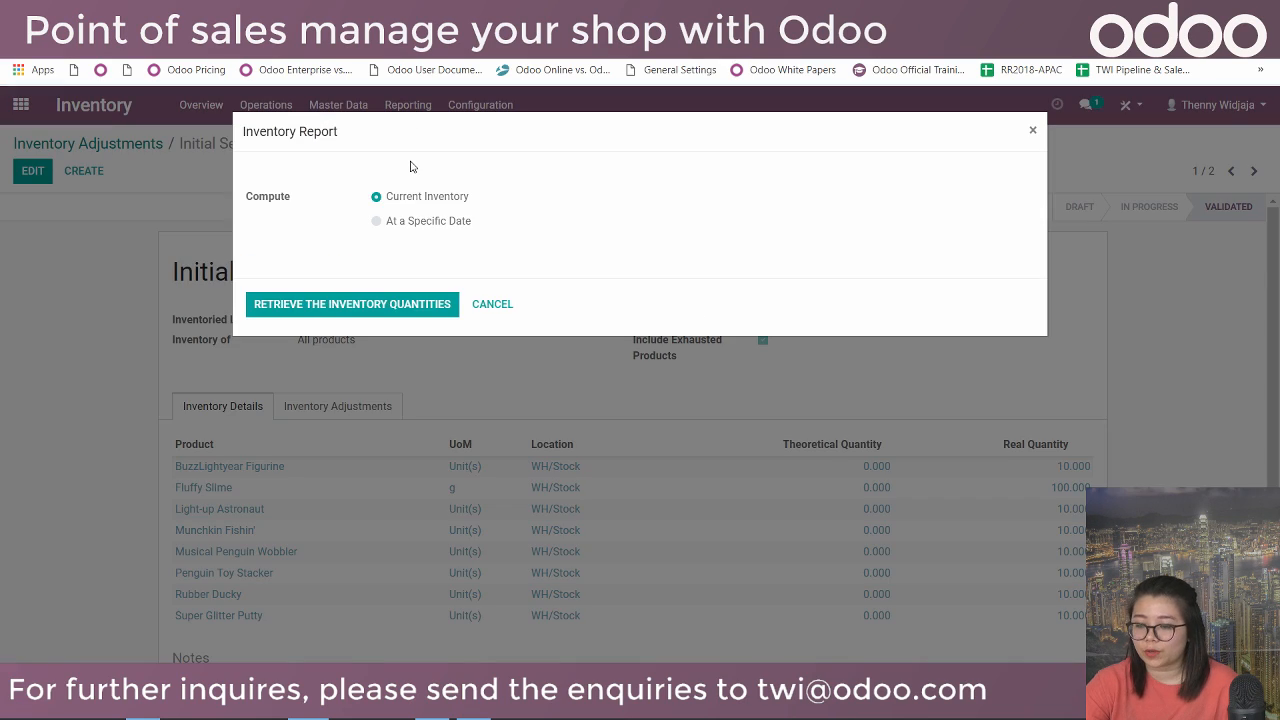
pyautogui.click(432, 305)
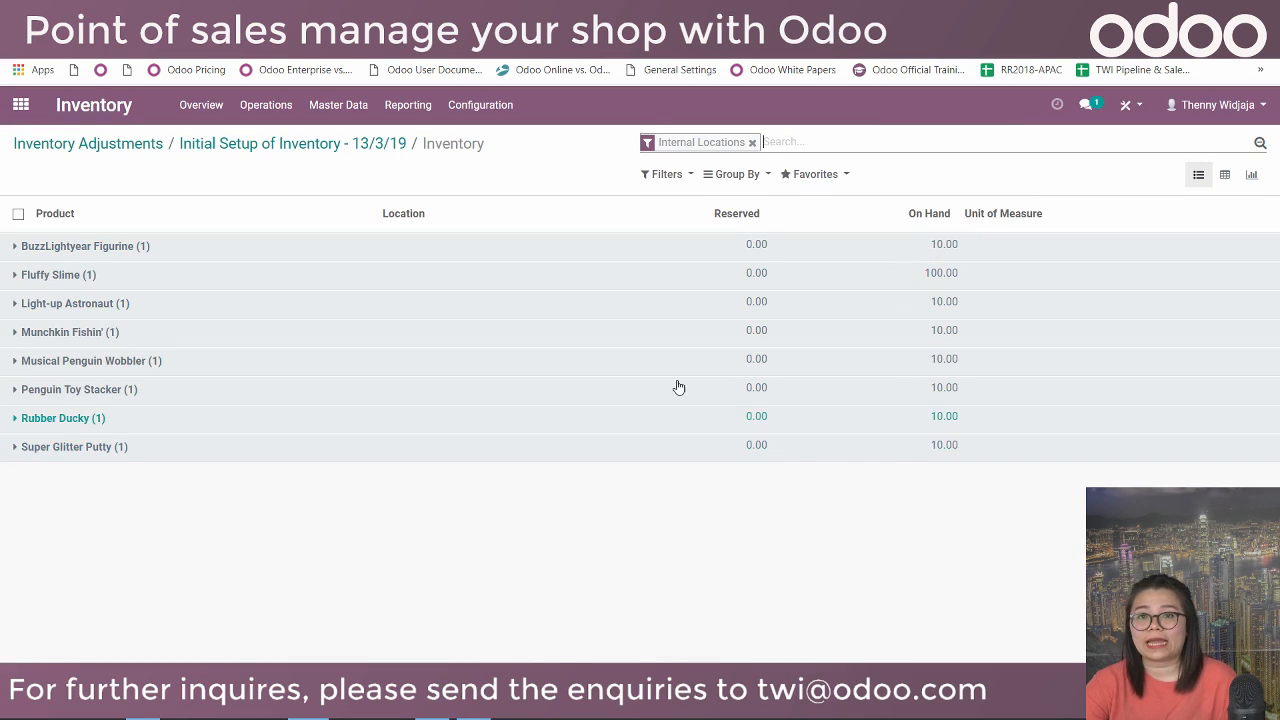
pyautogui.rightClick(296, 8)
pyautogui.click(320, 63)
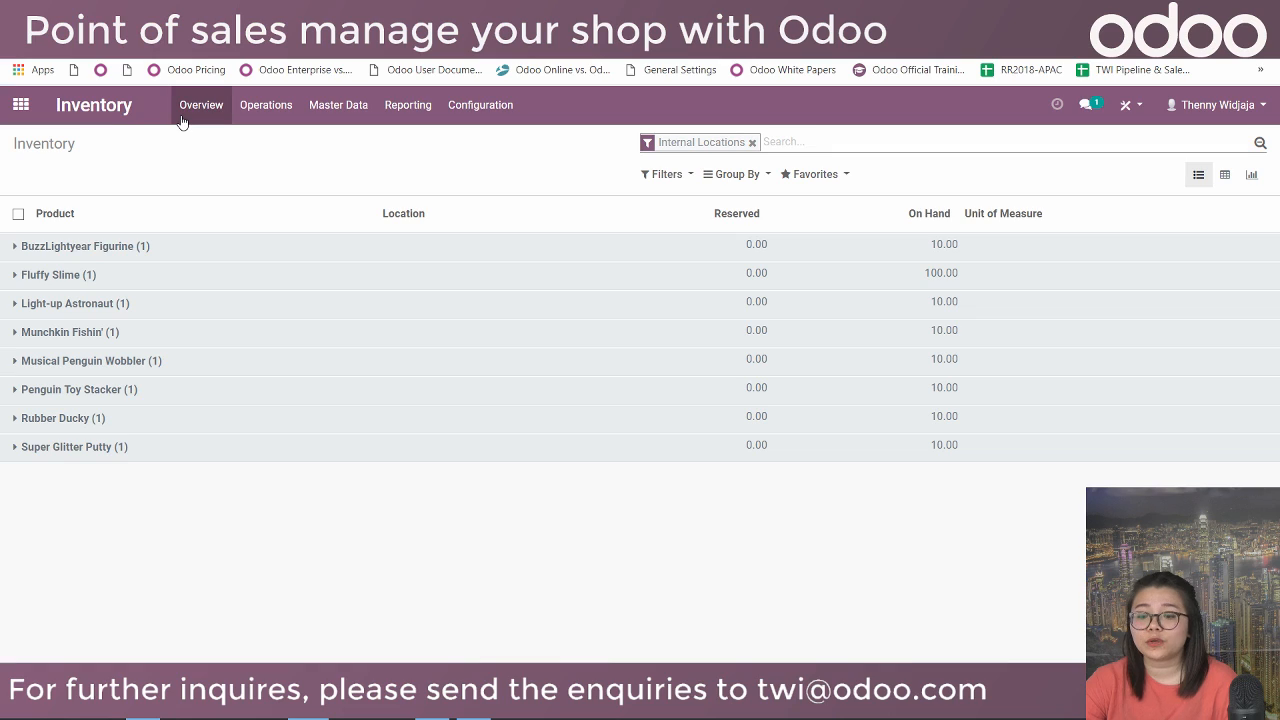
# Open the Warehouses list from the Inventory configuration.
pyautogui.click(182, 121)
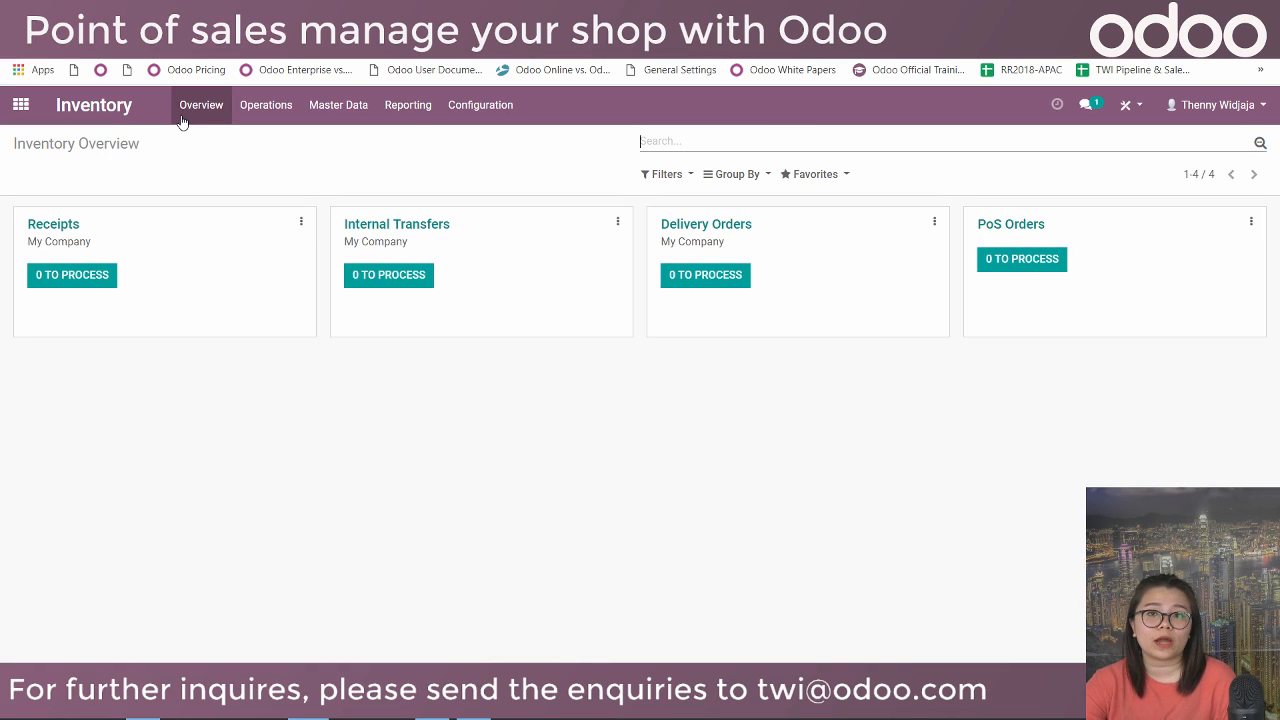
pyautogui.click(488, 108)
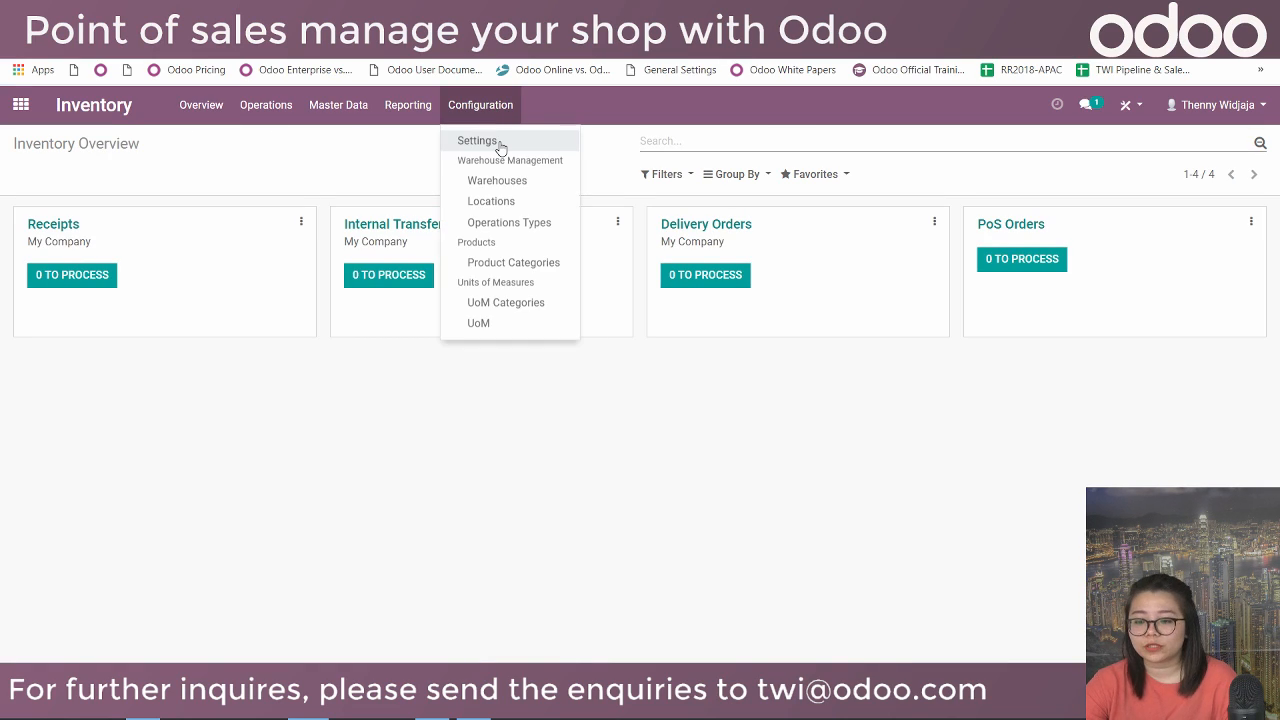
pyautogui.click(494, 186)
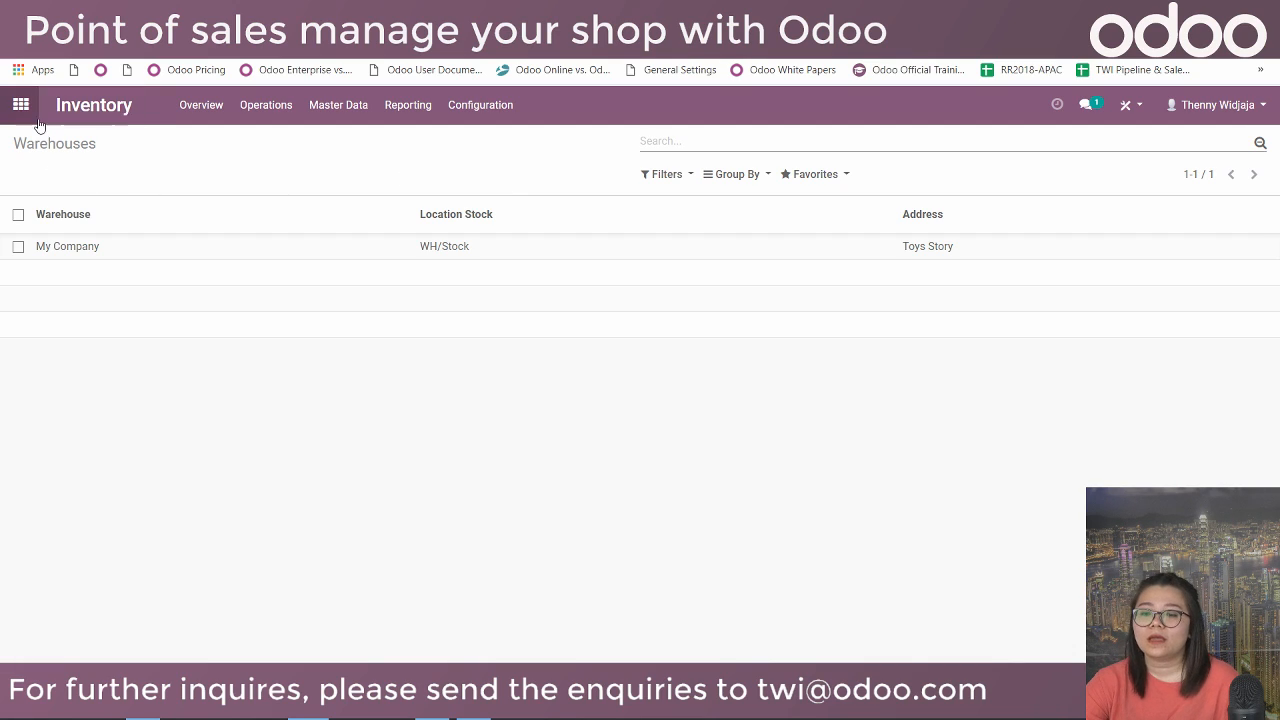
# Enable Multi-Warehouses in Inventory settings, save, and open the Warehouses list.
pyautogui.click(468, 105)
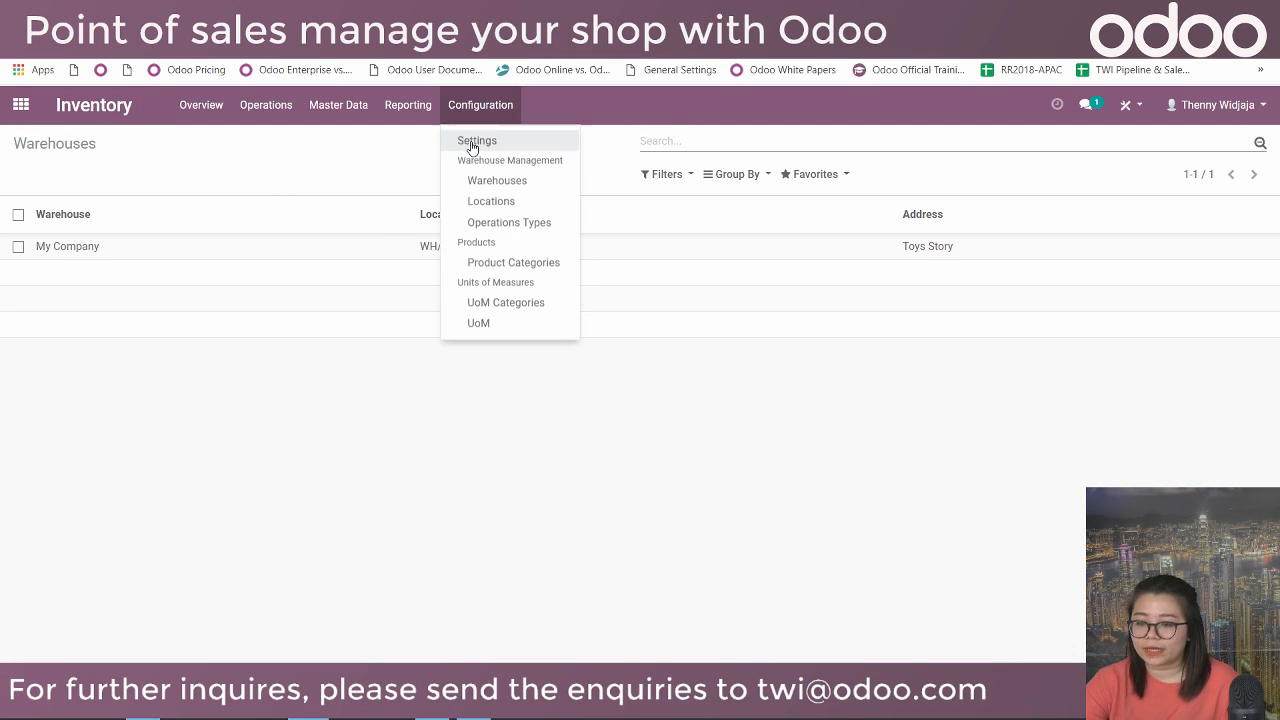
pyautogui.click(486, 144)
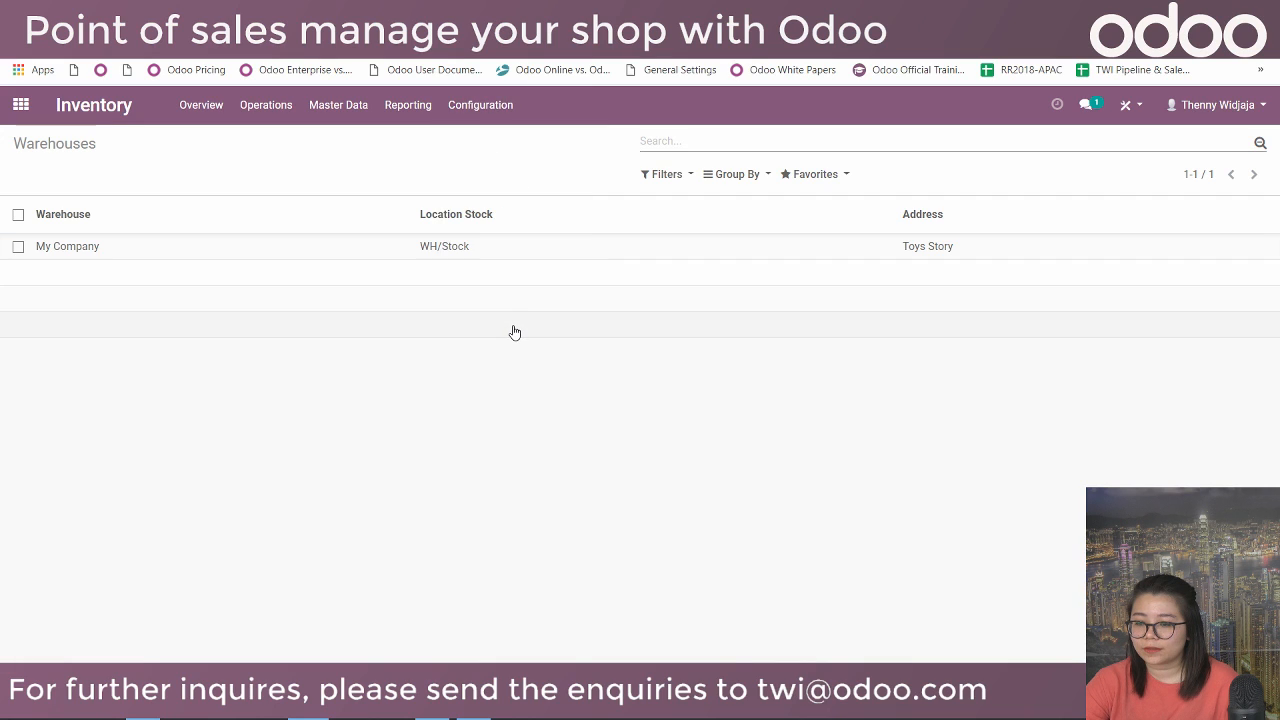
pyautogui.scroll(-5, 486, 280)
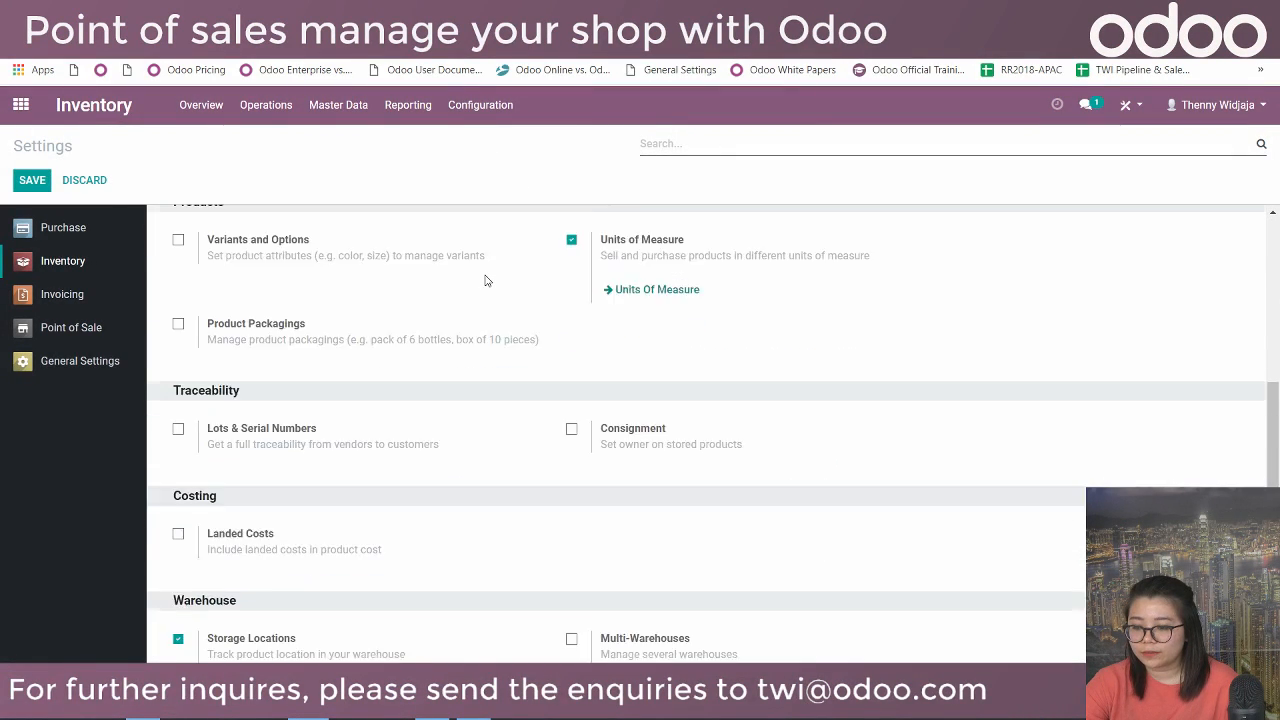
pyautogui.scroll(-1, 486, 280)
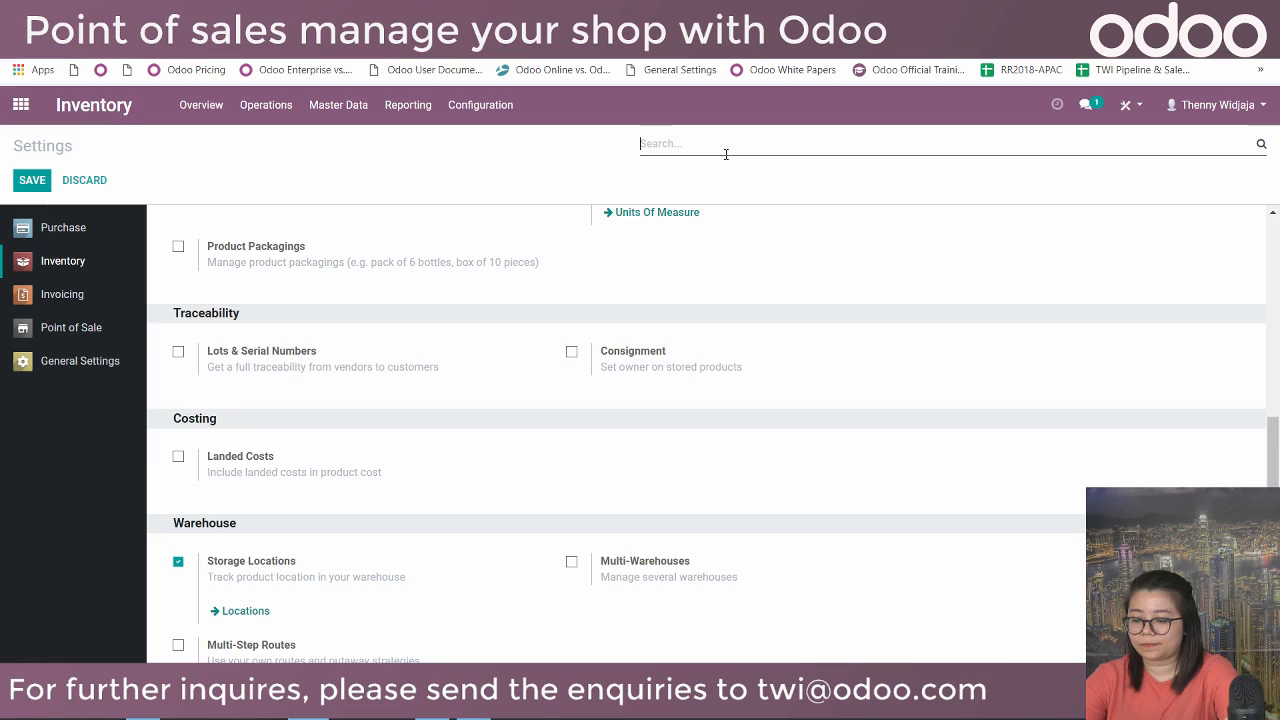
pyautogui.write('multi')
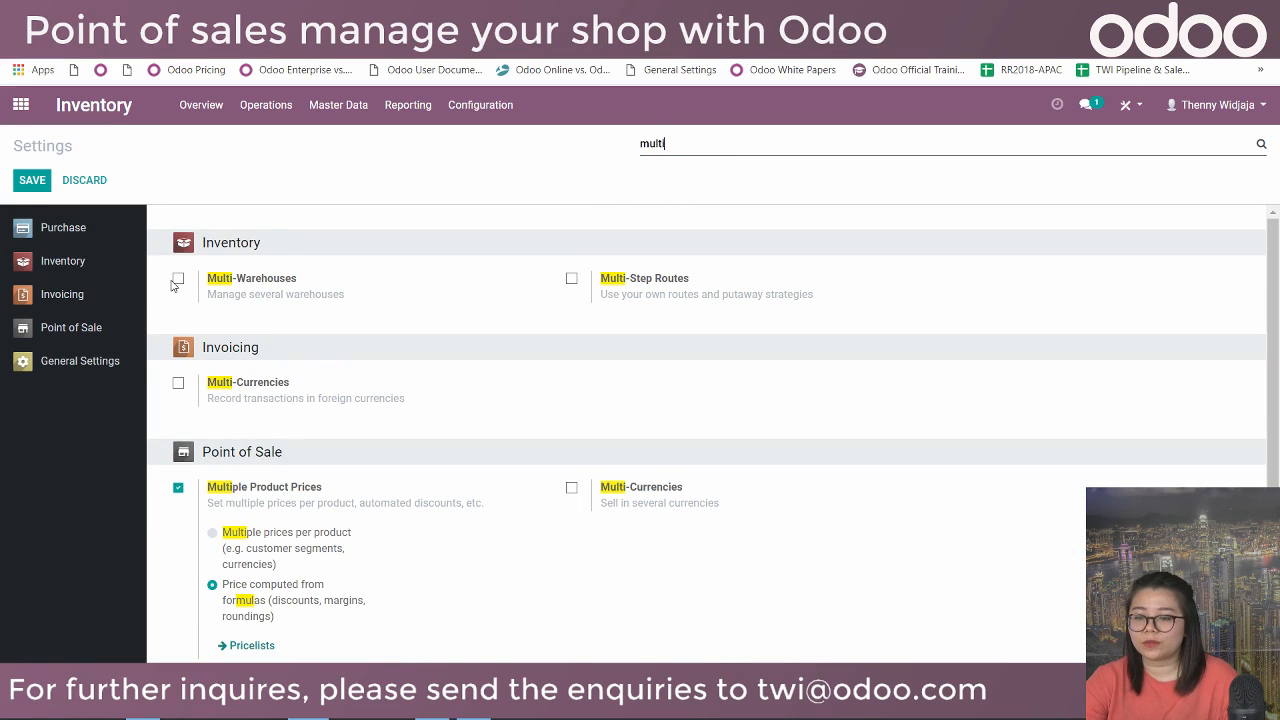
pyautogui.click(178, 281)
pyautogui.click(32, 180)
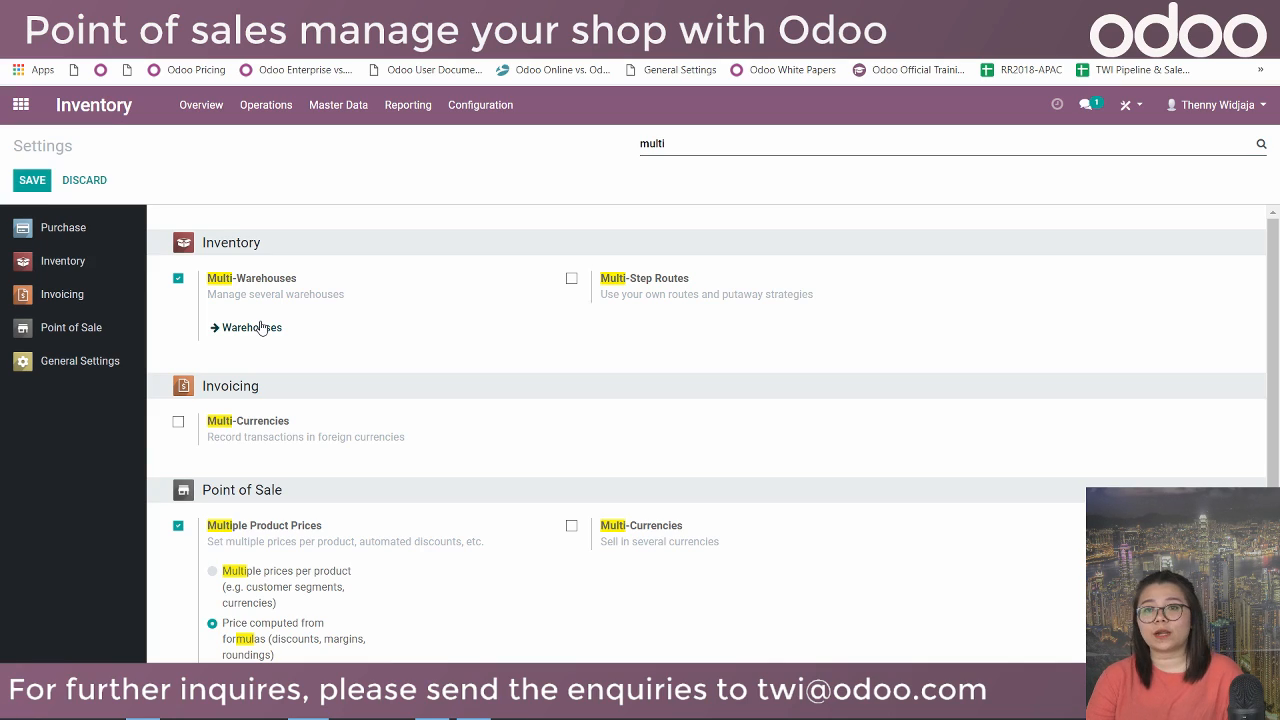
pyautogui.click(252, 327)
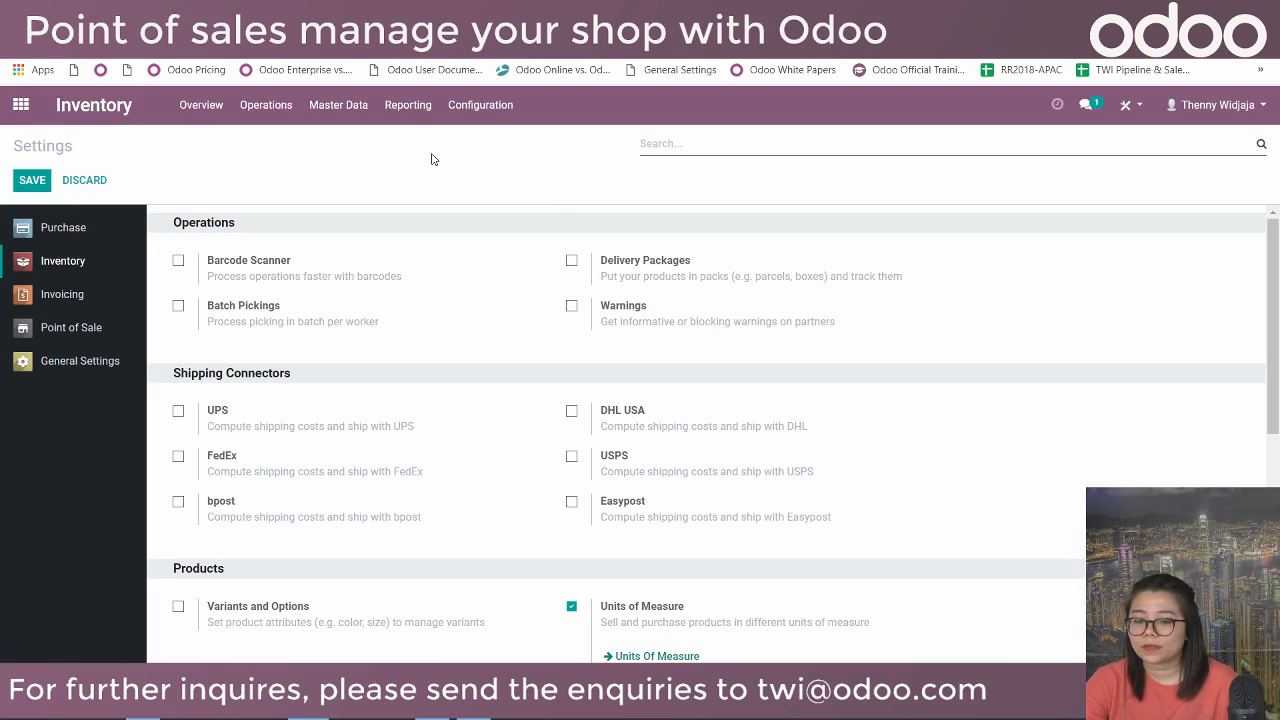
pyautogui.scroll(-3, 217, 297)
pyautogui.write('multi')
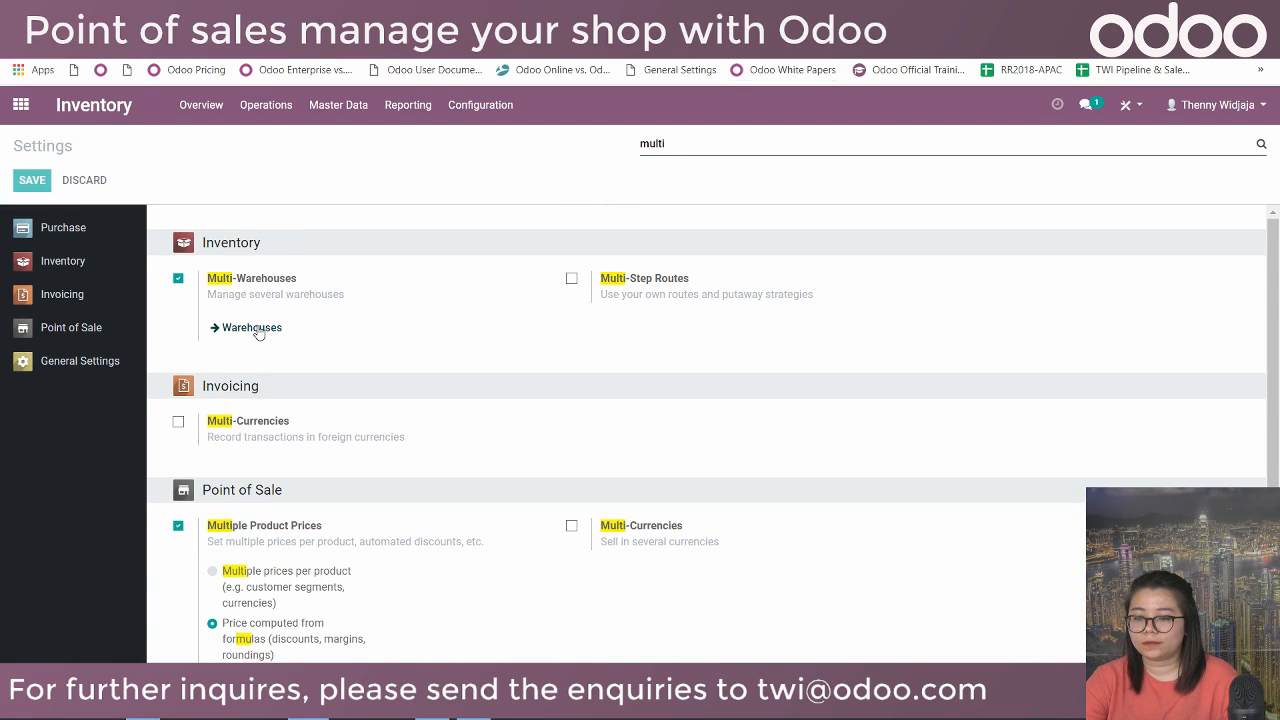
pyautogui.click(252, 328)
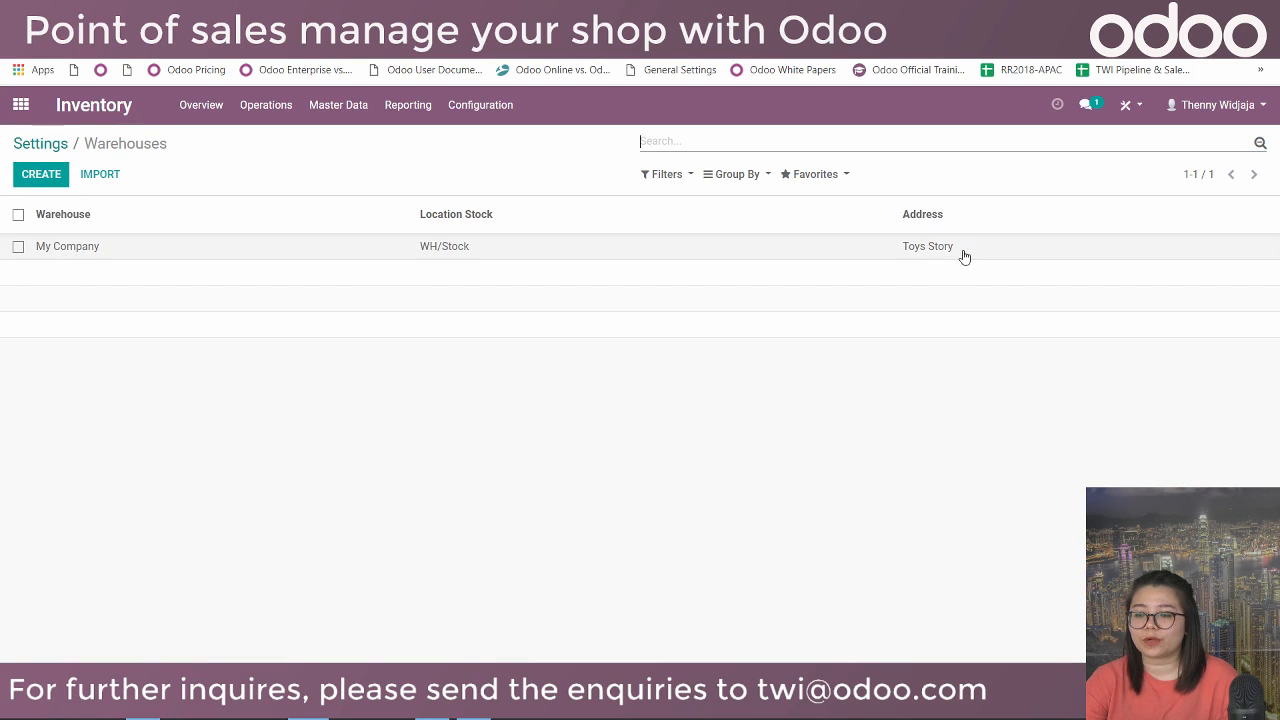
# Start a new warehouse named 'Wan Chai' with short name WC.
pyautogui.click(34, 174)
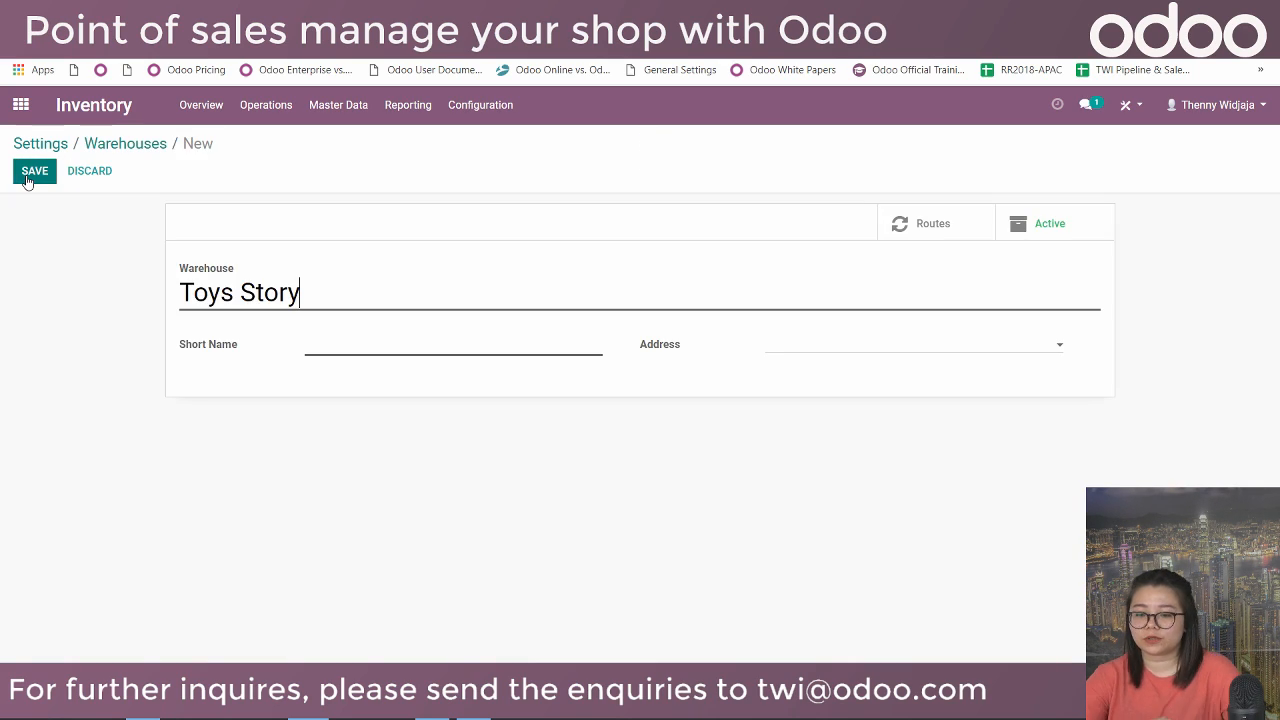
pyautogui.moveTo(355, 292); pyautogui.dragTo(160, 254)
pyautogui.press('BackSpace')
pyautogui.write('Wan Chai')
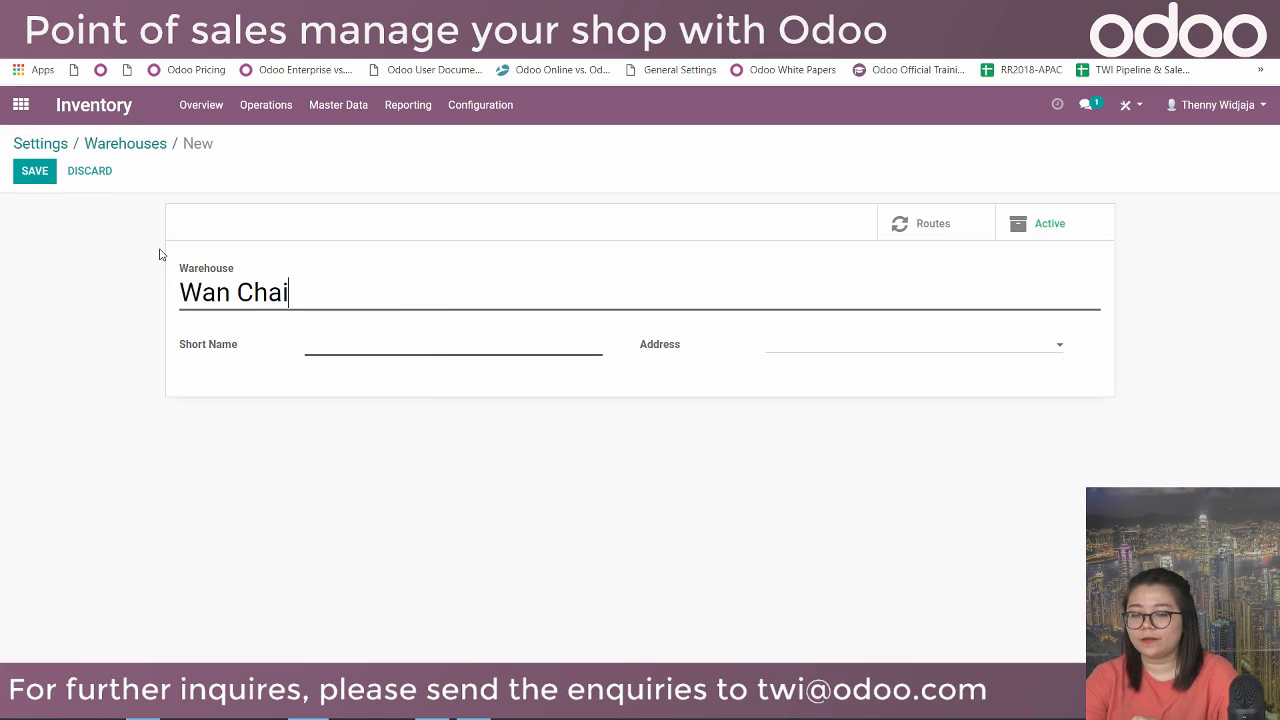
pyautogui.click(352, 341)
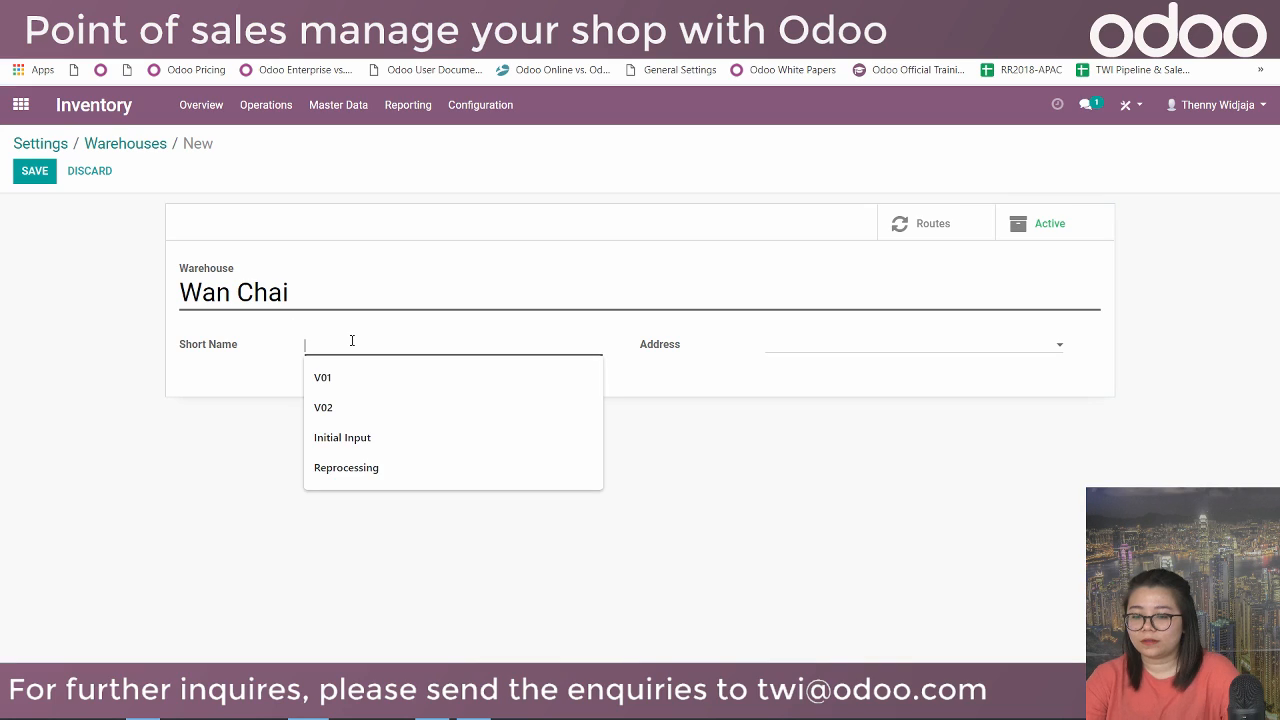
pyautogui.write('WC')
# Extend the warehouse name to 'Wan Chai Toys Store'.
pyautogui.click(323, 290)
pyautogui.write('A')
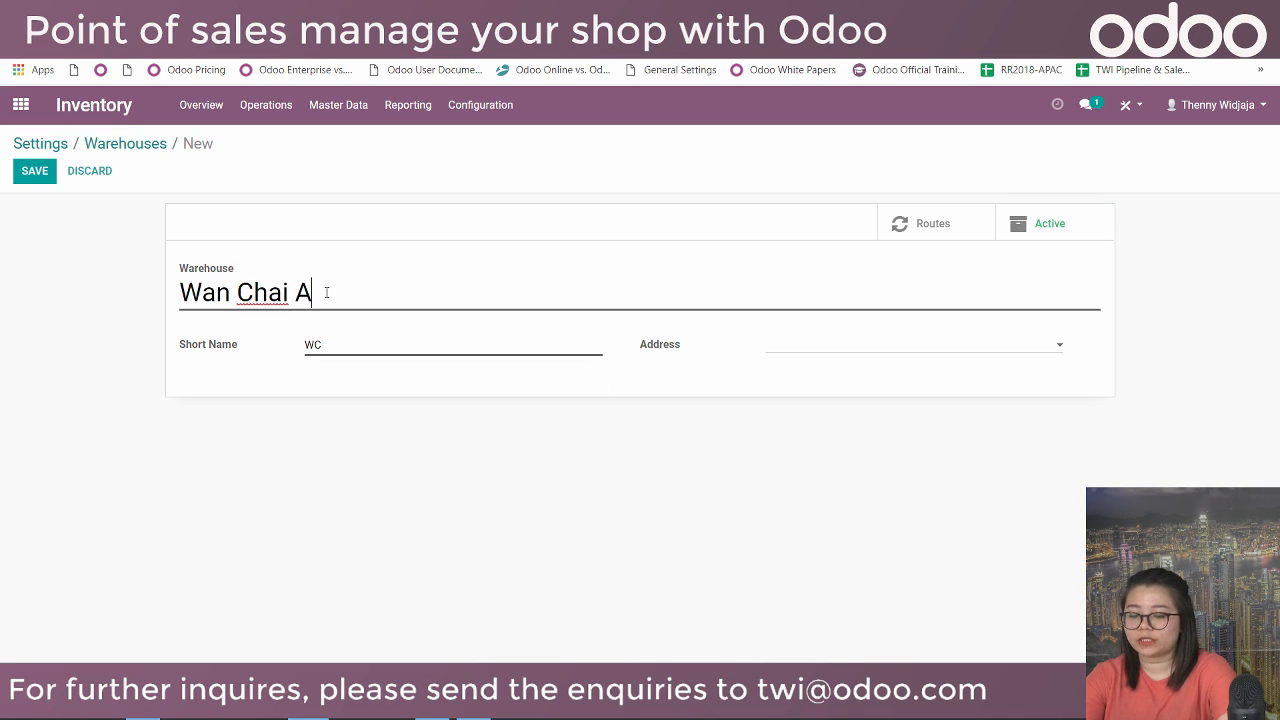
pyautogui.press('BackSpace')
pyautogui.write('S')
pyautogui.press('BackSpace')
pyautogui.write('Toya')
pyautogui.press('BackSpace')
pyautogui.write('s Store')
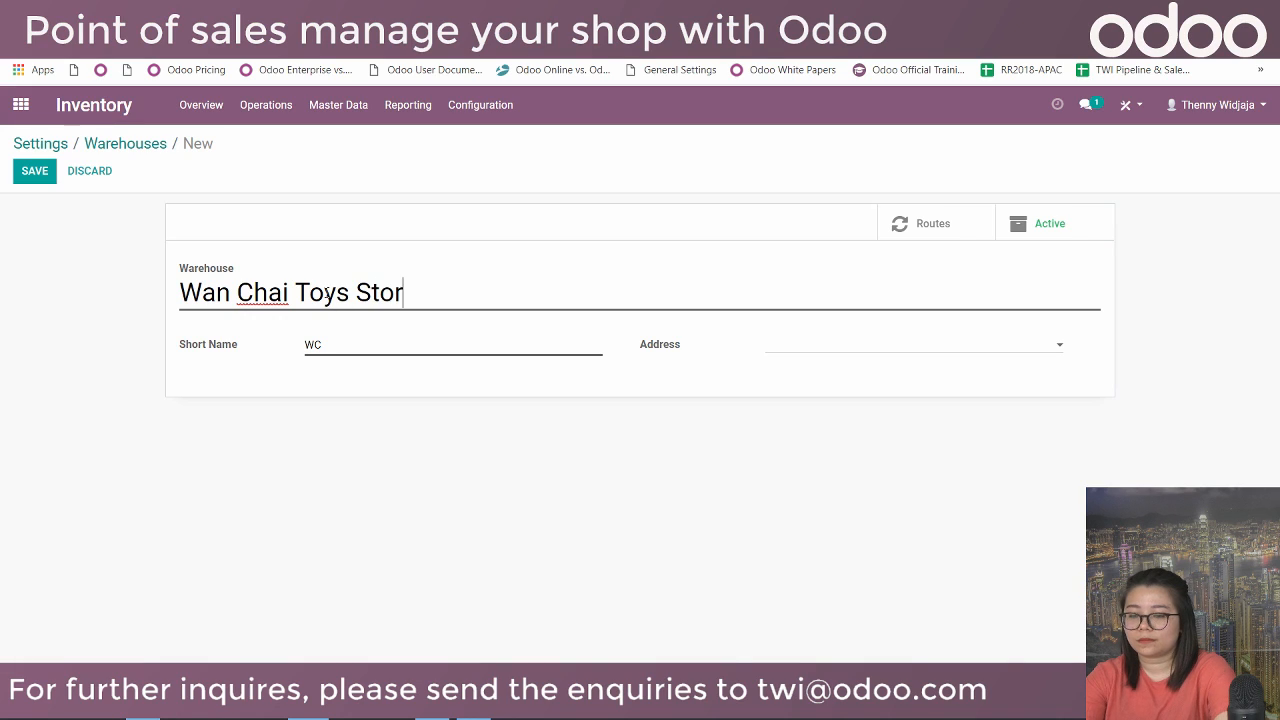
# Create a new address for the warehouse, save it, and return to the warehouses list.
pyautogui.click(817, 350)
pyautogui.click(817, 371)
pyautogui.click(102, 304)
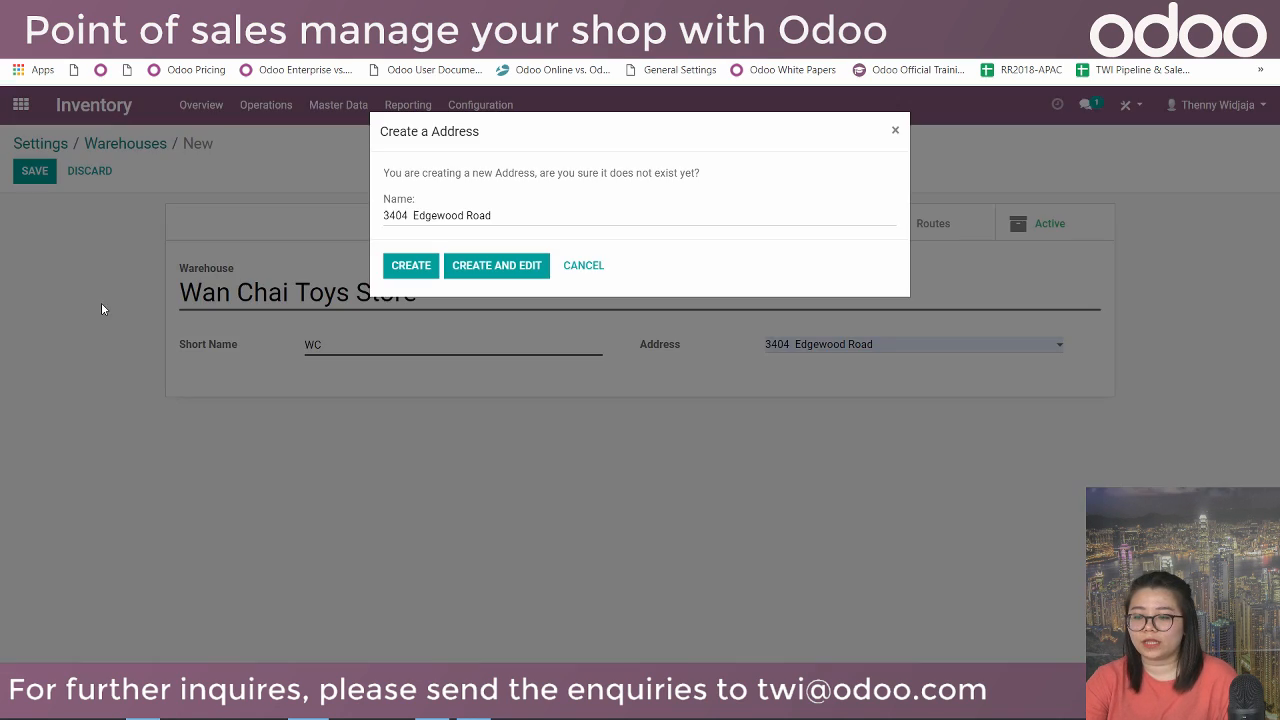
pyautogui.click(411, 266)
pyautogui.click(28, 172)
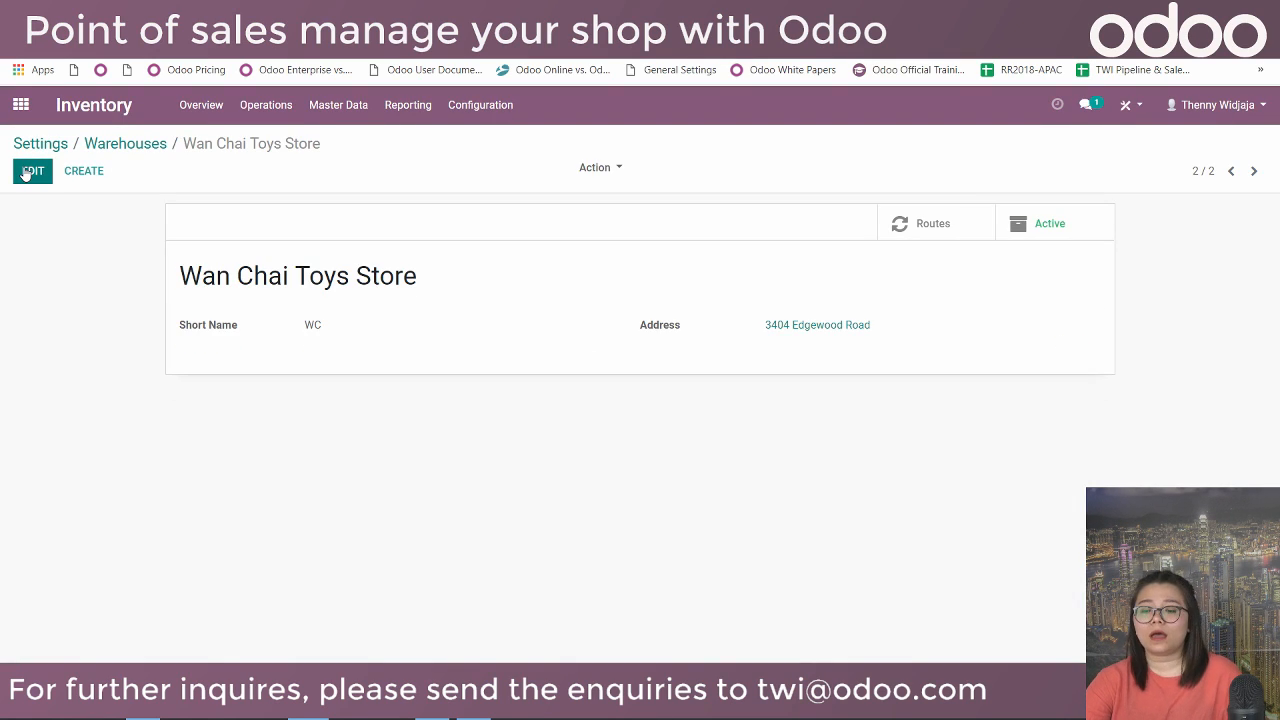
pyautogui.click(110, 150)
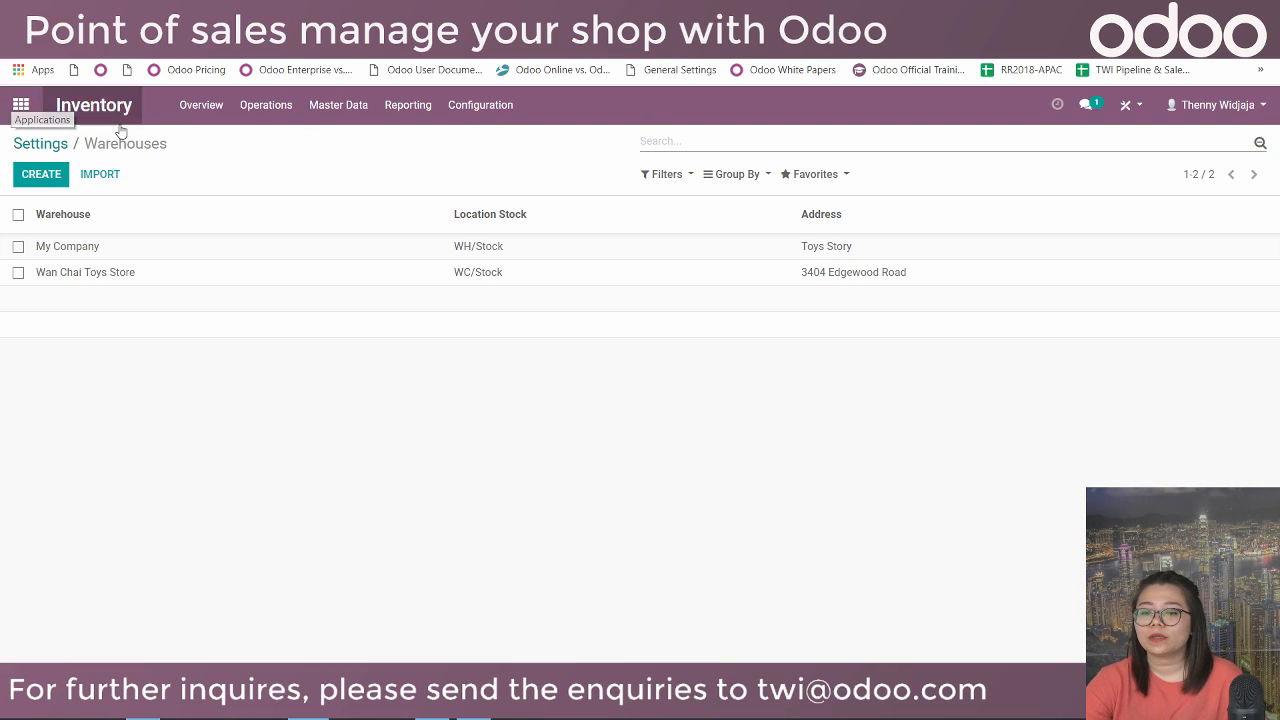
# Start a new My Company internal transfer with destination WC/Stock.
pyautogui.click(267, 115)
pyautogui.click(178, 106)
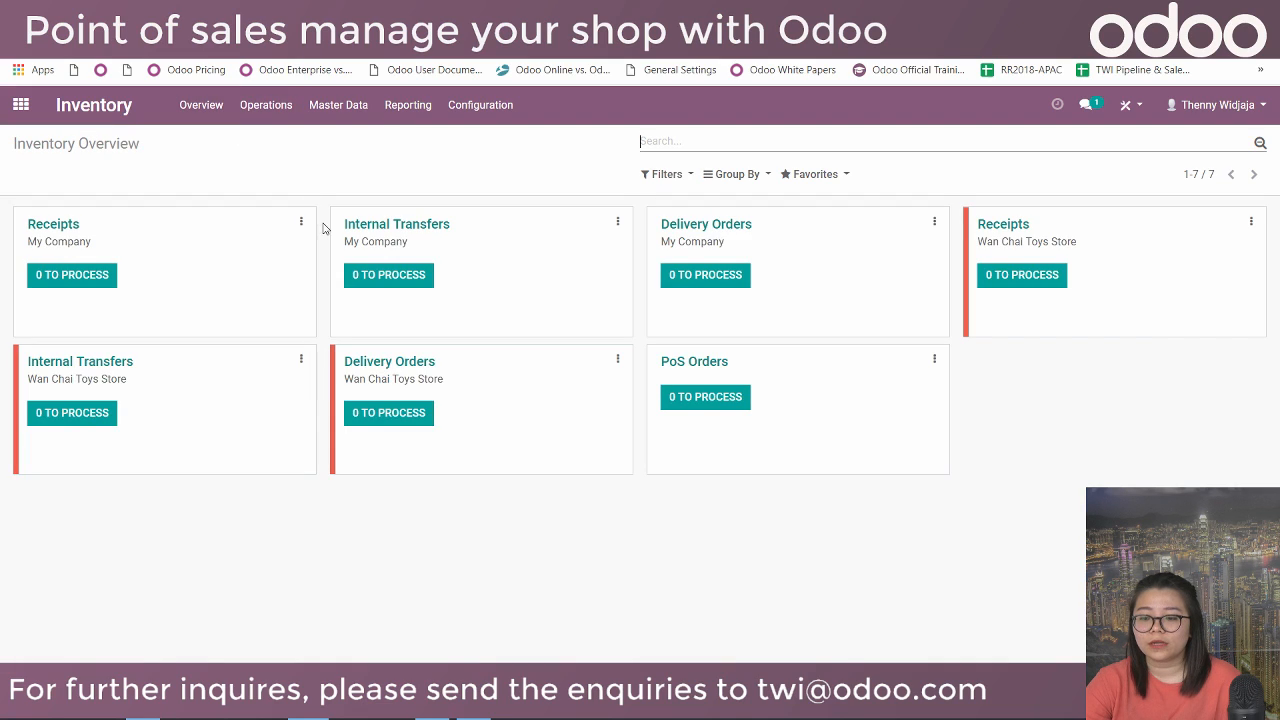
pyautogui.click(393, 284)
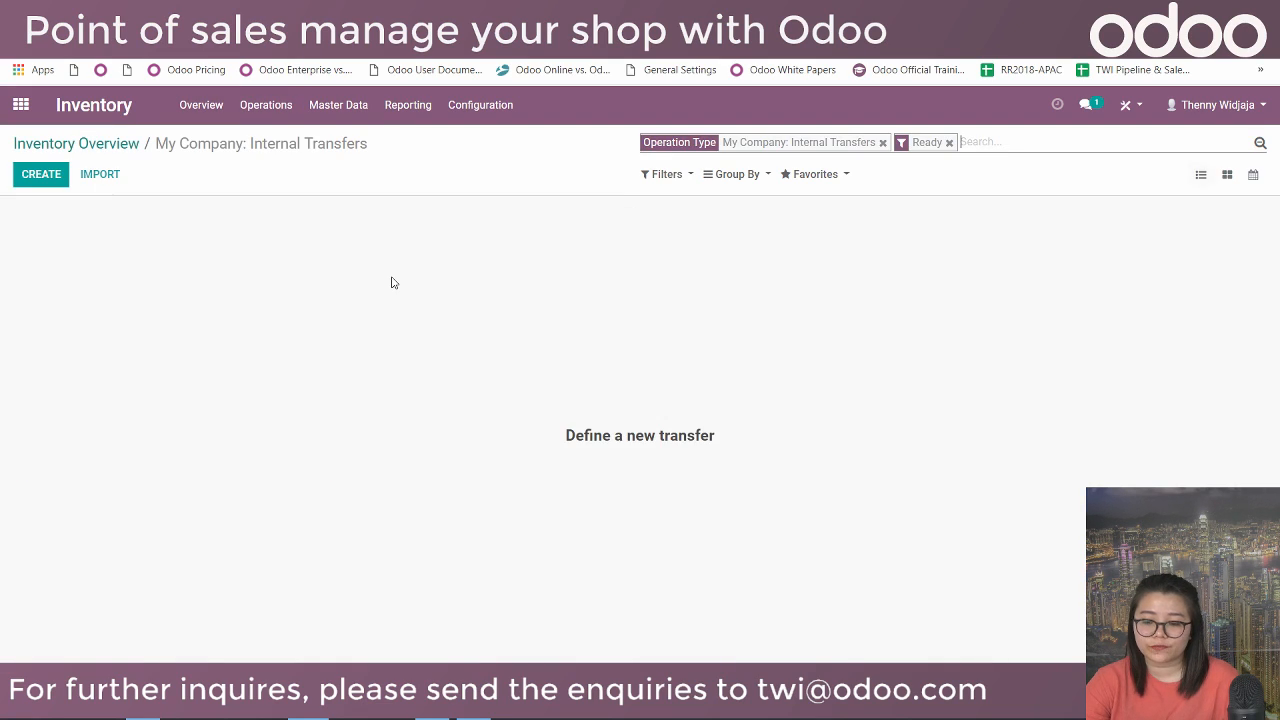
pyautogui.click(25, 176)
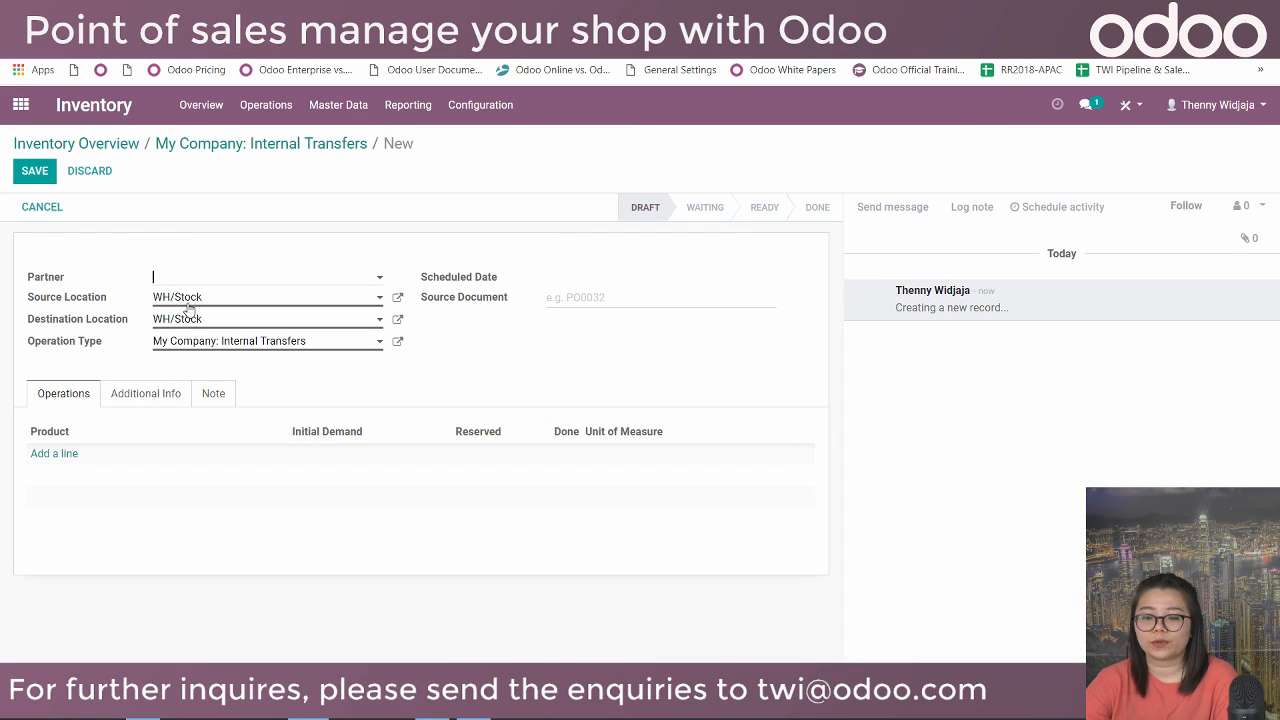
pyautogui.click(184, 320)
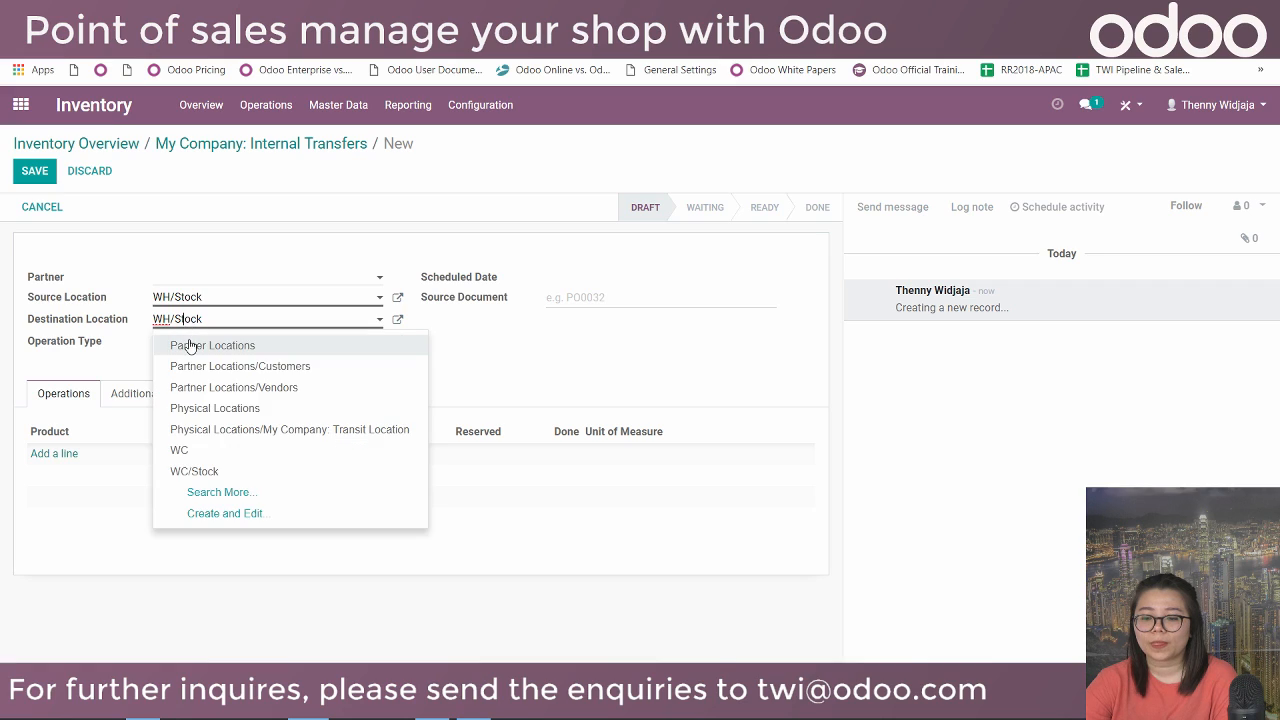
pyautogui.click(190, 474)
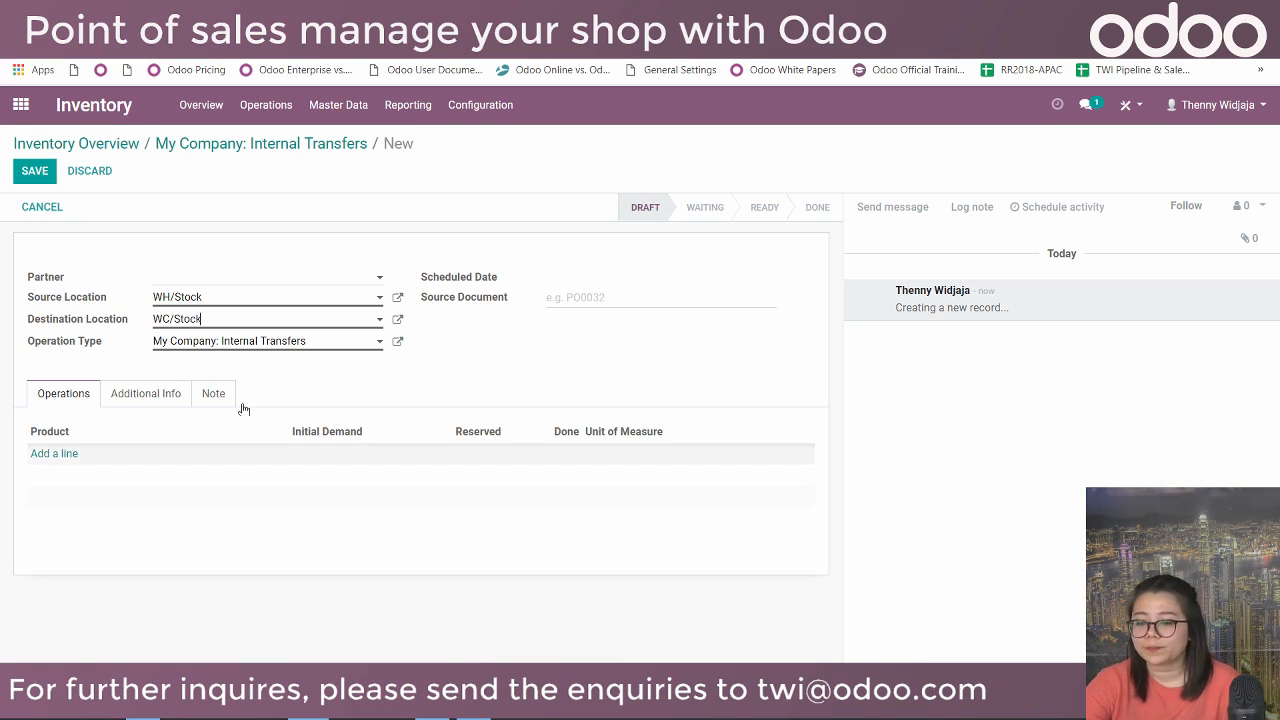
# Add Light-up Astronaut and BuzzLightyear Figurine lines, each with demand 5.
pyautogui.click(59, 455)
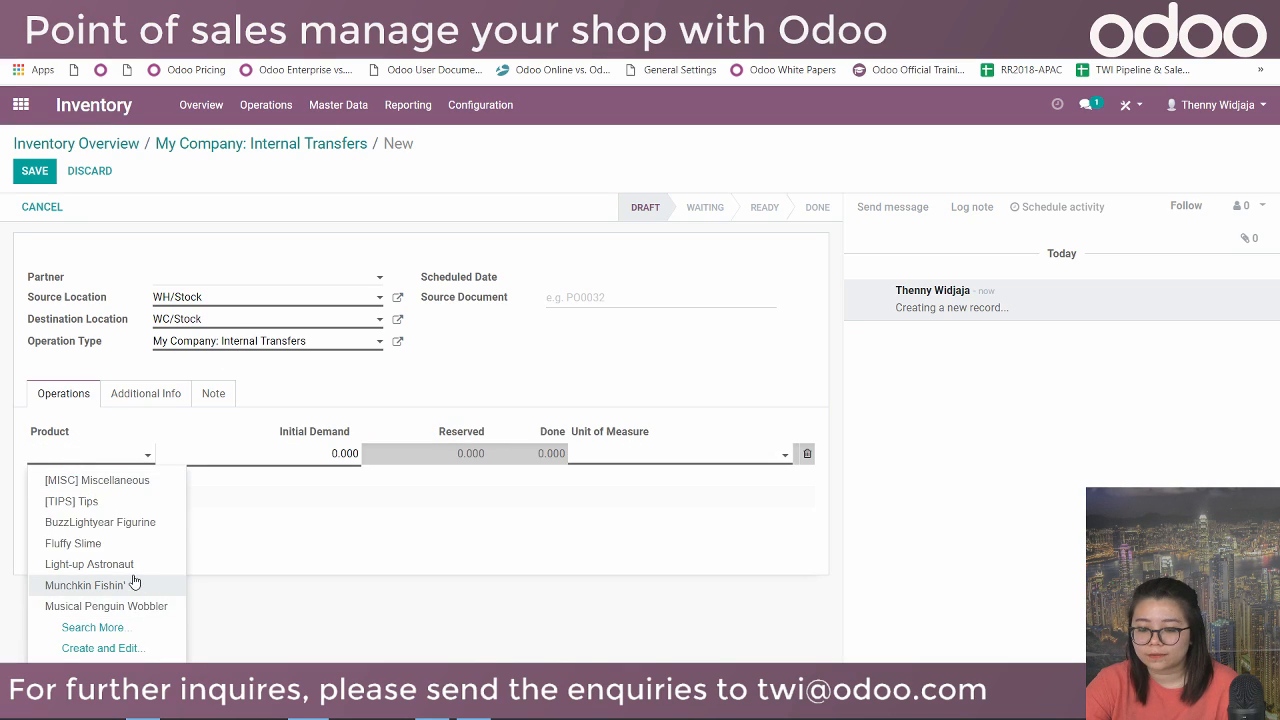
pyautogui.click(100, 564)
pyautogui.click(330, 453)
pyautogui.write('5')
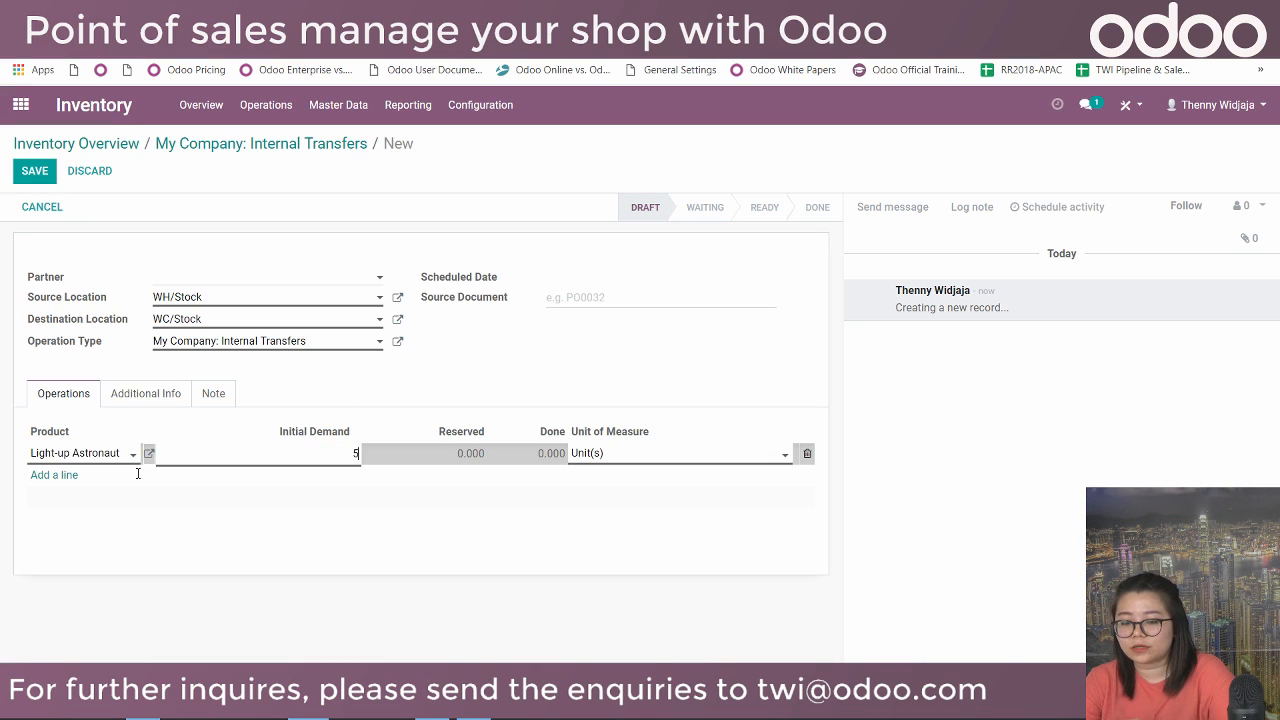
pyautogui.click(57, 476)
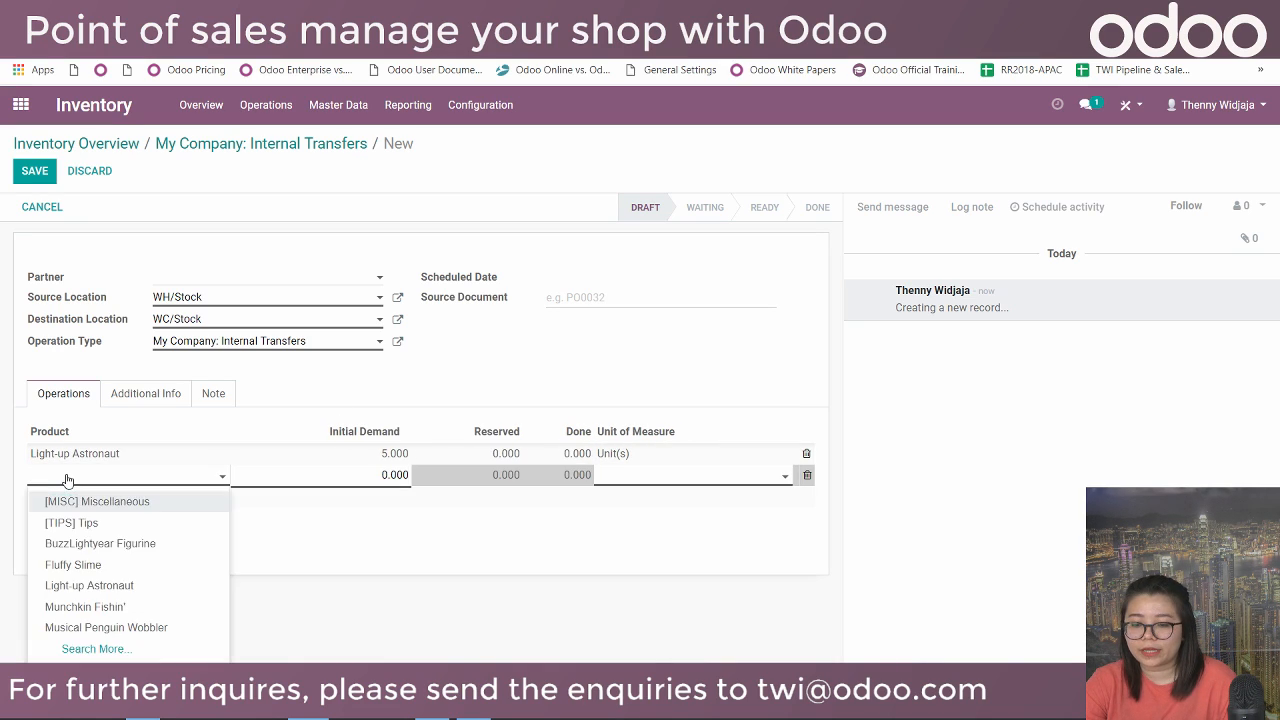
pyautogui.click(100, 543)
pyautogui.click(395, 474)
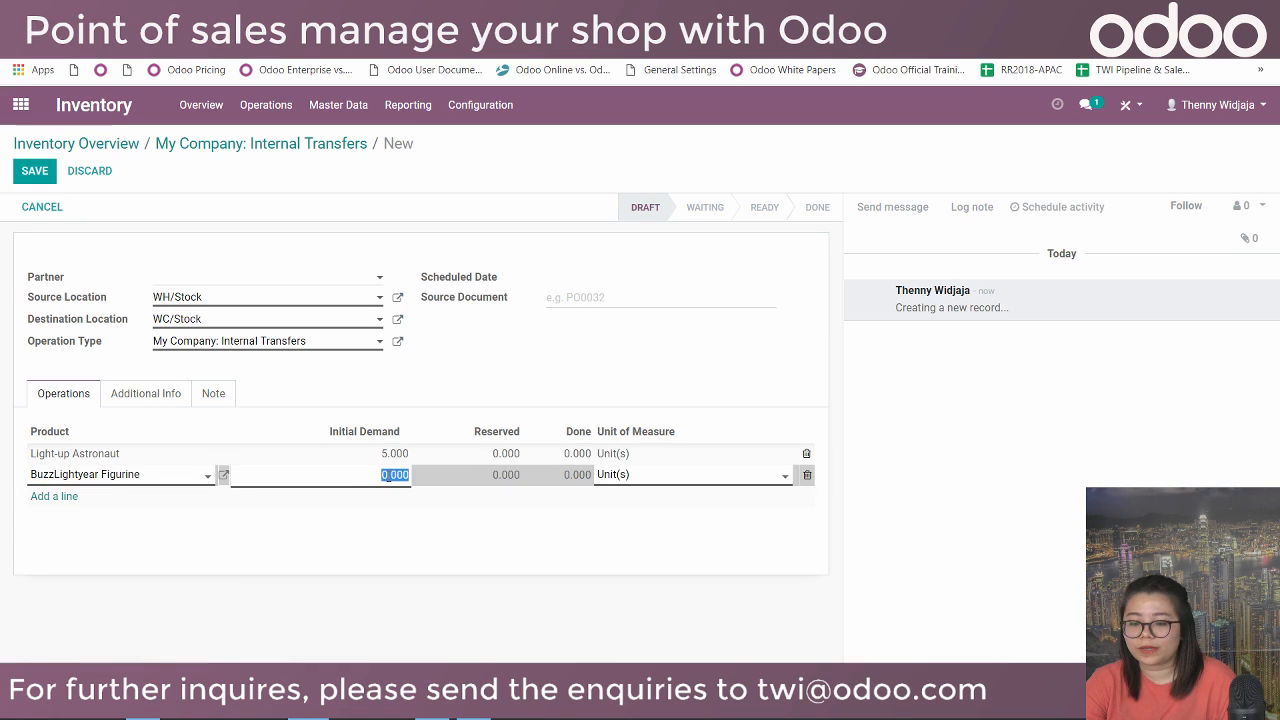
pyautogui.write('5')
pyautogui.click(550, 384)
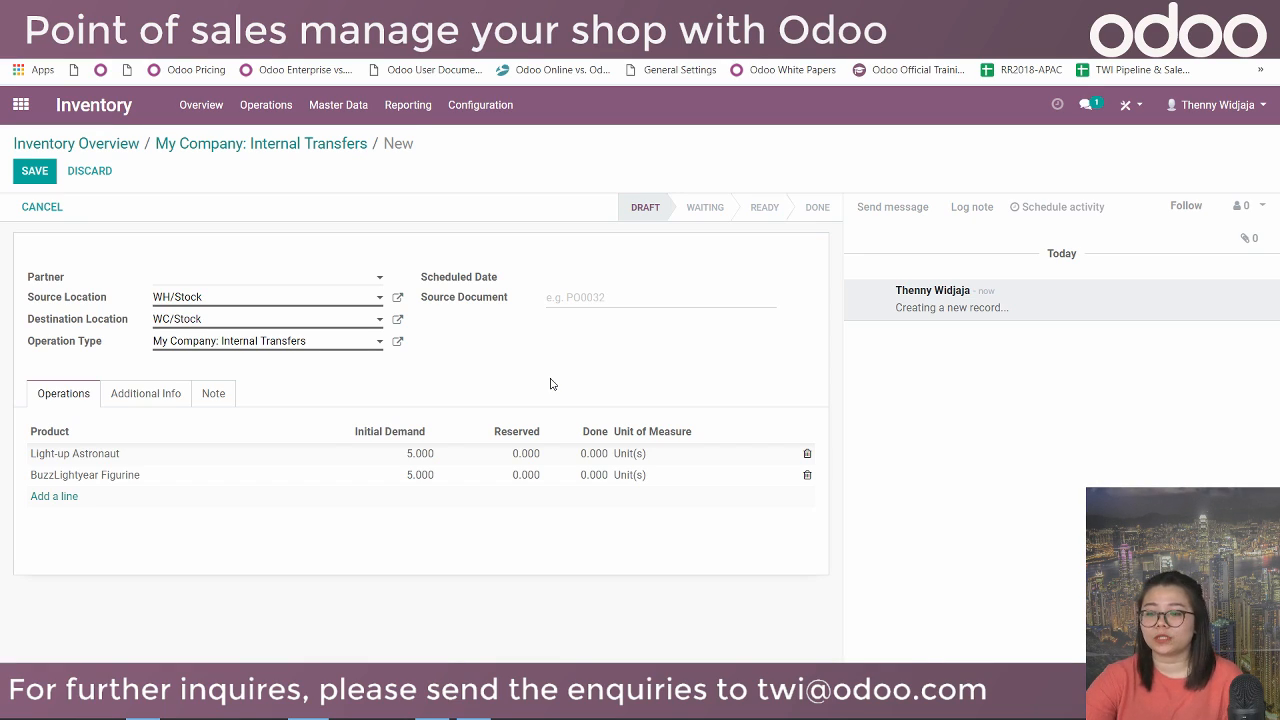
# Save, mark as to do, reserve and validate WH/INT/00001, transferring all quantities immediately.
pyautogui.click(34, 178)
pyautogui.click(53, 207)
pyautogui.click(55, 207)
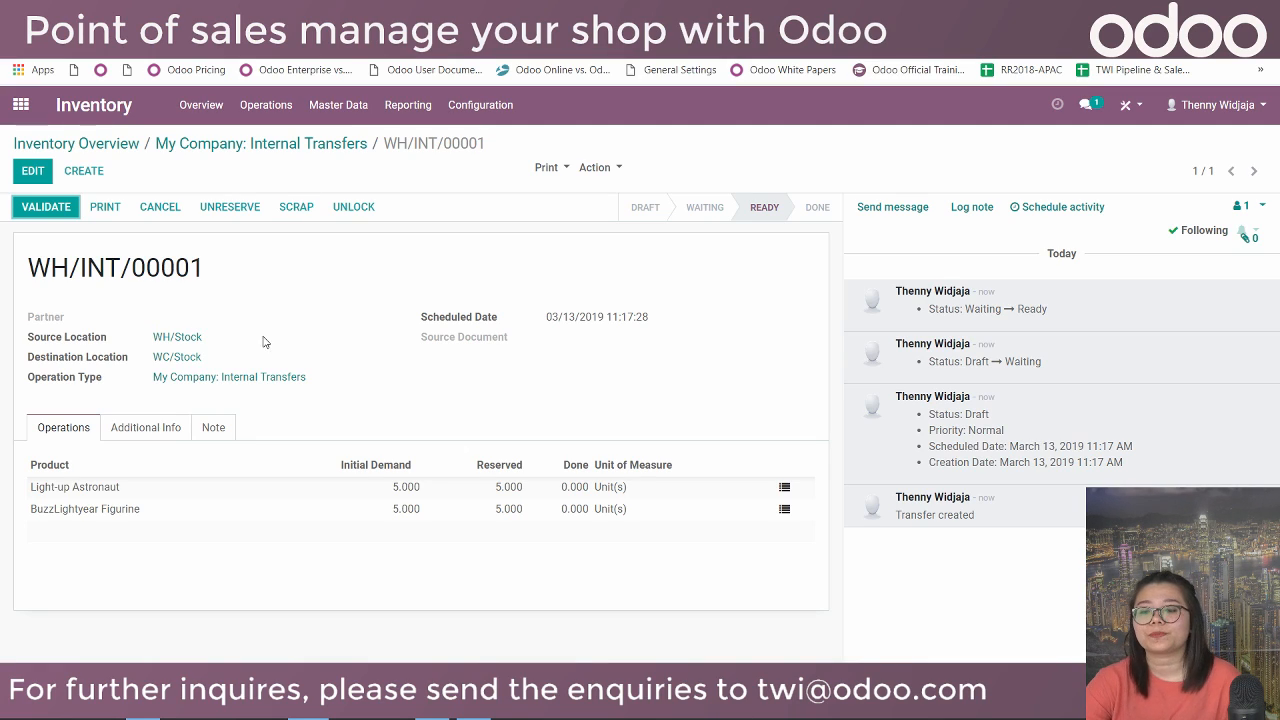
pyautogui.click(50, 208)
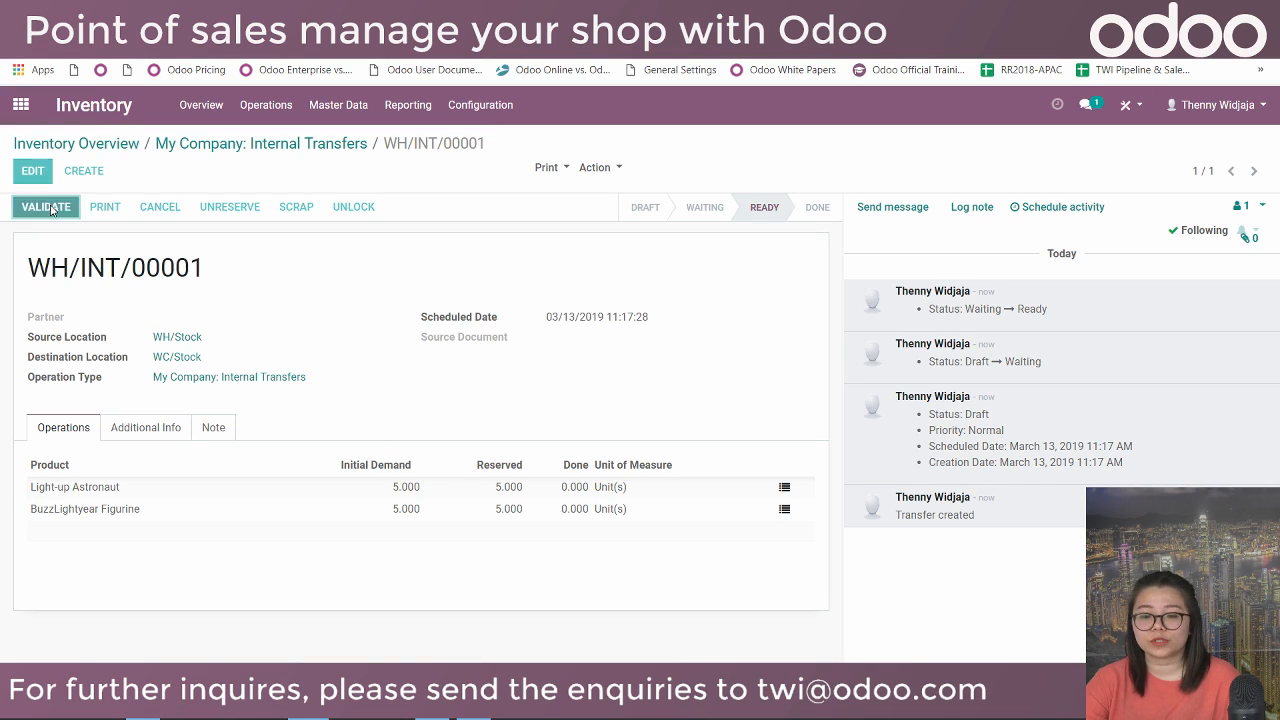
pyautogui.click(268, 261)
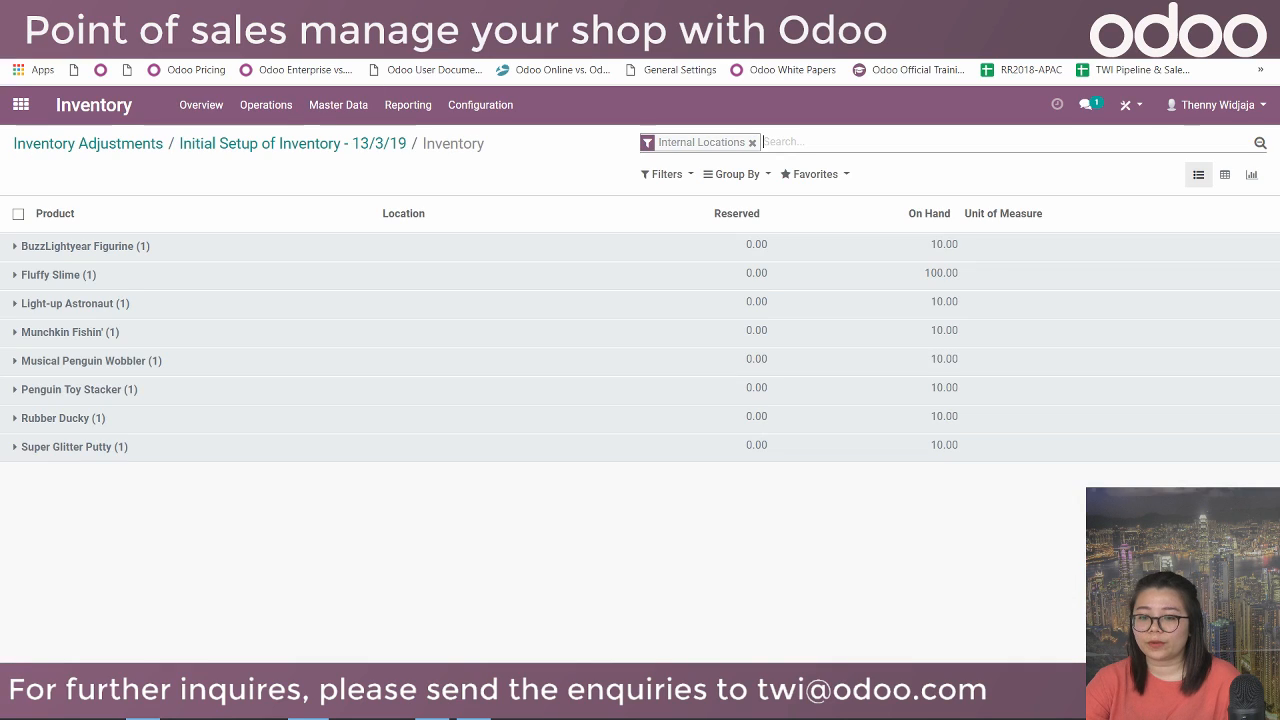
# Load the Inventory Report for internal locations and expand Light-up Astronaut and BuzzLightyear Figurine per location.
pyautogui.click(387, 107)
pyautogui.click(366, 106)
pyautogui.click(410, 116)
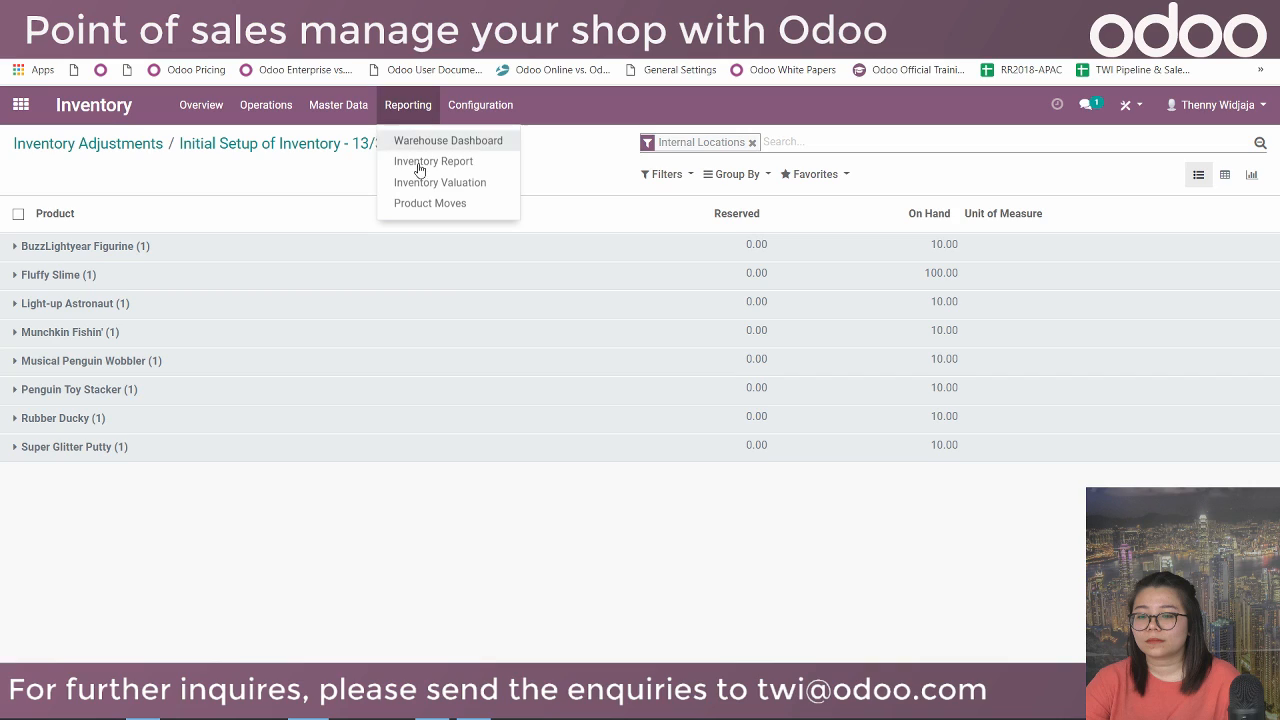
pyautogui.click(417, 161)
pyautogui.click(358, 305)
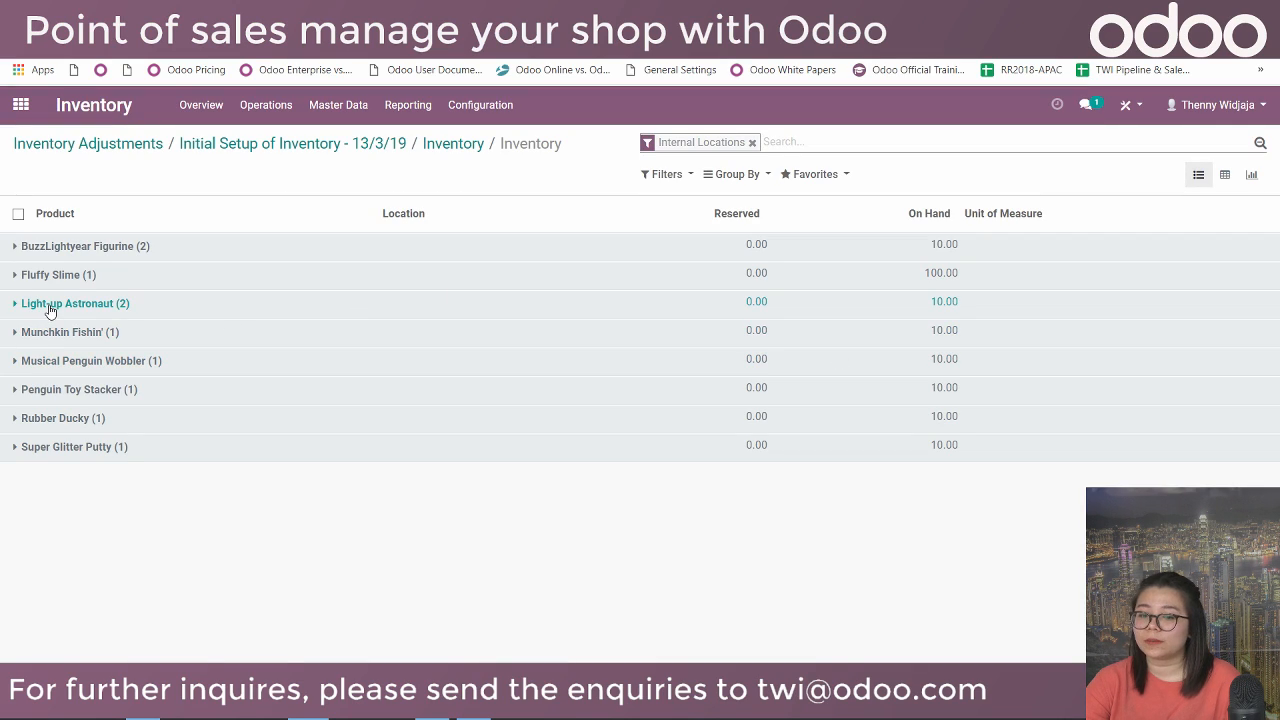
pyautogui.click(49, 310)
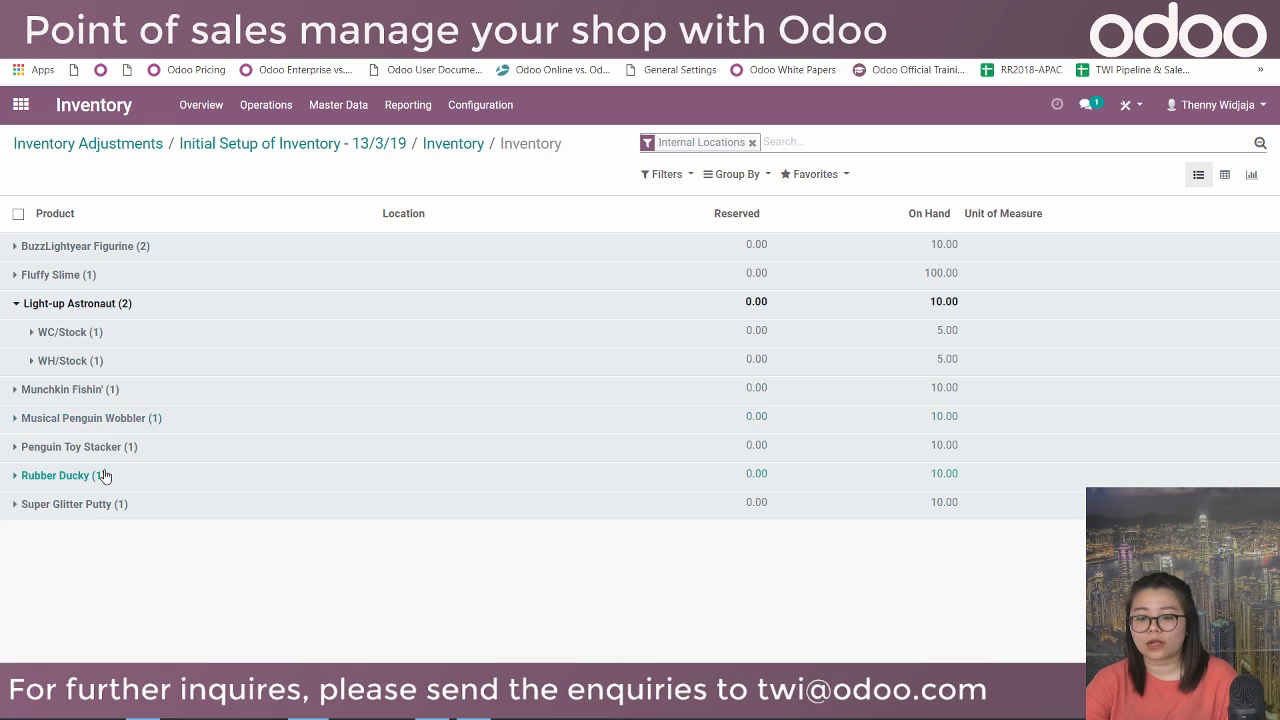
pyautogui.click(117, 258)
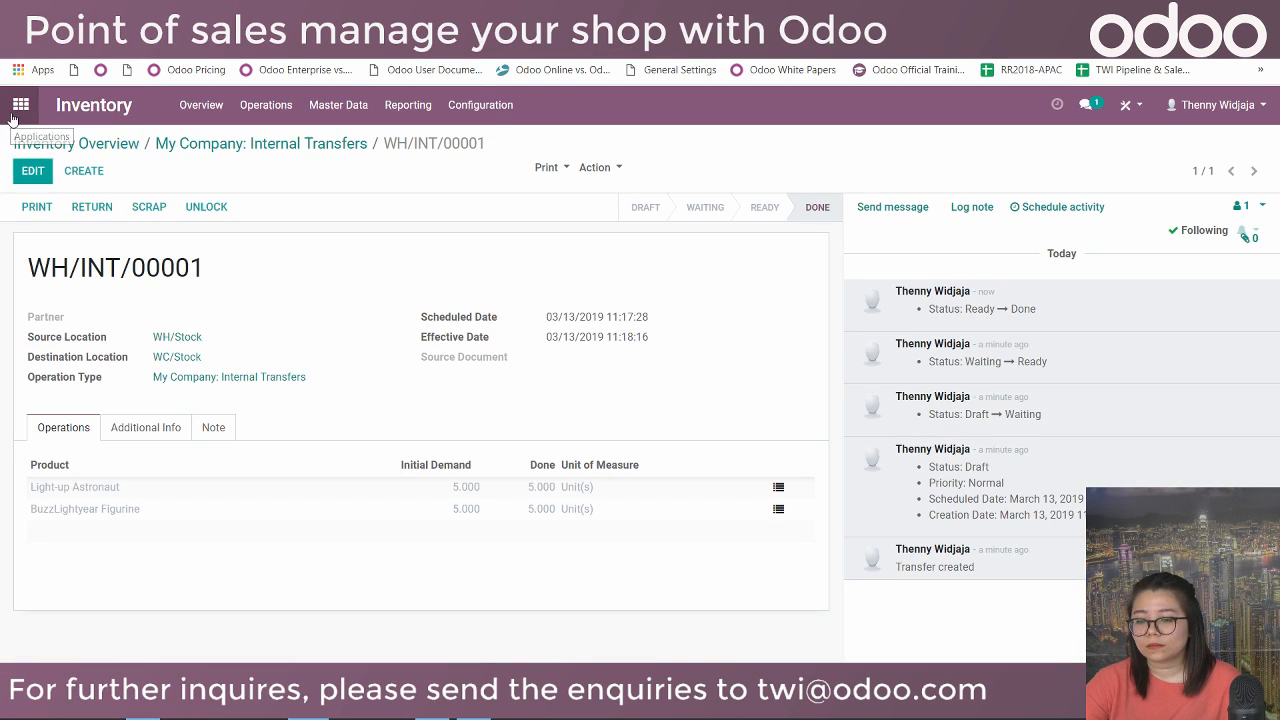
pyautogui.click(21, 105)
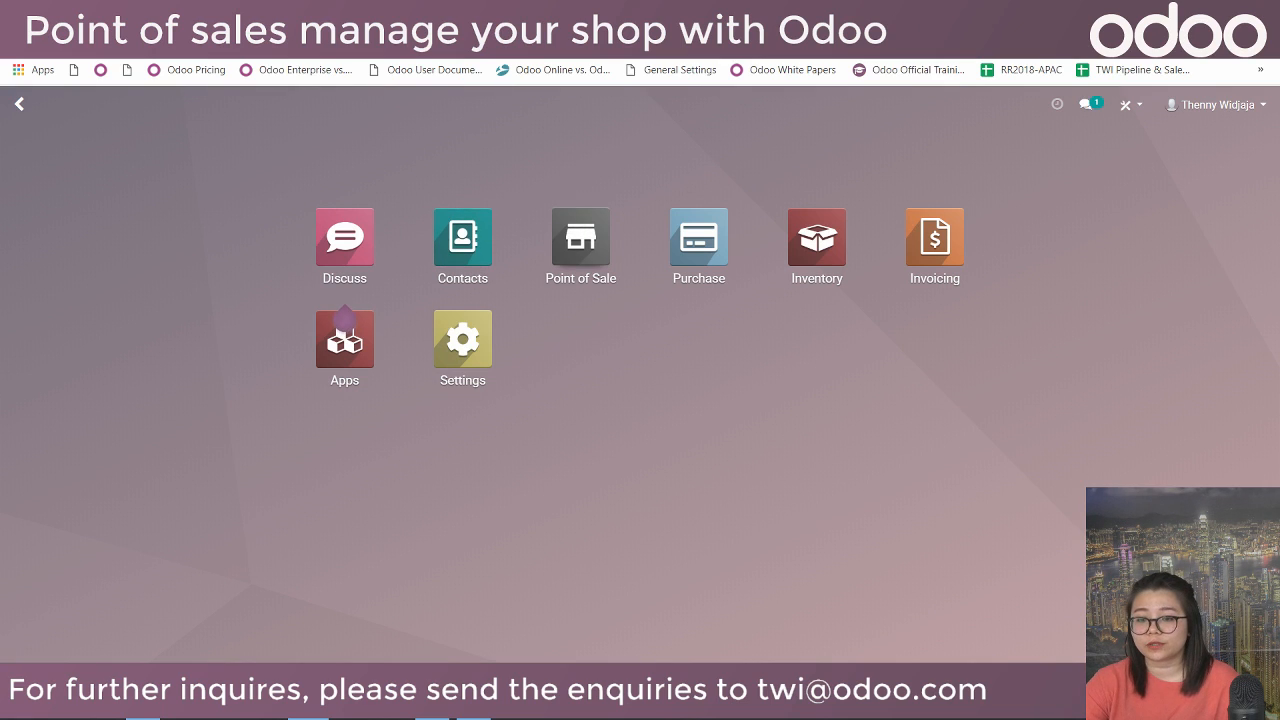
pyautogui.click(100, 12)
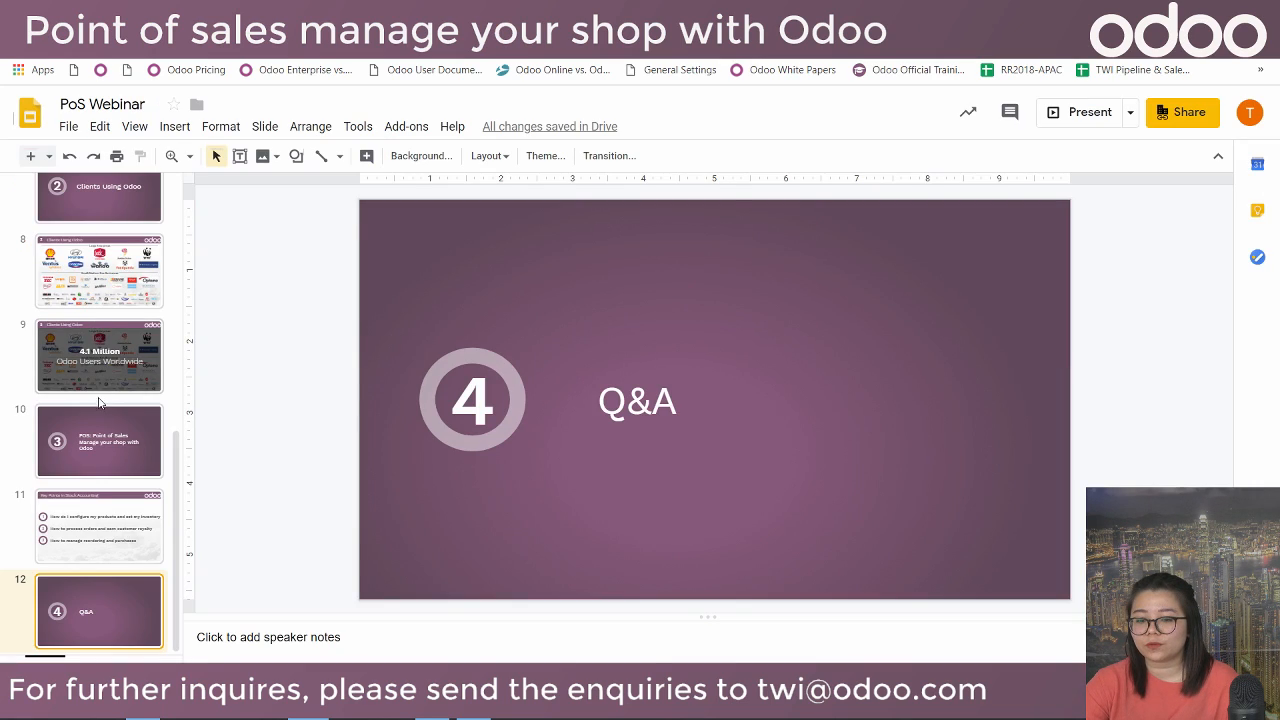
pyautogui.click(96, 520)
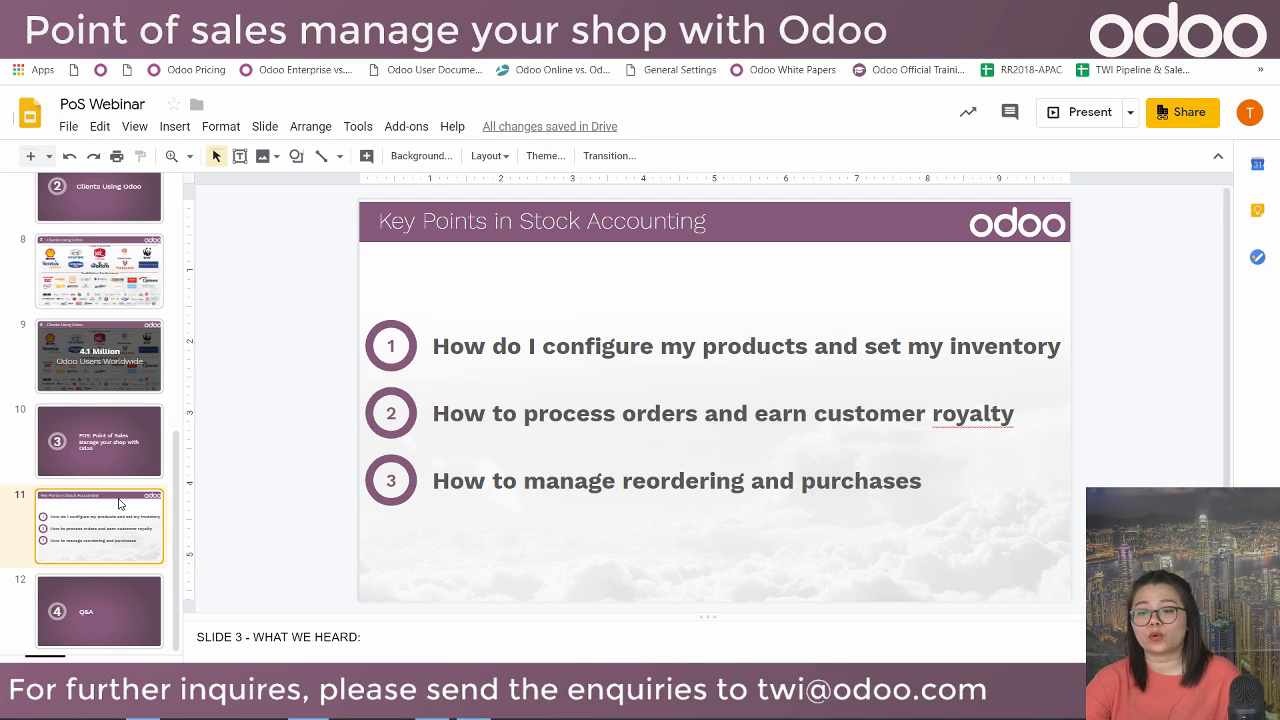
pyautogui.click(480, 12)
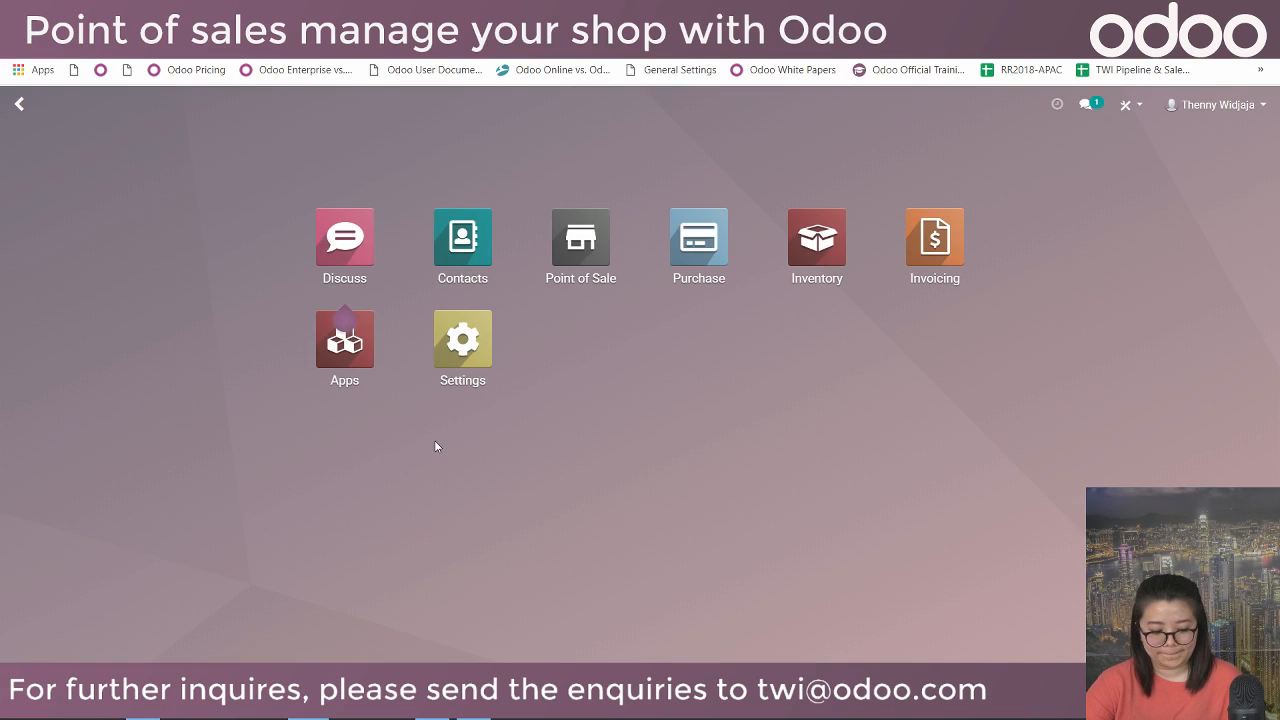
# Open the Point of Sale app's Product > Pricelists list.
pyautogui.click(608, 241)
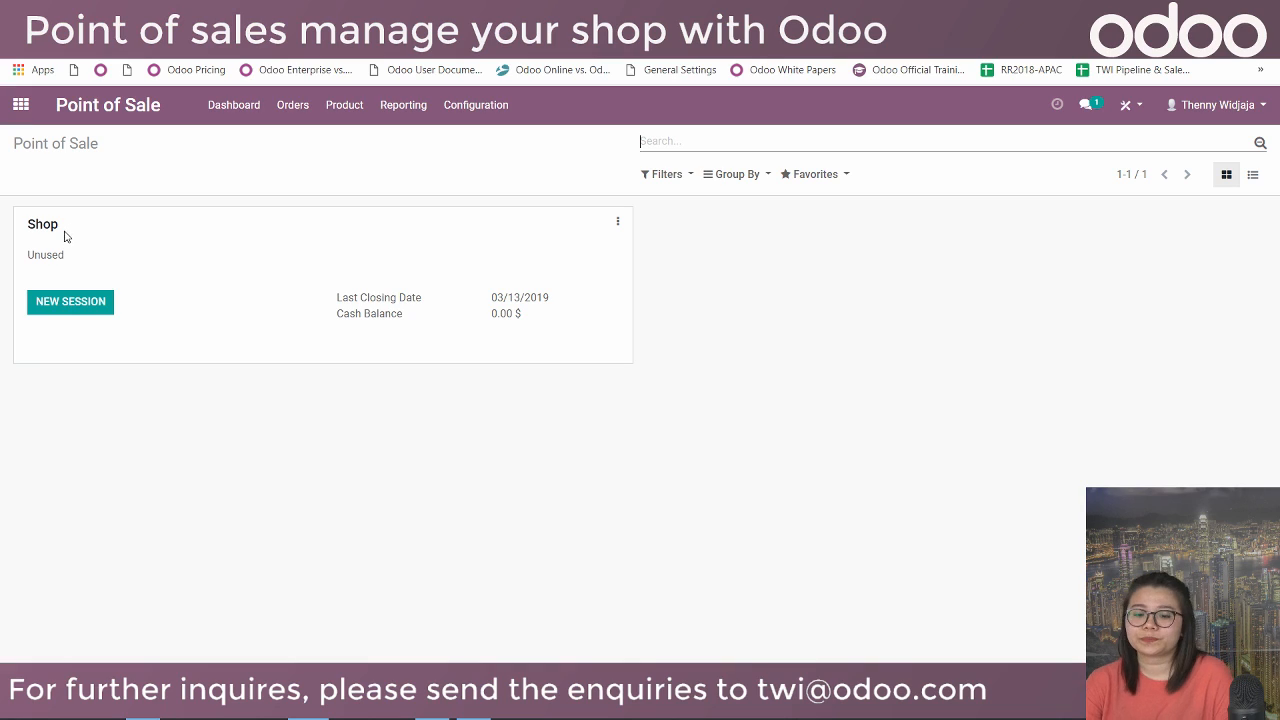
pyautogui.click(407, 118)
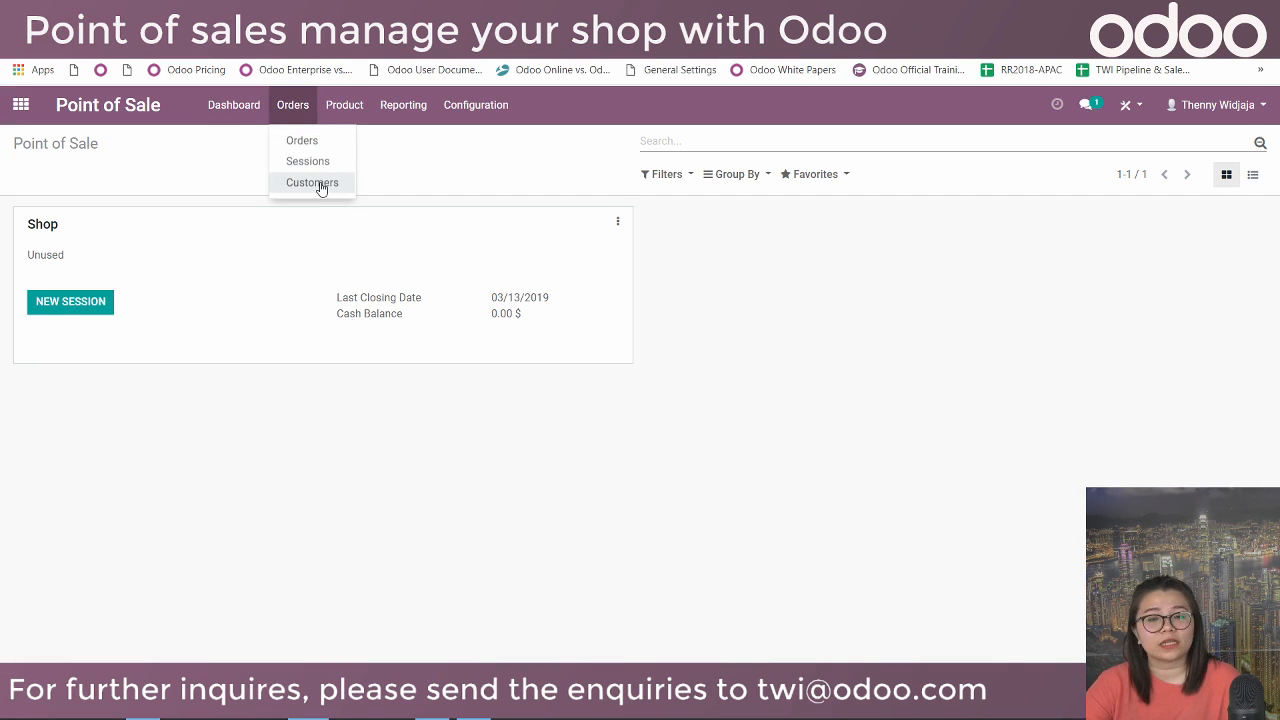
pyautogui.moveTo(355, 106)
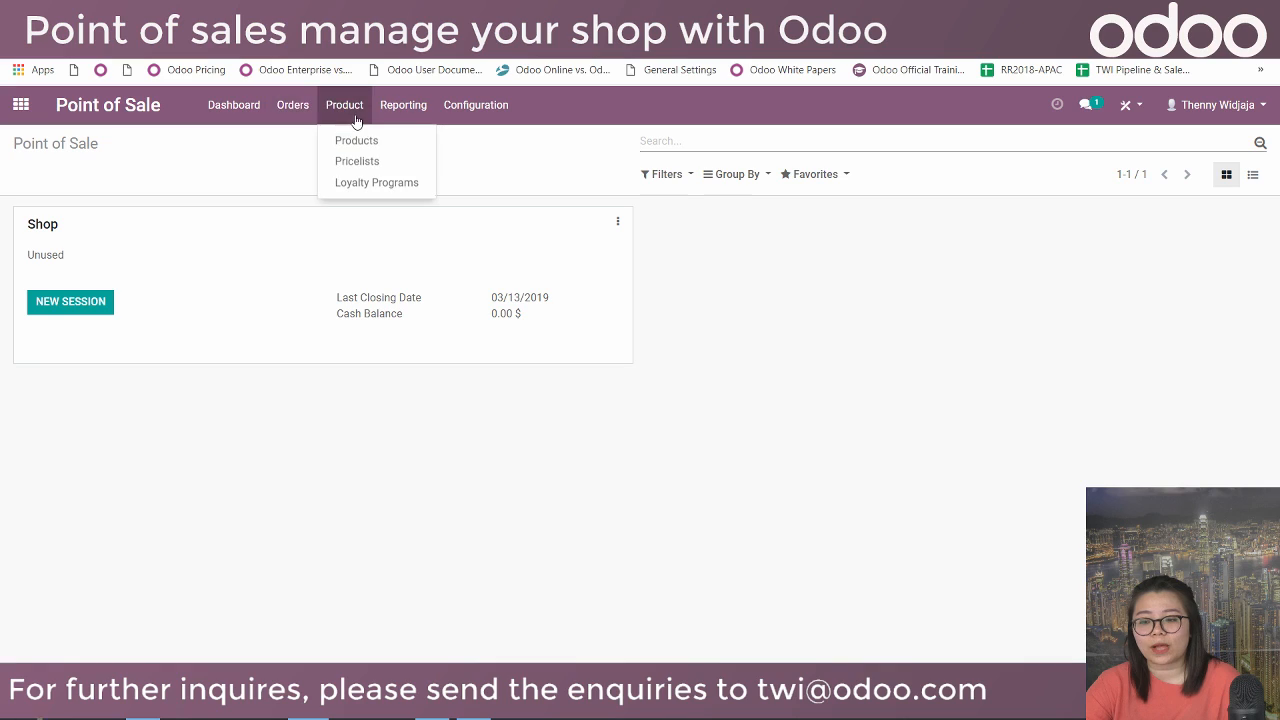
pyautogui.click(376, 171)
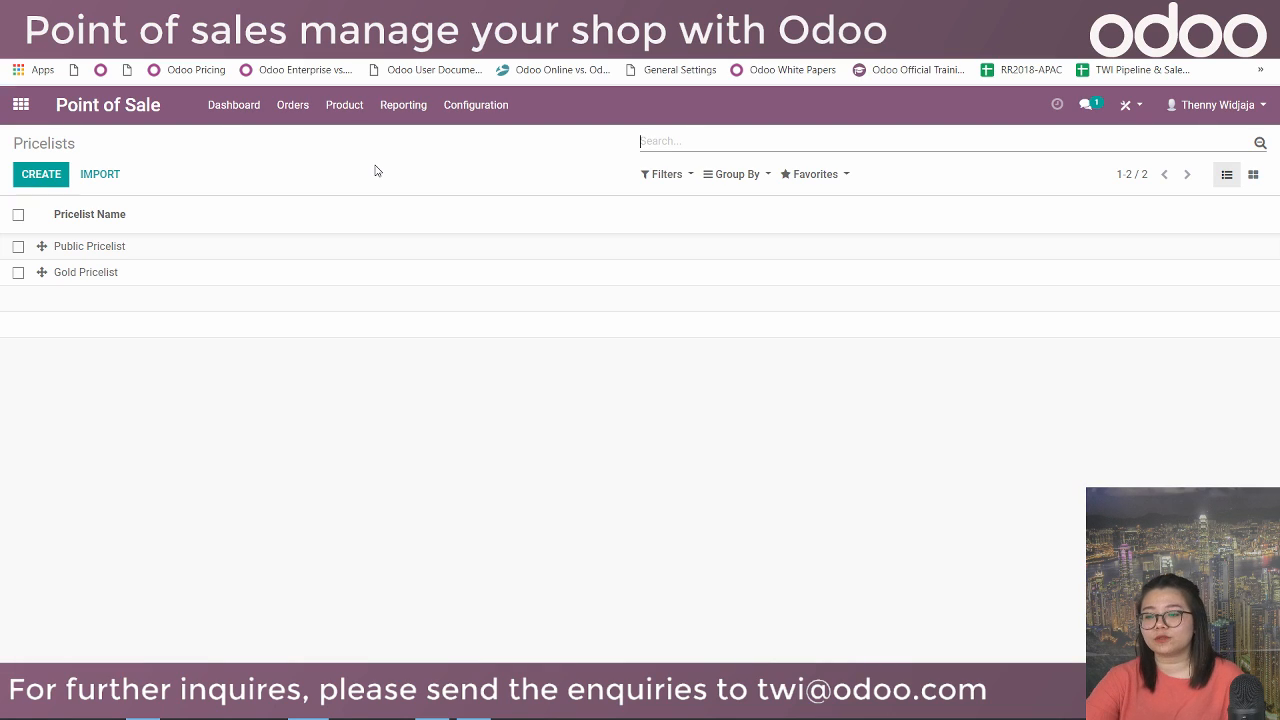
# View the Public Pricelist, then edit Gold Pricelist and add a new pricelist item.
pyautogui.click(268, 253)
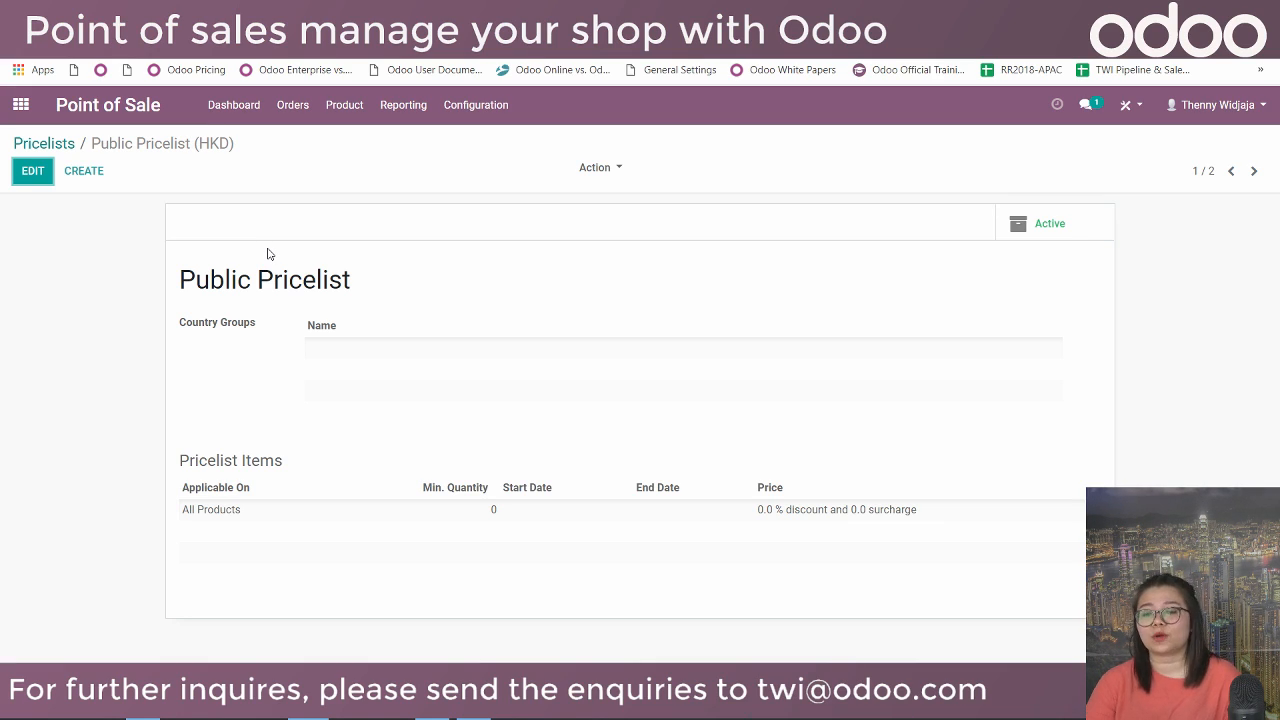
pyautogui.click(72, 145)
pyautogui.click(214, 278)
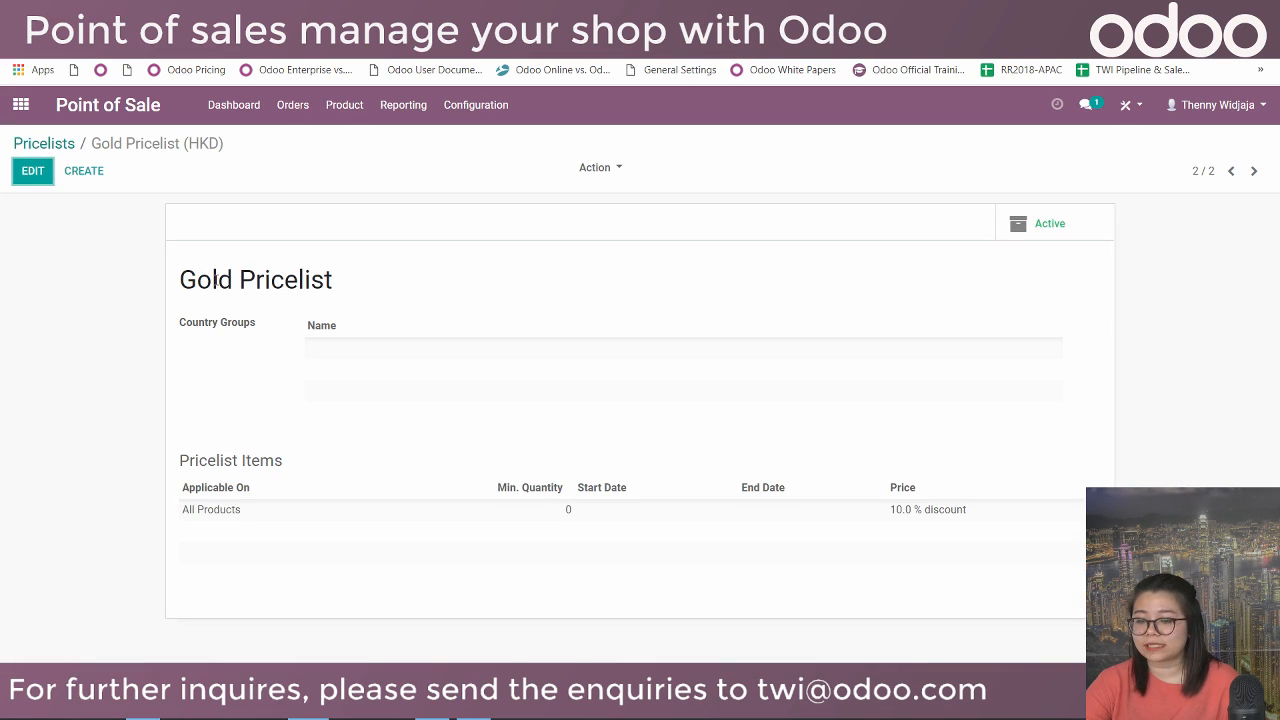
pyautogui.click(34, 170)
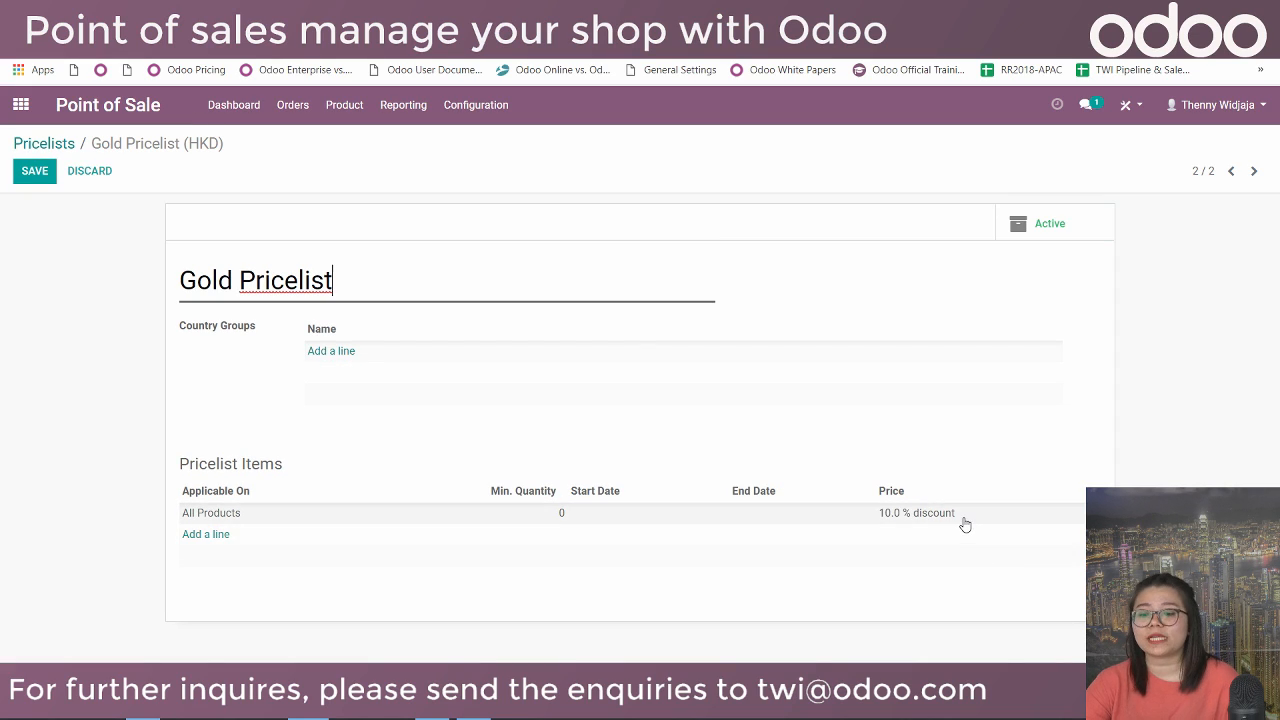
pyautogui.click(212, 534)
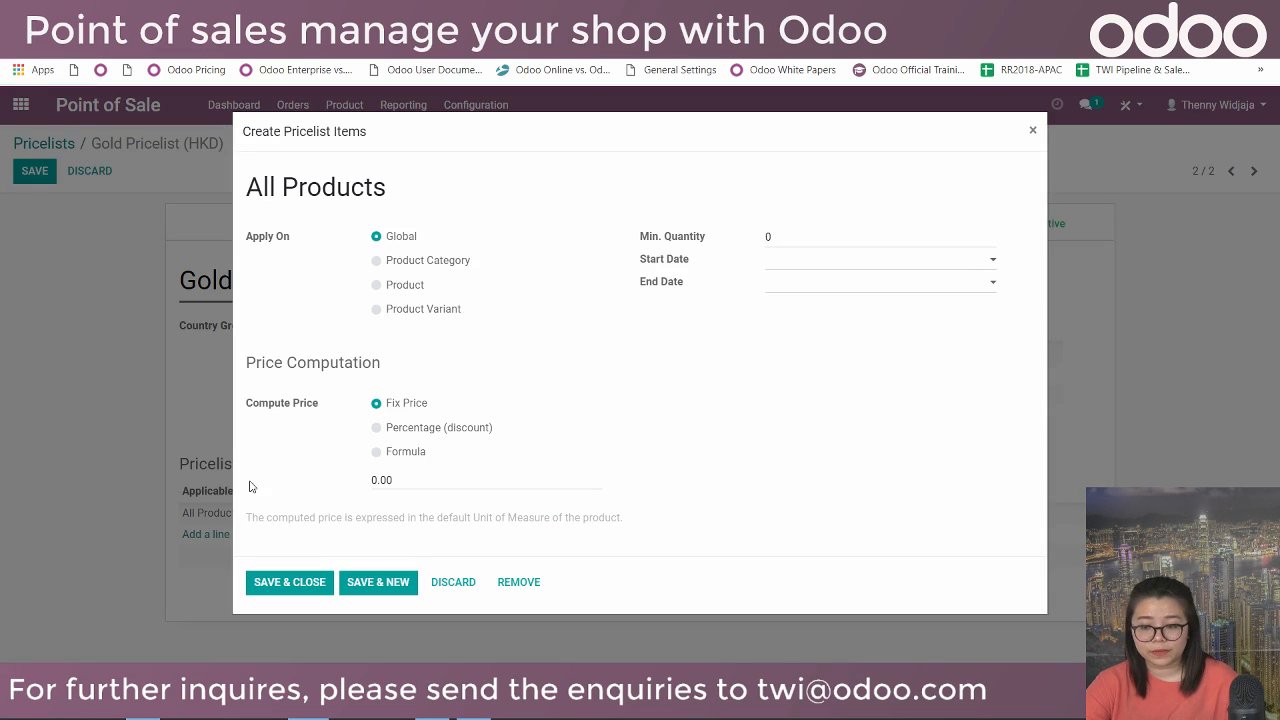
# Try the item's Apply On options (category, product, variant) and Compute Price options (percentage, formula).
pyautogui.click(404, 264)
pyautogui.click(405, 287)
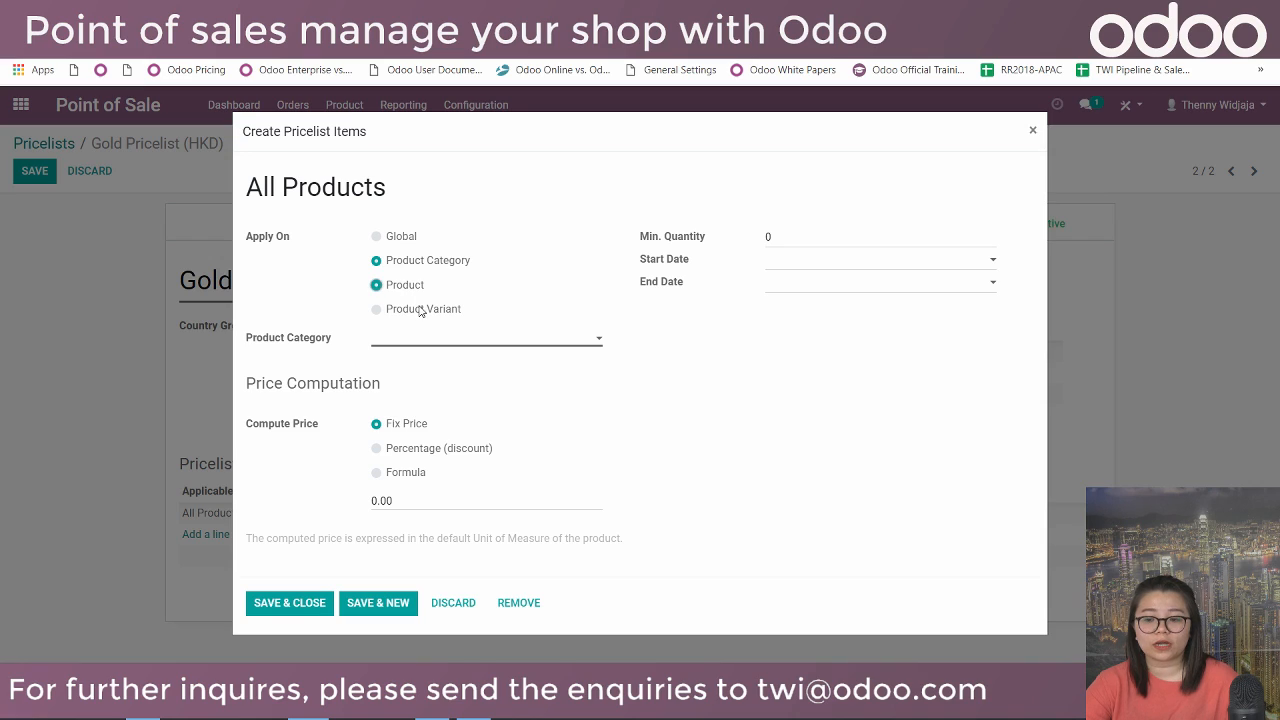
pyautogui.click(423, 312)
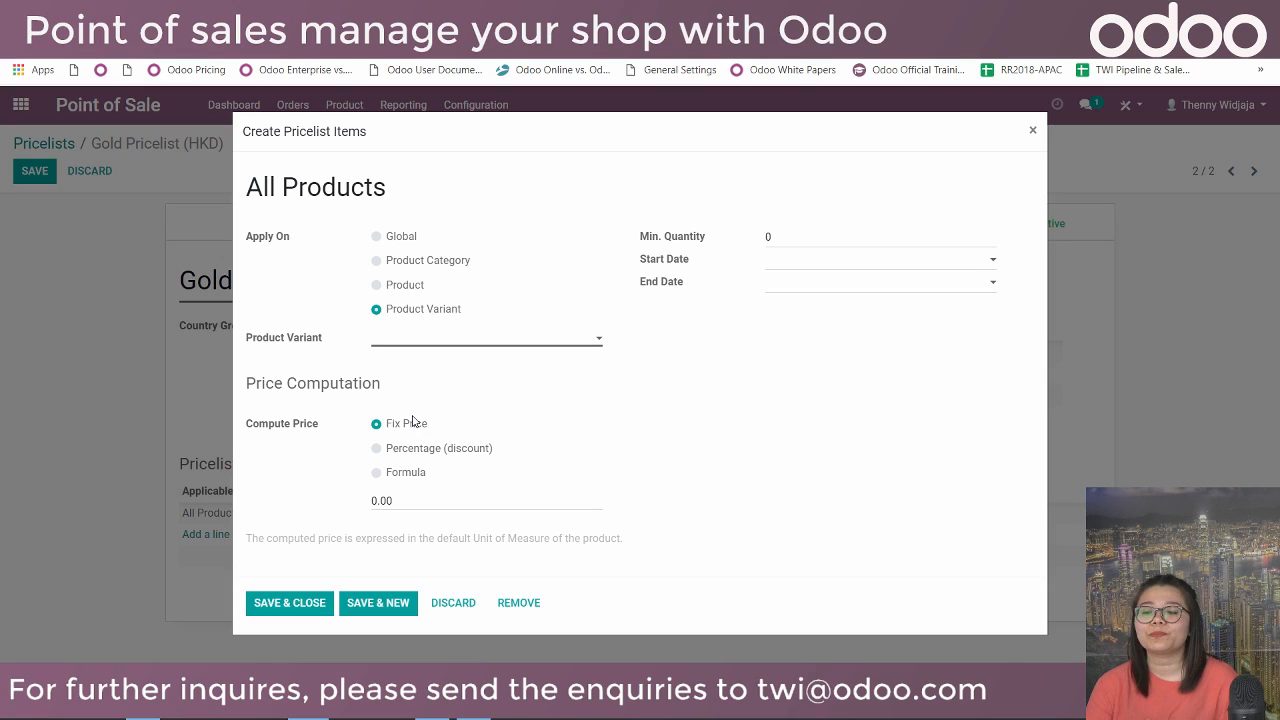
pyautogui.click(432, 449)
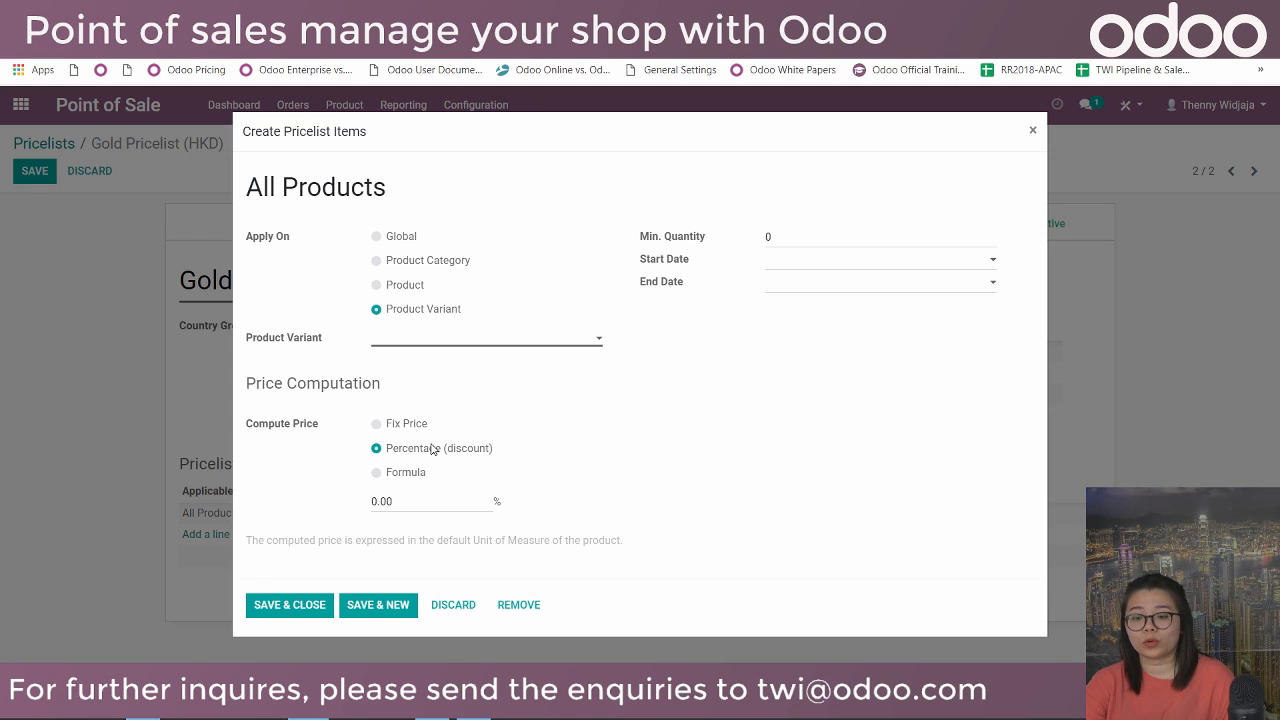
pyautogui.click(409, 472)
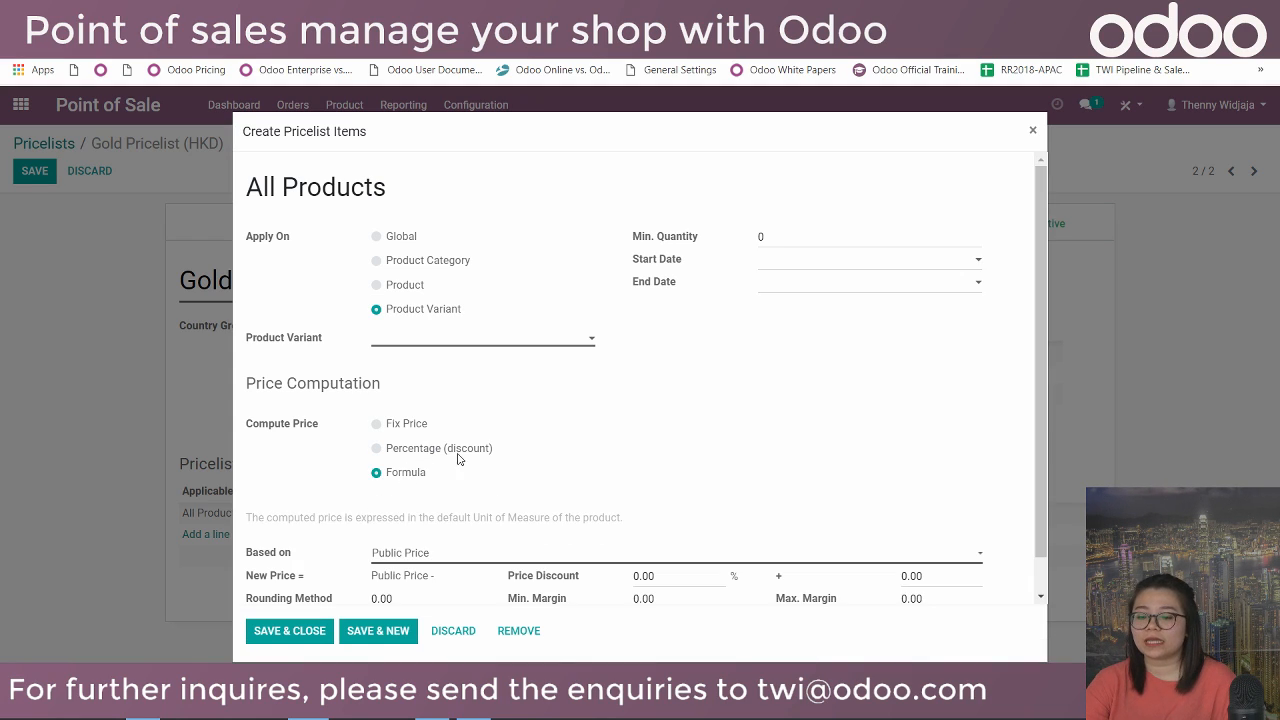
pyautogui.scroll(-1, 500, 480)
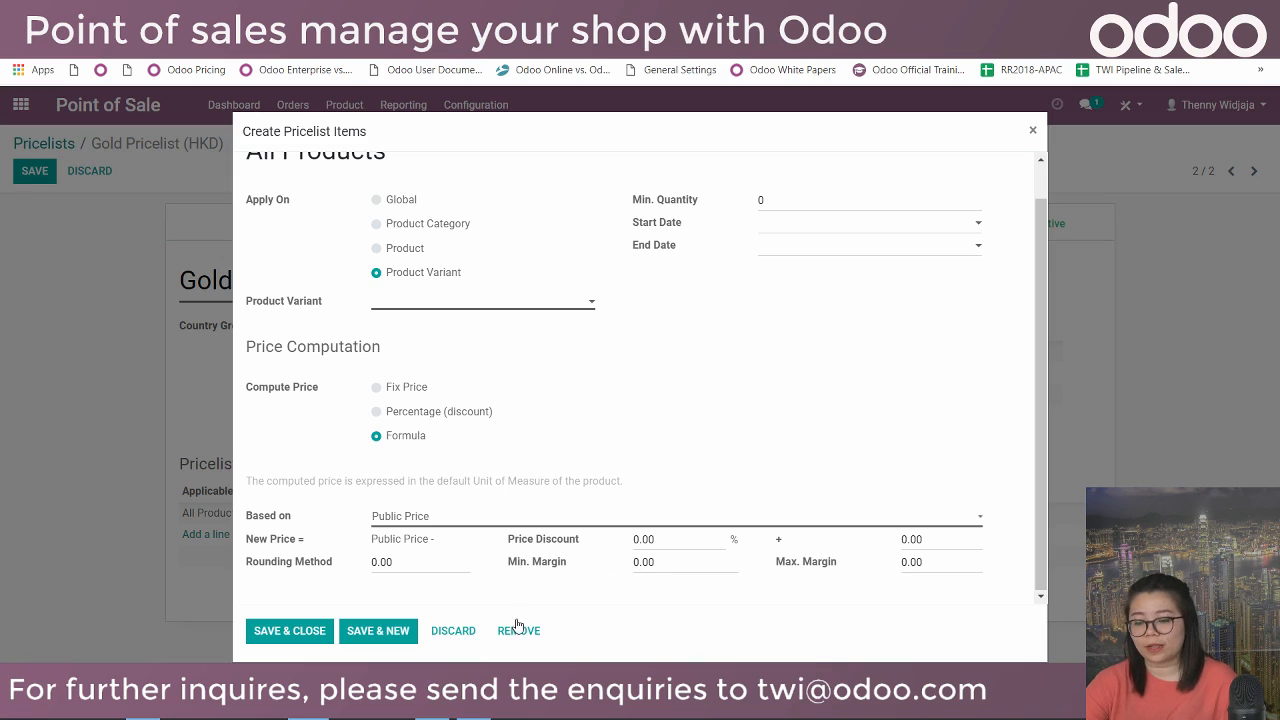
# Discard the new item, save the Gold Pricelist, and return to the pricelists list.
pyautogui.click(453, 631)
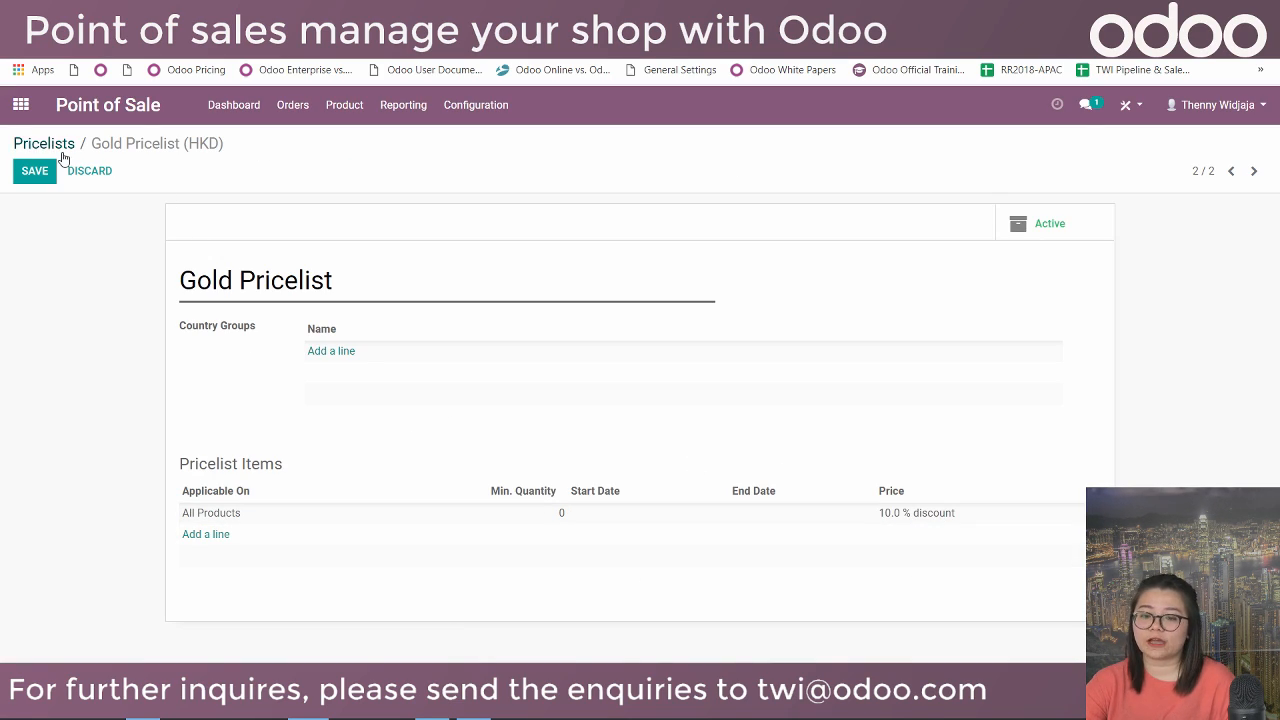
pyautogui.click(36, 171)
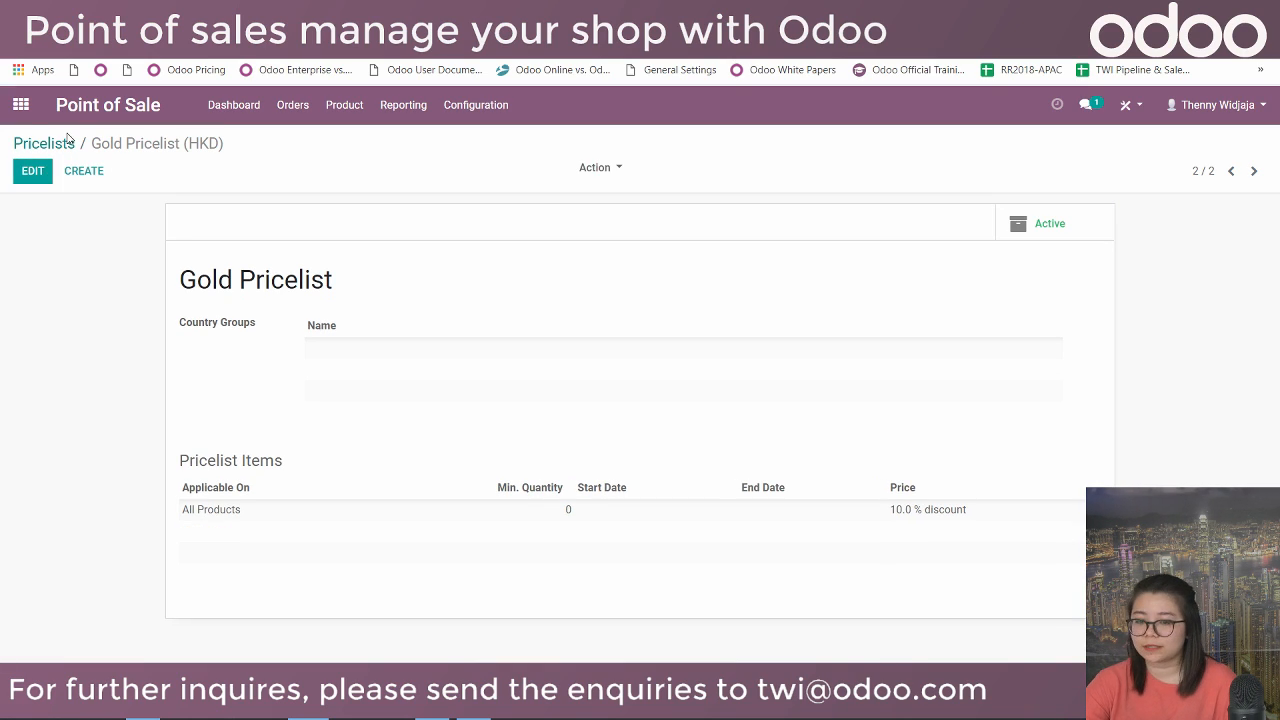
pyautogui.click(68, 143)
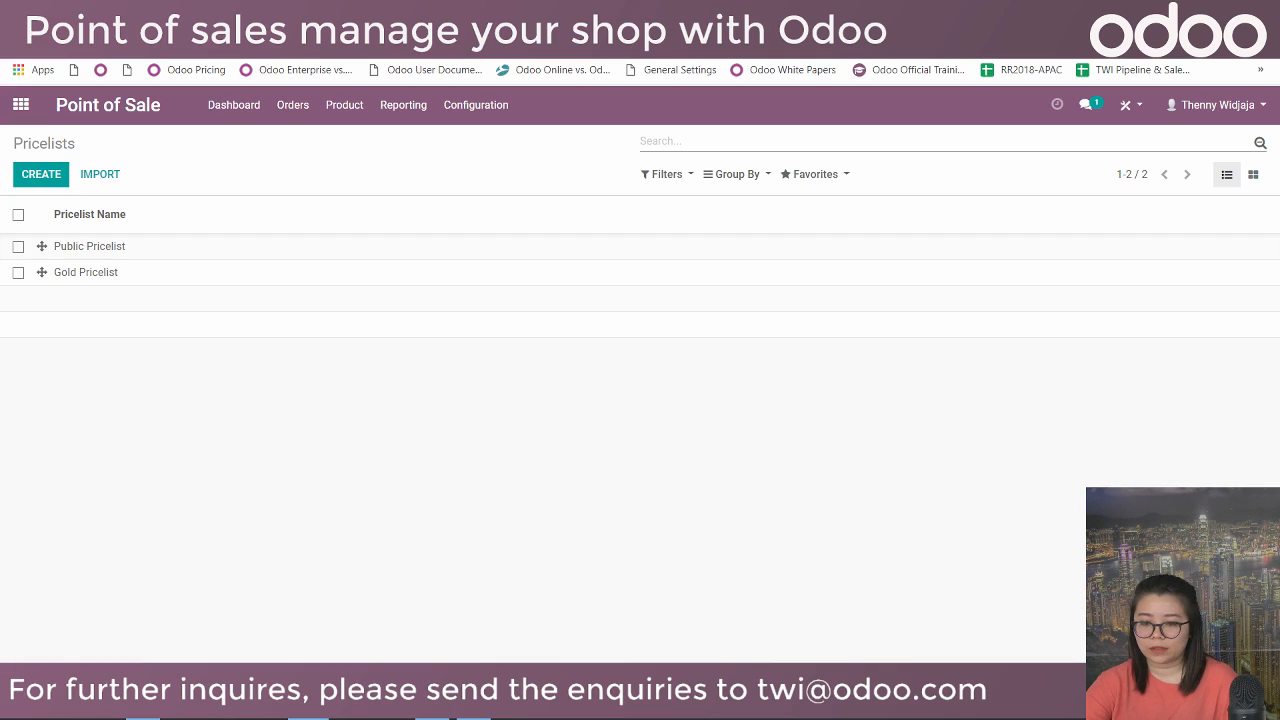
# Open the Toys' Story - Loyal Customers program from Product > Loyalty Programs for editing.
pyautogui.click(352, 110)
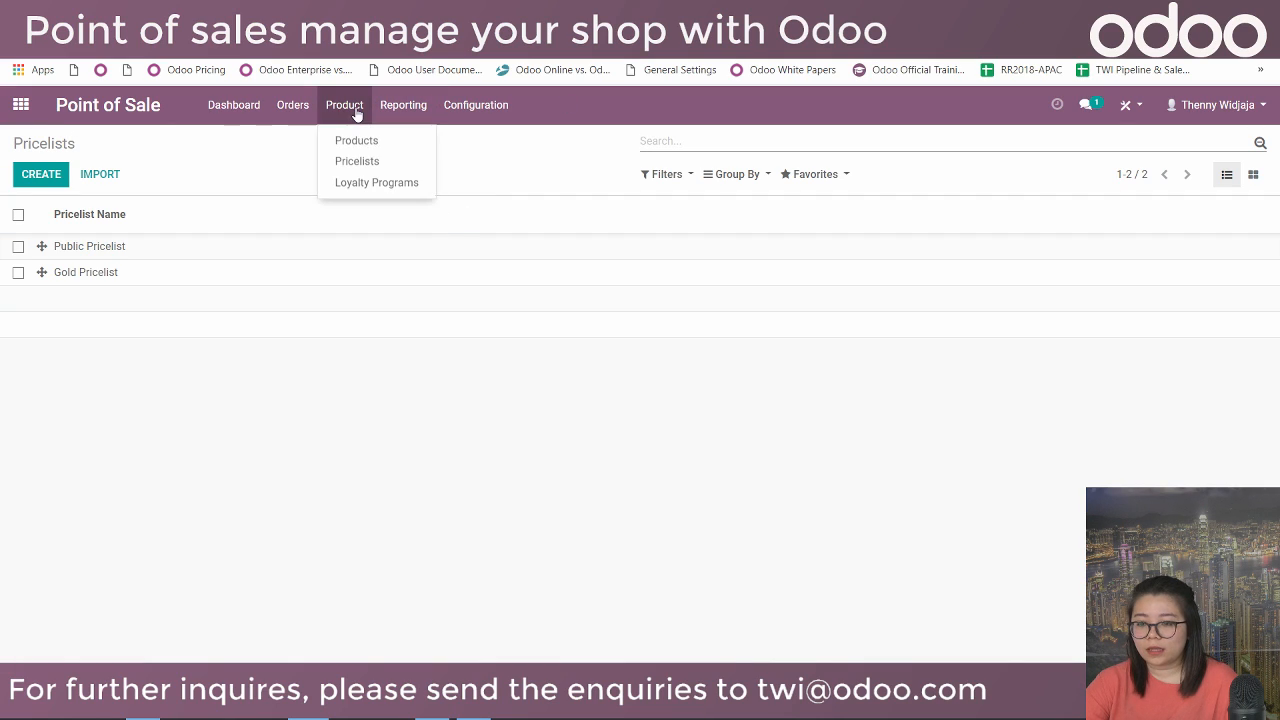
pyautogui.click(408, 186)
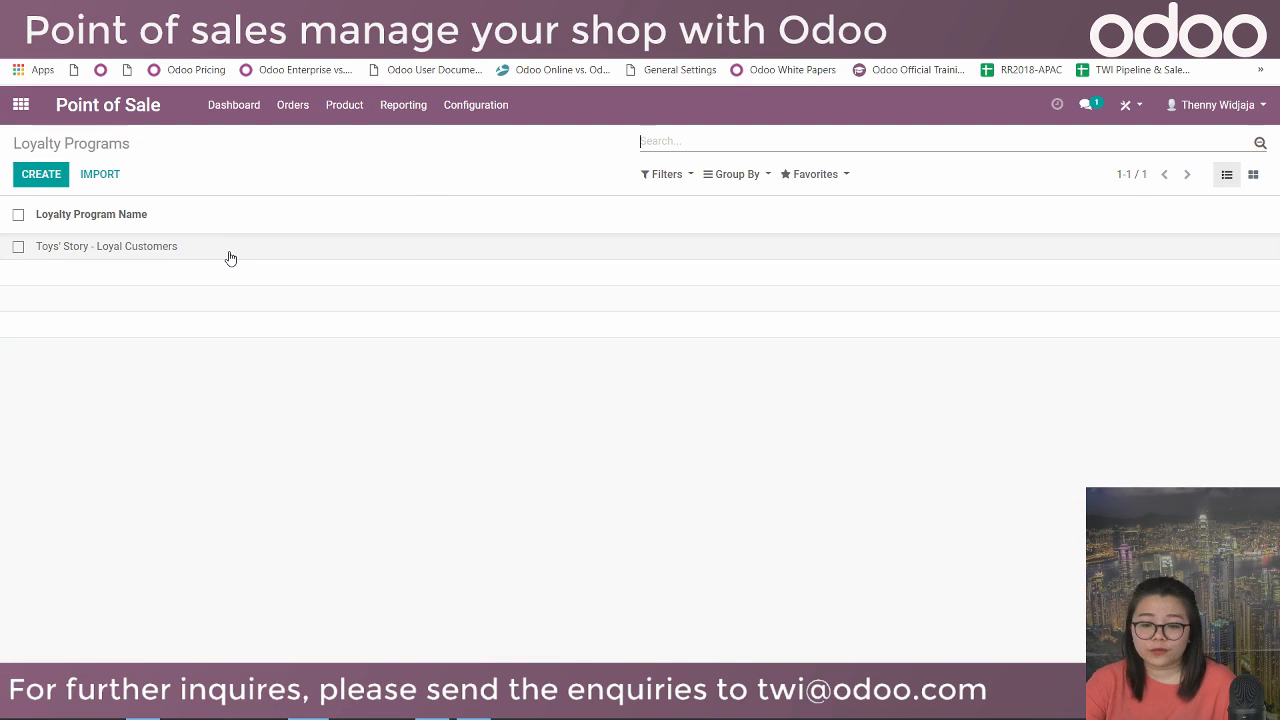
pyautogui.click(230, 258)
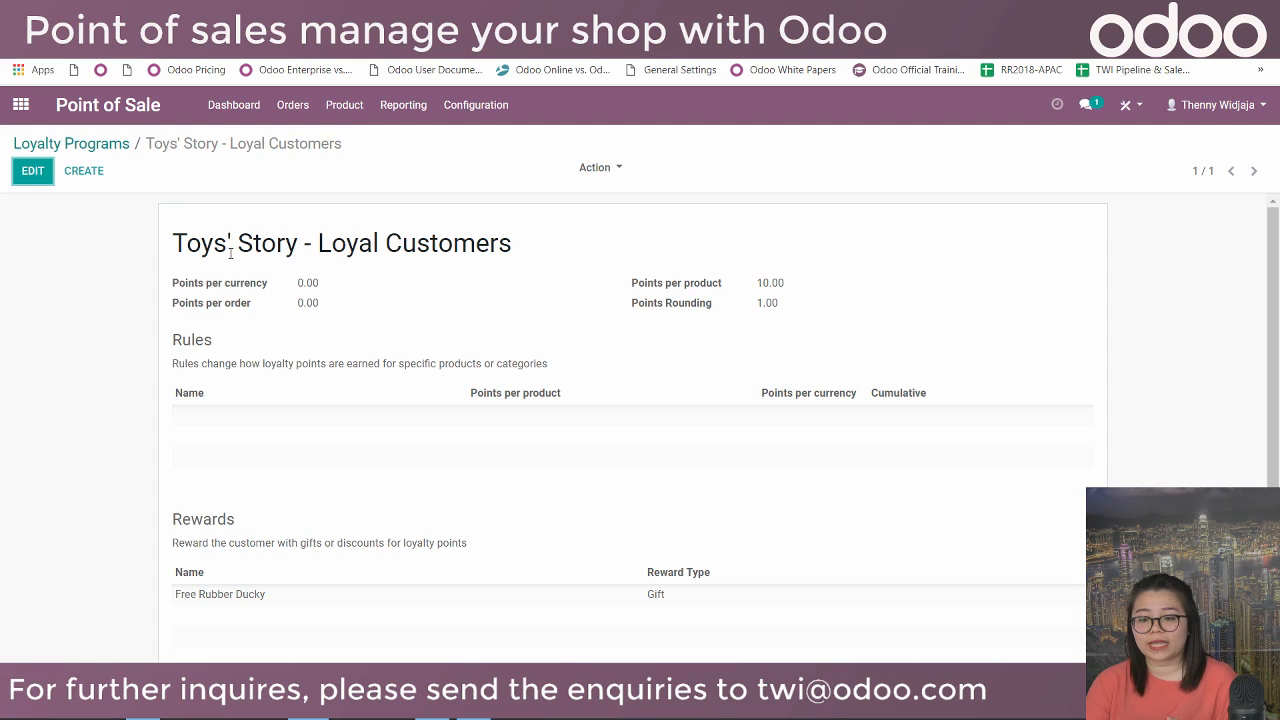
pyautogui.click(33, 171)
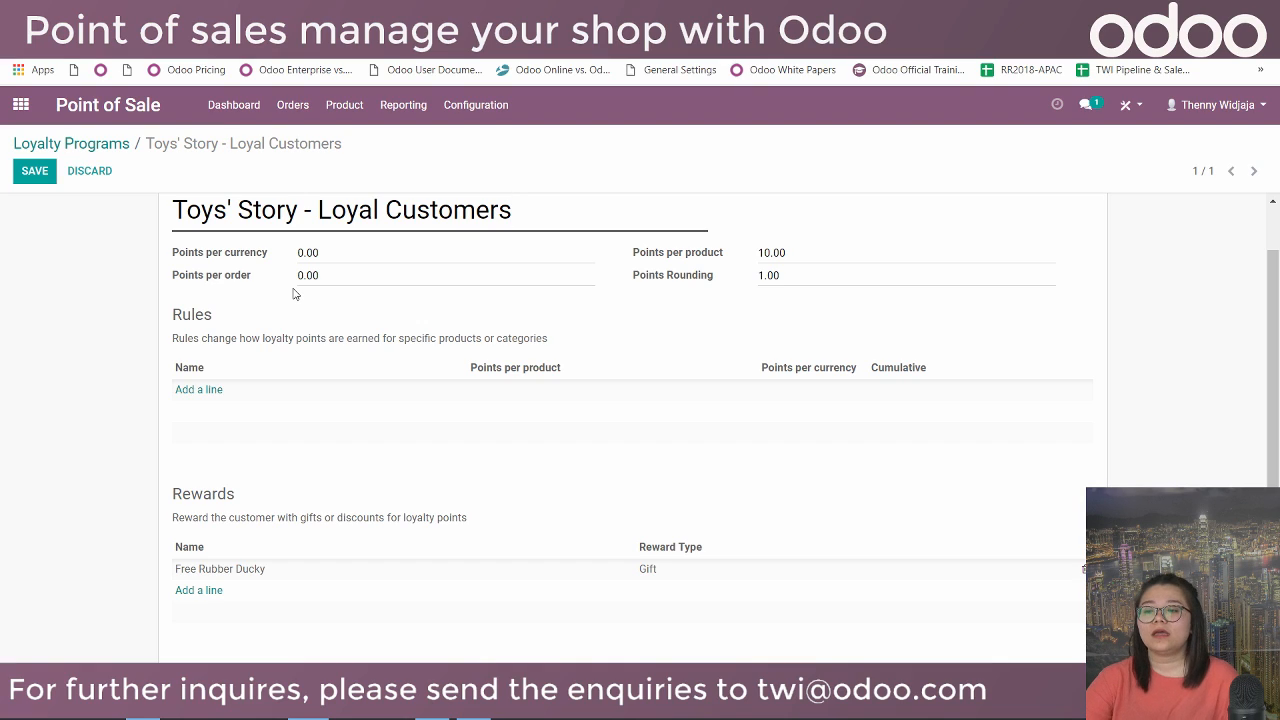
# Highlight the points per product, per order and rounding values, then add a new rule.
pyautogui.moveTo(787, 253); pyautogui.dragTo(759, 253)
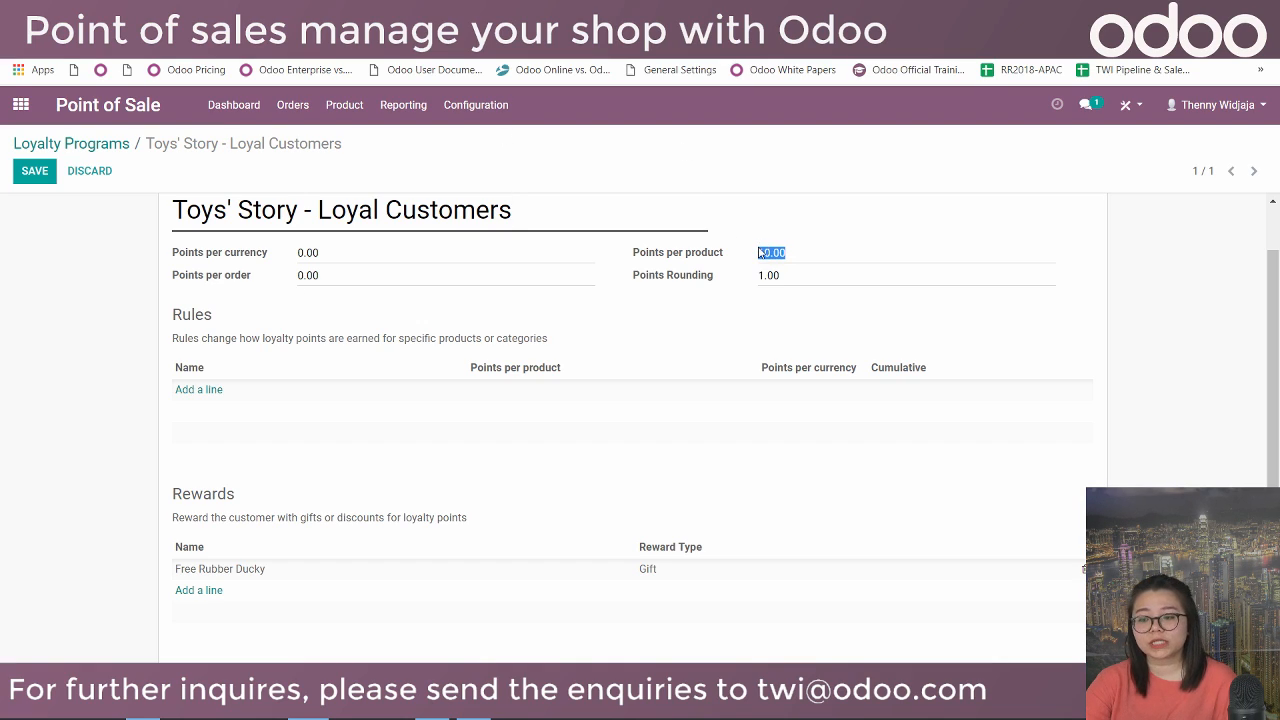
pyautogui.moveTo(318, 275); pyautogui.dragTo(285, 280)
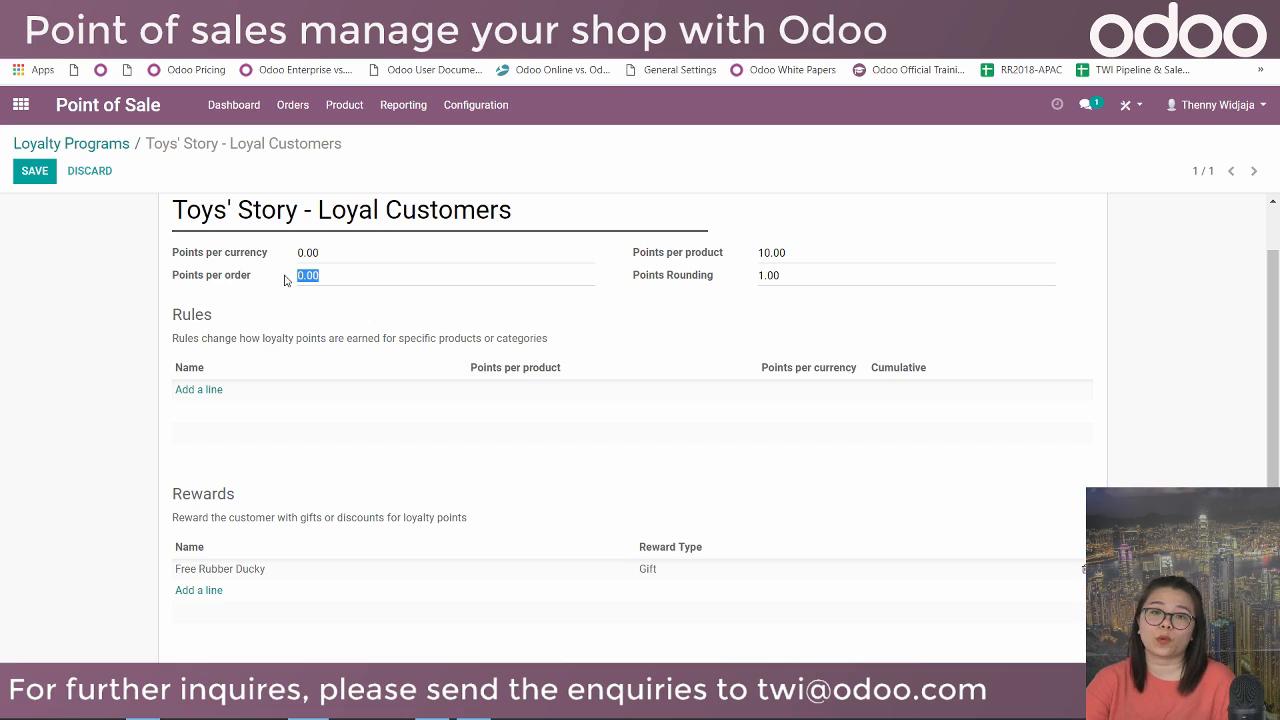
pyautogui.moveTo(780, 276); pyautogui.dragTo(748, 292)
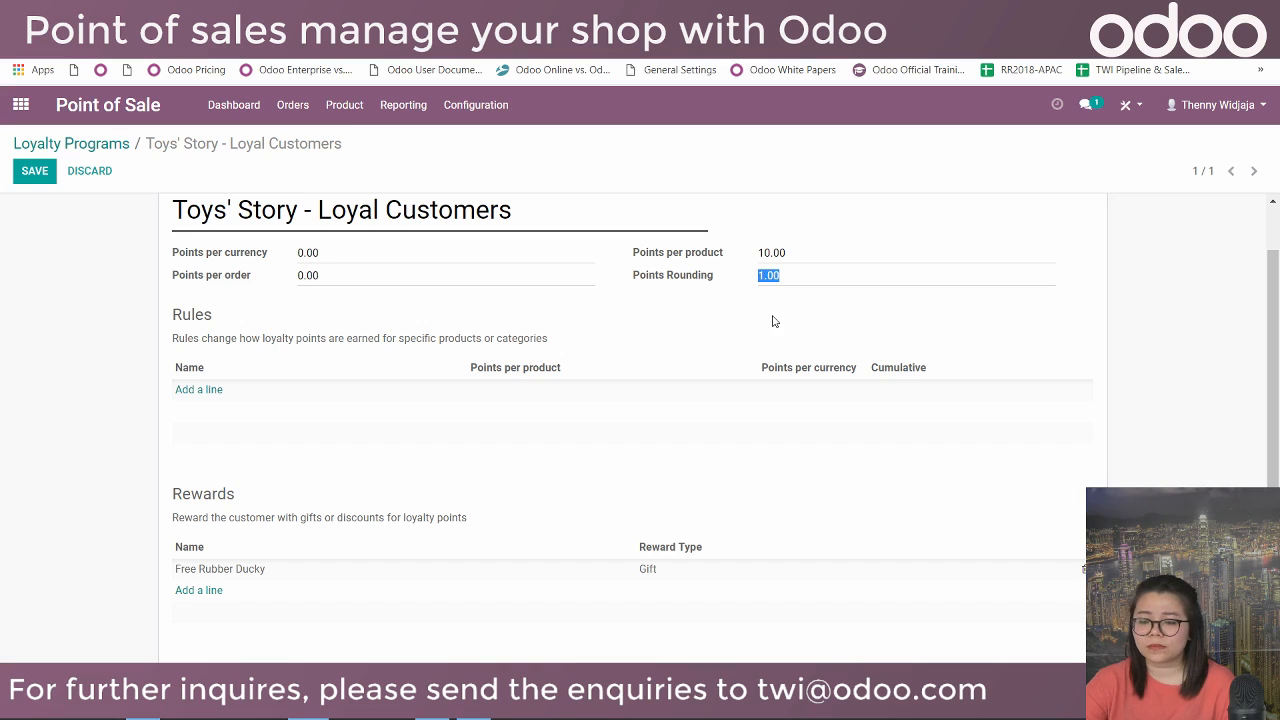
pyautogui.click(192, 392)
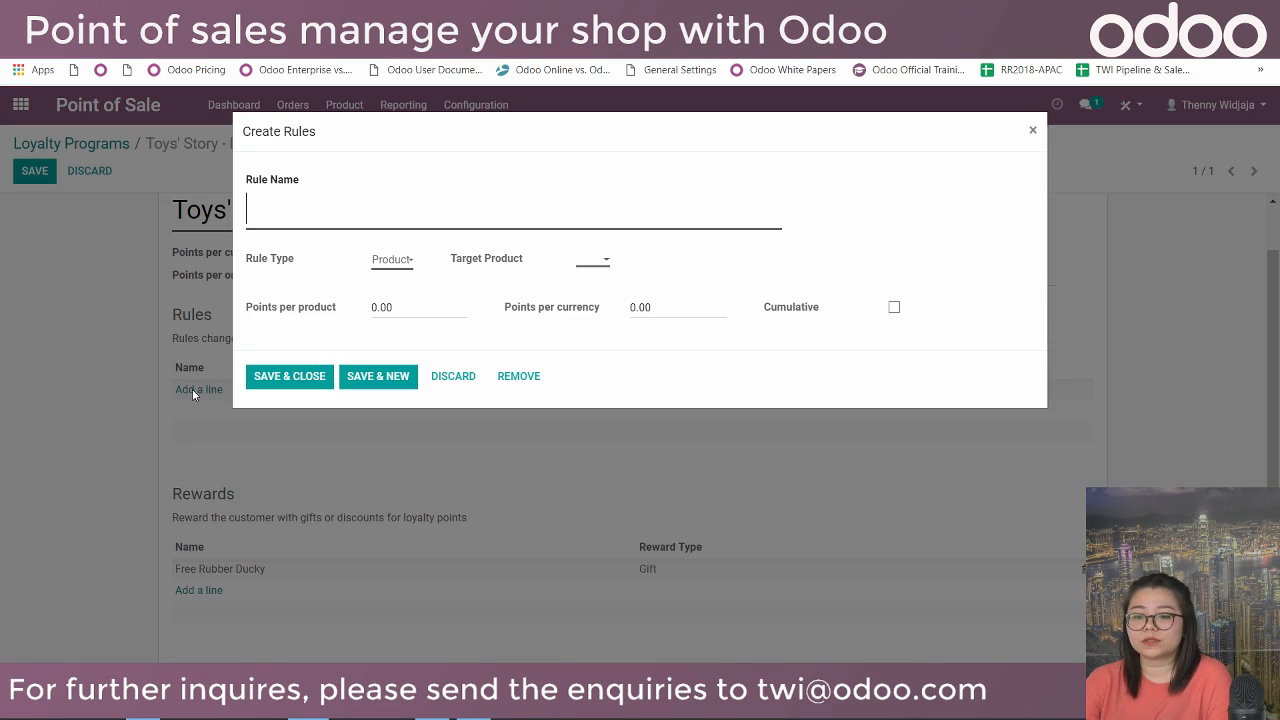
# Make the new rule a Category rule targeting Bath Toys, named 'Bath Toys Clearance'.
pyautogui.click(402, 262)
pyautogui.click(400, 288)
pyautogui.click(585, 266)
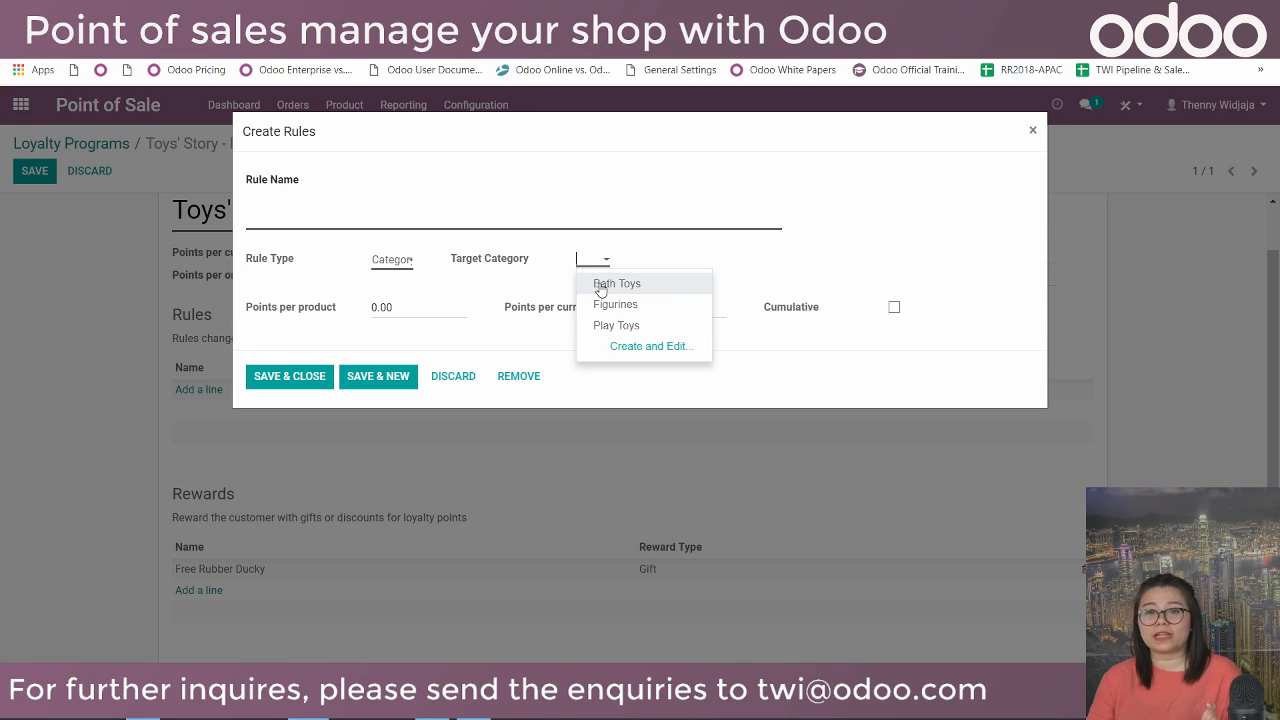
pyautogui.click(600, 288)
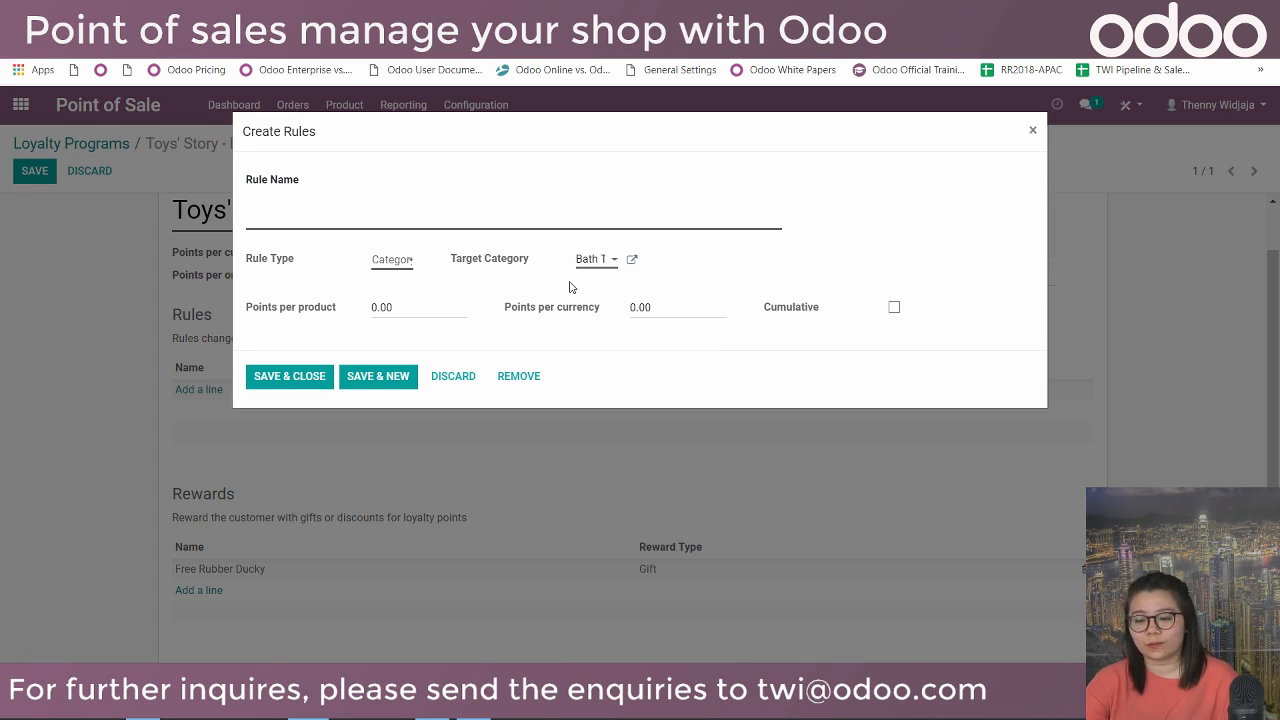
pyautogui.click(397, 203)
pyautogui.write('Bath T')
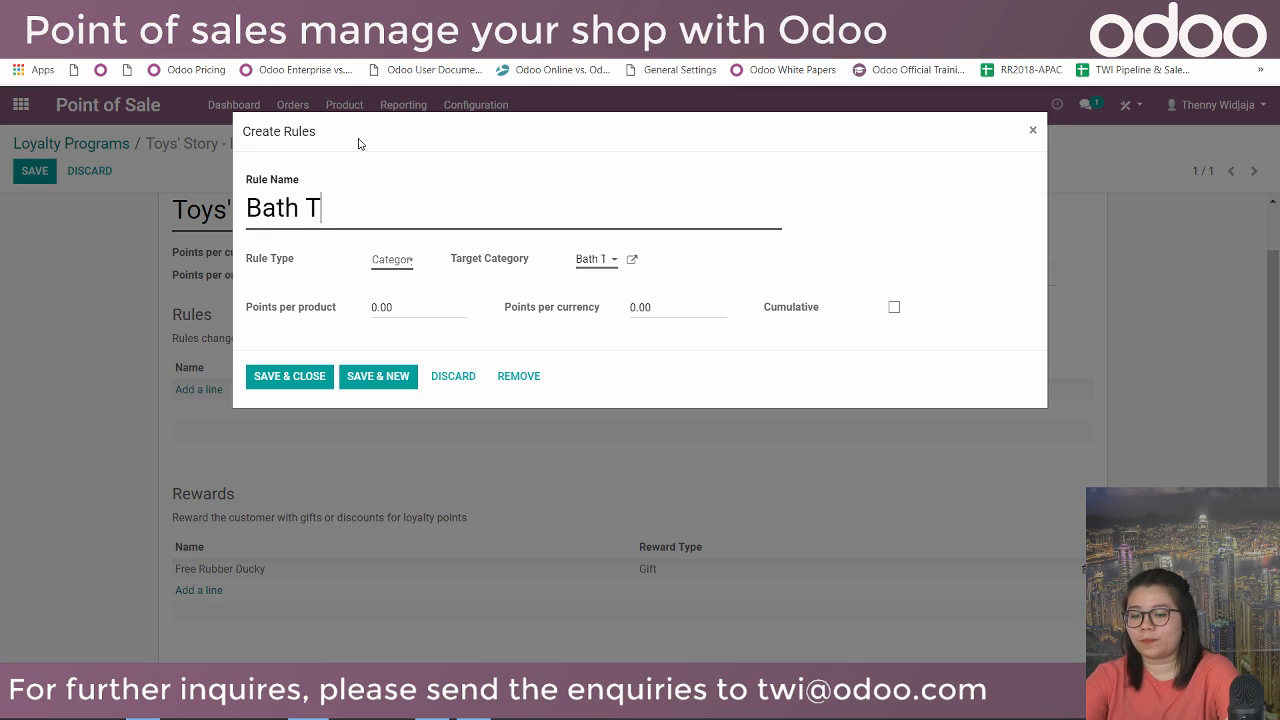
pyautogui.write('oys Clearance')
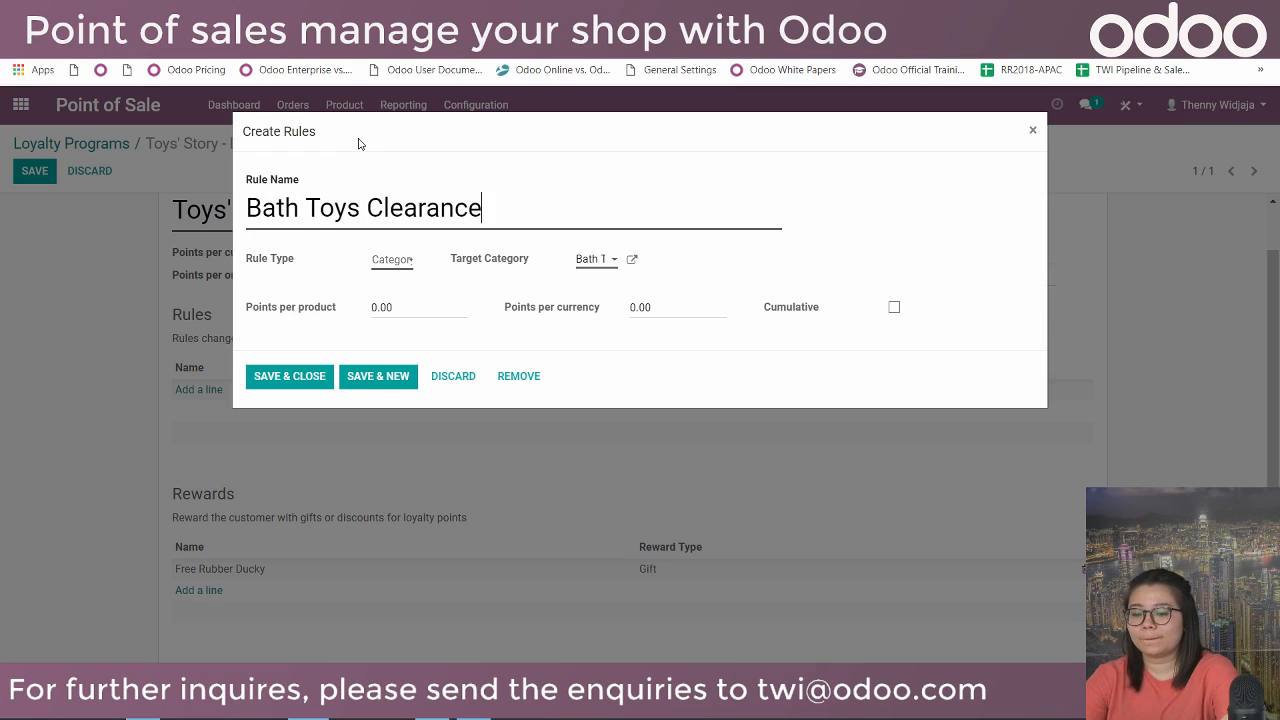
# Give the rule 15 points per product, make it cumulative, and save and close it.
pyautogui.moveTo(379, 308); pyautogui.dragTo(371, 307)
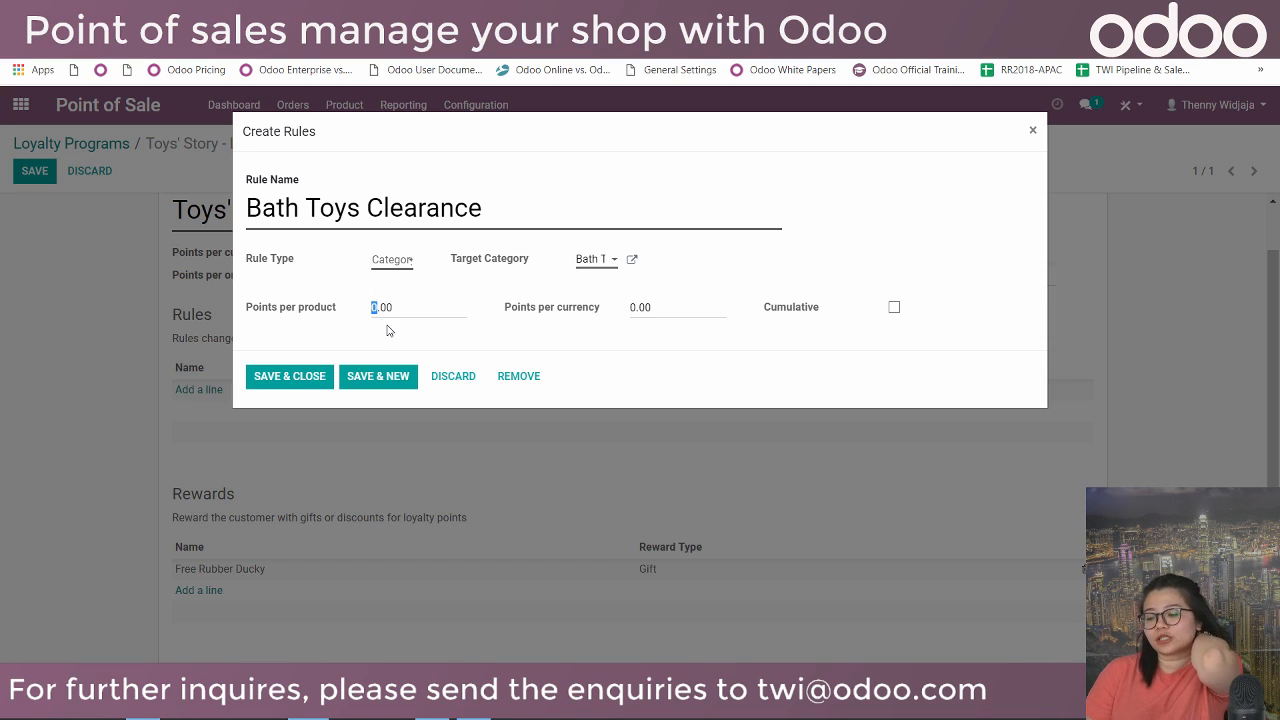
pyautogui.write('15')
pyautogui.click(674, 309)
pyautogui.click(894, 307)
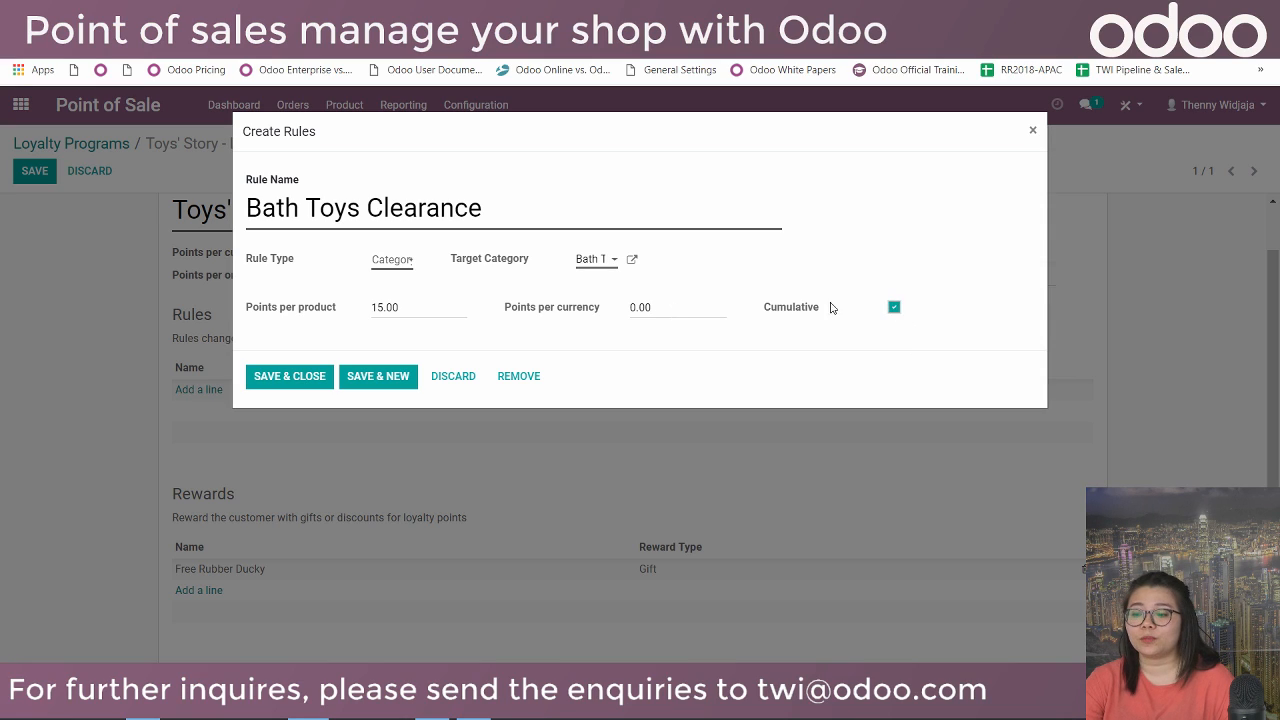
pyautogui.click(266, 376)
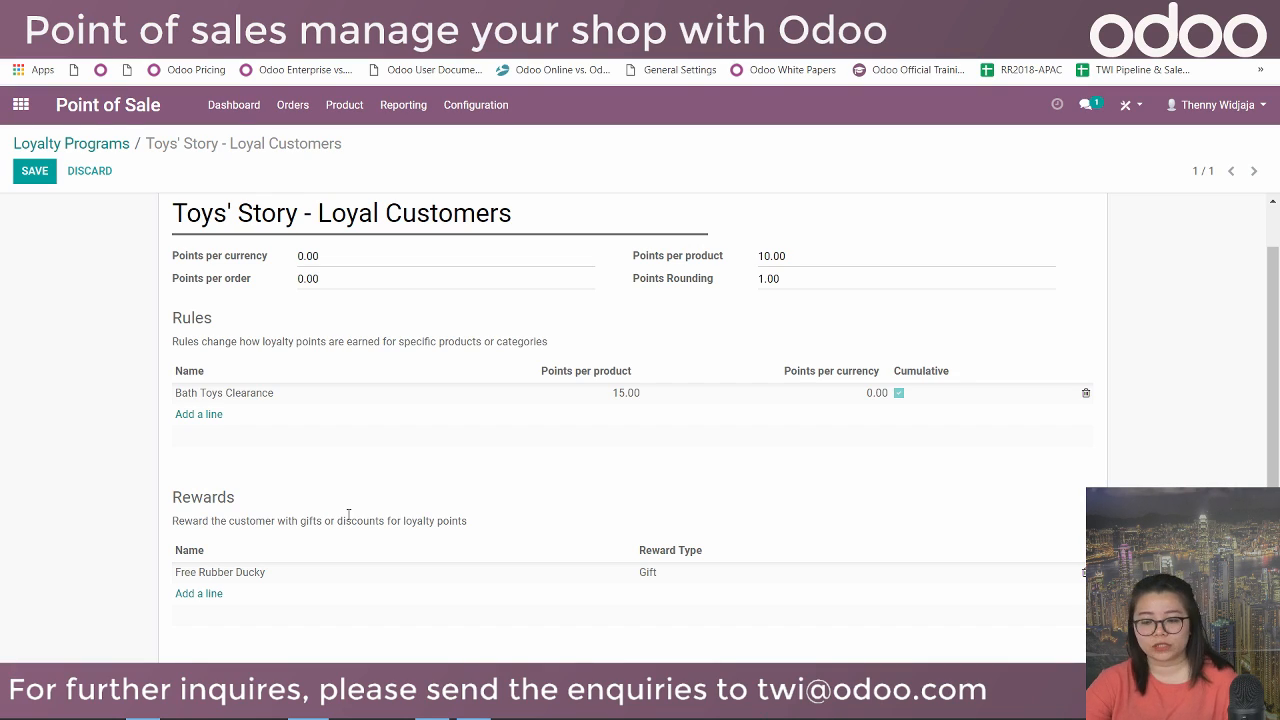
pyautogui.scroll(-1, 343, 512)
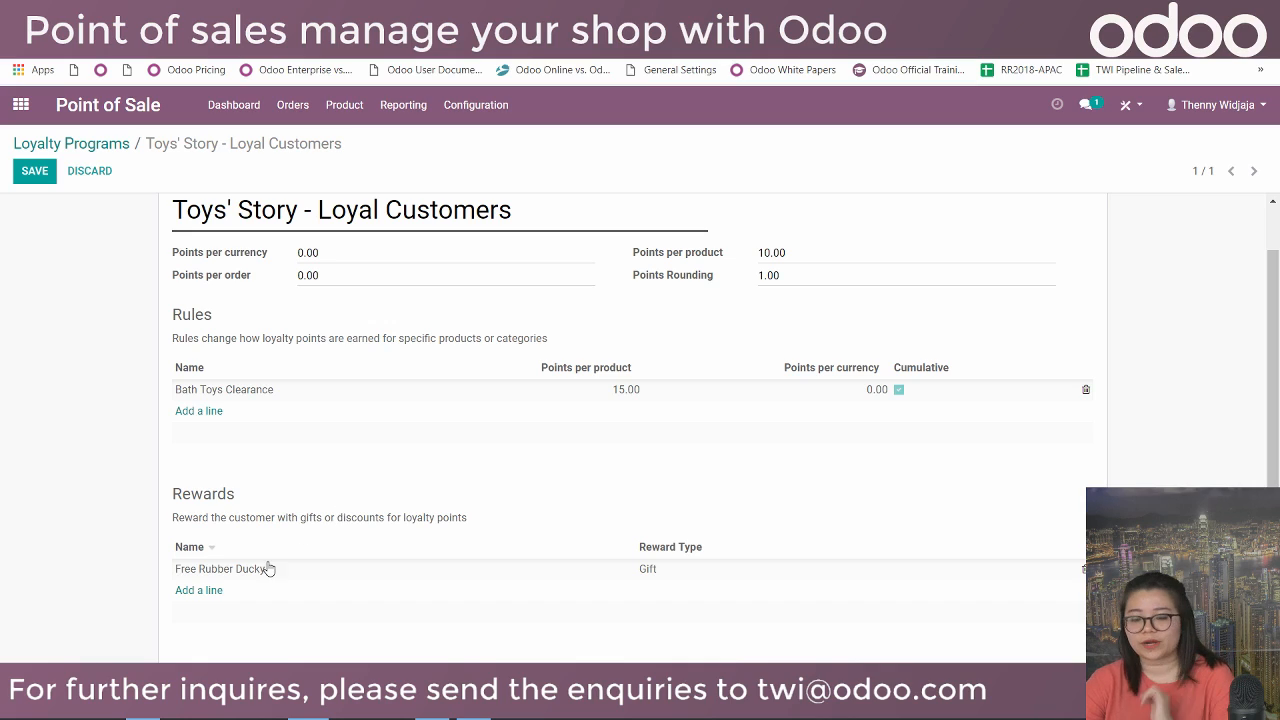
pyautogui.click(216, 598)
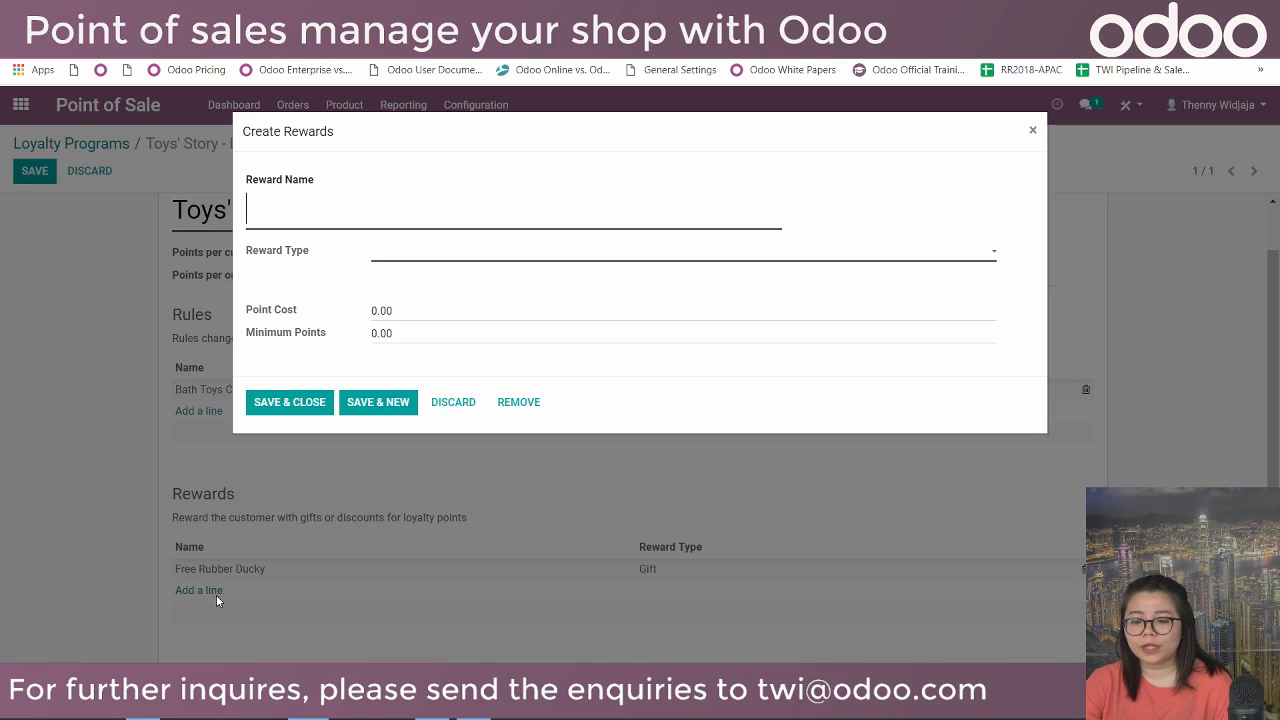
pyautogui.click(471, 260)
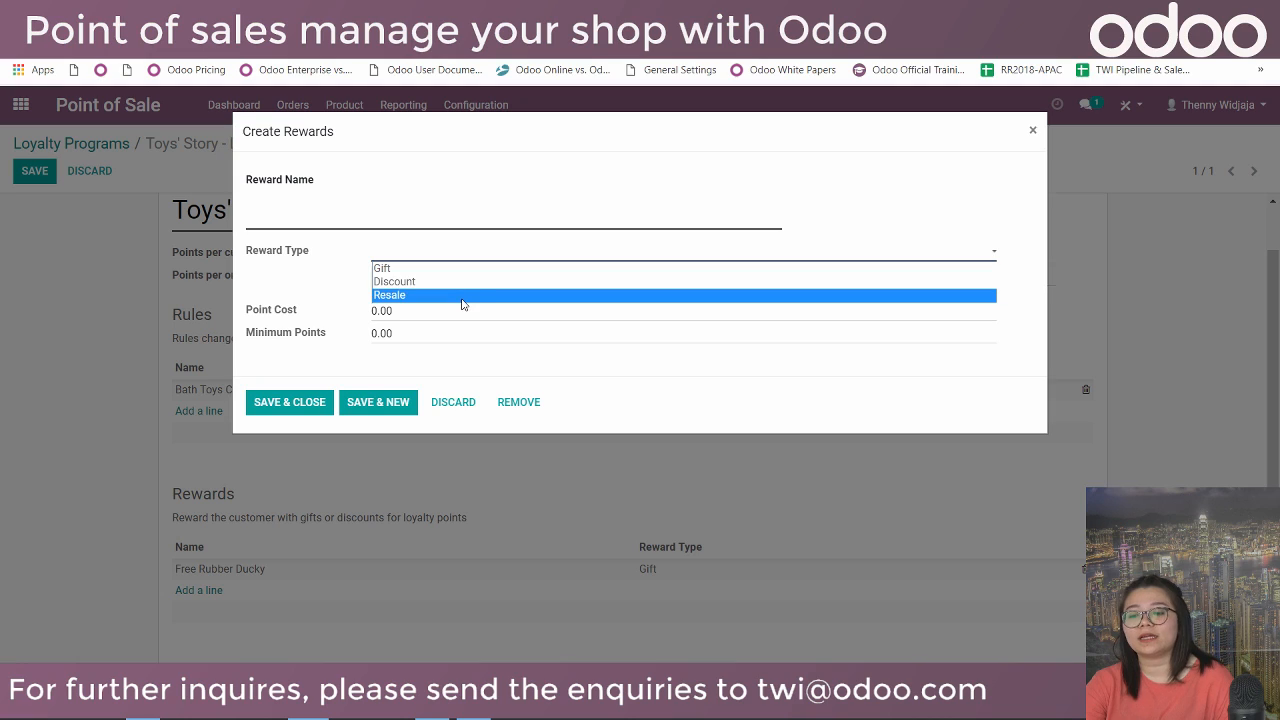
pyautogui.click(1032, 130)
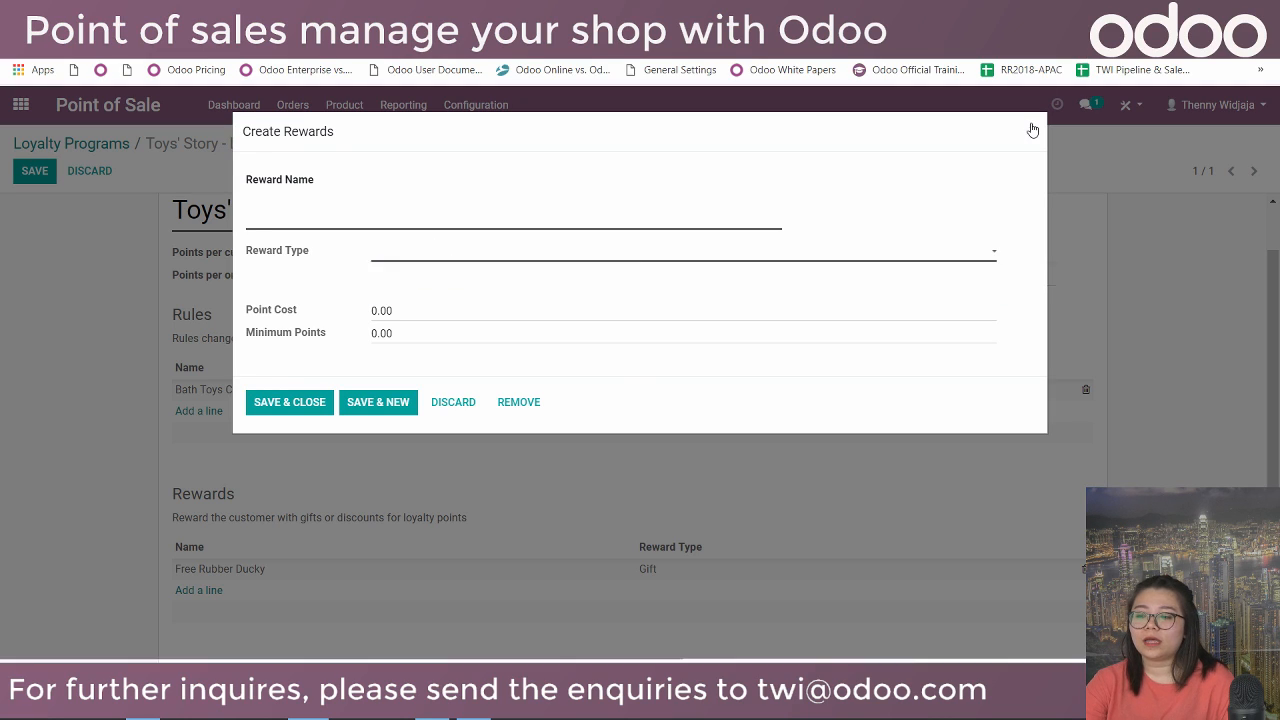
pyautogui.click(1032, 130)
pyautogui.click(359, 570)
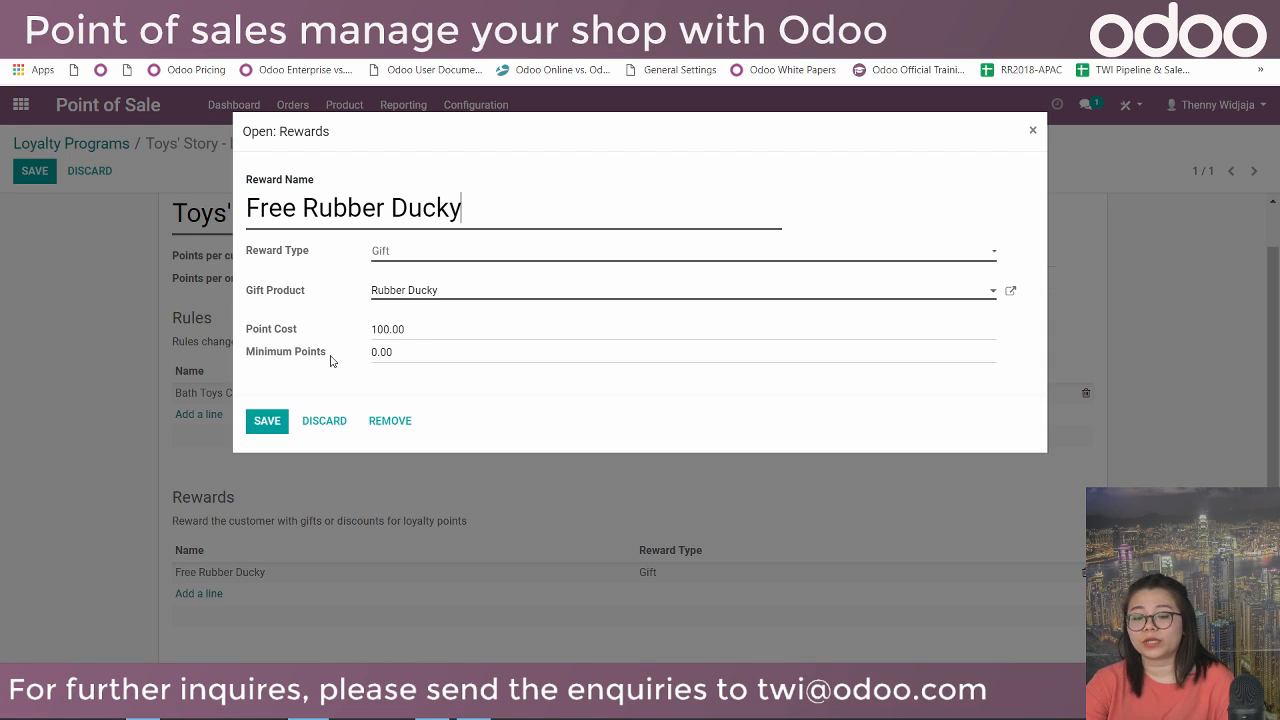
pyautogui.click(268, 428)
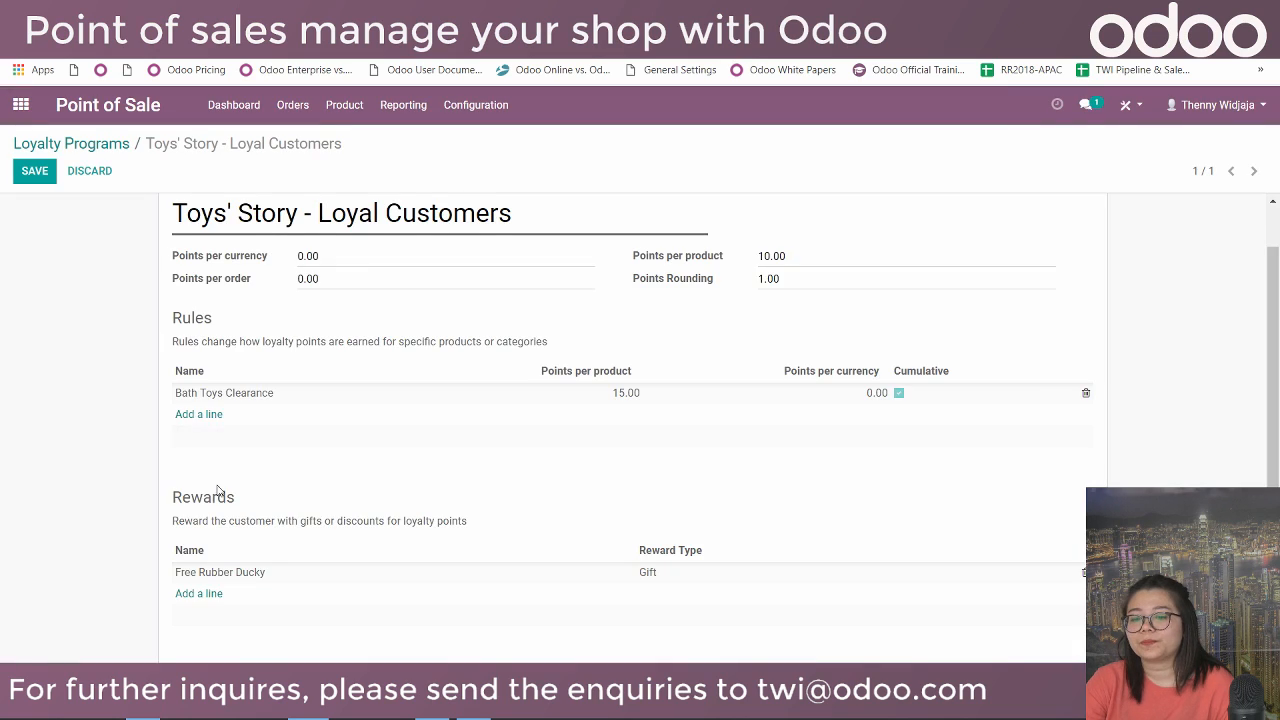
pyautogui.click(42, 172)
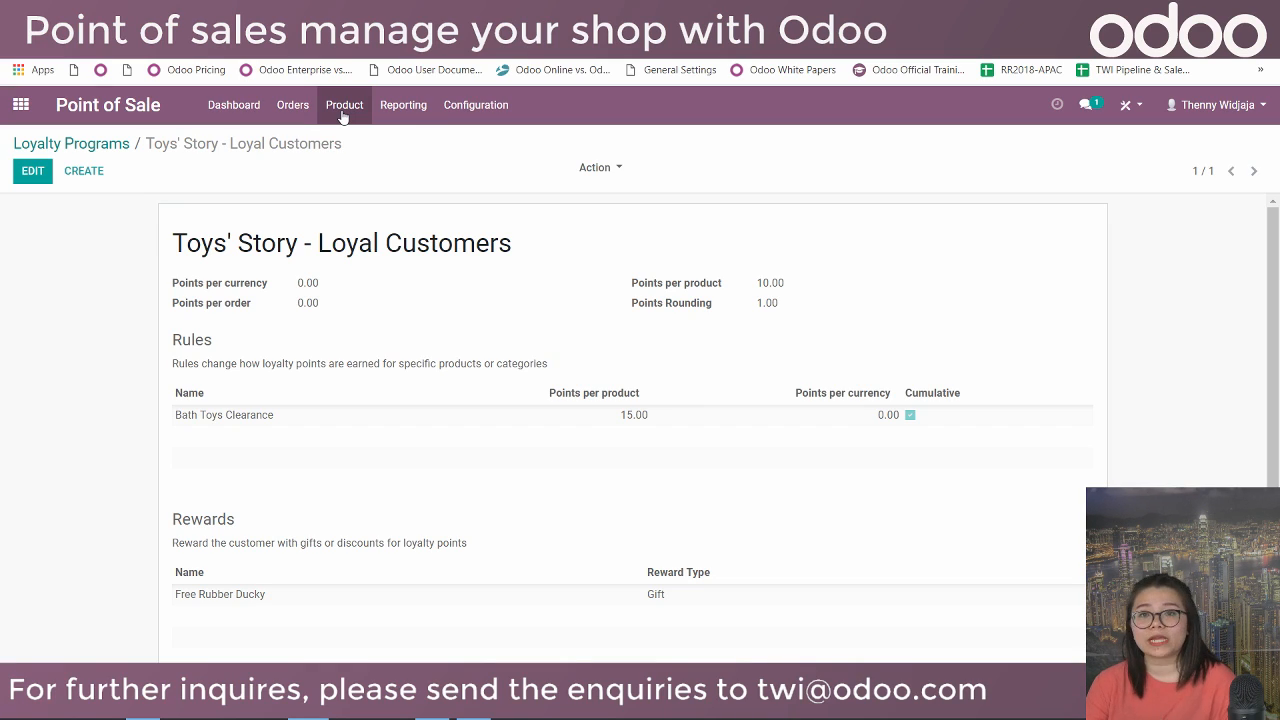
# Show the Shop point of sale's options menu on the Point of Sale dashboard.
pyautogui.click(234, 112)
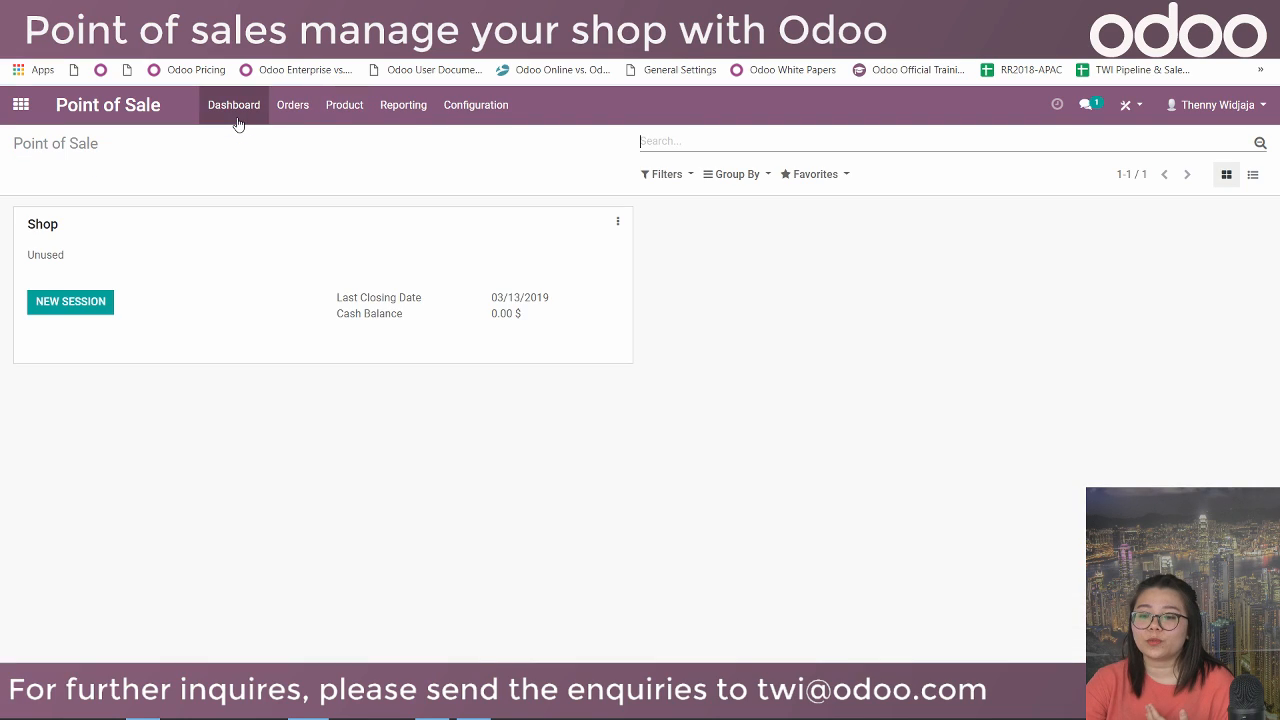
pyautogui.click(615, 221)
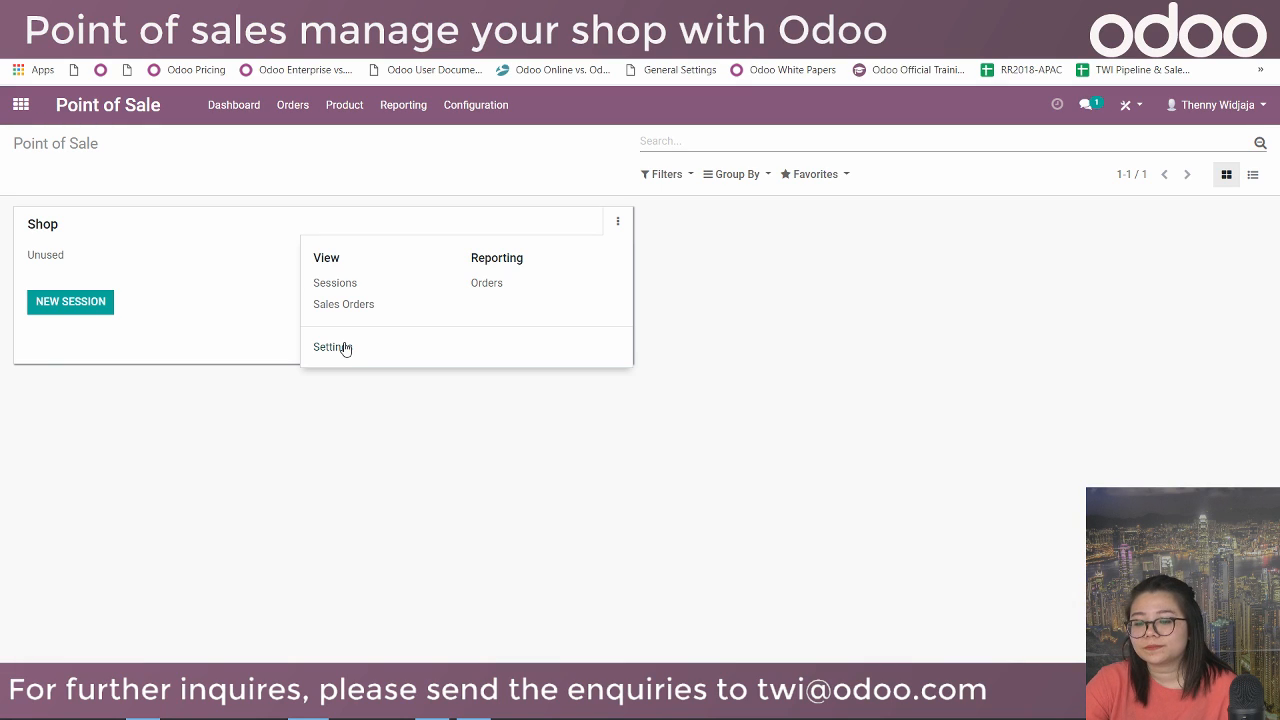
# Review the Shop settings form, highlighting the Is a Bar/Restaurant and PosBox options.
pyautogui.scroll(-1, 355, 340)
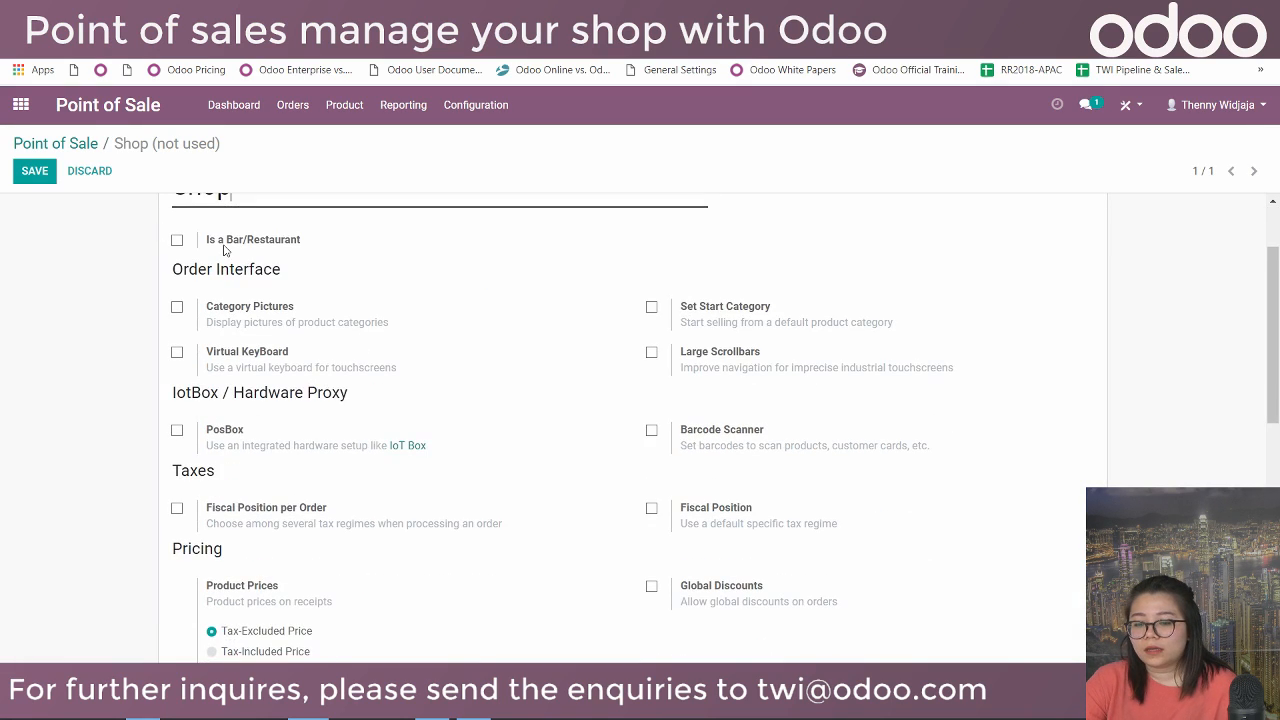
pyautogui.moveTo(208, 242); pyautogui.dragTo(310, 249)
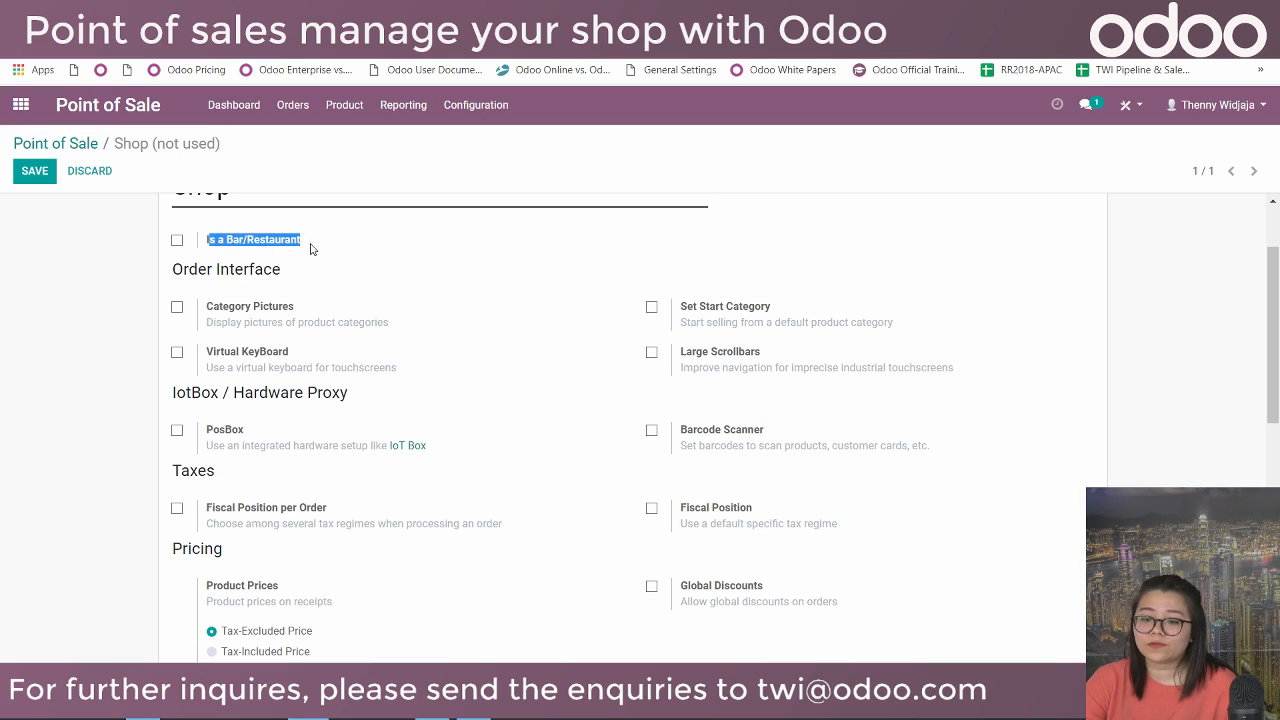
pyautogui.click(343, 250)
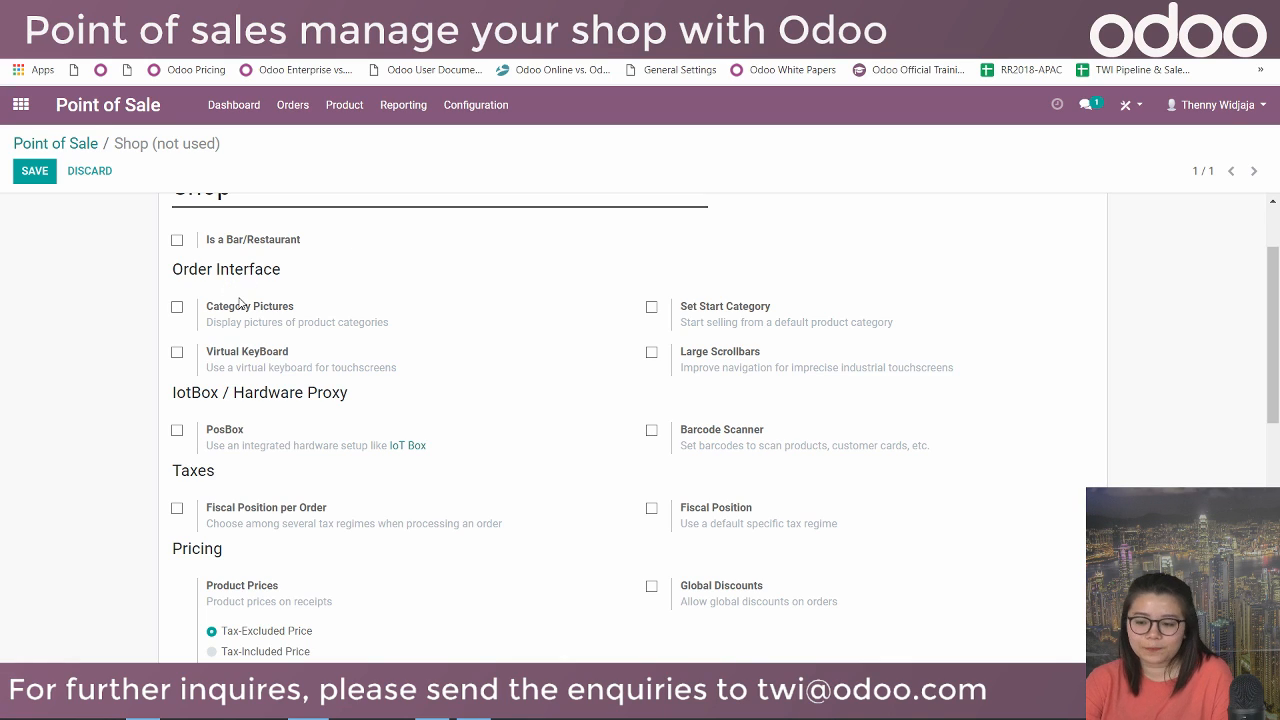
pyautogui.scroll(-2, 375, 306)
pyautogui.scroll(-2, 370, 305)
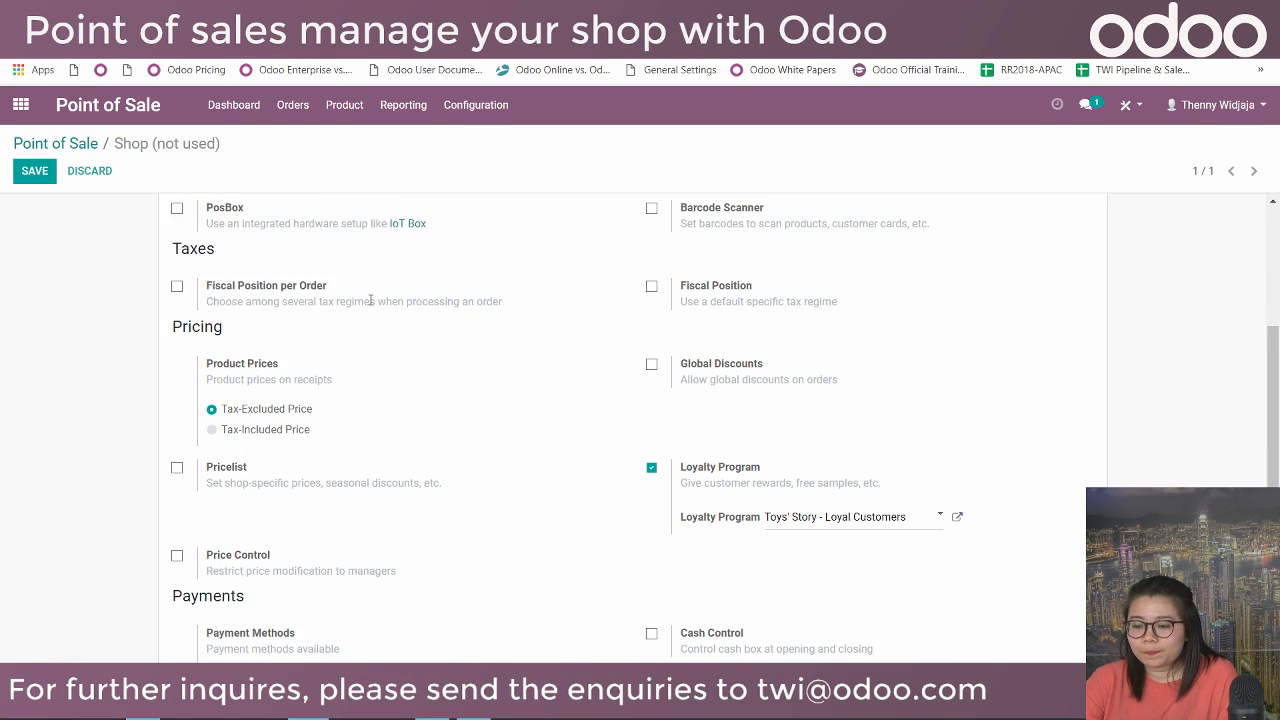
pyautogui.scroll(2, 370, 300)
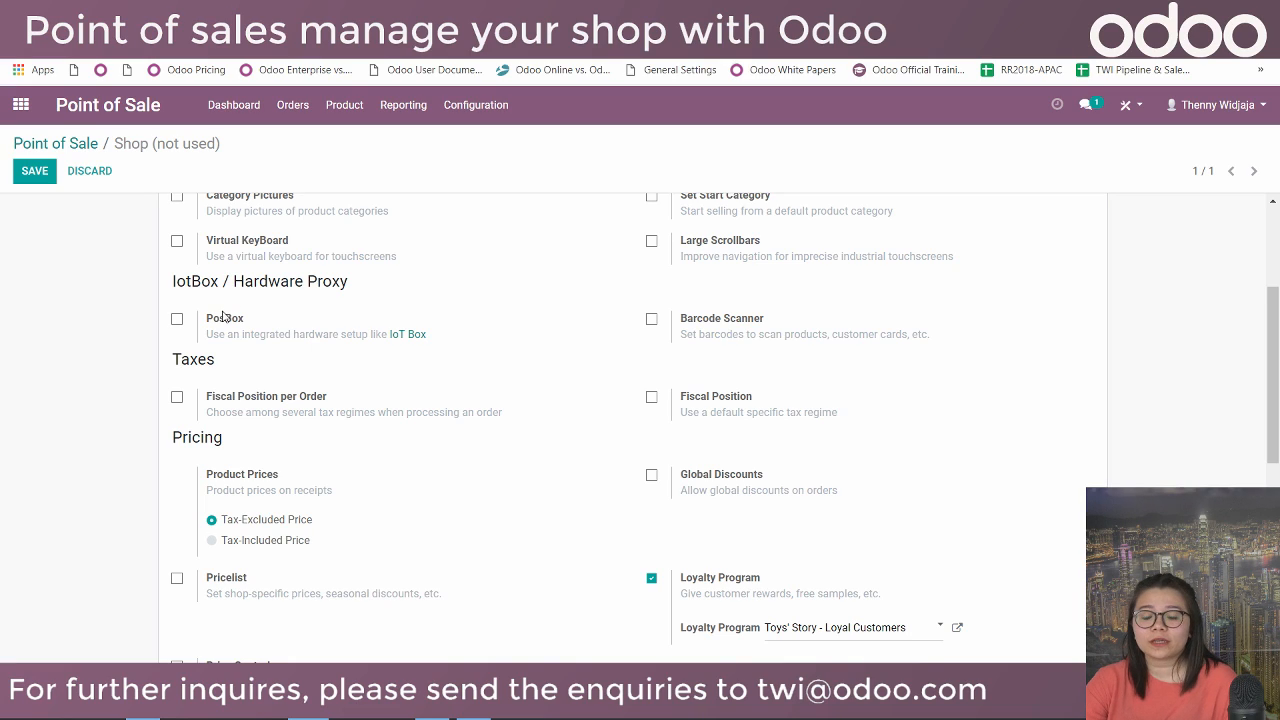
pyautogui.moveTo(207, 317); pyautogui.dragTo(433, 333)
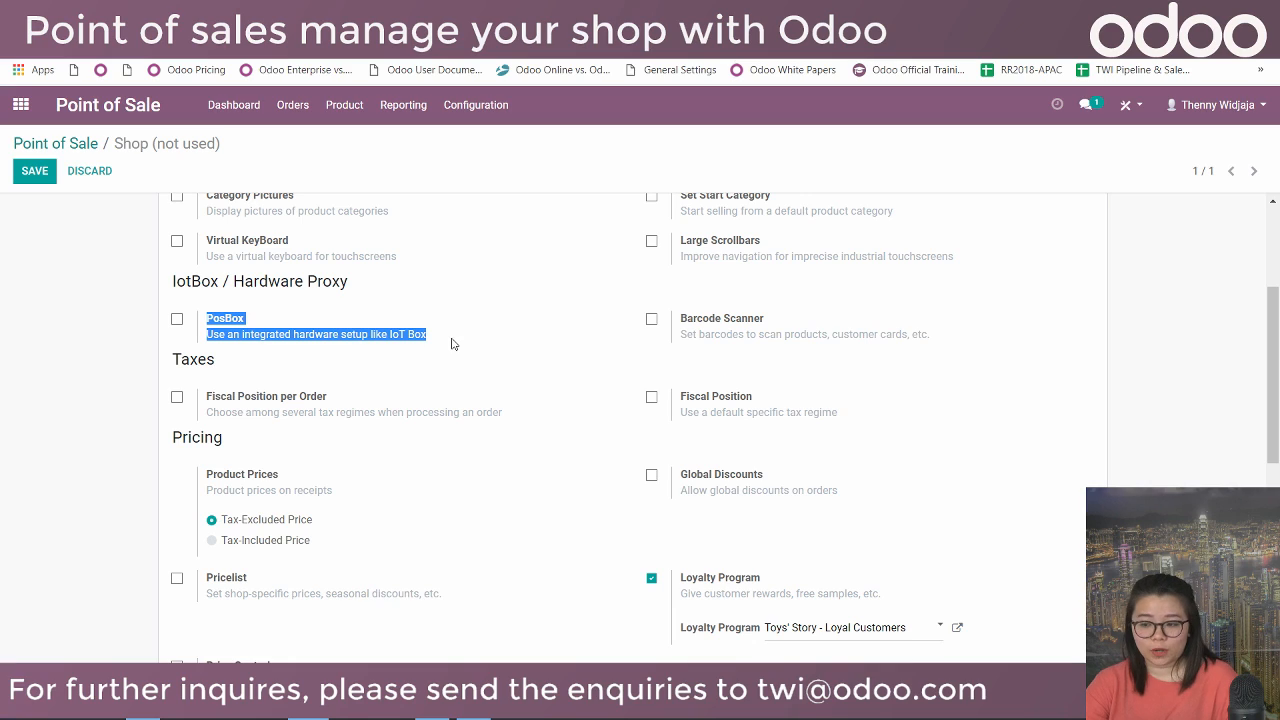
# Tick and untick Barcode Scanner, leaving barcode scanning off for the Shop.
pyautogui.scroll(-1, 451, 344)
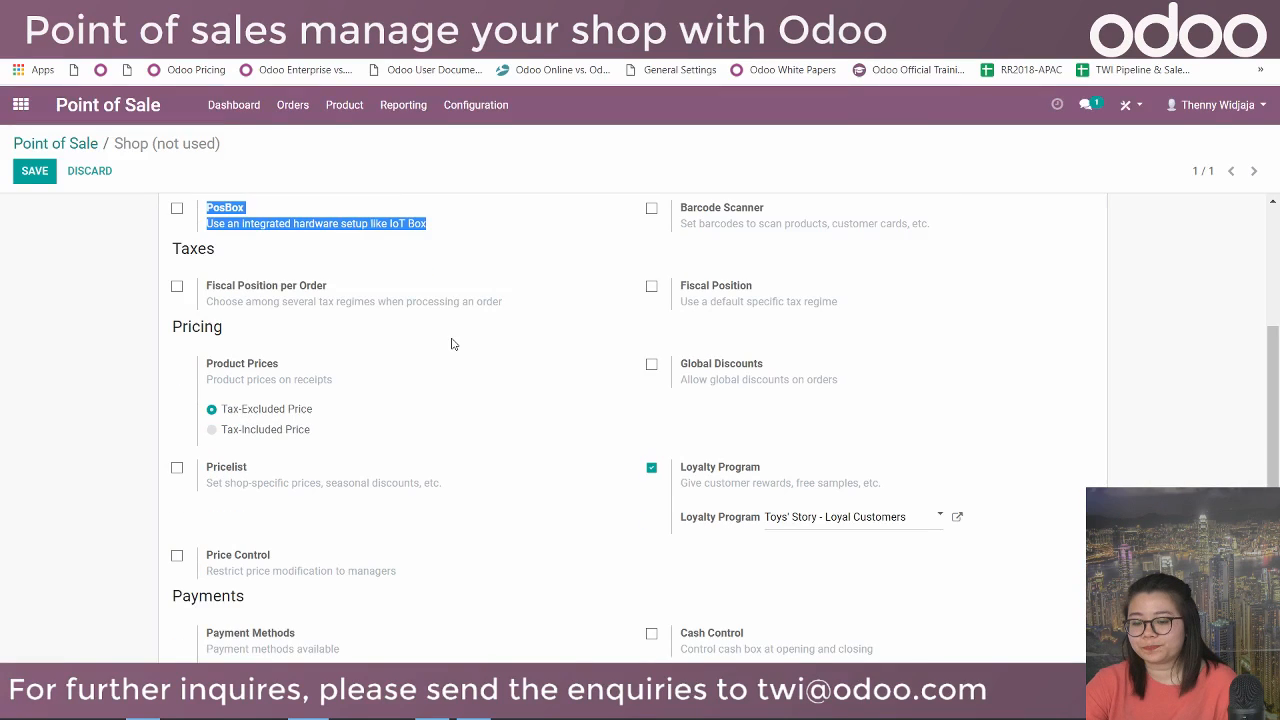
pyautogui.click(651, 209)
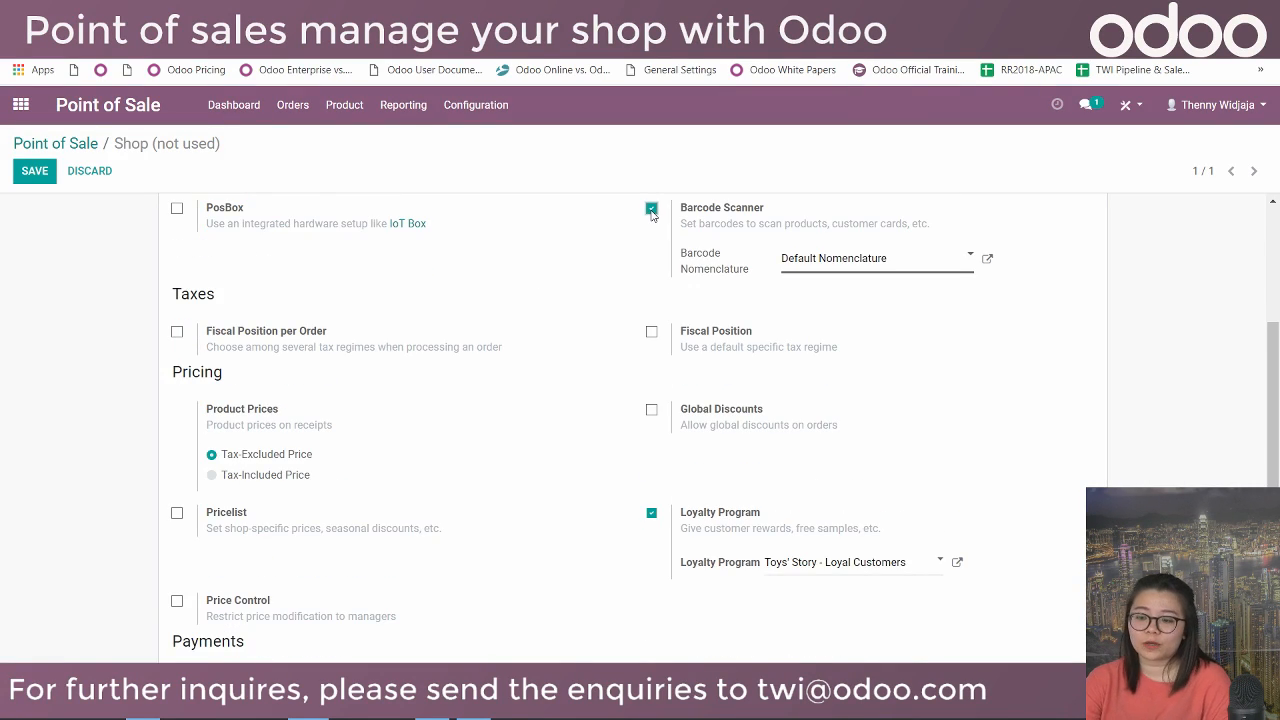
pyautogui.click(651, 209)
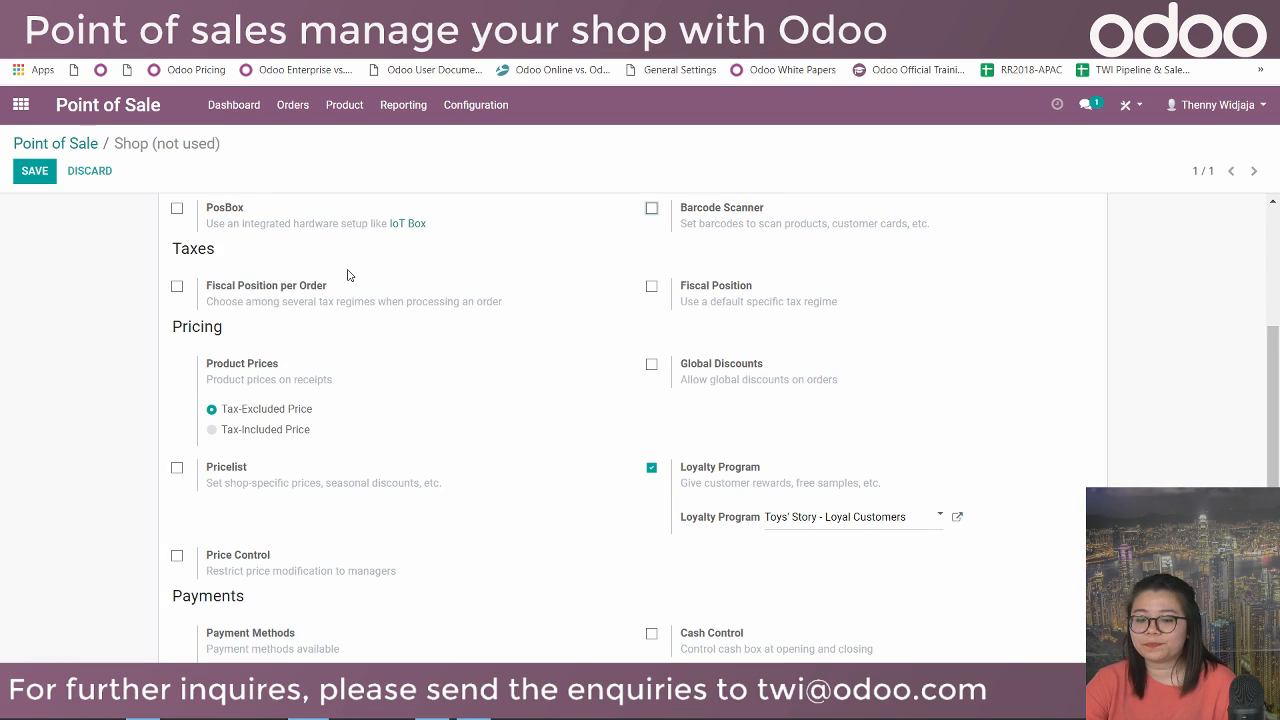
pyautogui.scroll(-1, 347, 276)
pyautogui.scroll(-1, 347, 276)
pyautogui.scroll(1, 347, 276)
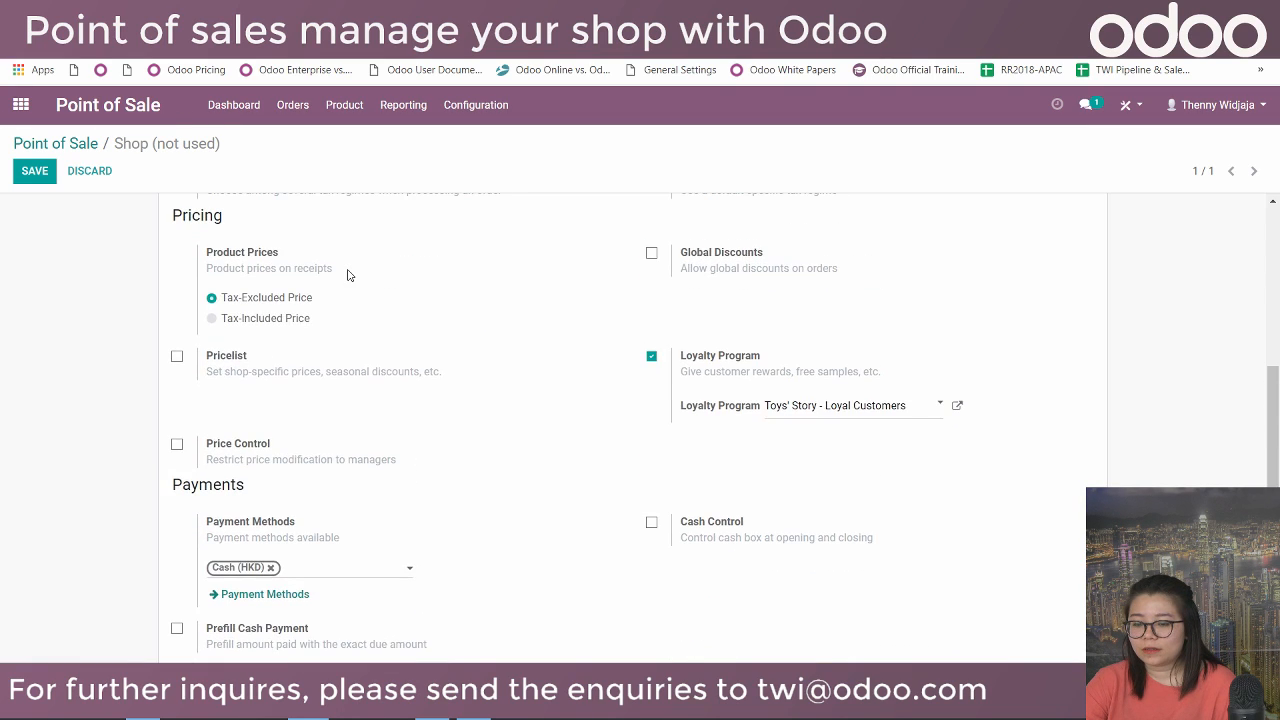
# Enable pricelists with Gold Pricelist (HKD) added and Public Pricelist (HKD) kept as default.
pyautogui.click(177, 358)
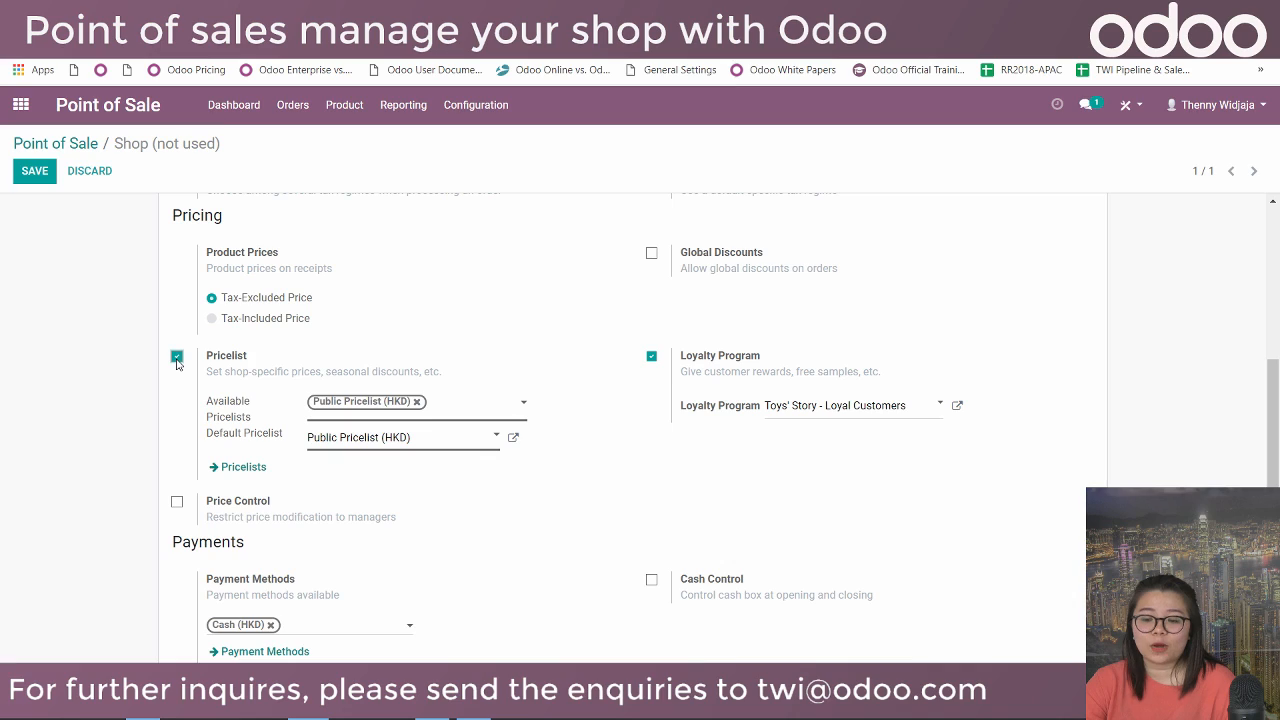
pyautogui.click(478, 405)
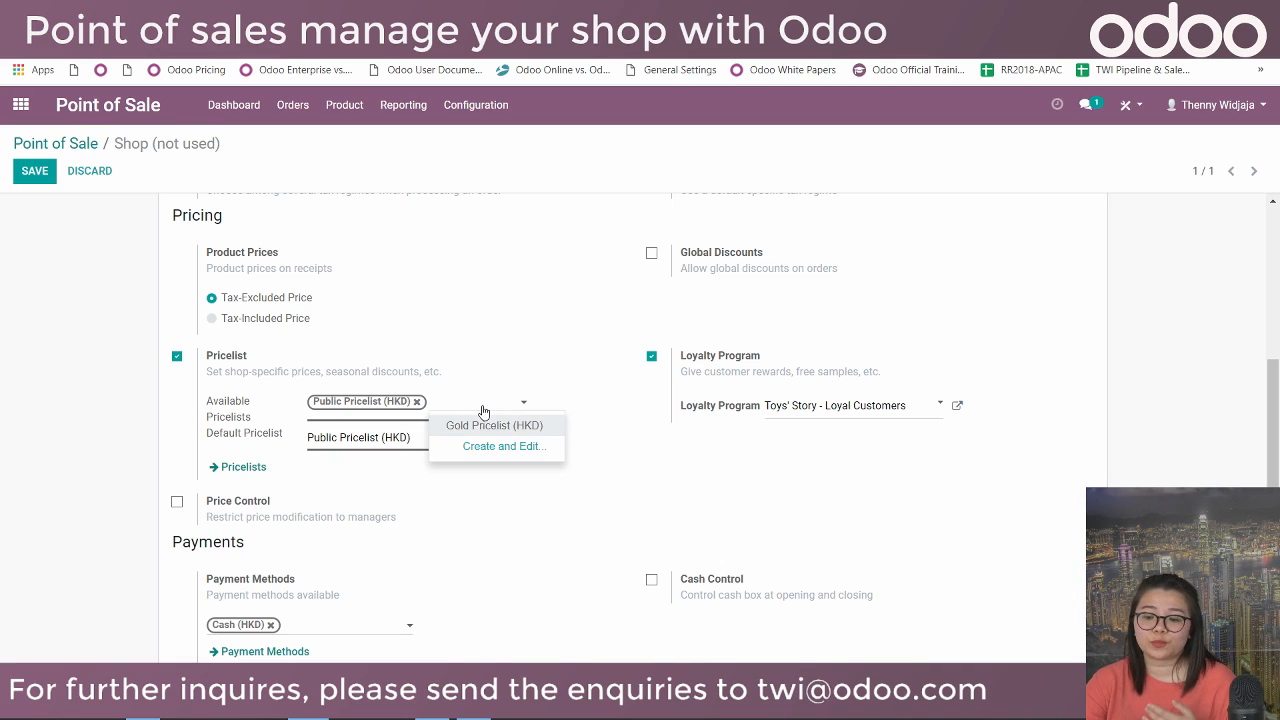
pyautogui.click(490, 424)
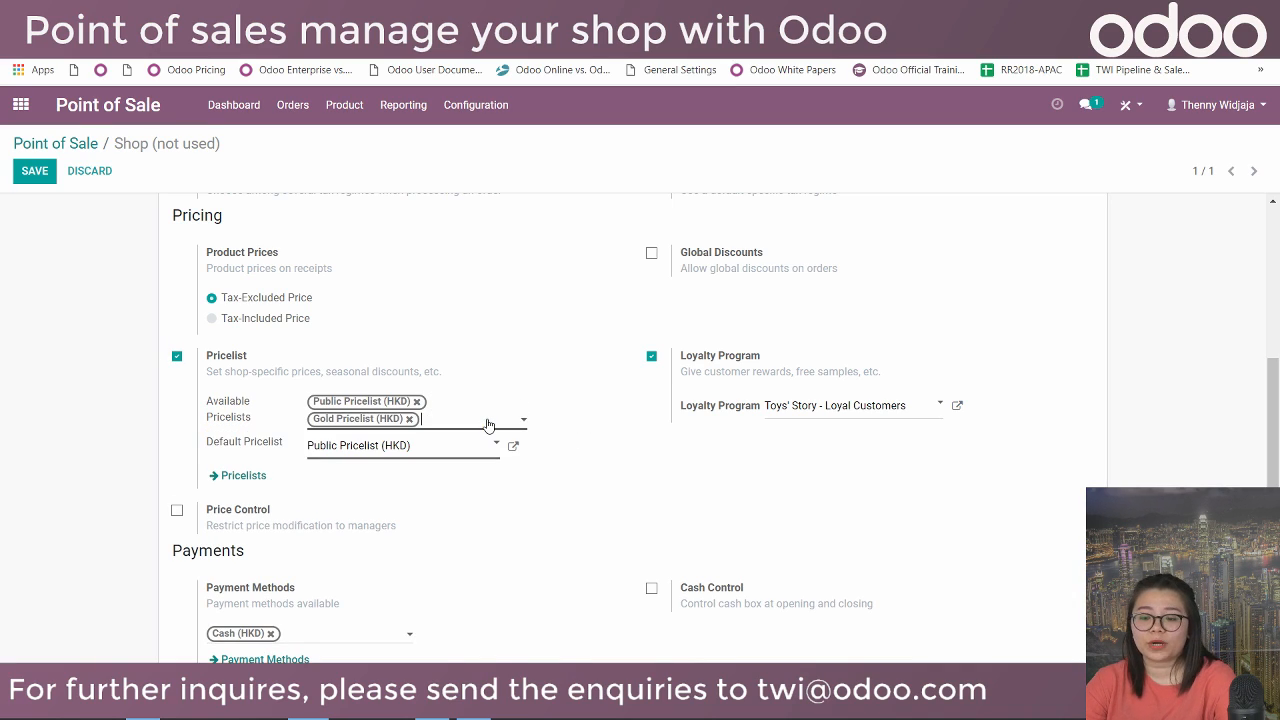
pyautogui.click(400, 457)
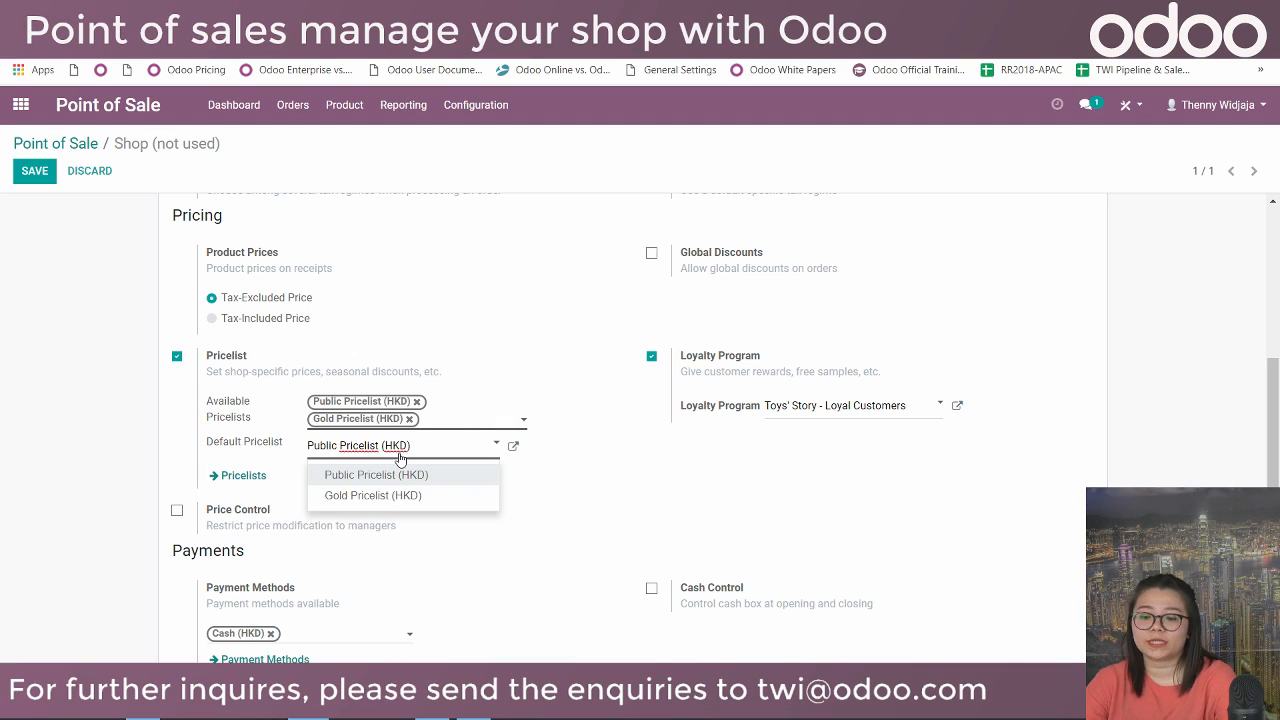
pyautogui.click(400, 457)
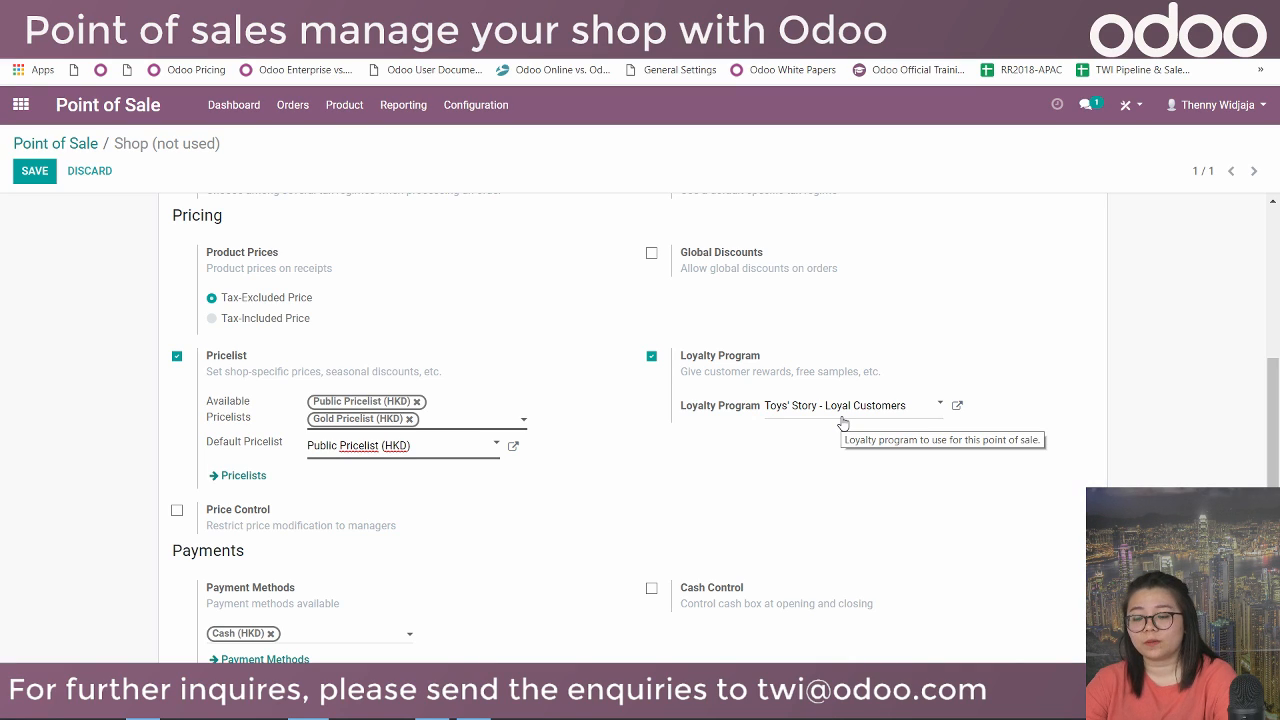
# Keep WH/Stock as the stock location and save the Shop settings.
pyautogui.scroll(-2, 600, 430)
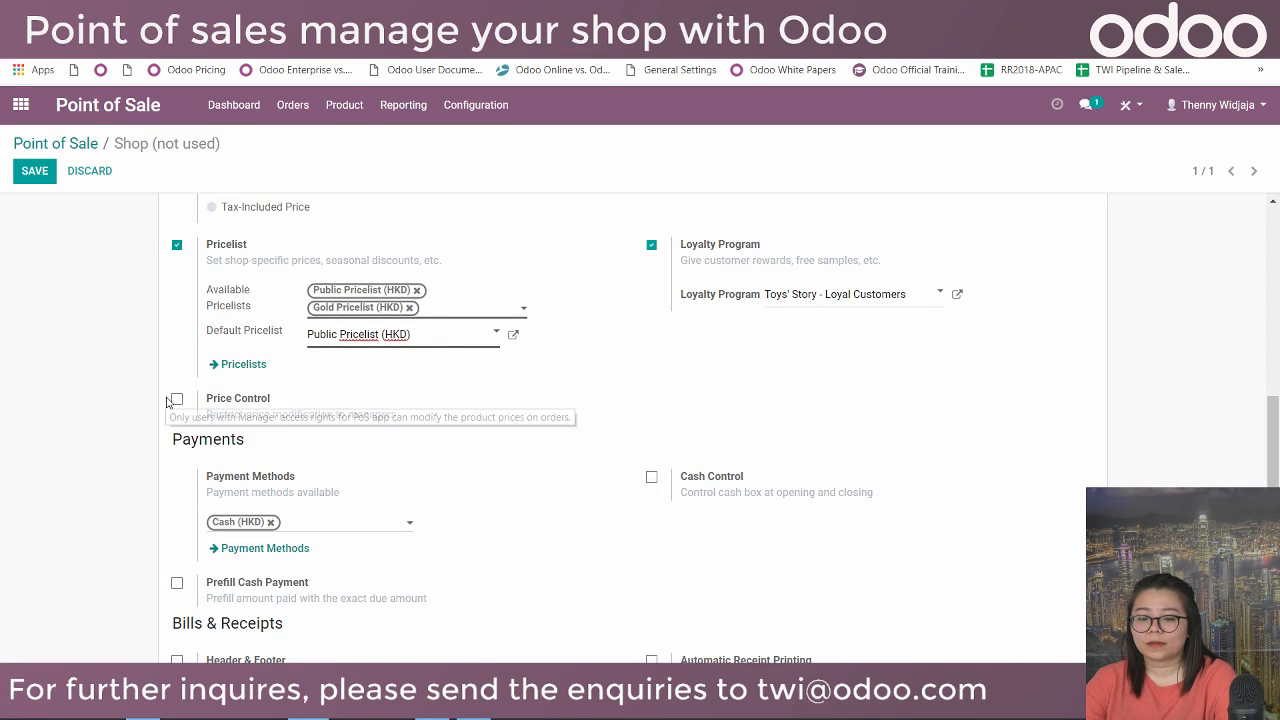
pyautogui.scroll(-4, 168, 401)
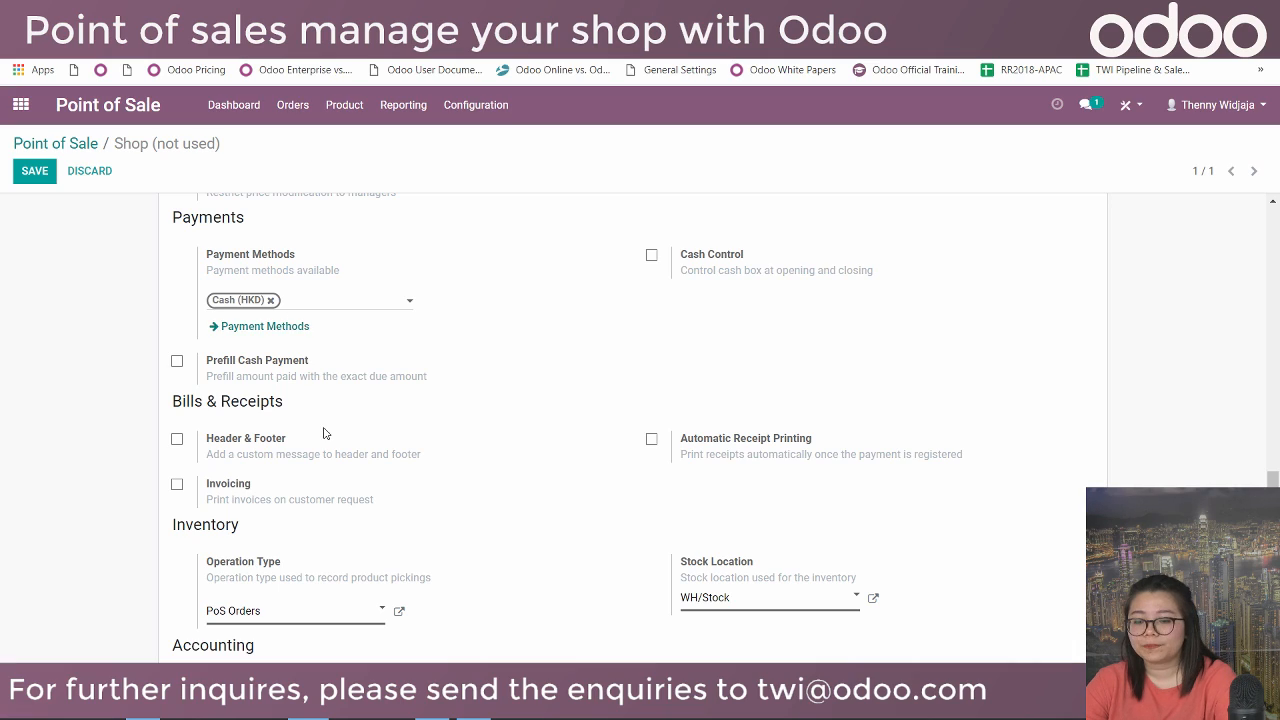
pyautogui.scroll(-2, 323, 432)
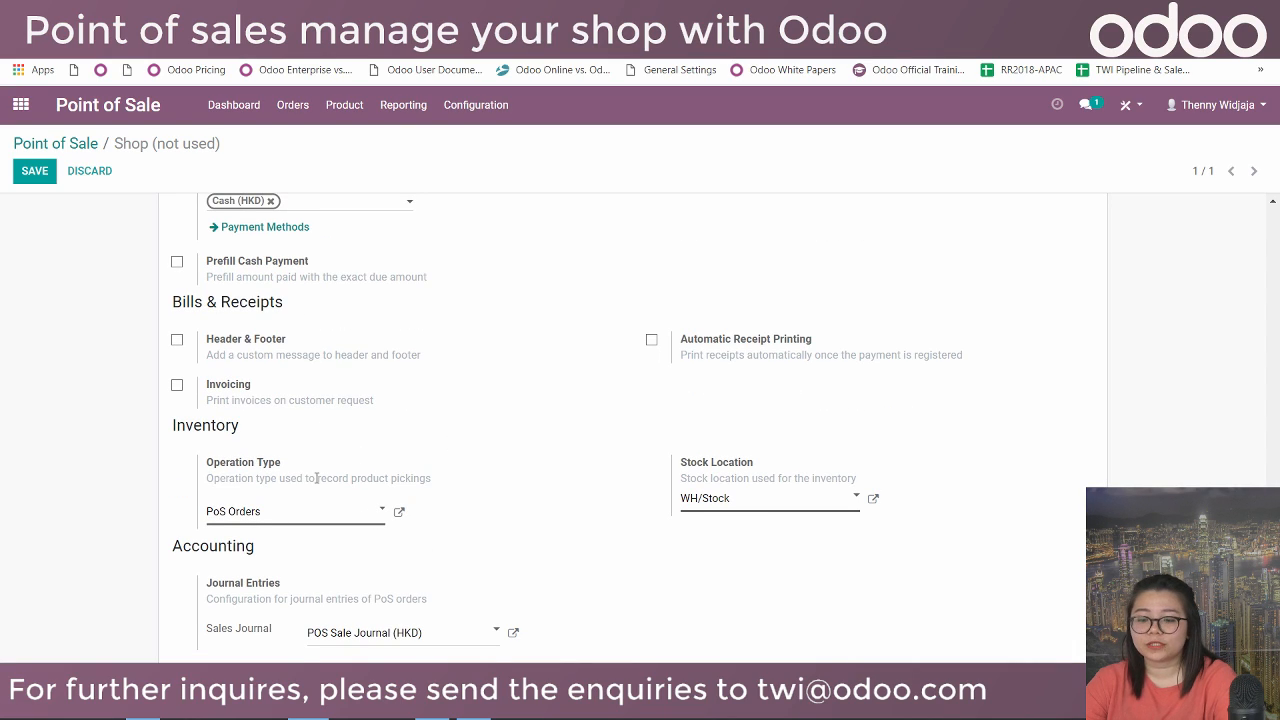
pyautogui.click(725, 505)
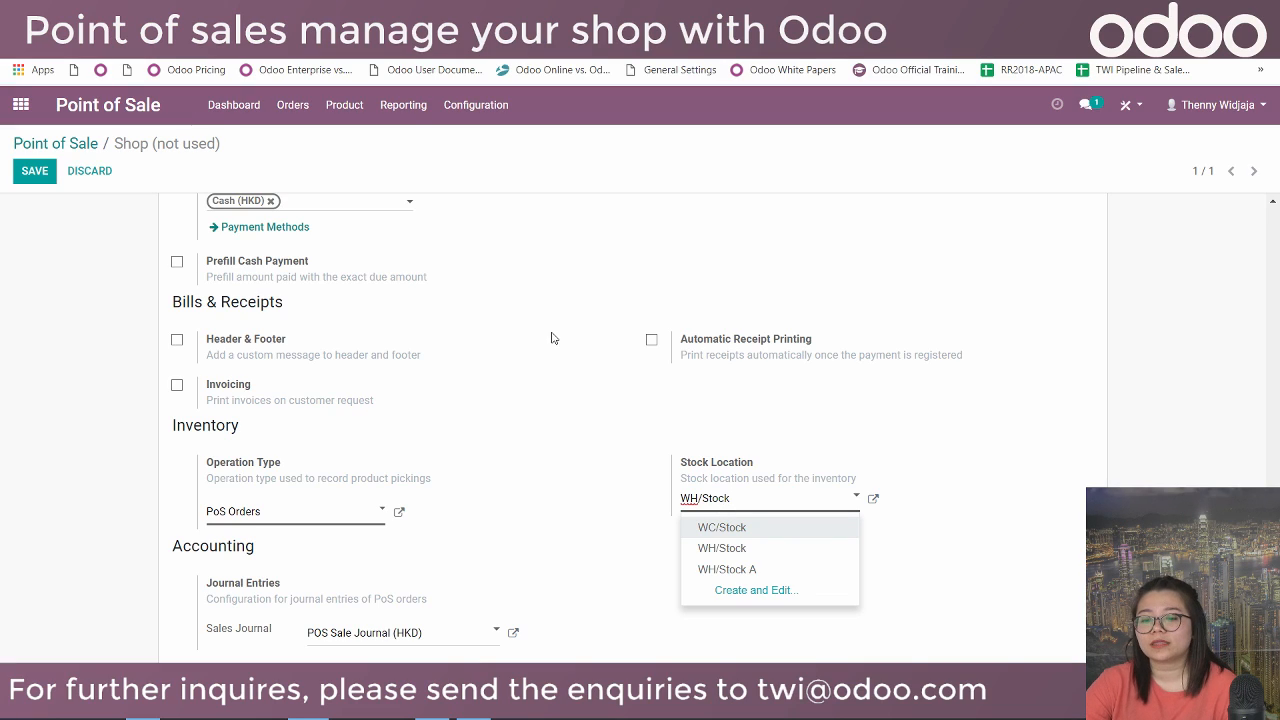
pyautogui.moveTo(242, 145); pyautogui.dragTo(114, 143)
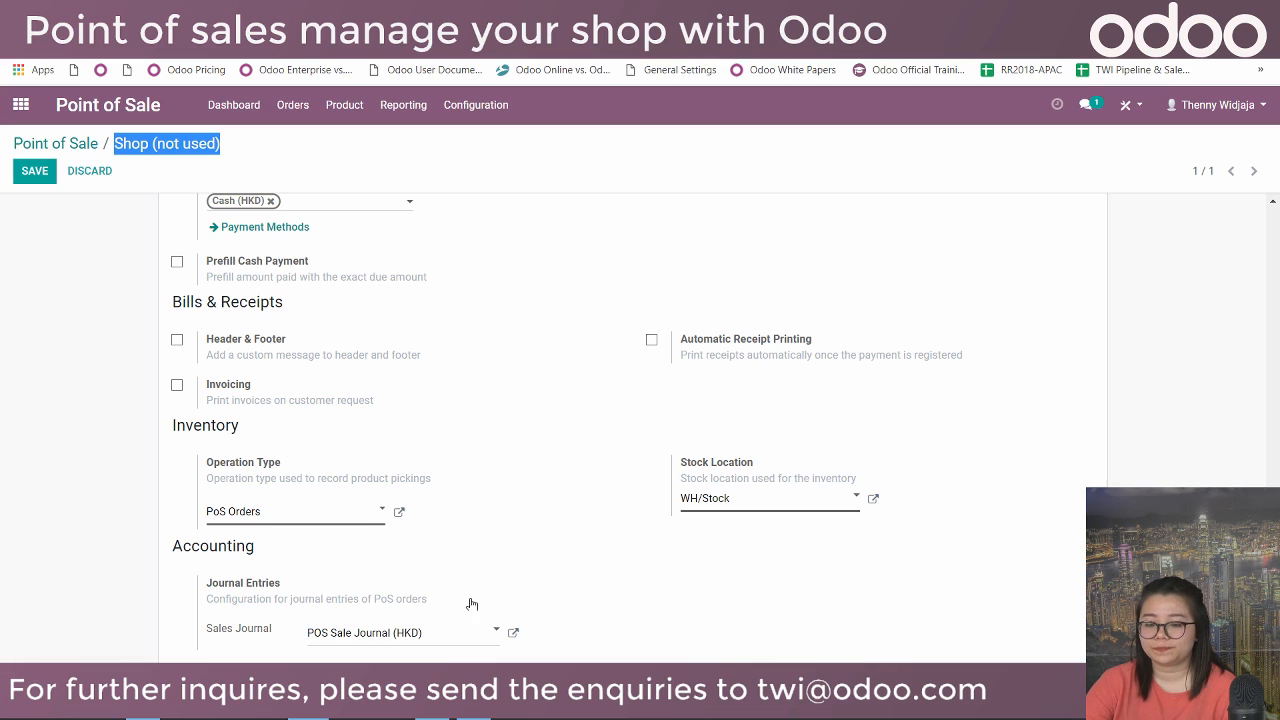
pyautogui.scroll(10, 363, 520)
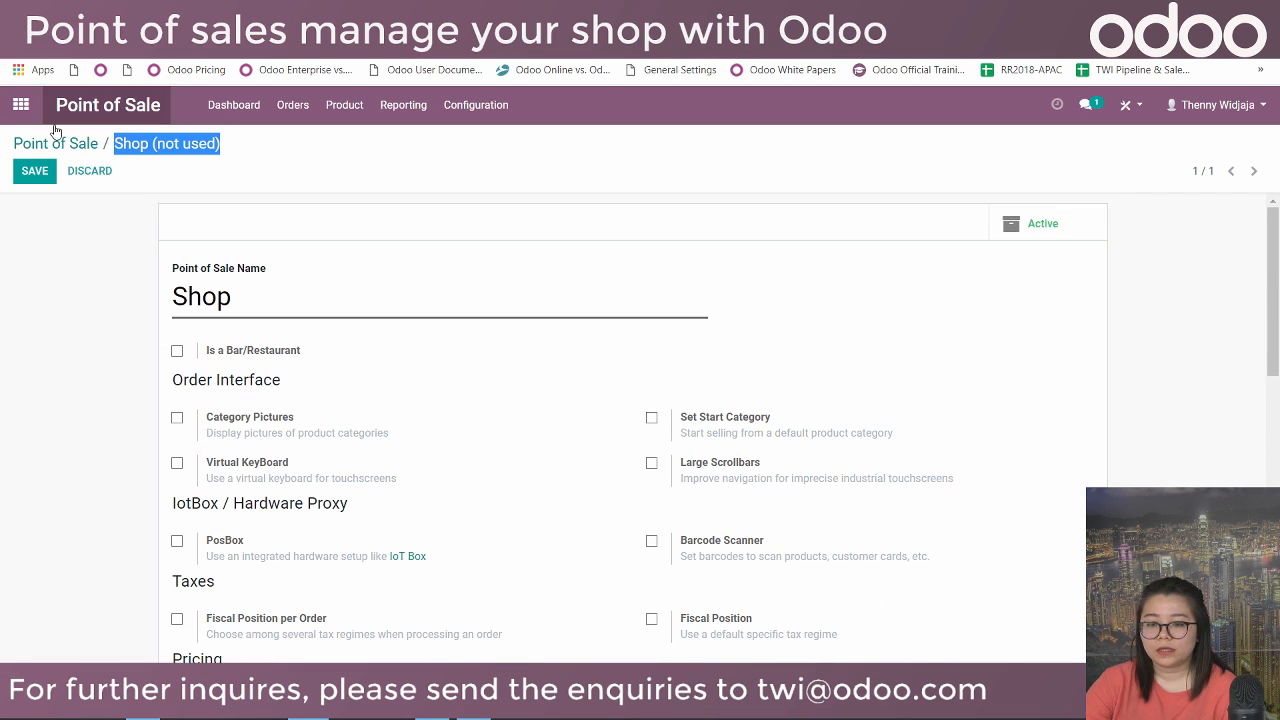
pyautogui.click(38, 172)
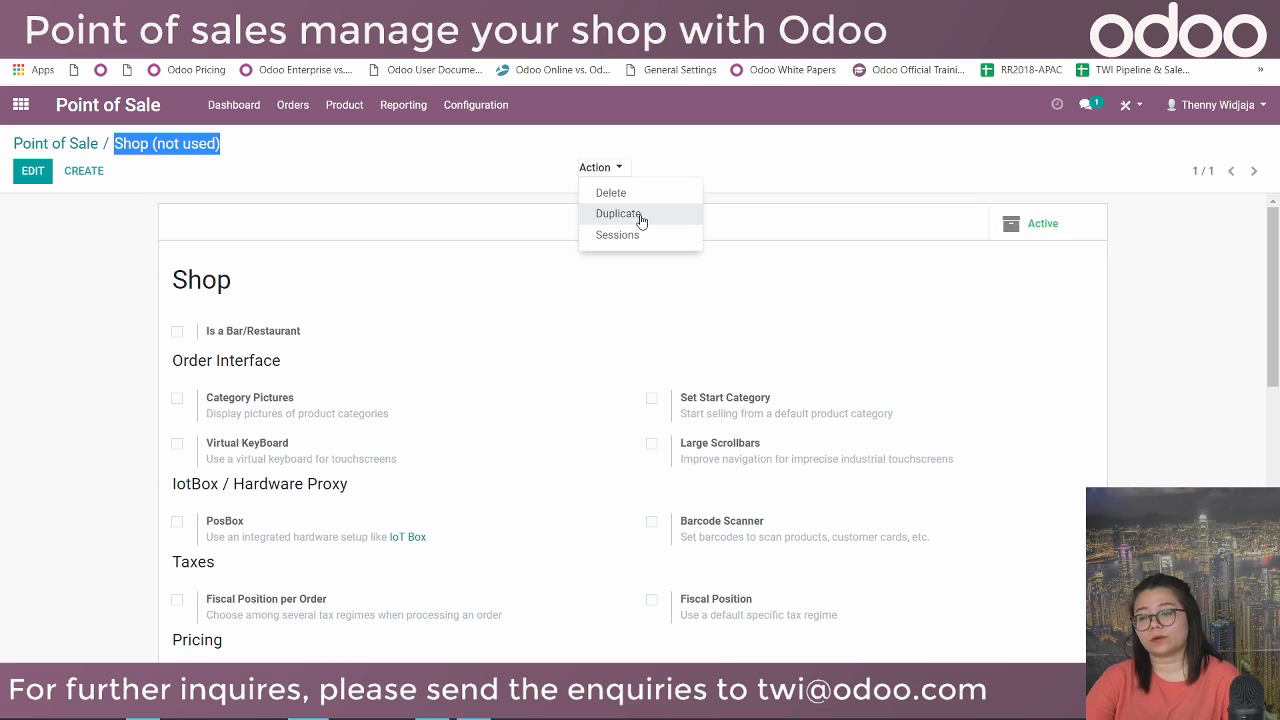
# Duplicate the Shop point of sale as 'Wan Chai Store' and open its stock location choices.
pyautogui.click(641, 216)
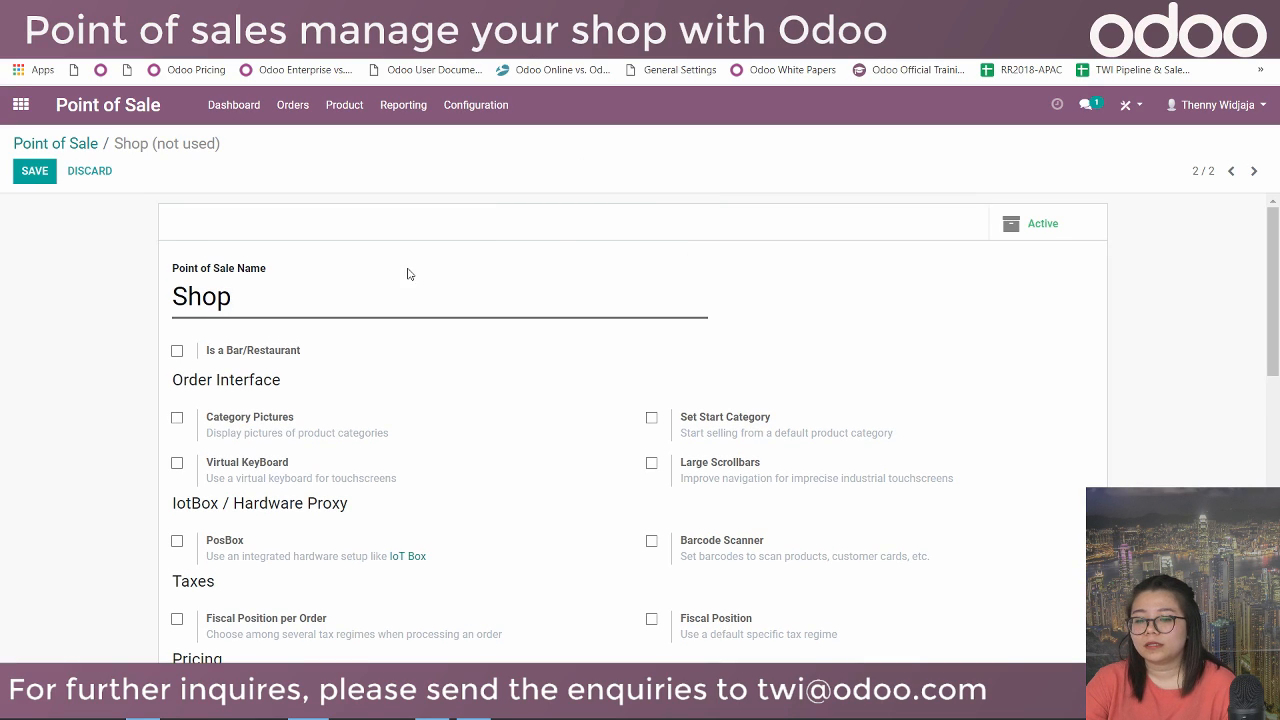
pyautogui.write('Wan C')
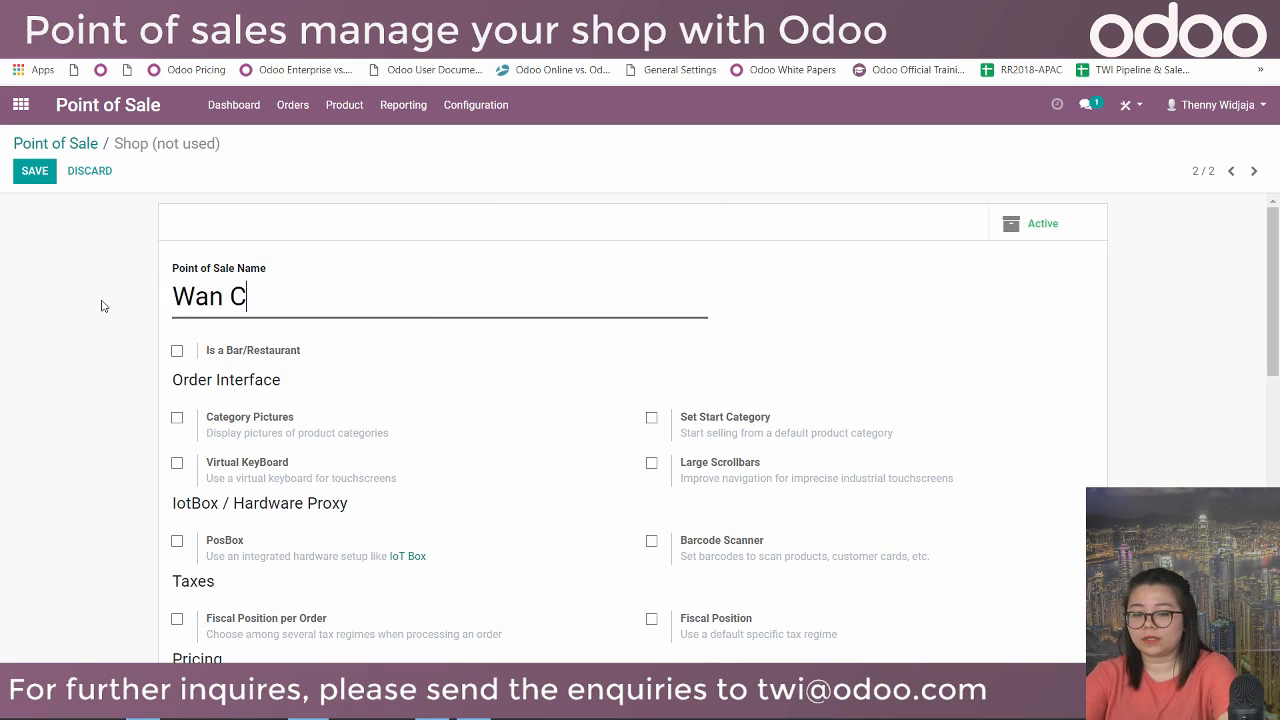
pyautogui.write('hai Store')
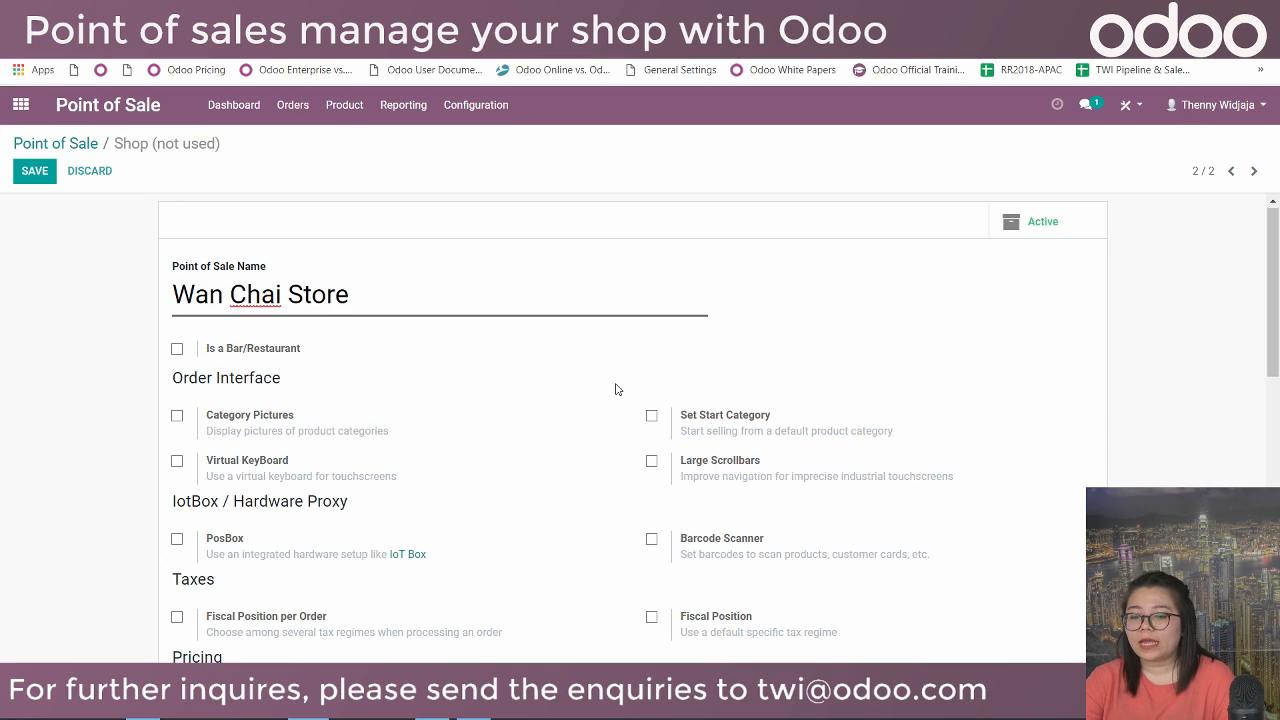
pyautogui.scroll(-3, 617, 390)
pyautogui.scroll(-3, 617, 390)
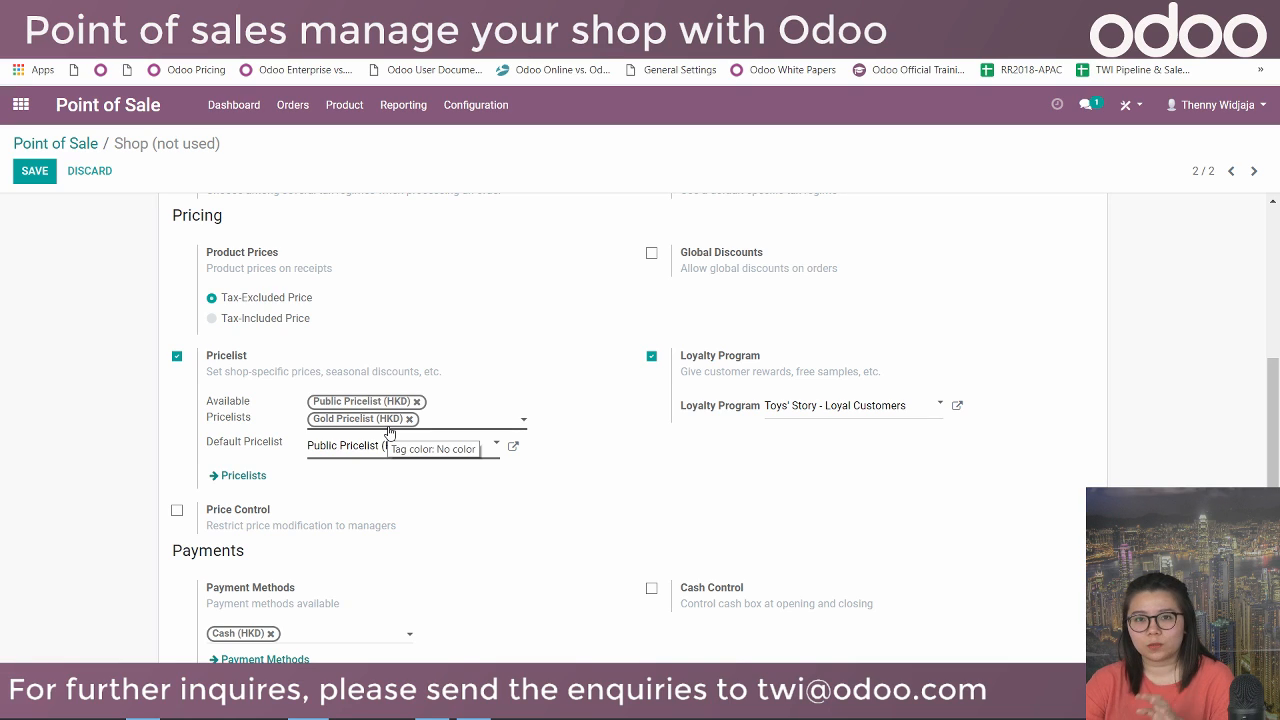
pyautogui.scroll(-5, 446, 449)
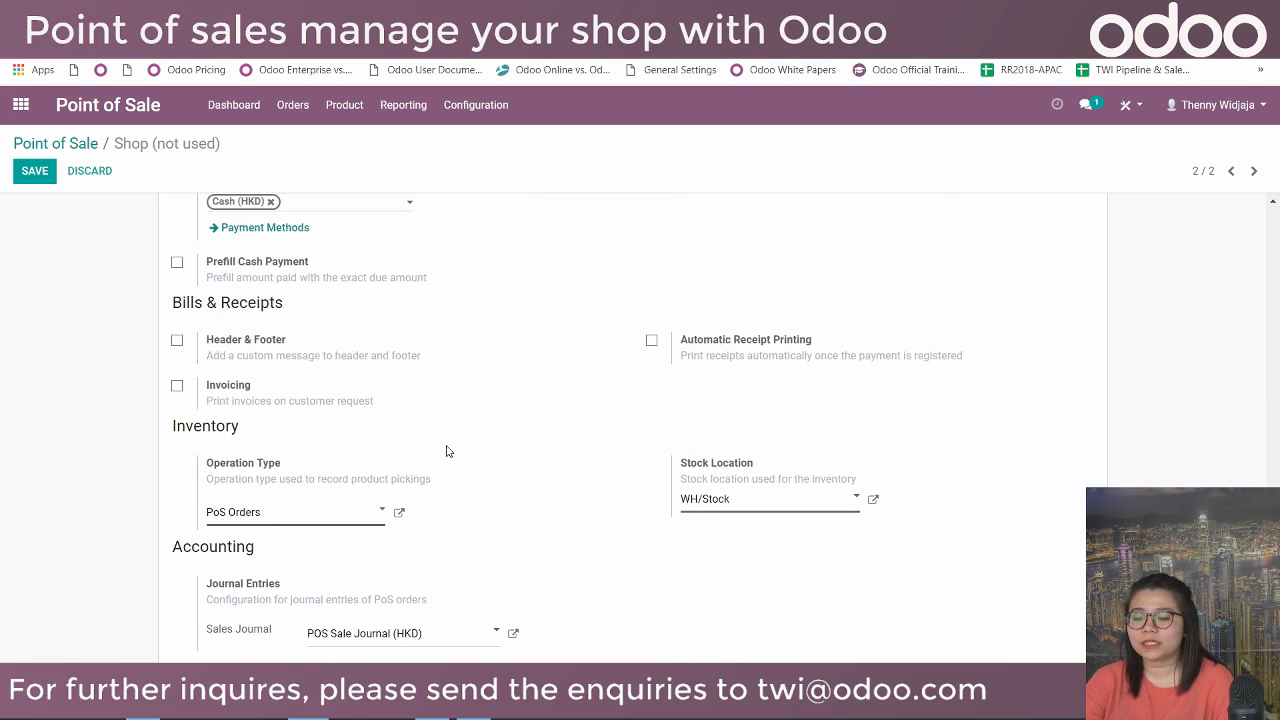
pyautogui.click(732, 510)
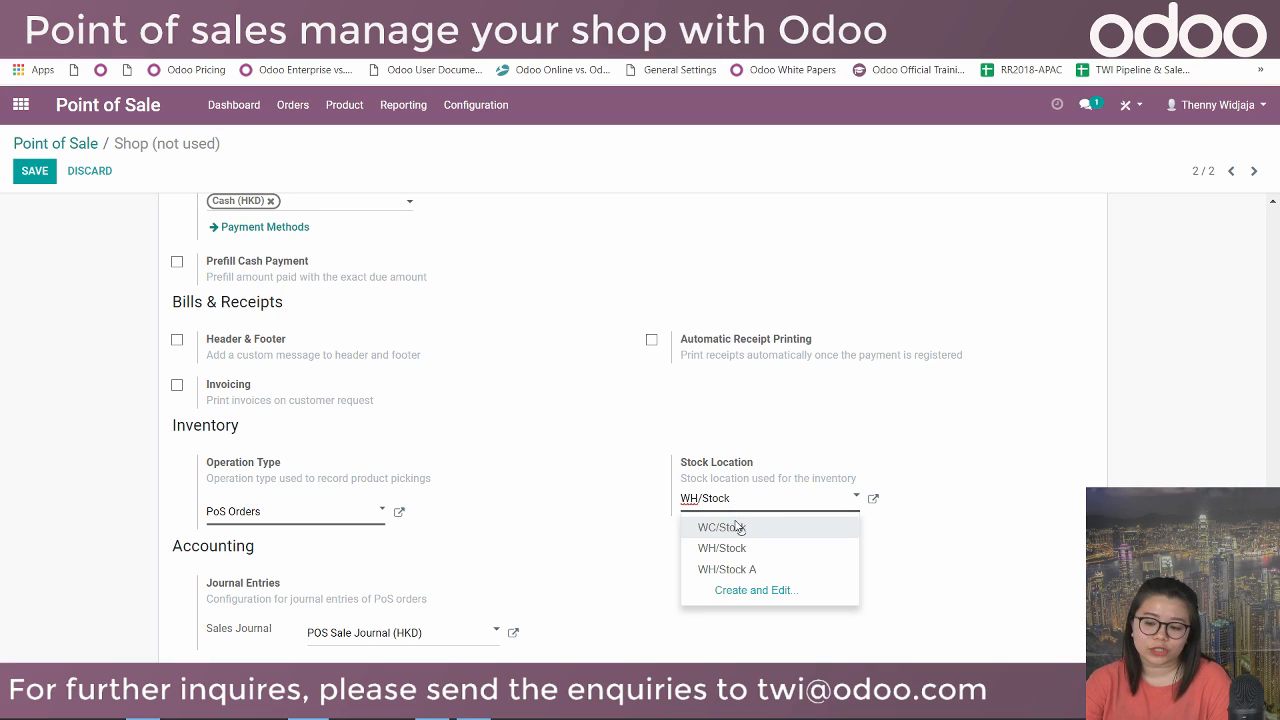
# Set Wan Chai Store's stock location to WC/Stock, save it, and return to the shop list.
pyautogui.click(747, 530)
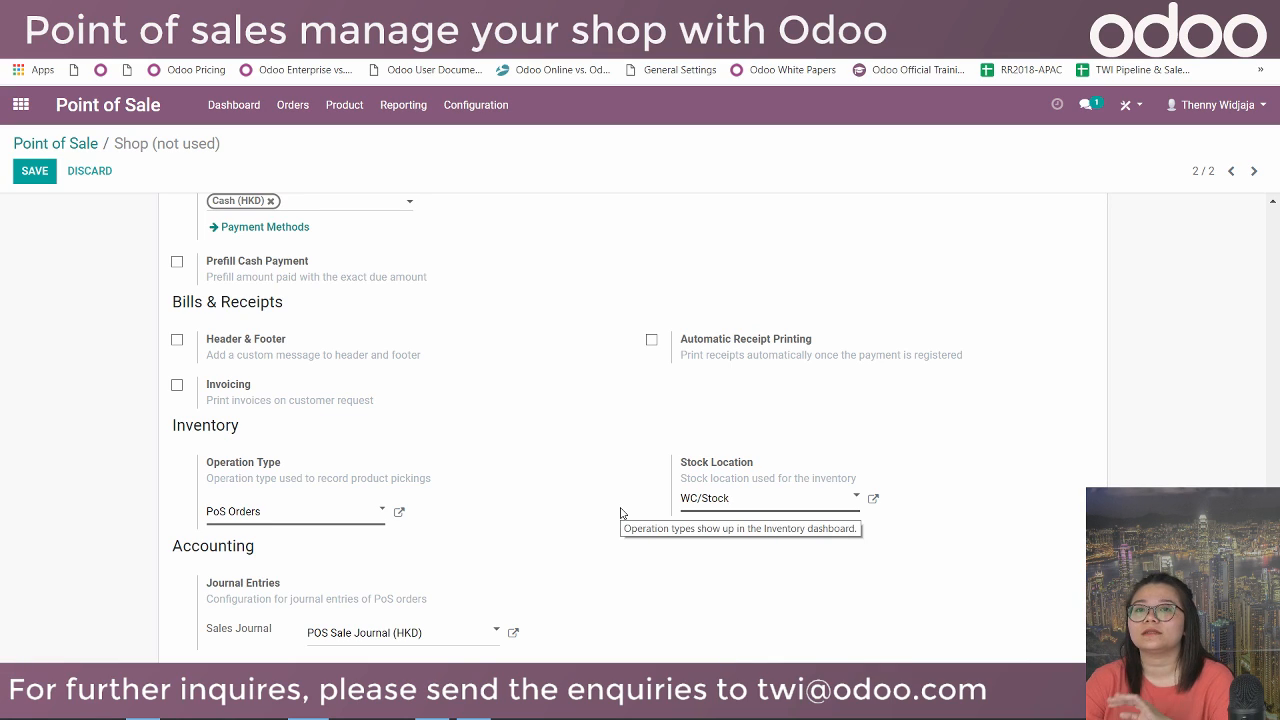
pyautogui.scroll(6, 94, 243)
pyautogui.click(34, 170)
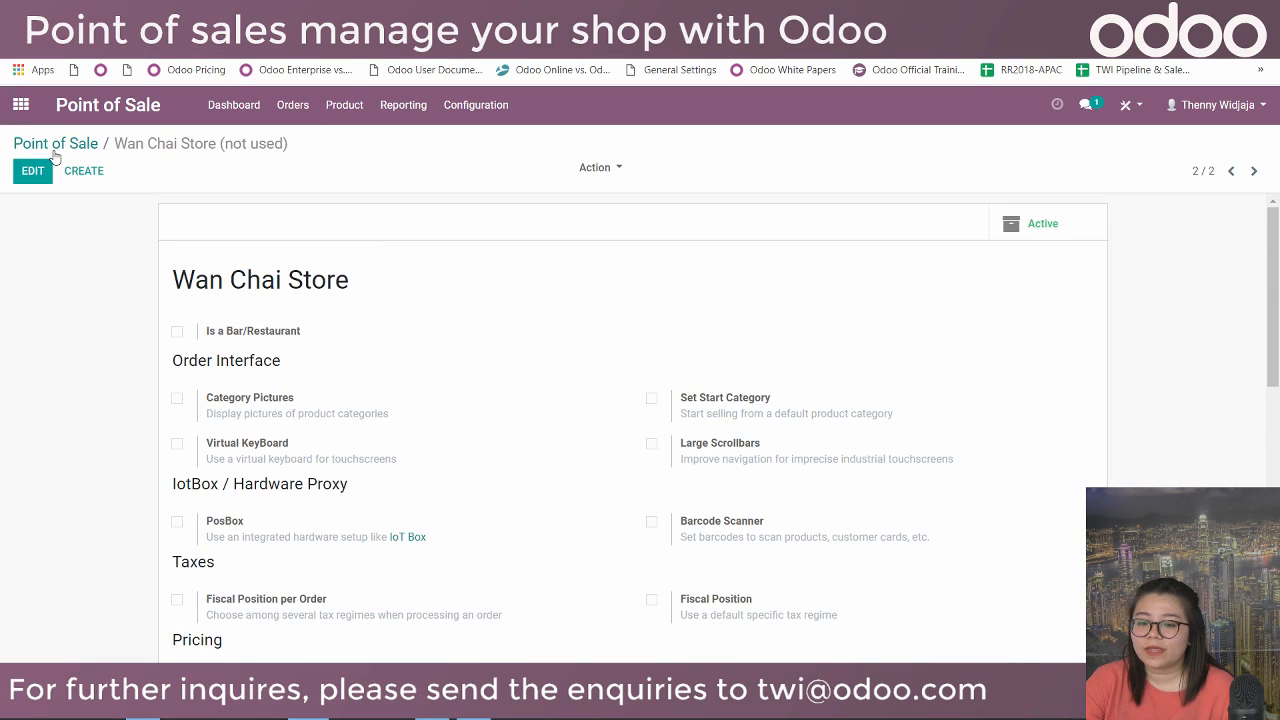
pyautogui.click(60, 143)
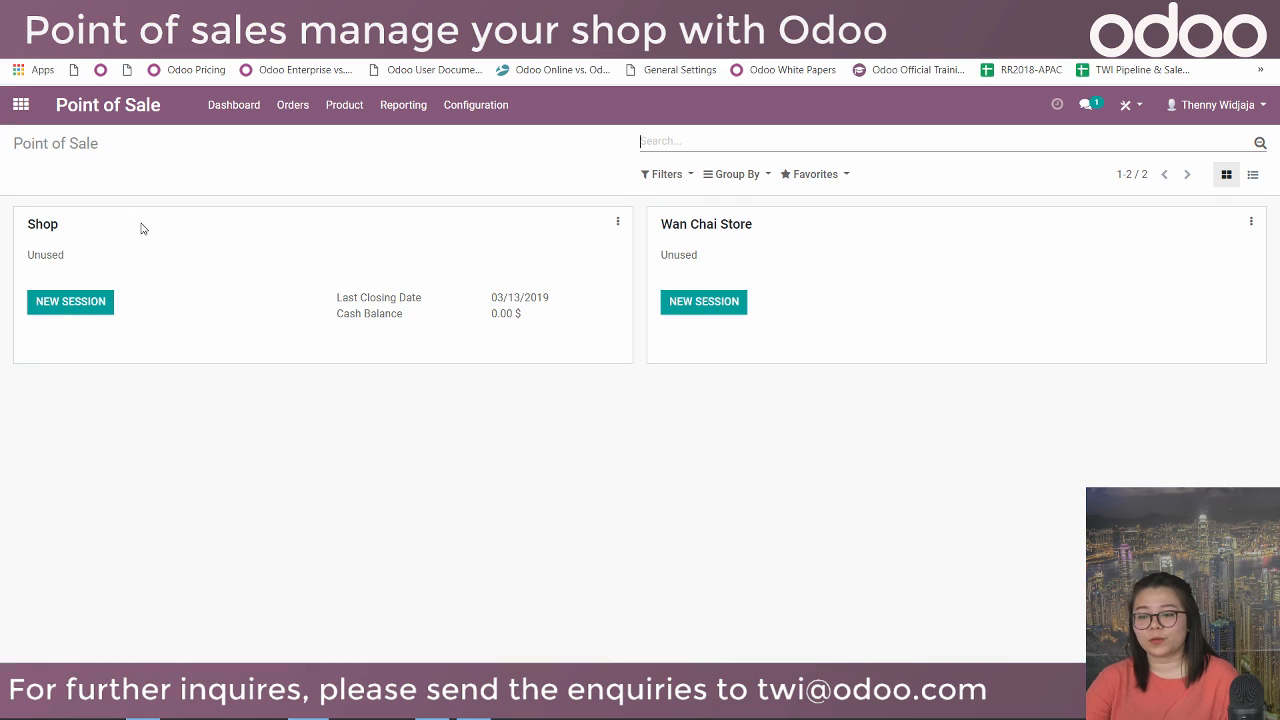
# Start a new selling session on the Shop point of sale.
pyautogui.click(88, 303)
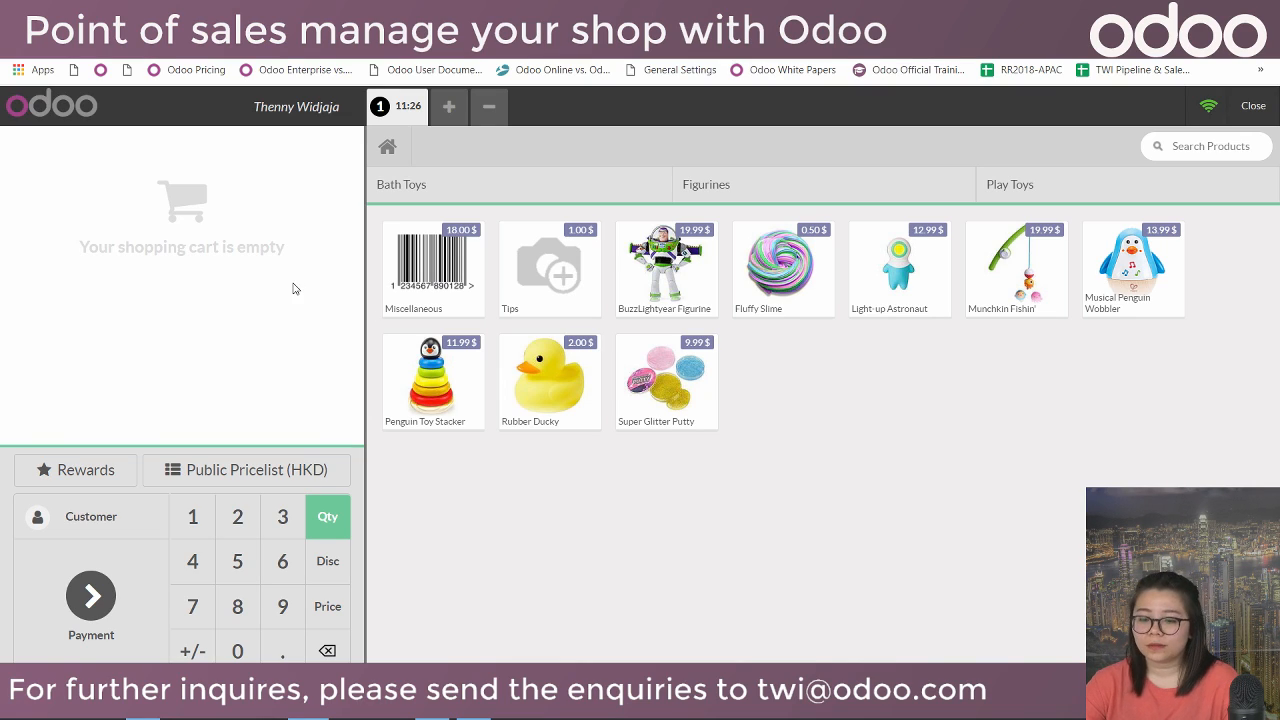
# Set the Gold Pricelist loyalty customer on the current order.
pyautogui.click(115, 516)
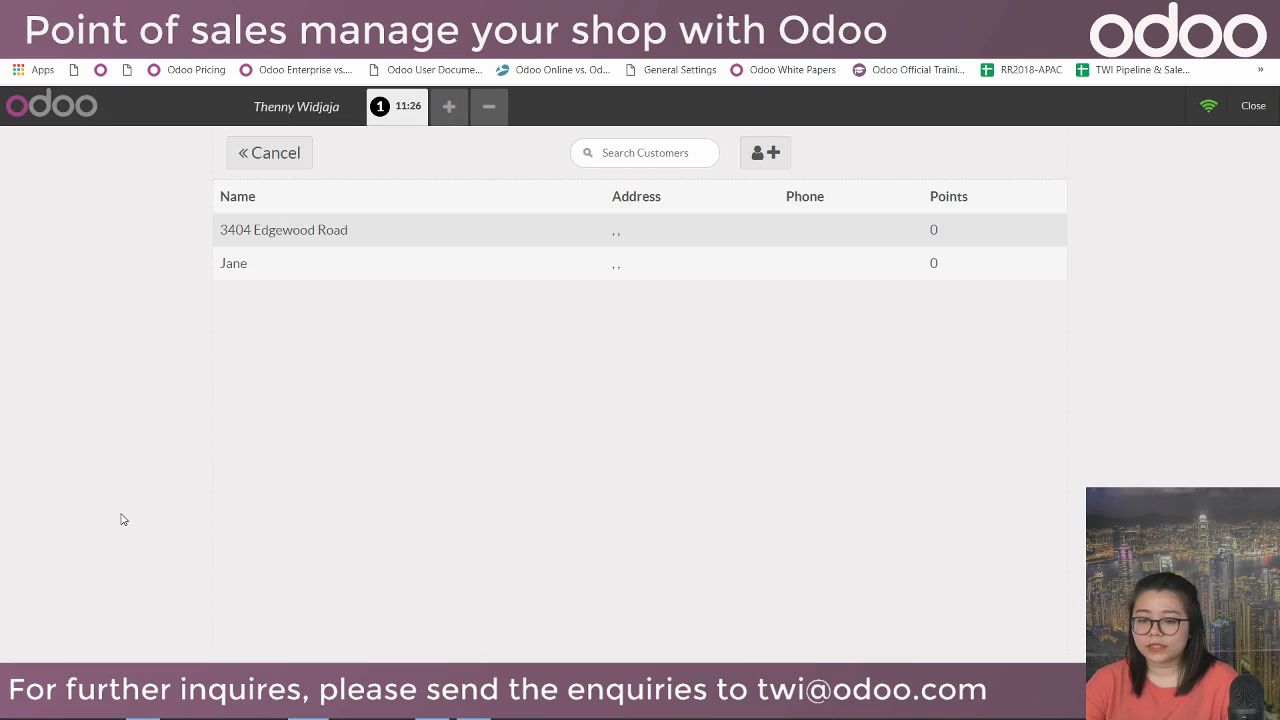
pyautogui.click(377, 271)
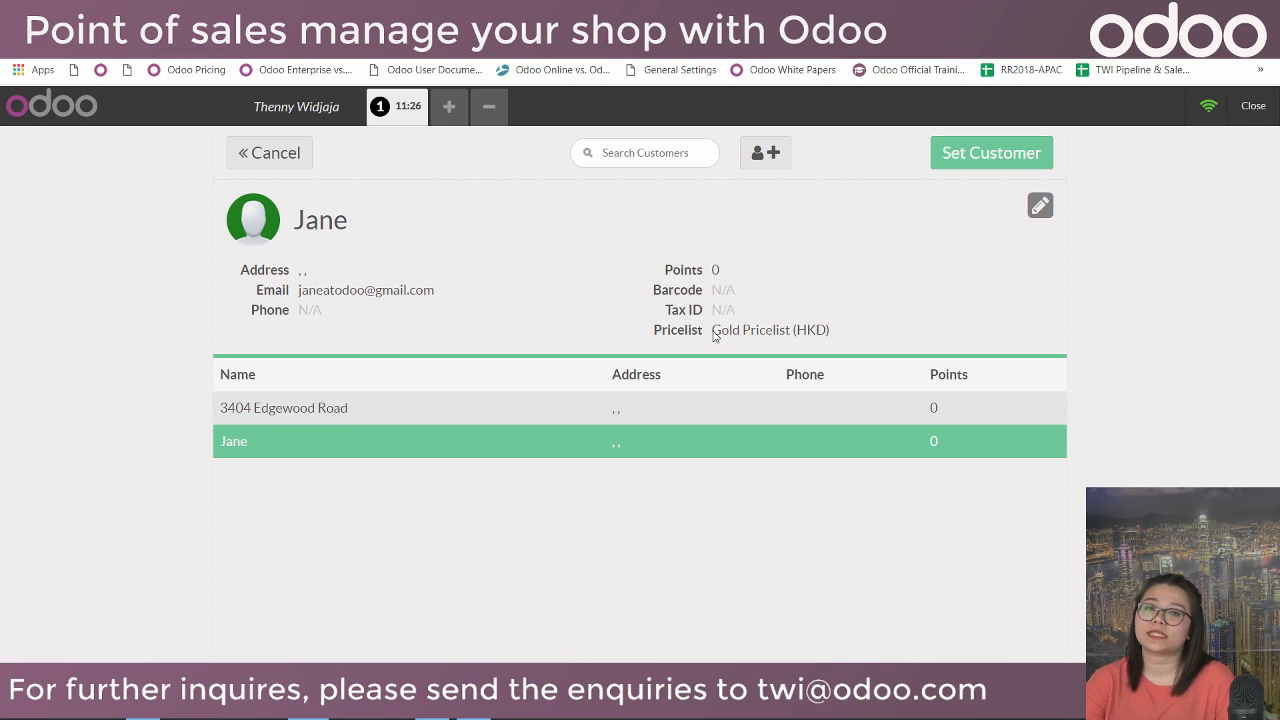
pyautogui.click(277, 161)
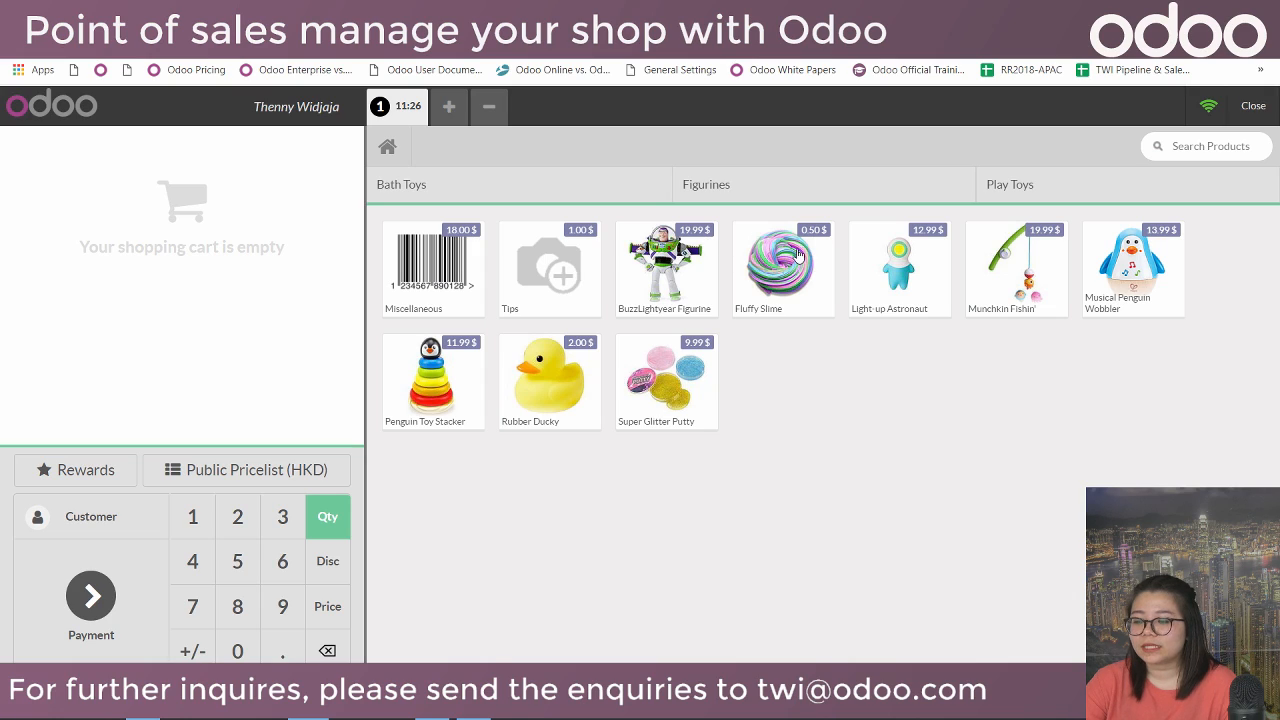
pyautogui.click(110, 518)
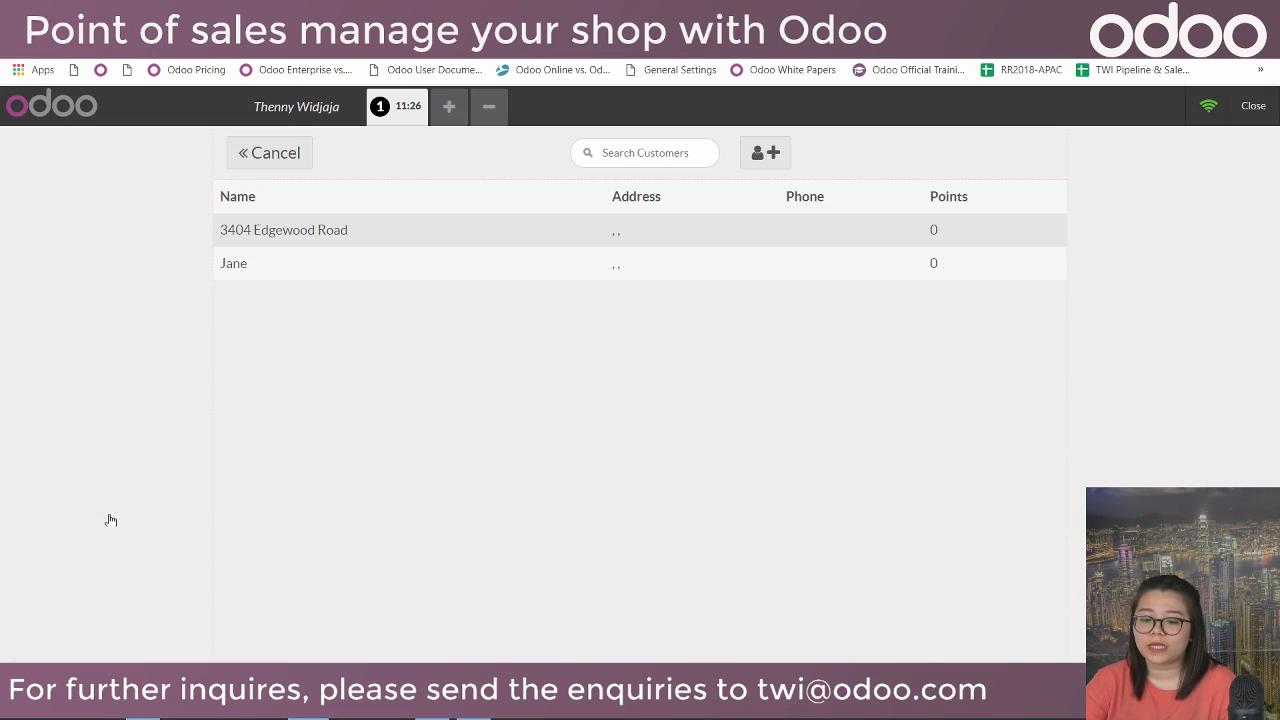
pyautogui.click(772, 268)
pyautogui.click(1036, 158)
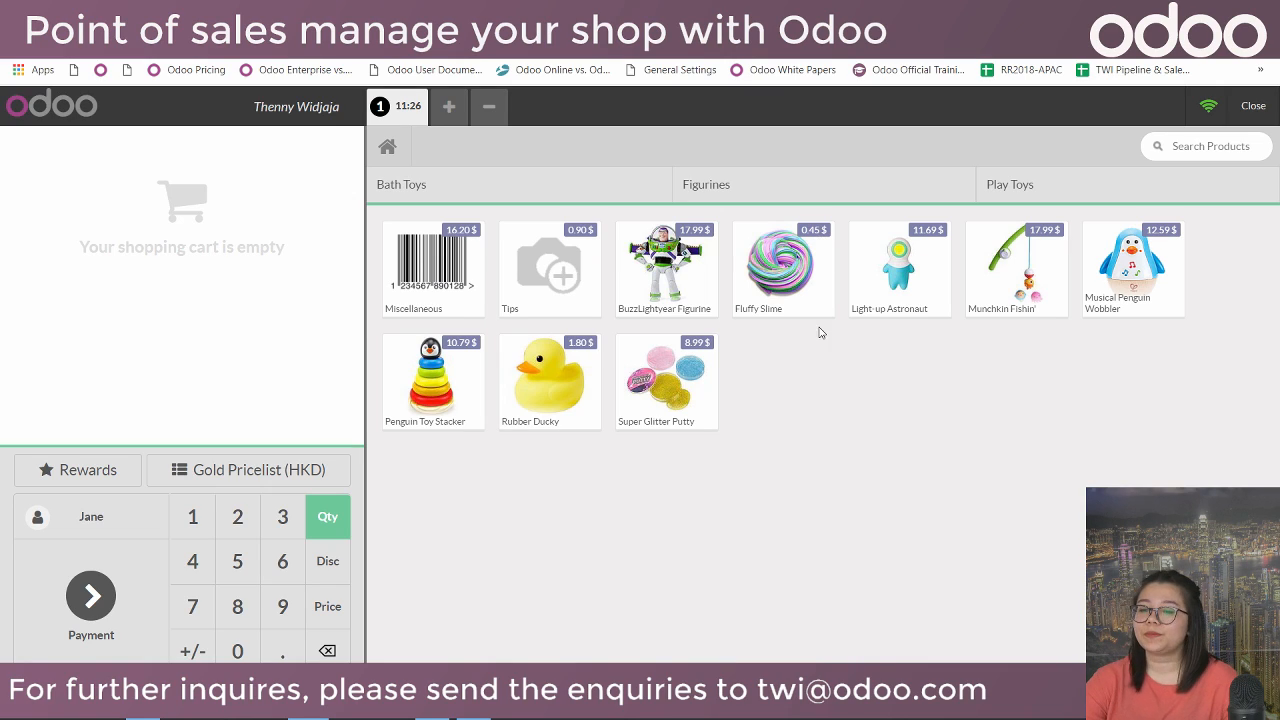
pyautogui.click(542, 184)
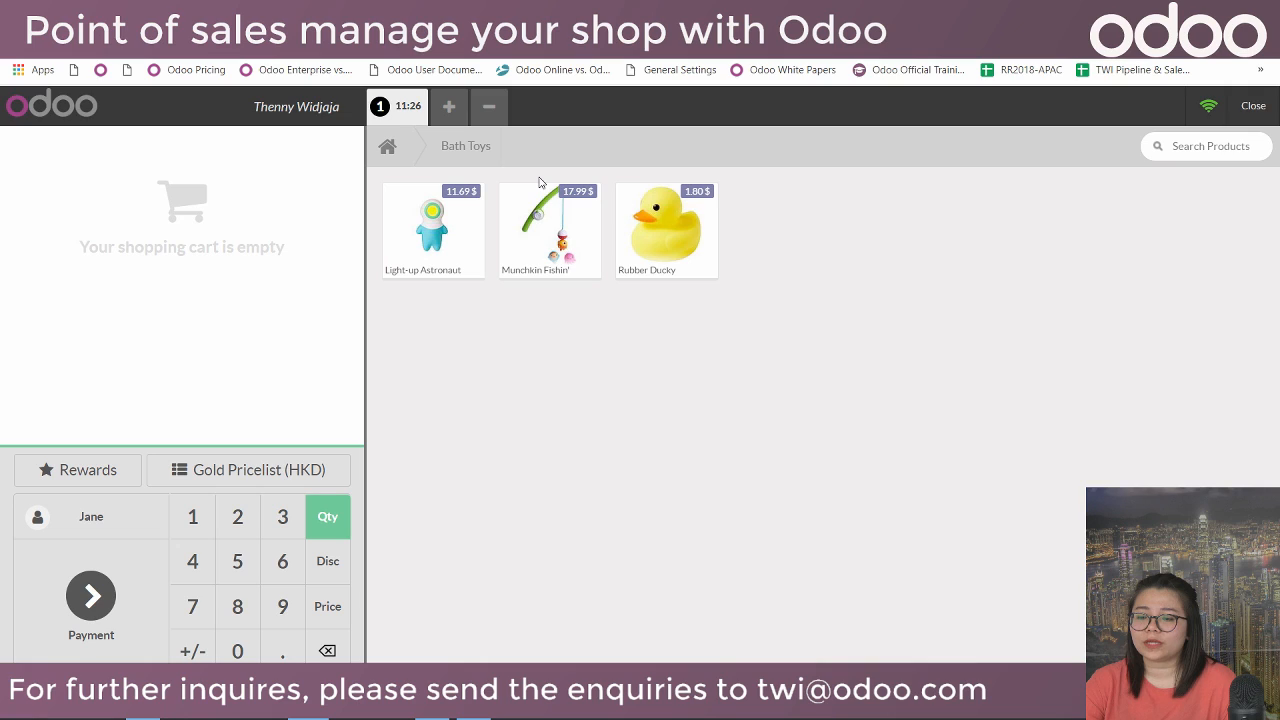
pyautogui.click(388, 146)
pyautogui.click(466, 188)
pyautogui.click(393, 147)
pyautogui.click(726, 186)
pyautogui.click(390, 150)
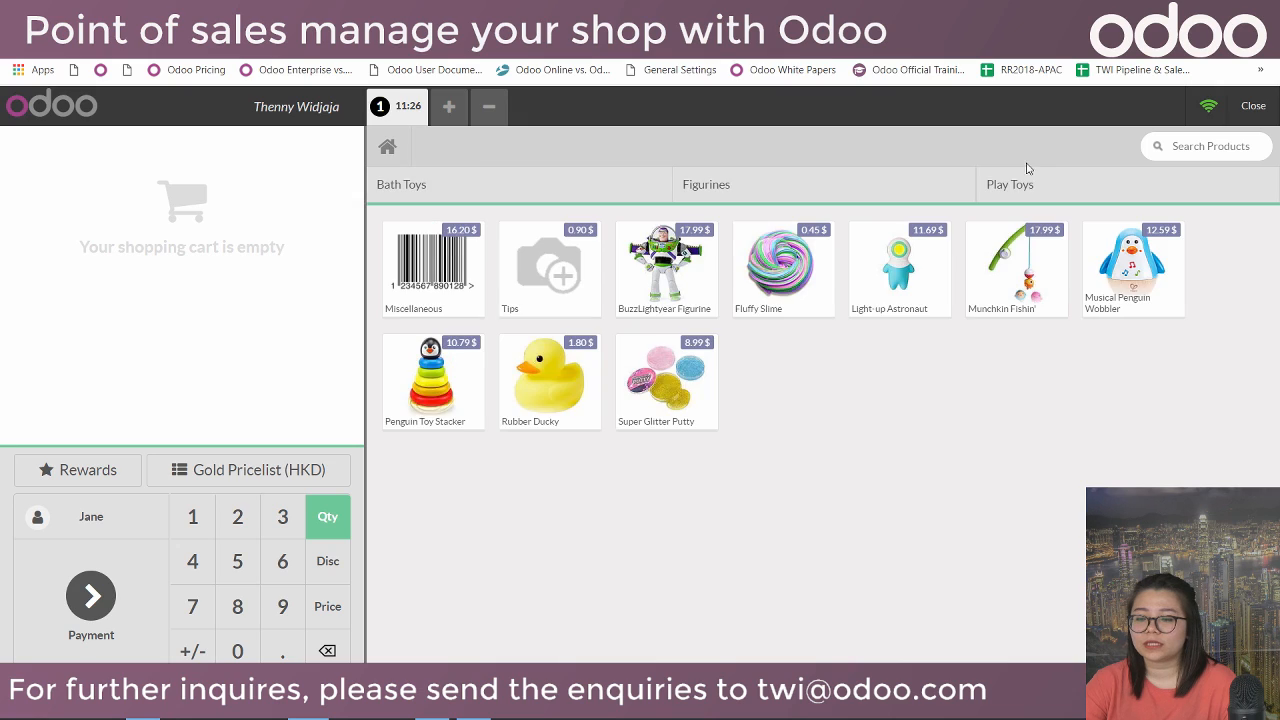
pyautogui.click(1055, 170)
pyautogui.click(389, 148)
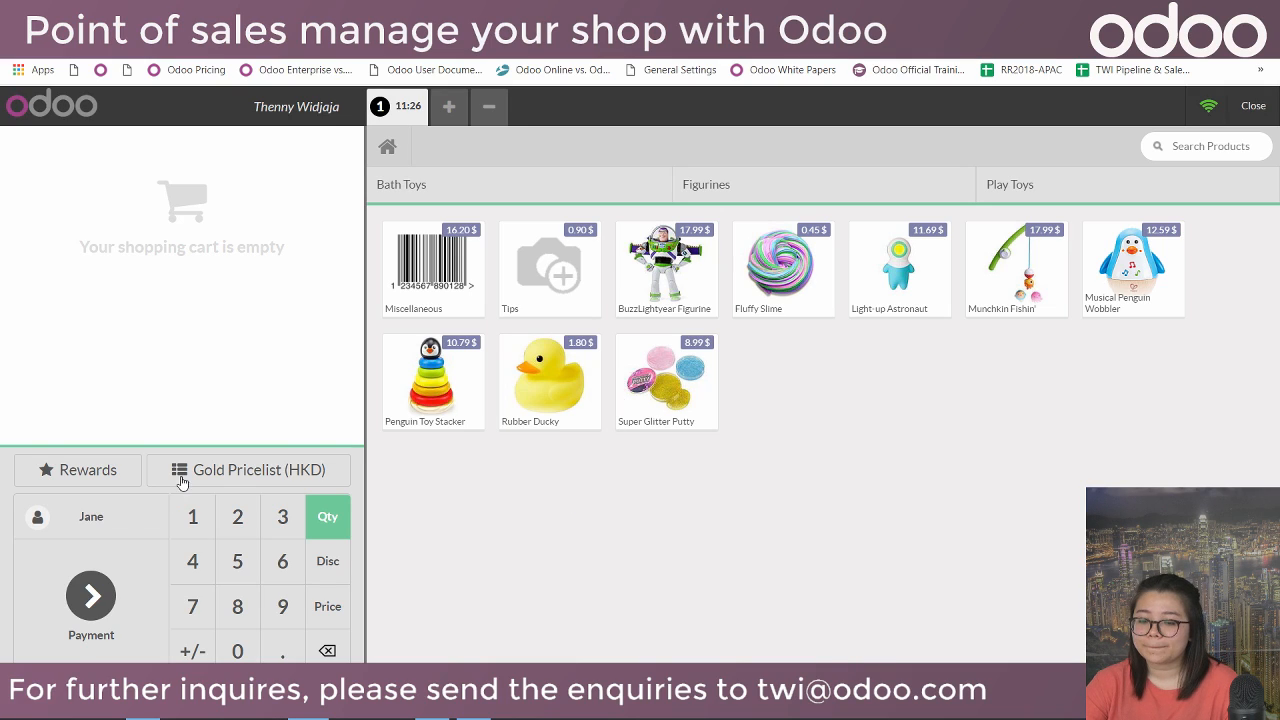
pyautogui.click(108, 469)
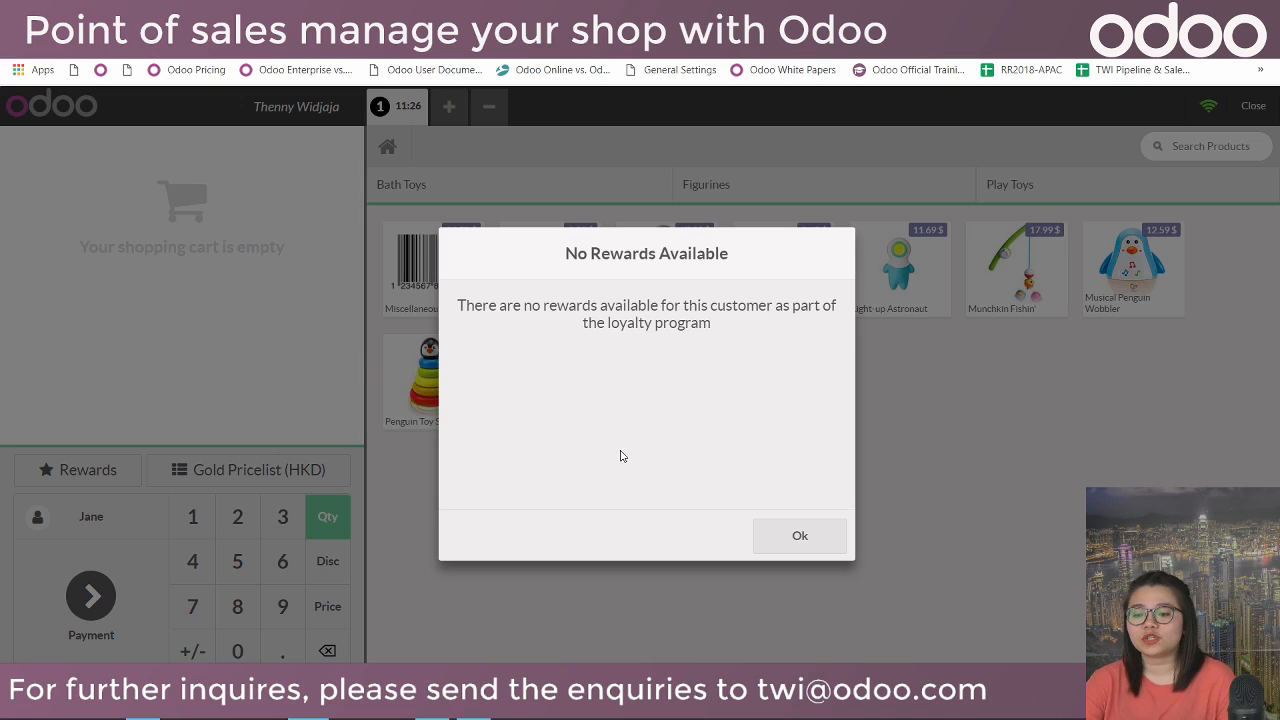
pyautogui.click(795, 545)
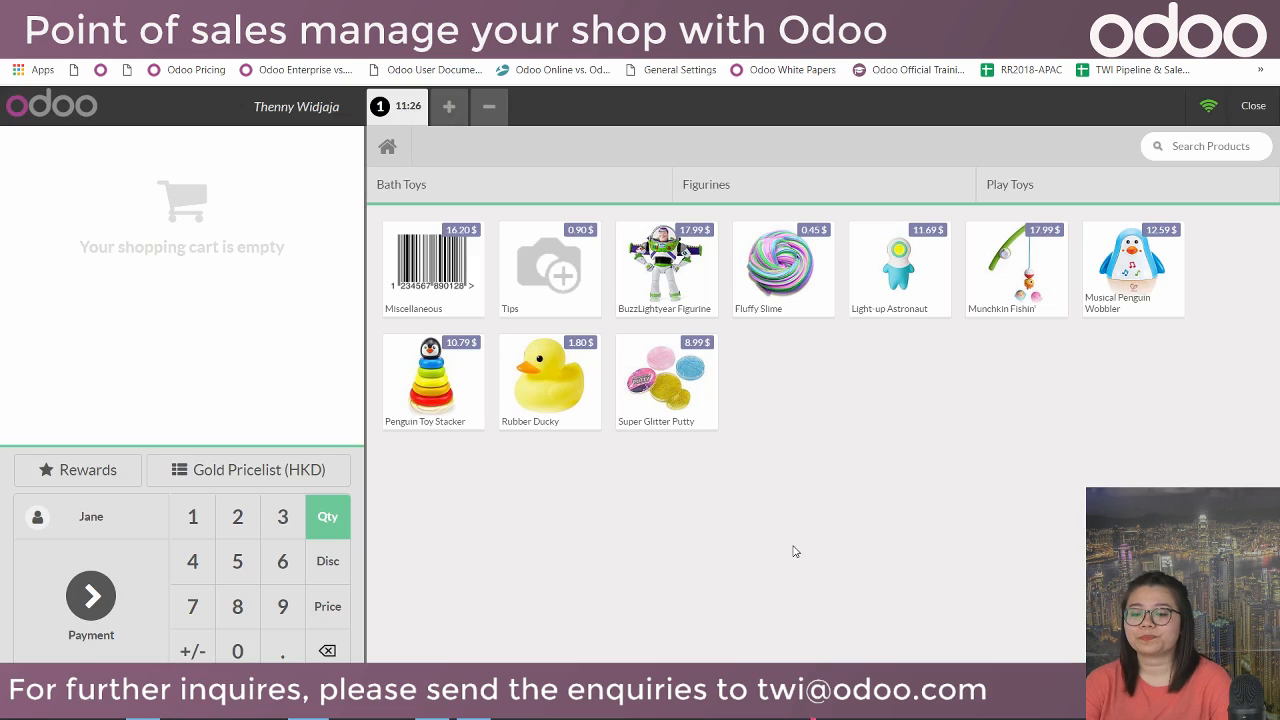
pyautogui.click(215, 466)
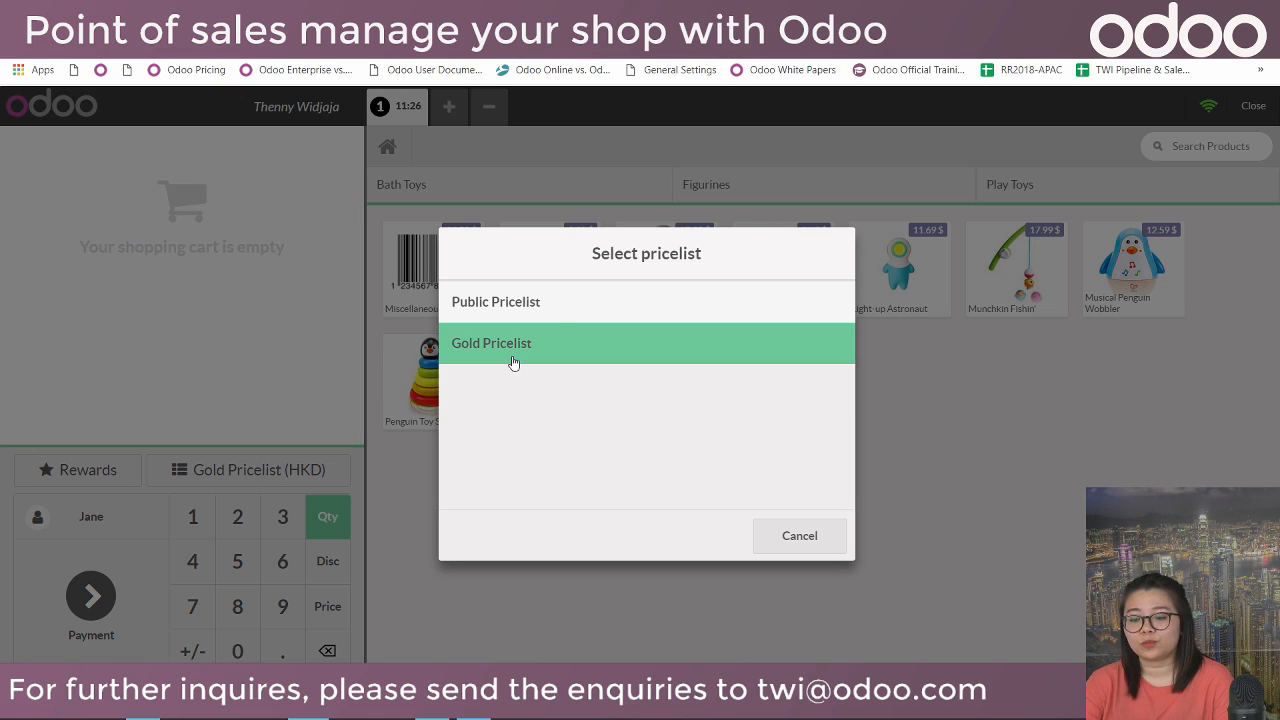
pyautogui.click(800, 537)
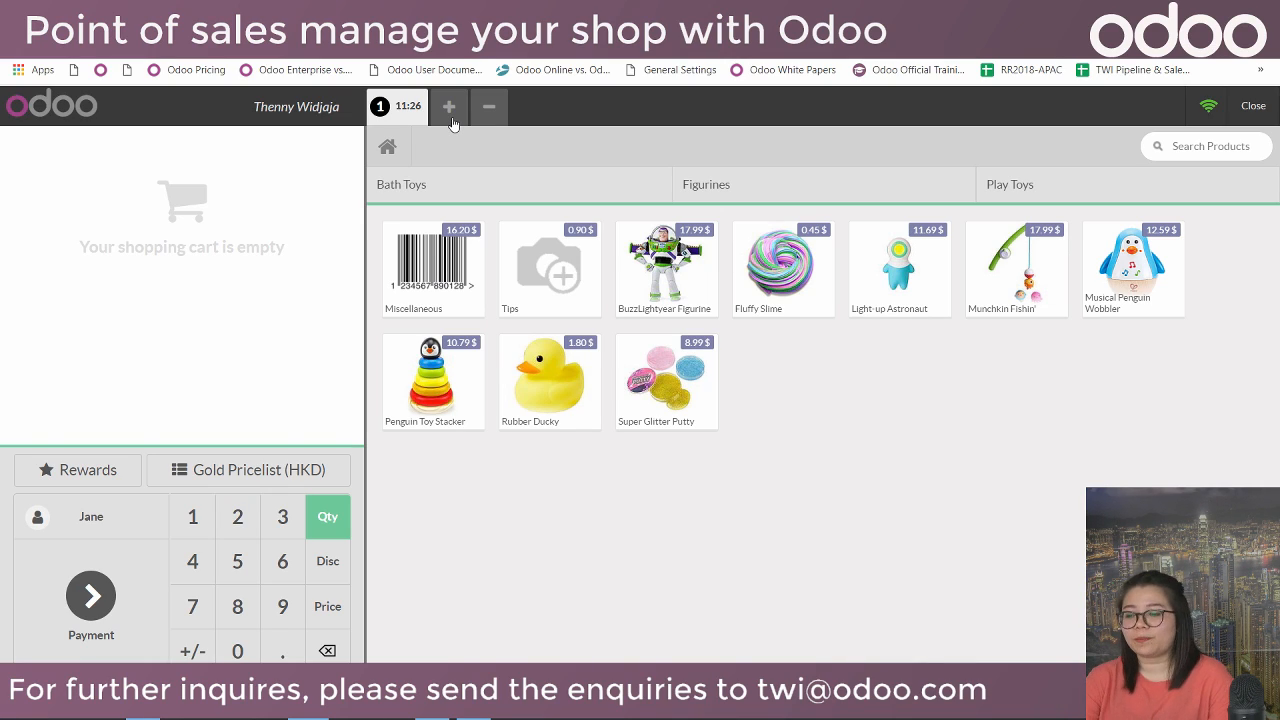
pyautogui.doubleClick(901, 289)
# Put 4 Light-up Astronauts and one Super Glitter Putty in the cart and go to the 55.75 $ payment.
pyautogui.click(901, 289)
pyautogui.click(901, 289)
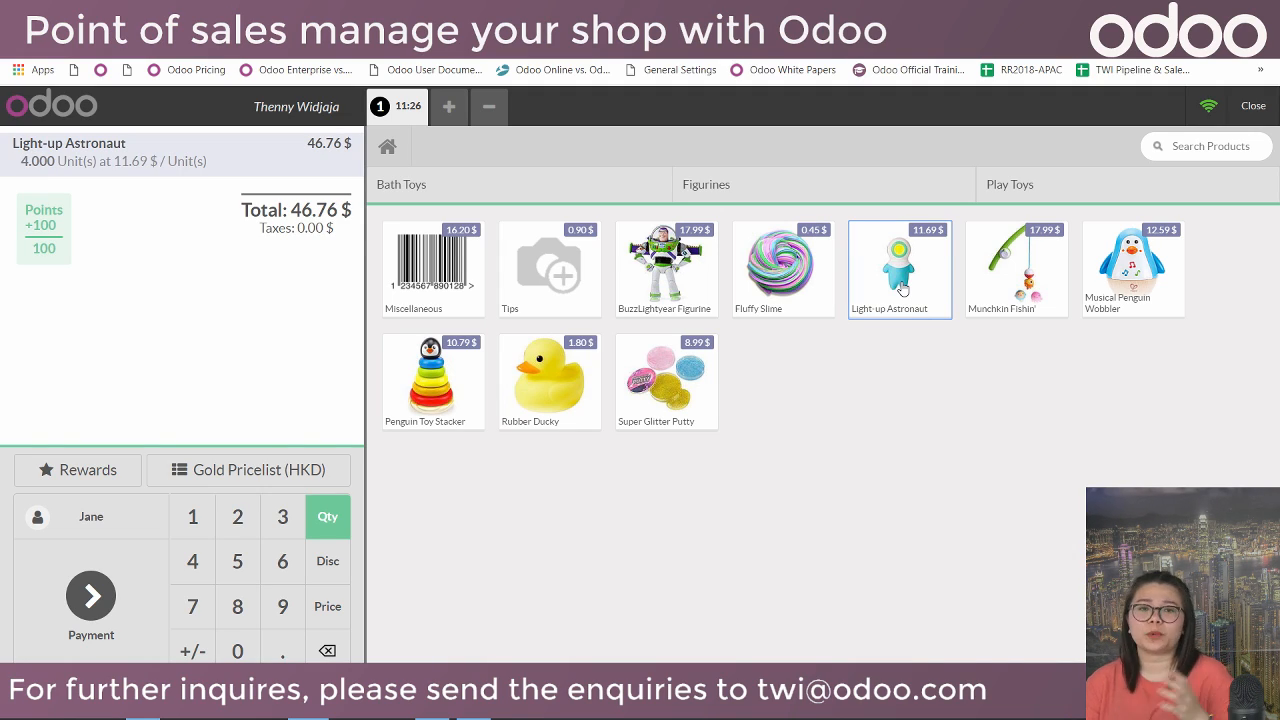
pyautogui.click(461, 118)
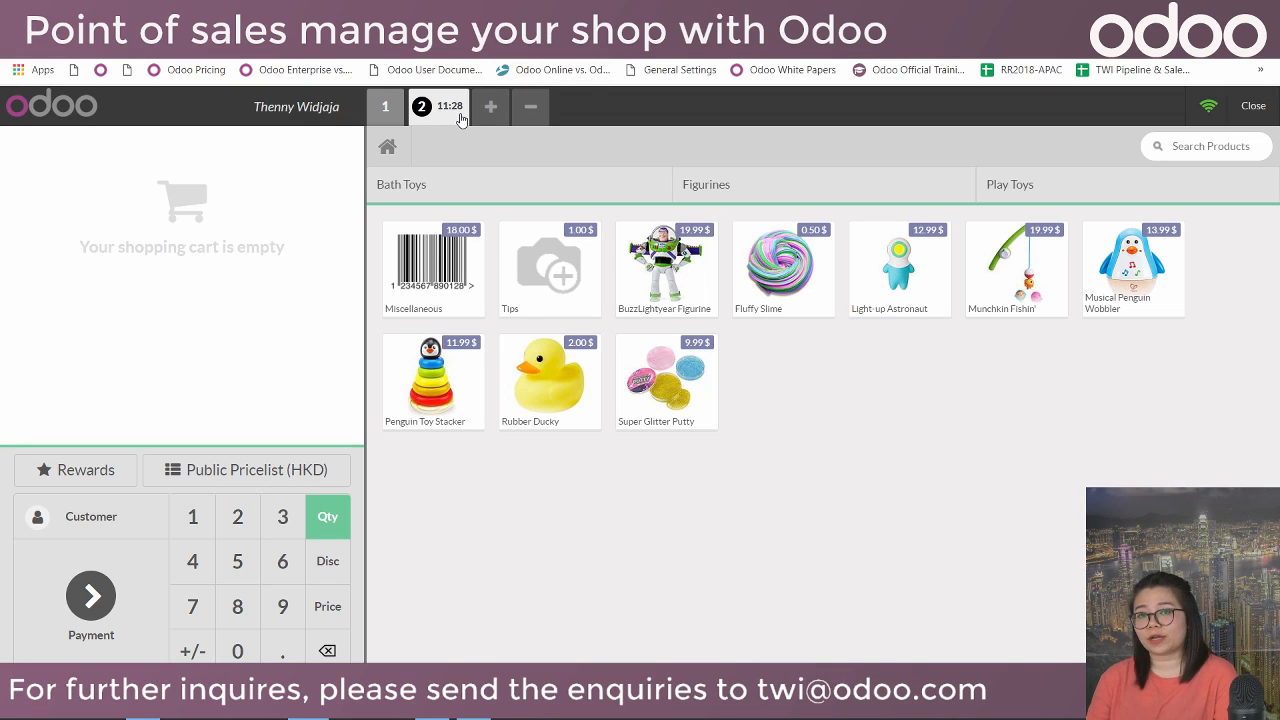
pyautogui.click(389, 107)
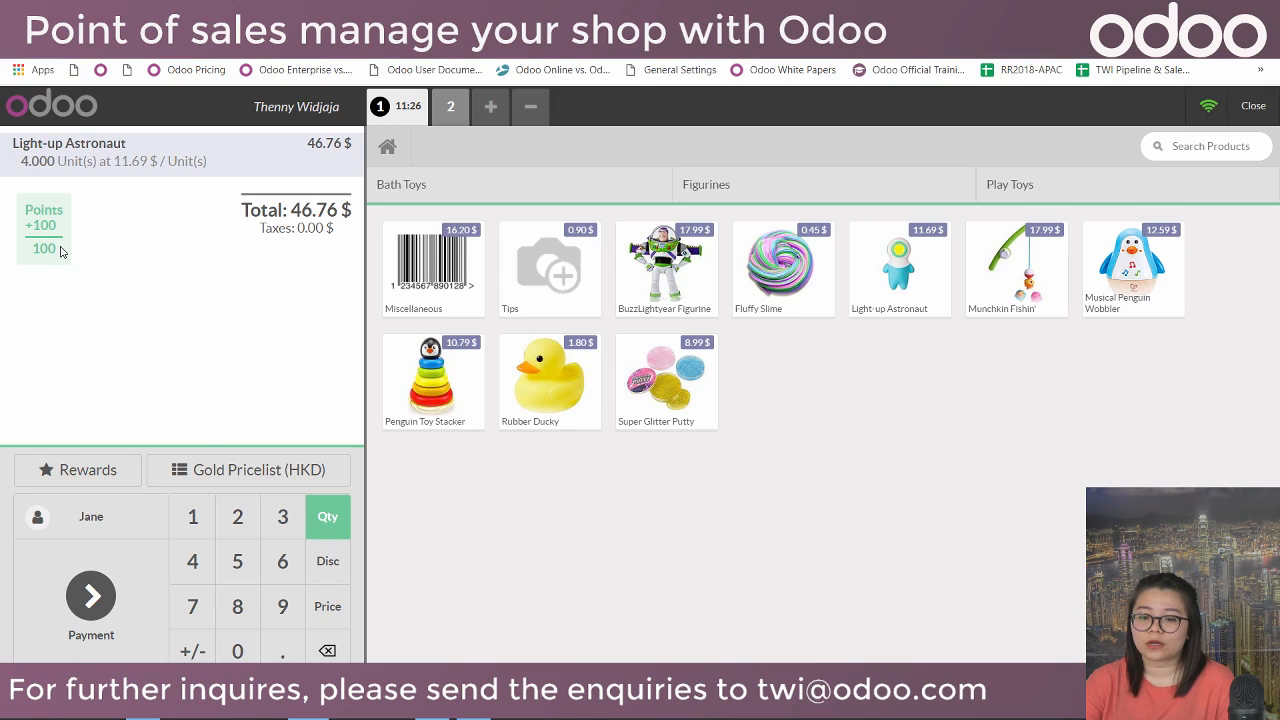
pyautogui.click(900, 262)
pyautogui.click(900, 262)
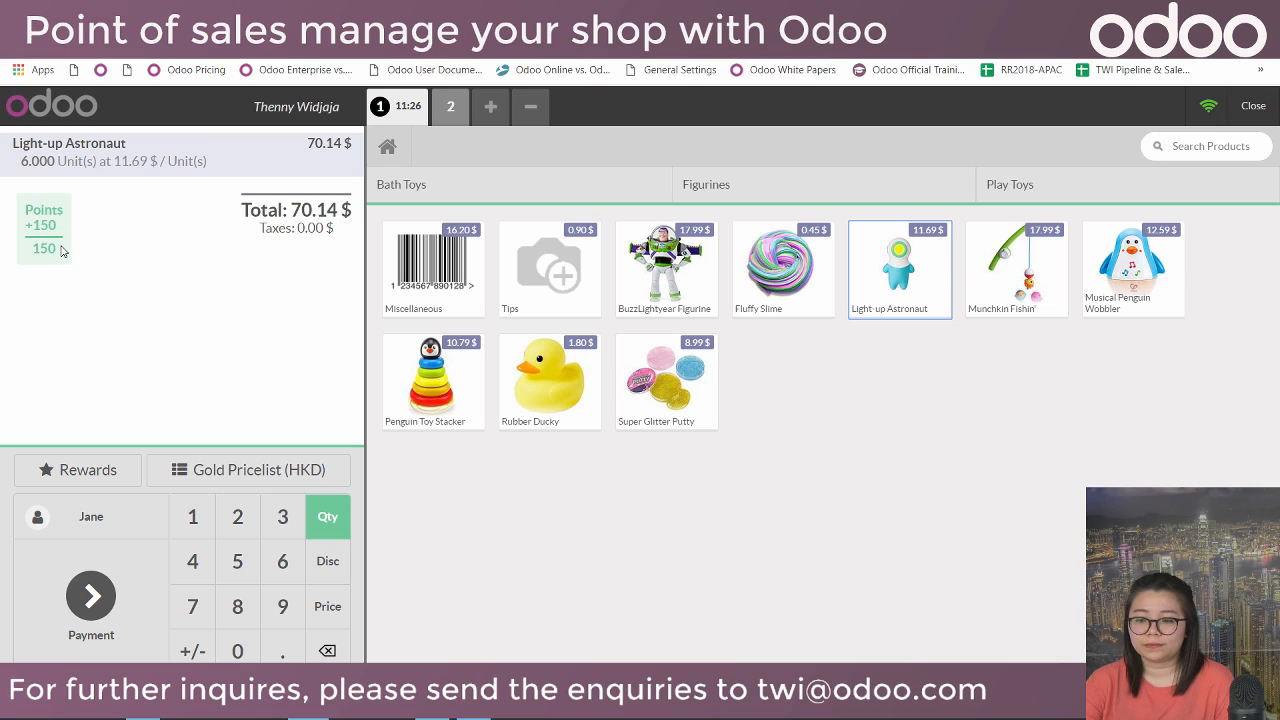
pyautogui.click(204, 552)
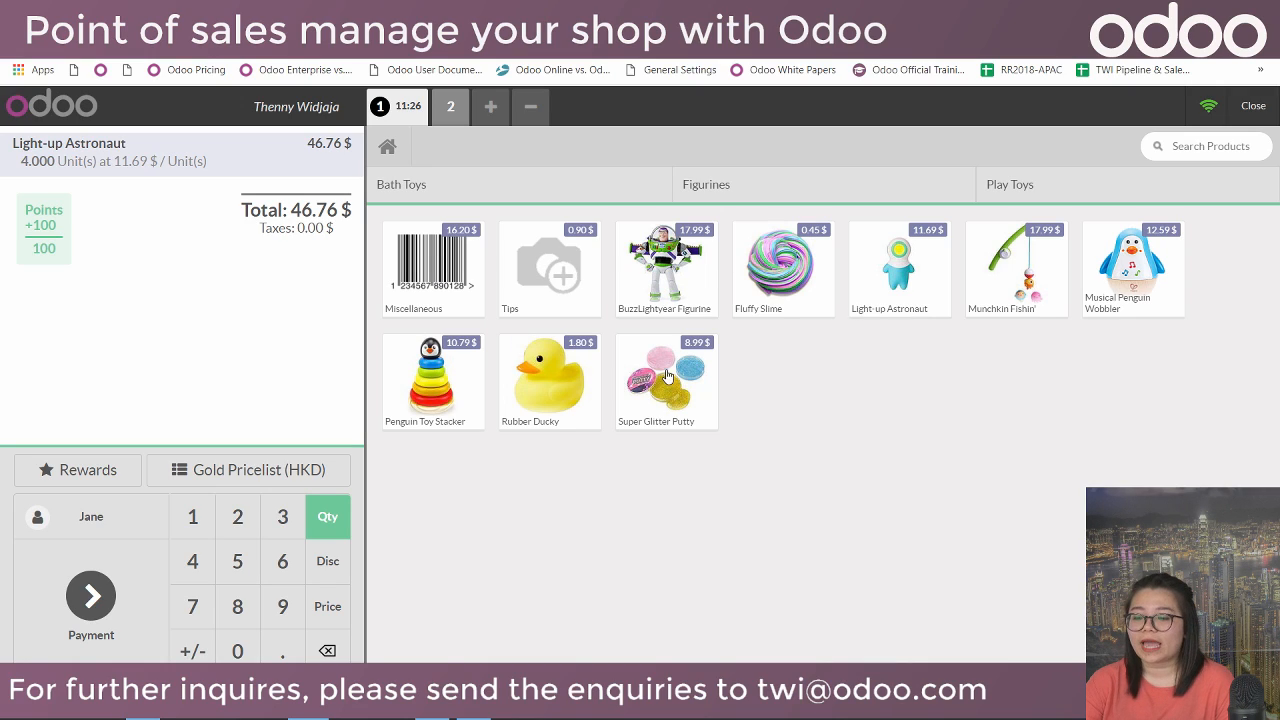
pyautogui.click(679, 396)
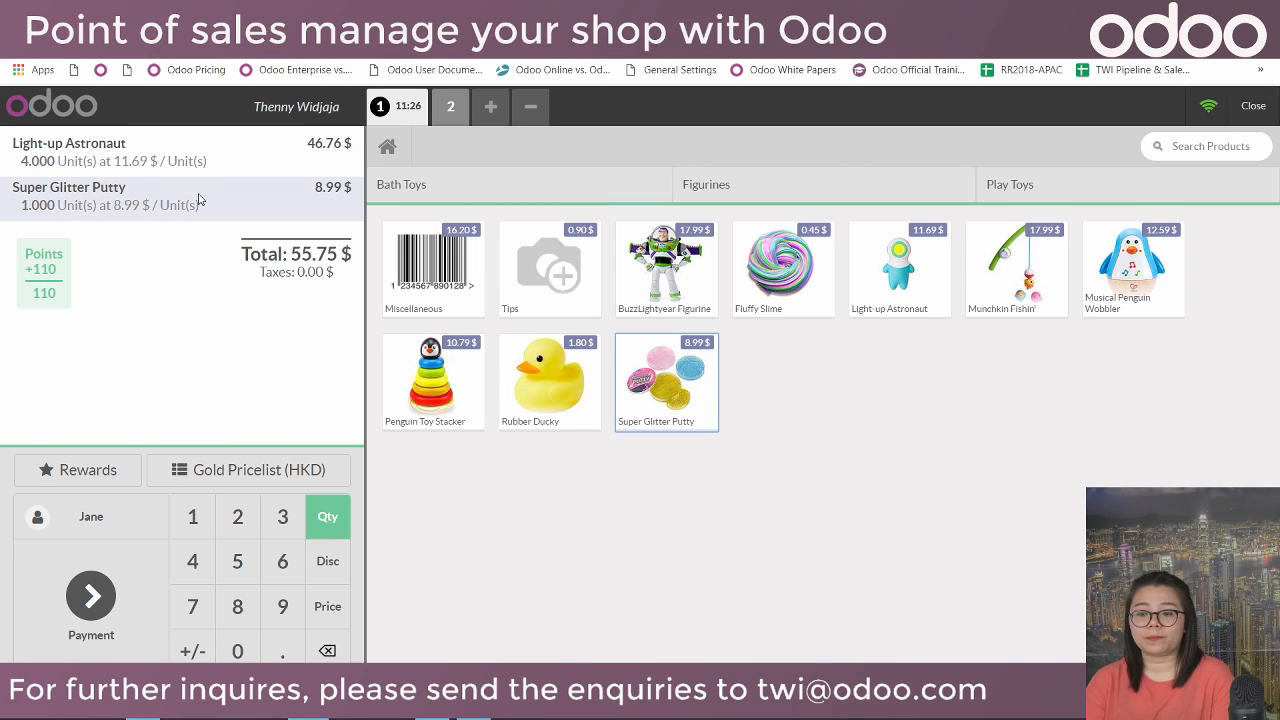
pyautogui.click(130, 605)
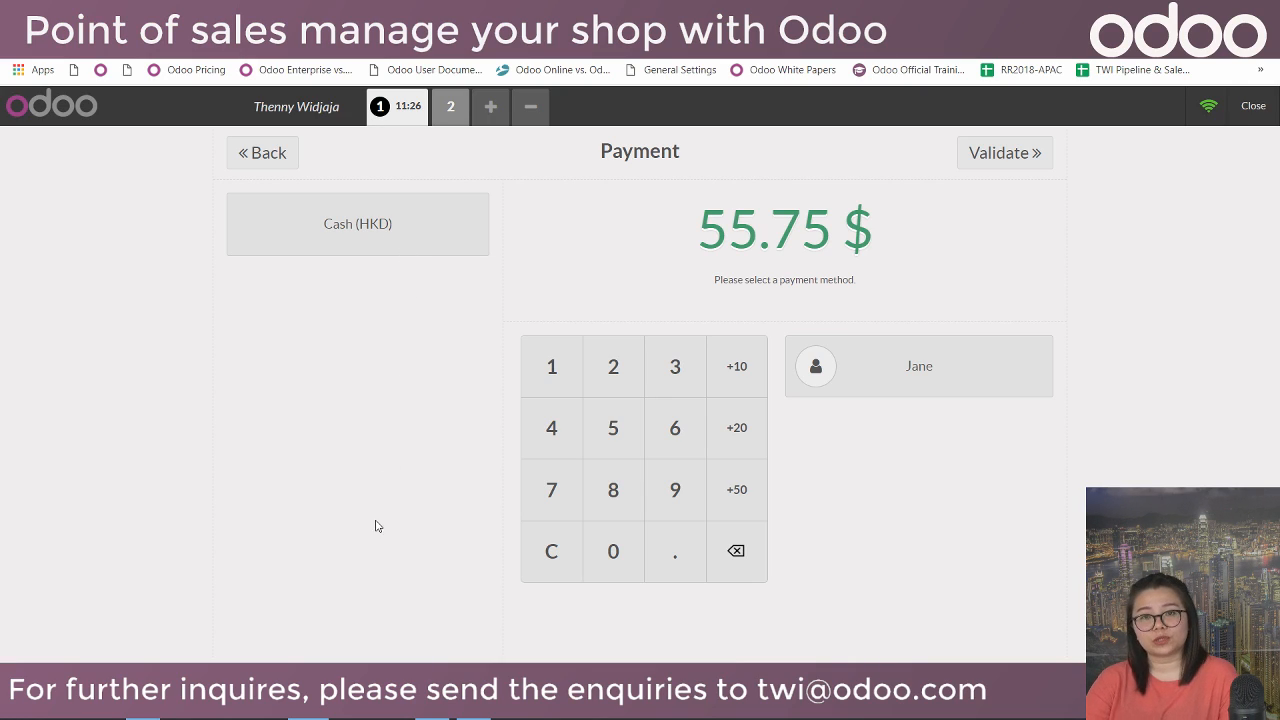
# Pay 55.75 in Cash (HKD), validate the order, and start the next empty order.
pyautogui.click(390, 217)
pyautogui.click(618, 432)
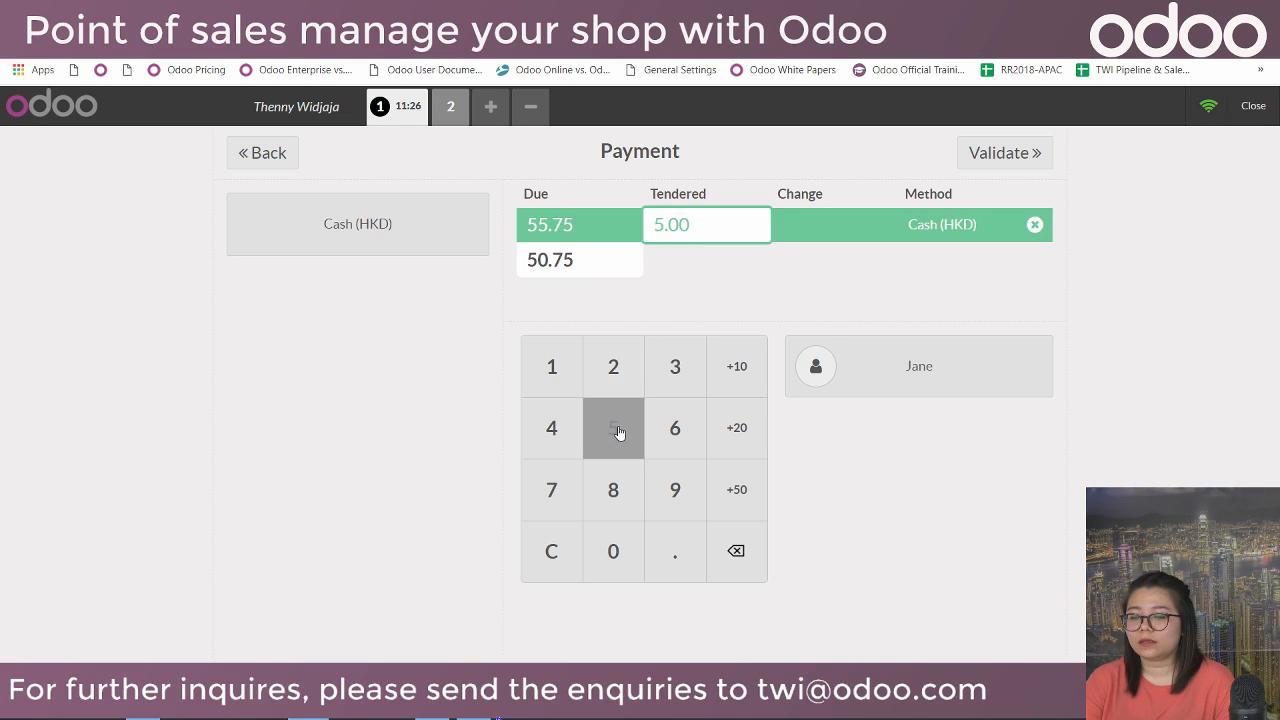
pyautogui.click(618, 432)
pyautogui.click(680, 558)
pyautogui.click(545, 482)
pyautogui.click(614, 429)
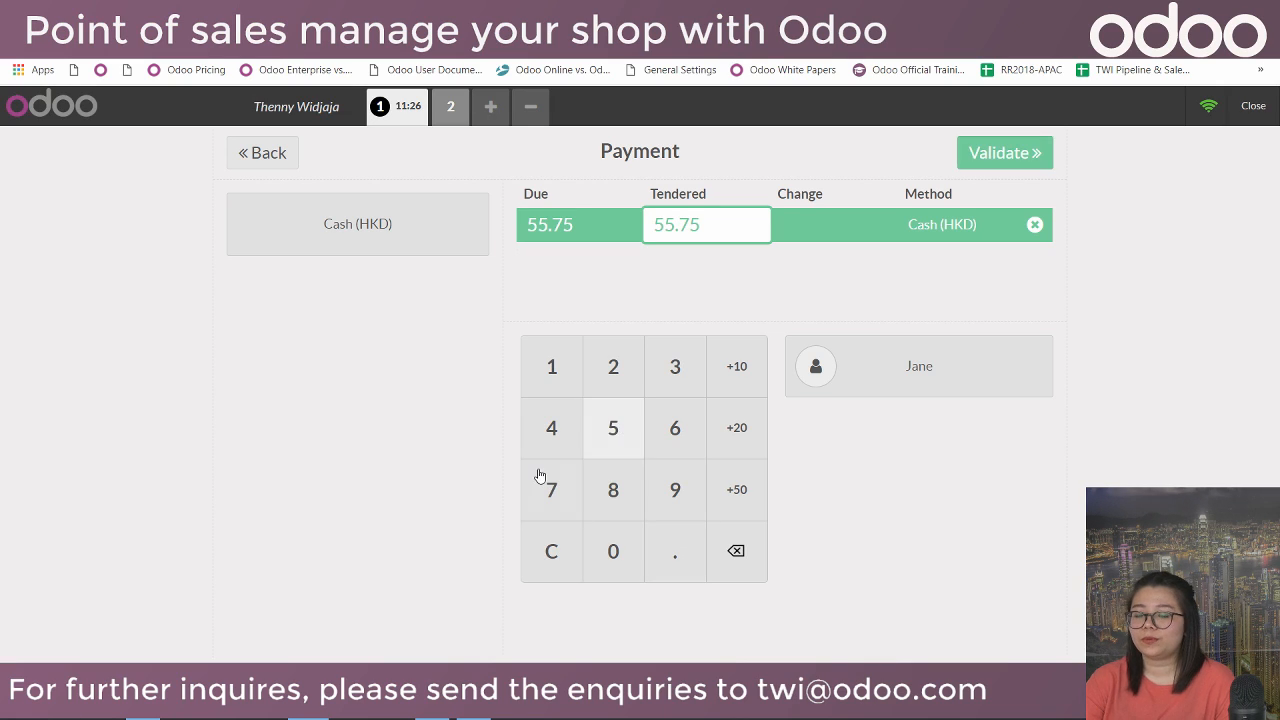
pyautogui.click(1011, 157)
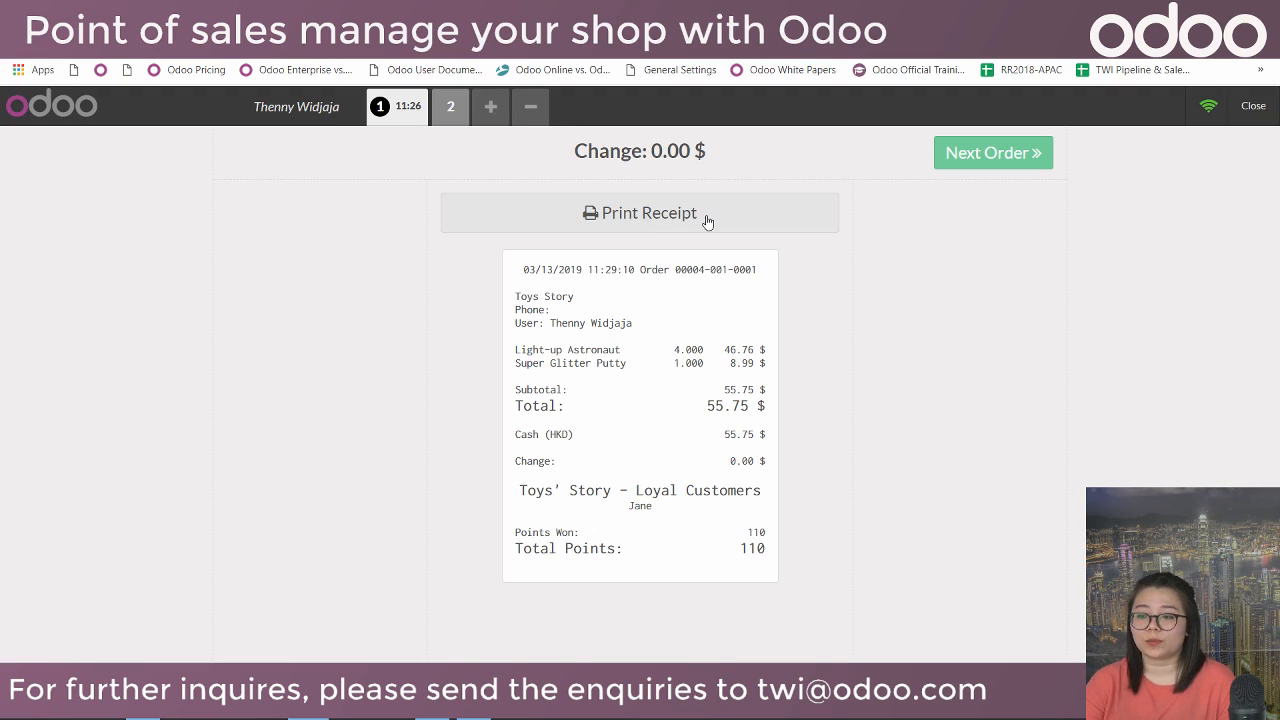
pyautogui.click(989, 155)
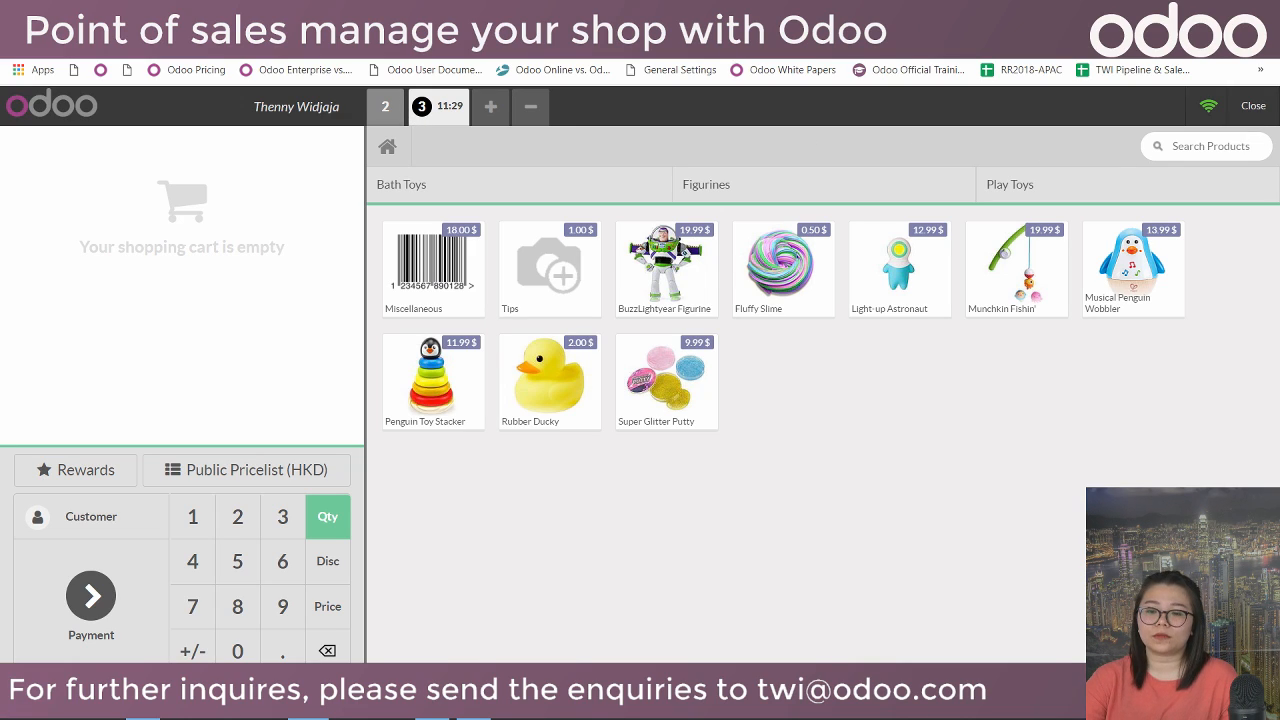
# Close the POS/2019/03/13/04 register session and post its accounting entries.
pyautogui.click(440, 14)
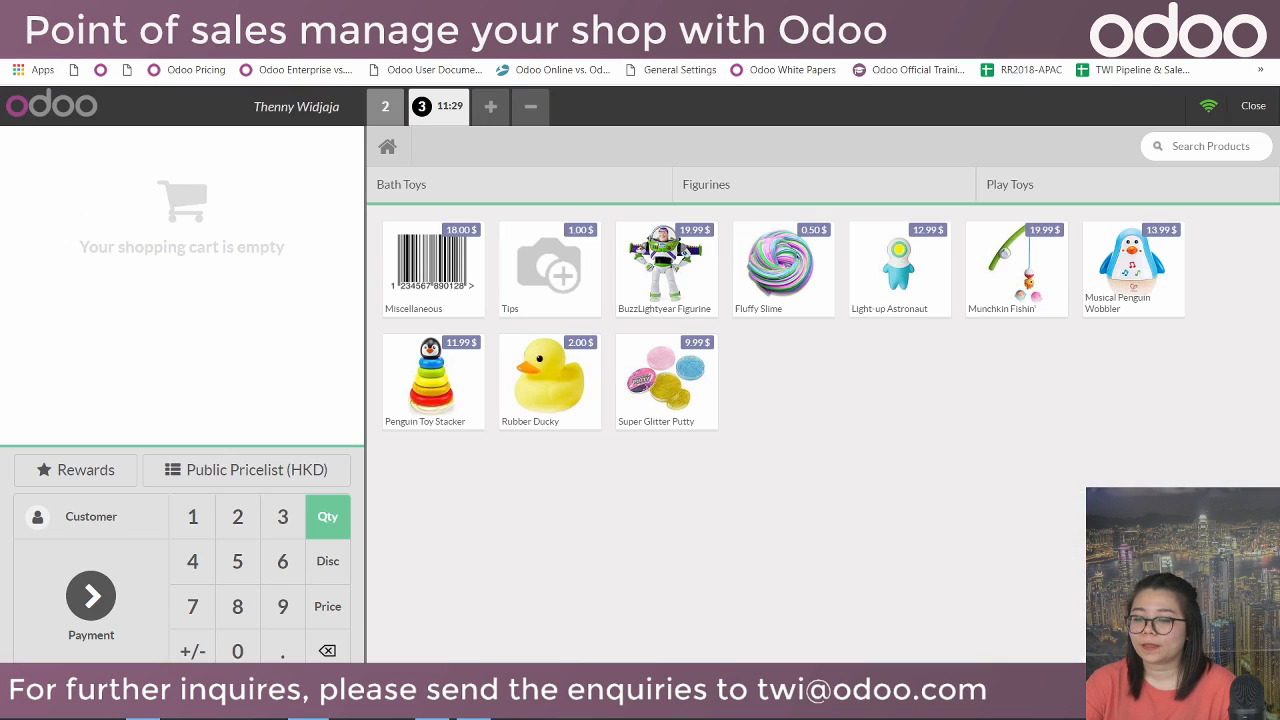
pyautogui.click(1266, 105)
pyautogui.click(1267, 104)
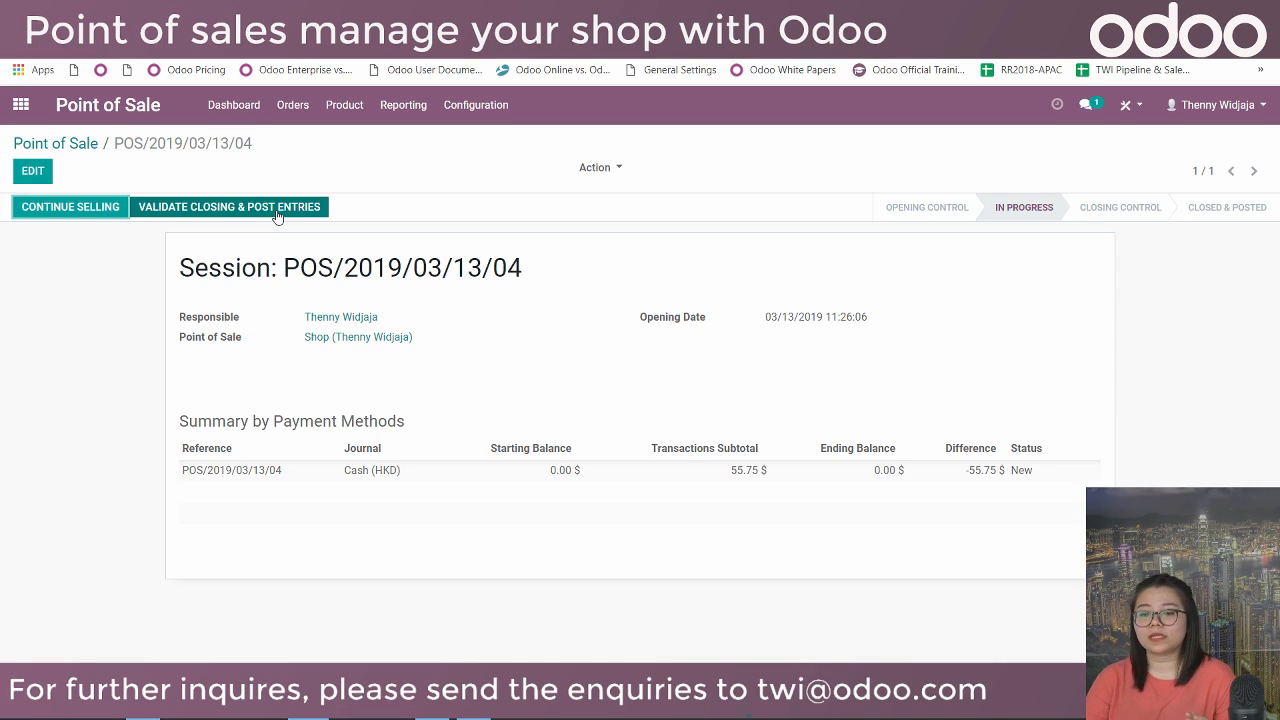
pyautogui.click(278, 210)
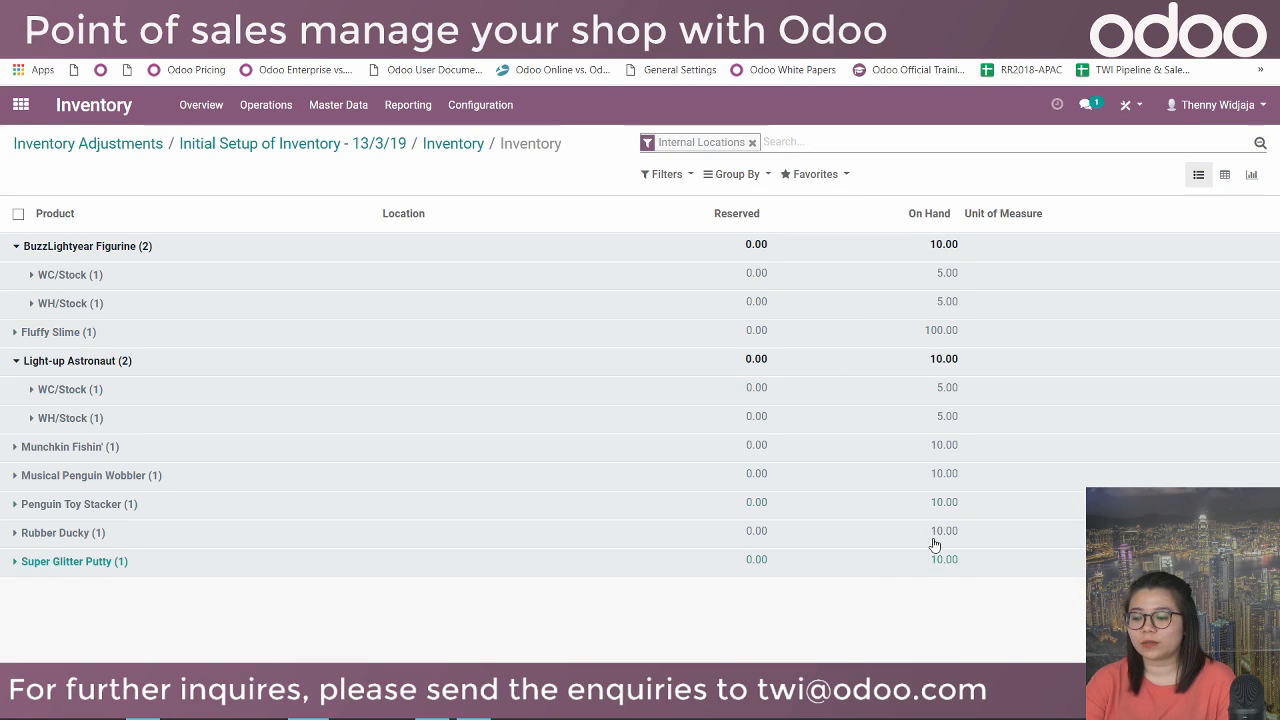
# Retrieve fresh inventory quantities, confirm Light-up Astronaut at 6 units, then open Products.
pyautogui.click(22, 361)
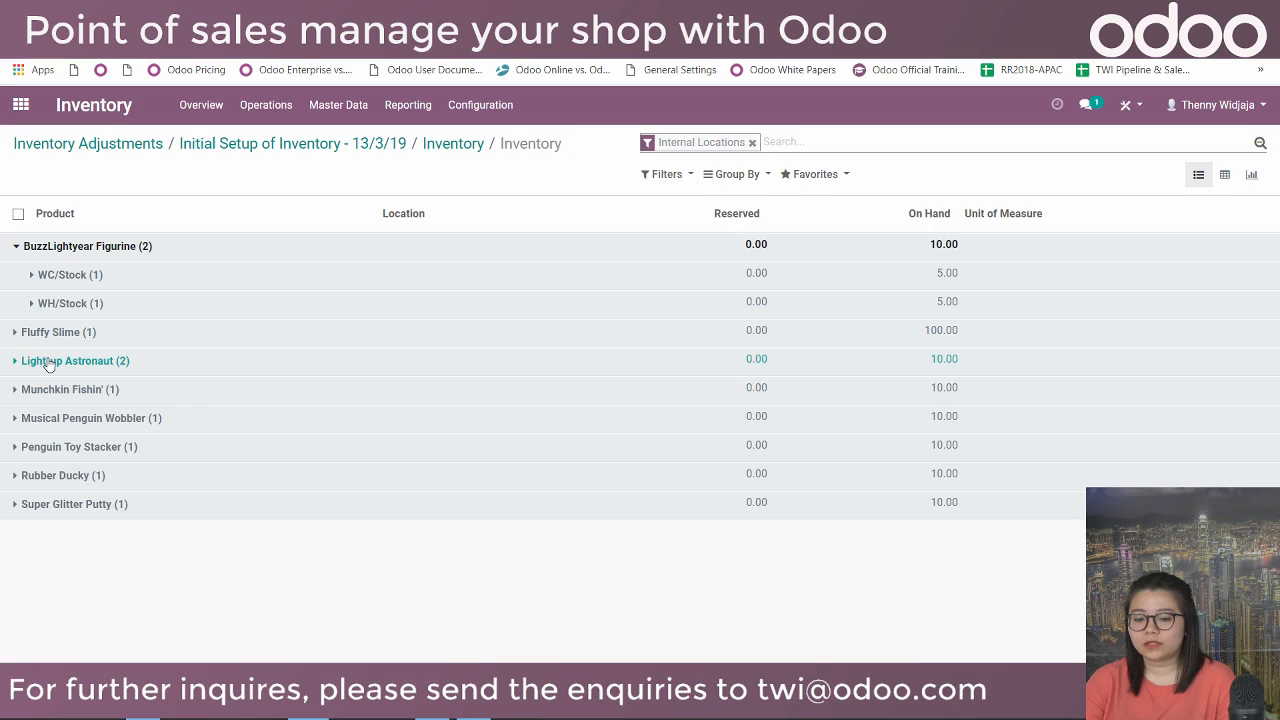
pyautogui.click(50, 361)
pyautogui.click(952, 360)
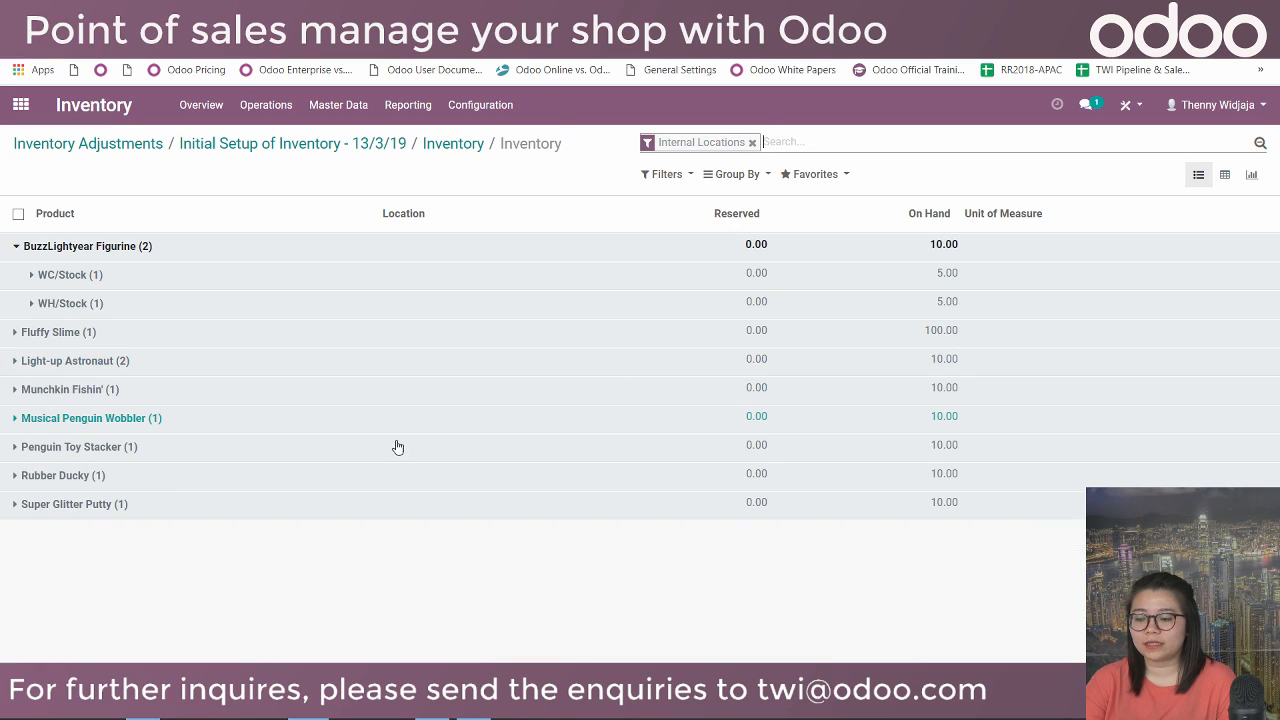
pyautogui.click(343, 115)
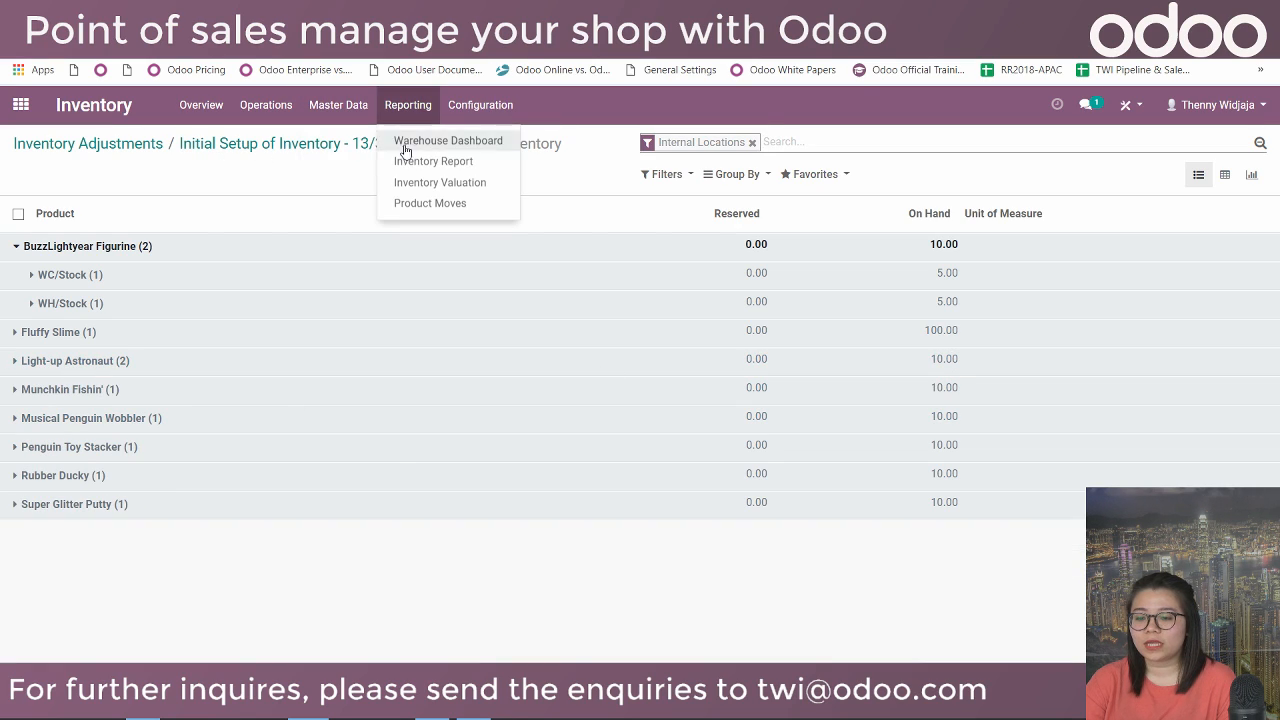
pyautogui.click(412, 162)
pyautogui.click(423, 302)
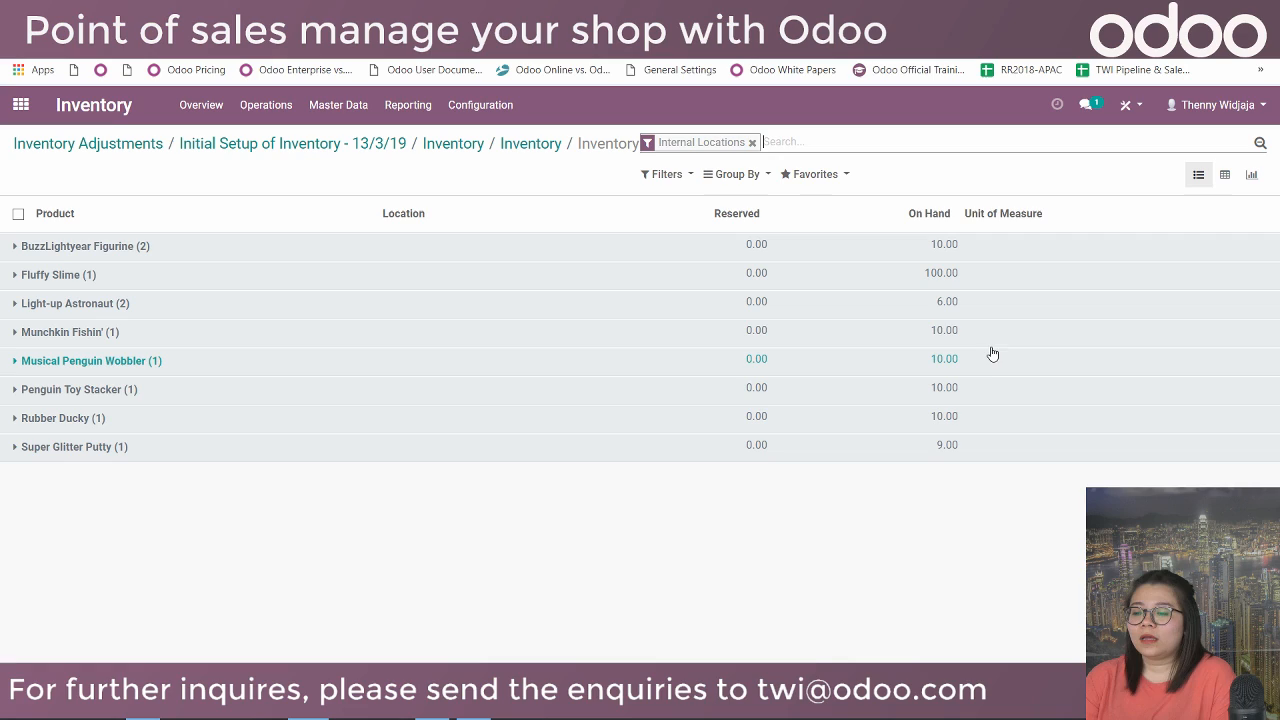
pyautogui.click(947, 314)
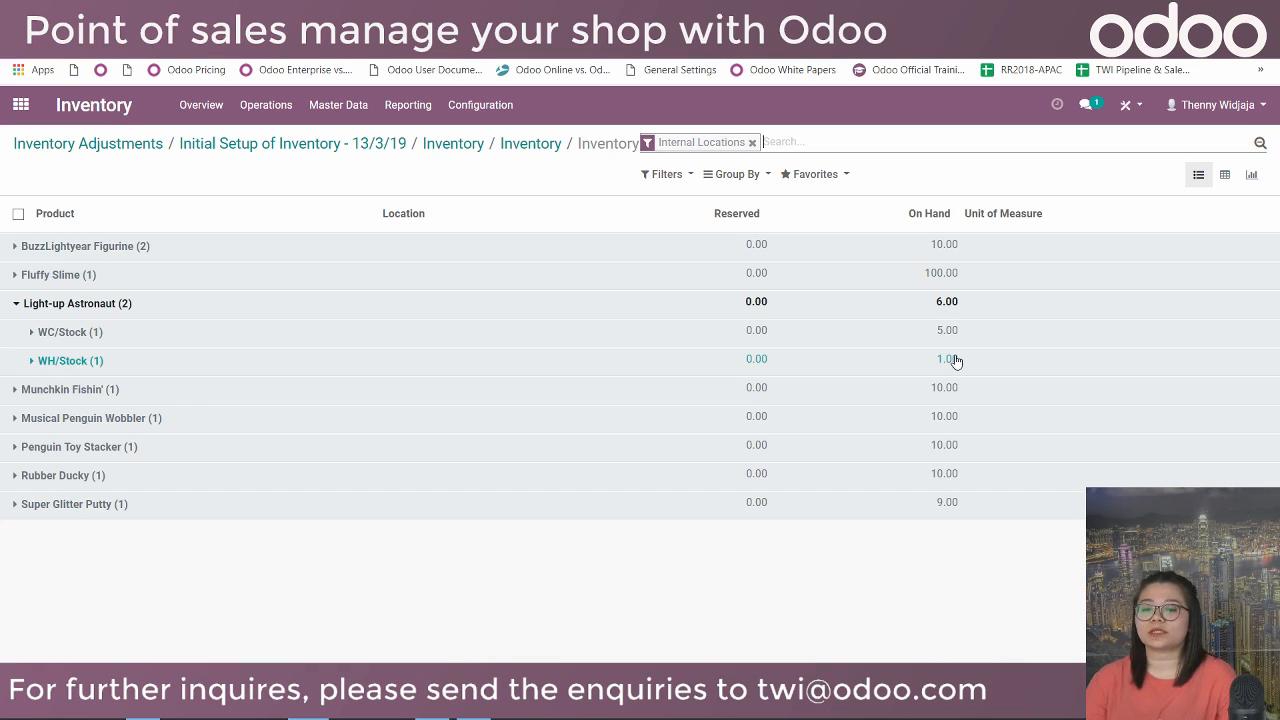
pyautogui.click(332, 104)
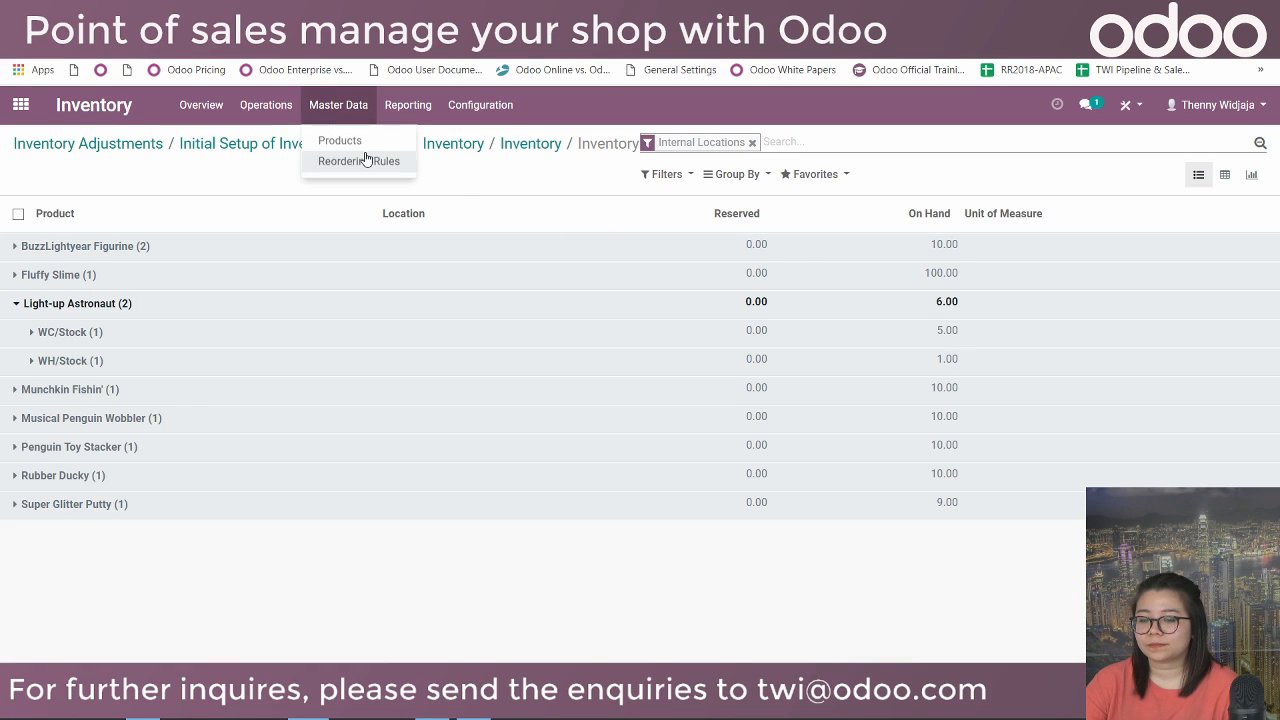
pyautogui.click(364, 143)
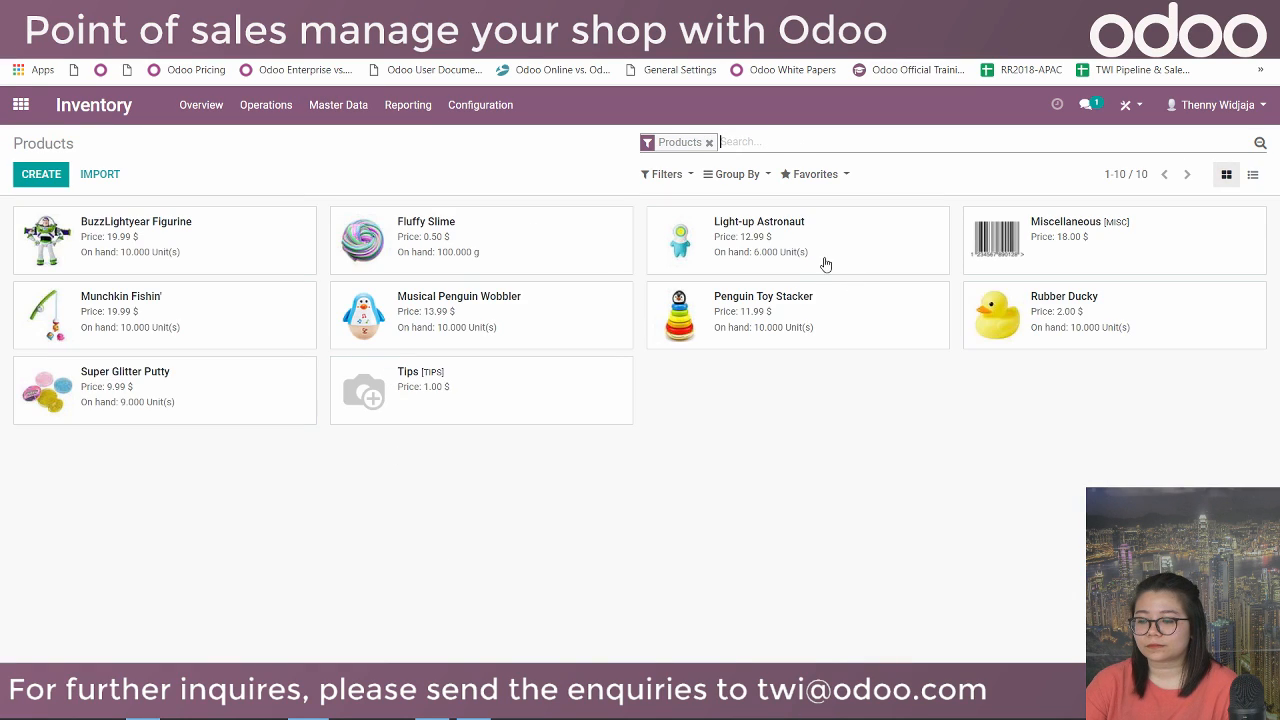
# From the Light-up Astronaut product's reordering rules, create new rule OP/00001 for WH/Stock.
pyautogui.click(812, 244)
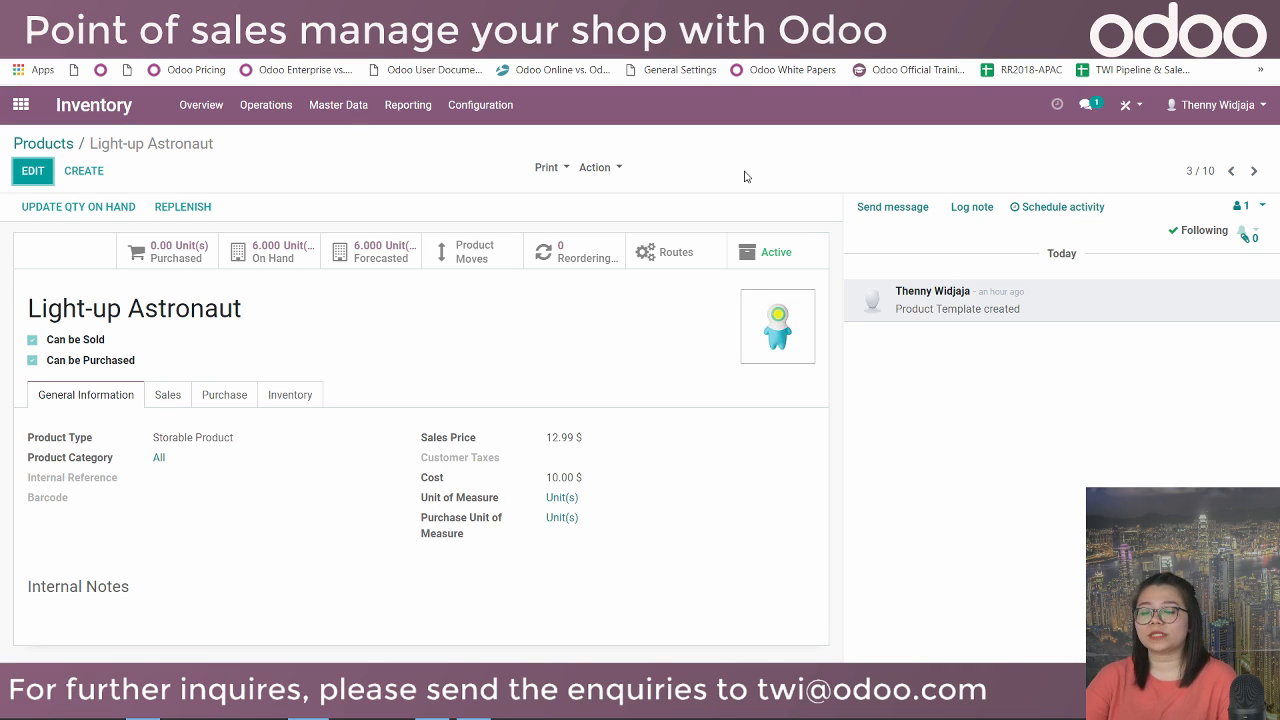
pyautogui.click(566, 249)
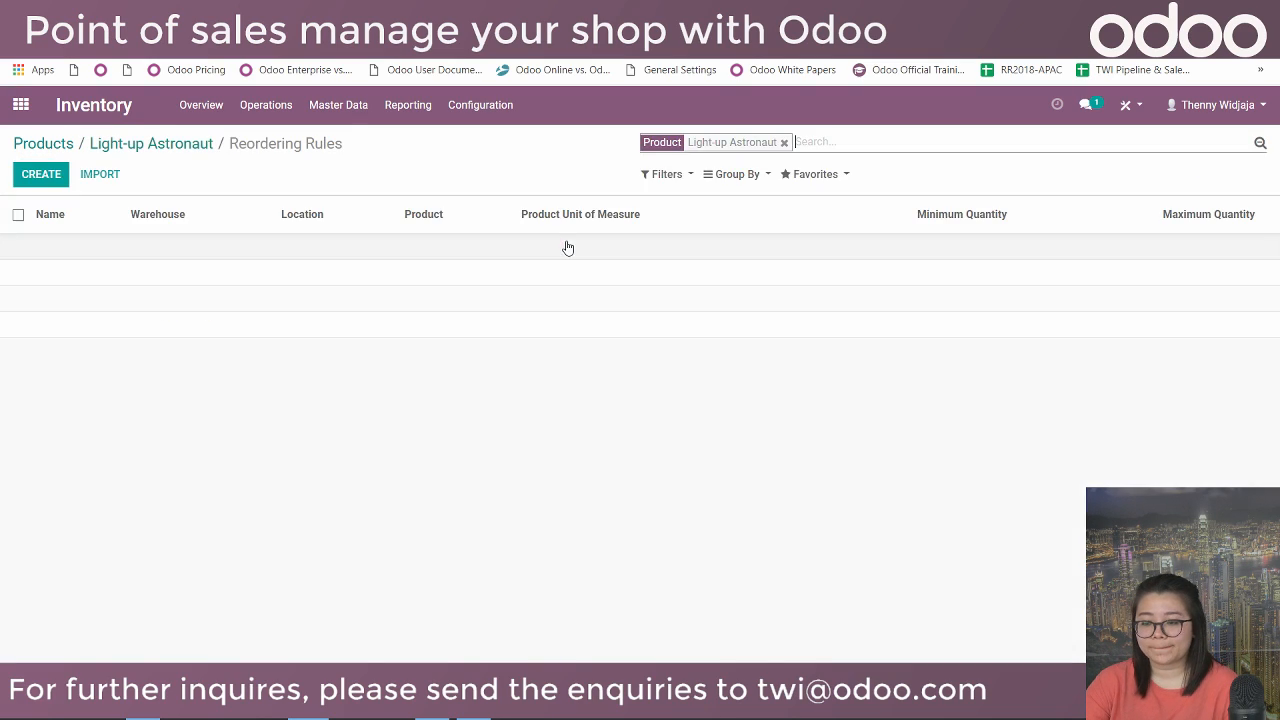
pyautogui.click(33, 174)
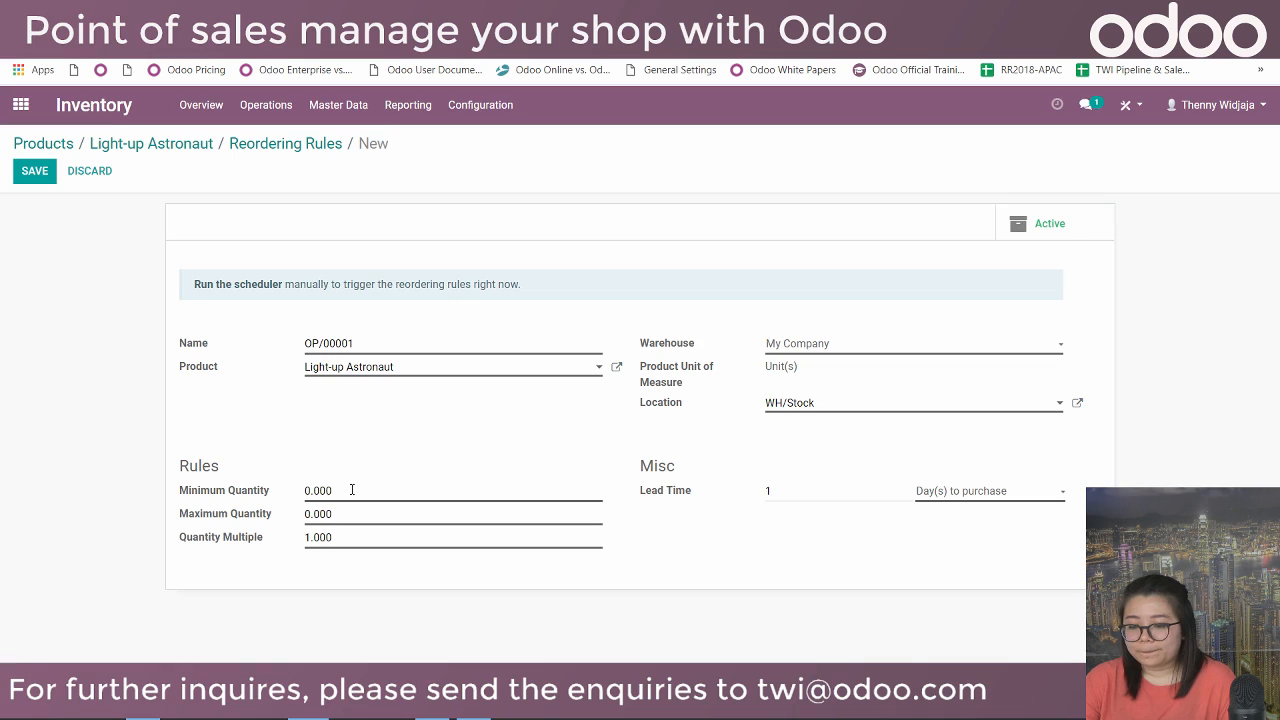
# Give reordering rule OP/00001 a minimum quantity of 5 and a maximum of 20, and save it.
pyautogui.moveTo(310, 490); pyautogui.dragTo(298, 492)
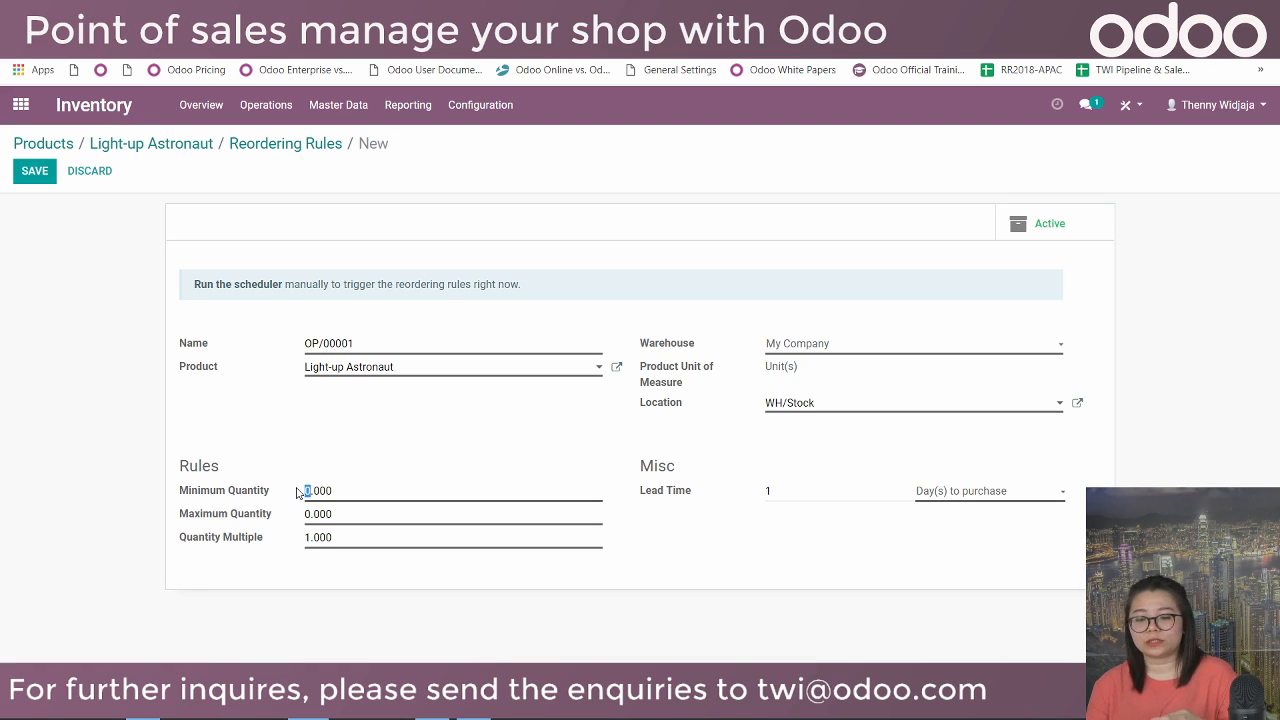
pyautogui.write('5')
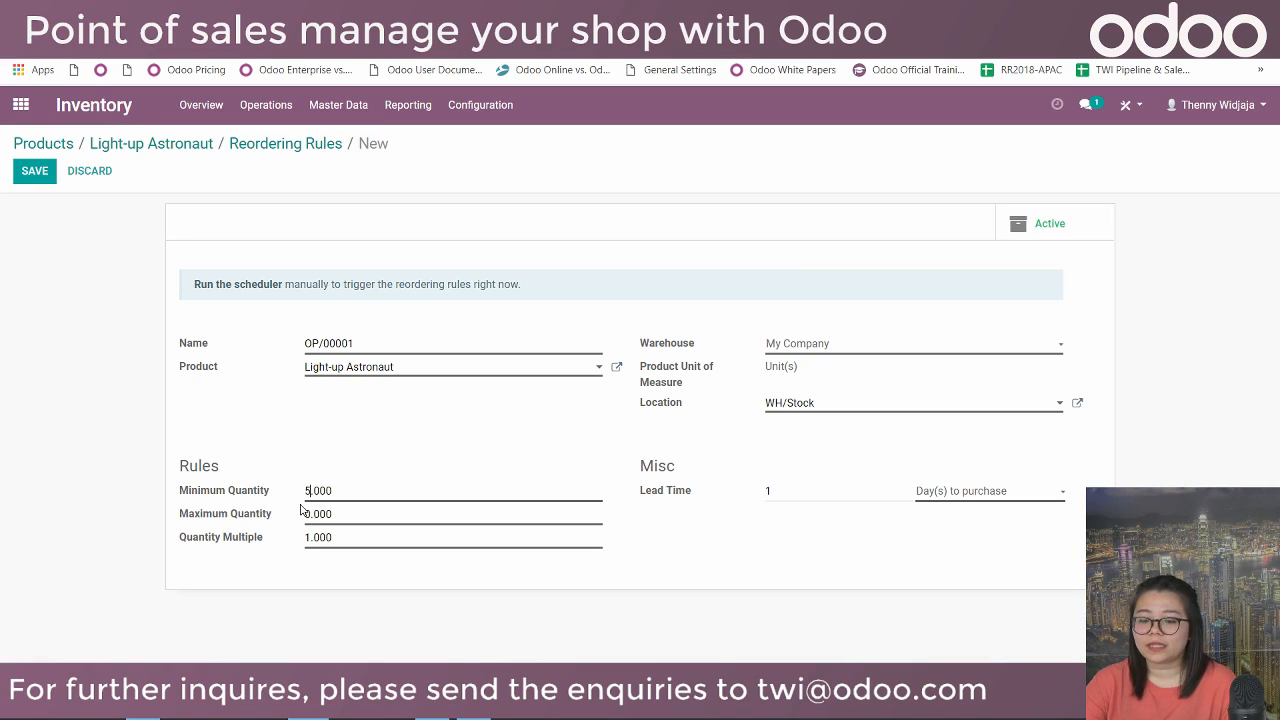
pyautogui.moveTo(310, 514); pyautogui.dragTo(296, 517)
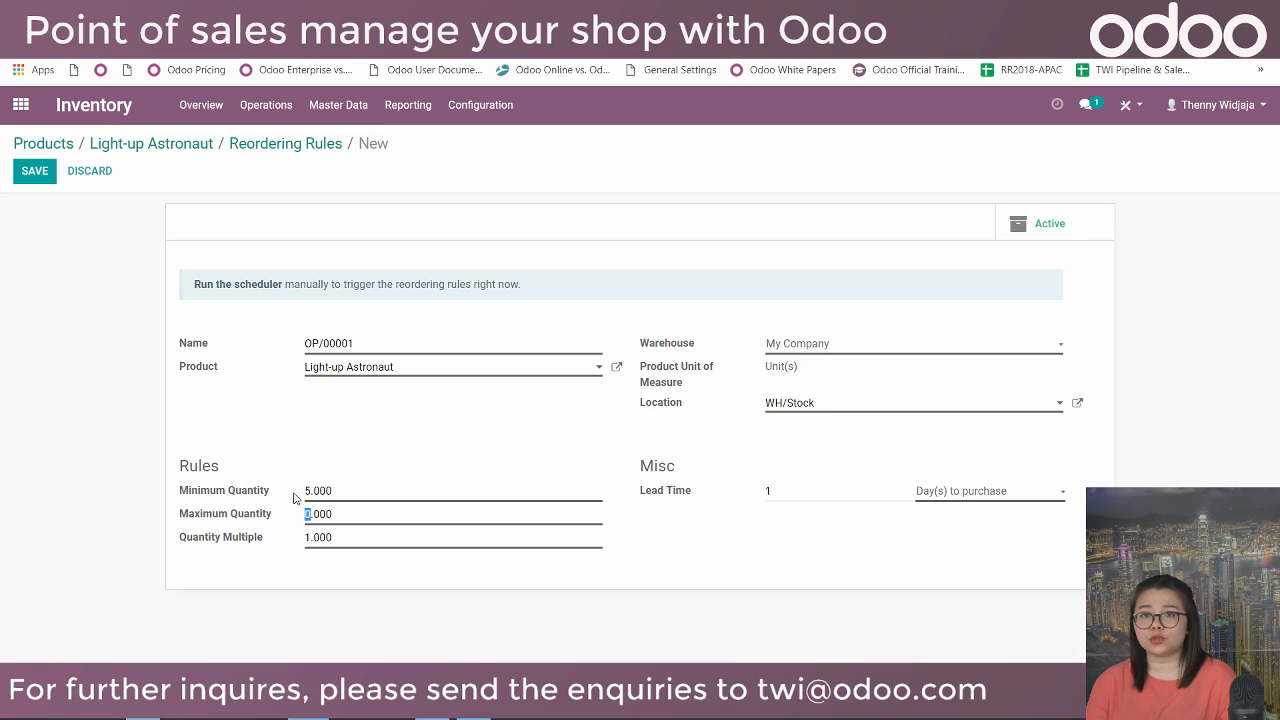
pyautogui.write('20')
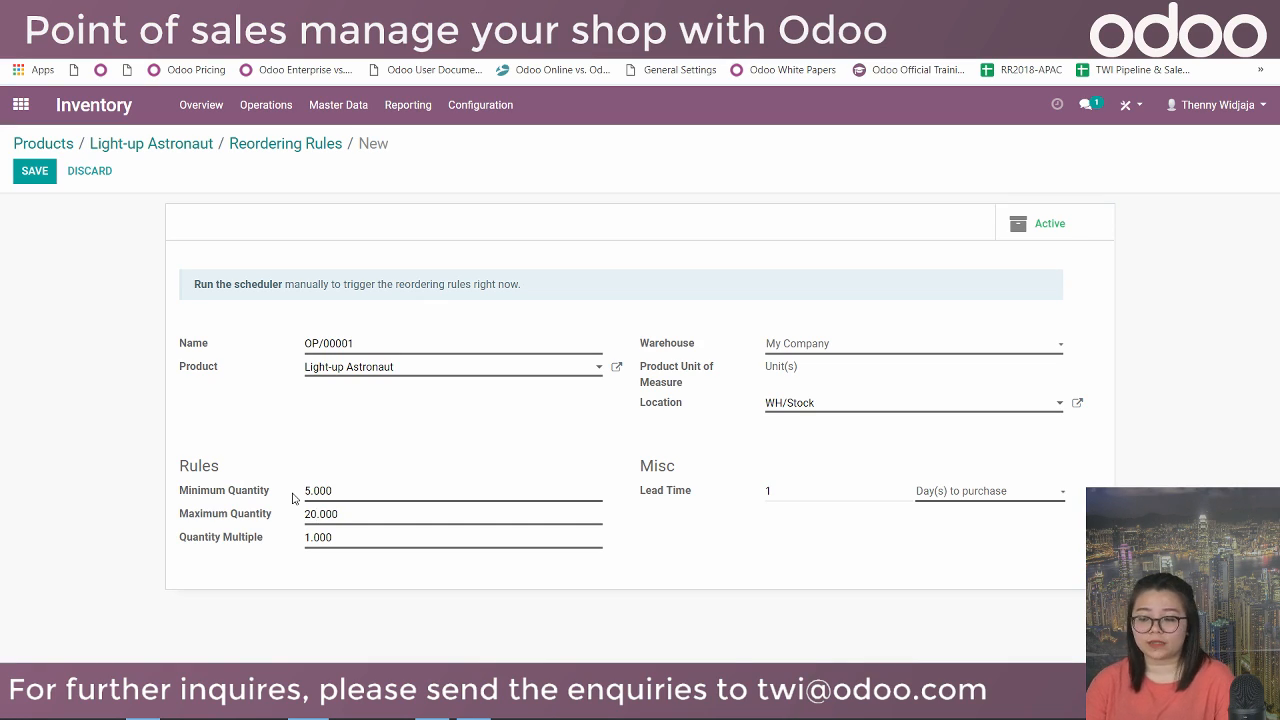
pyautogui.click(34, 172)
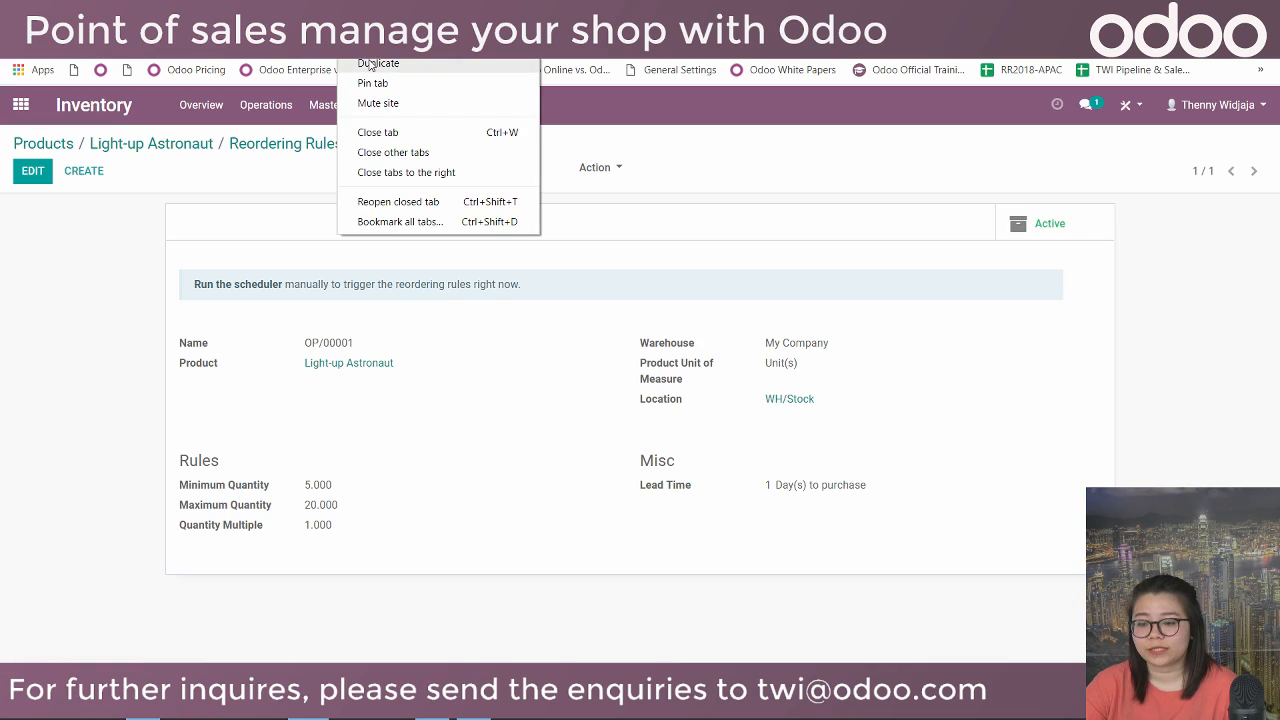
pyautogui.click(376, 63)
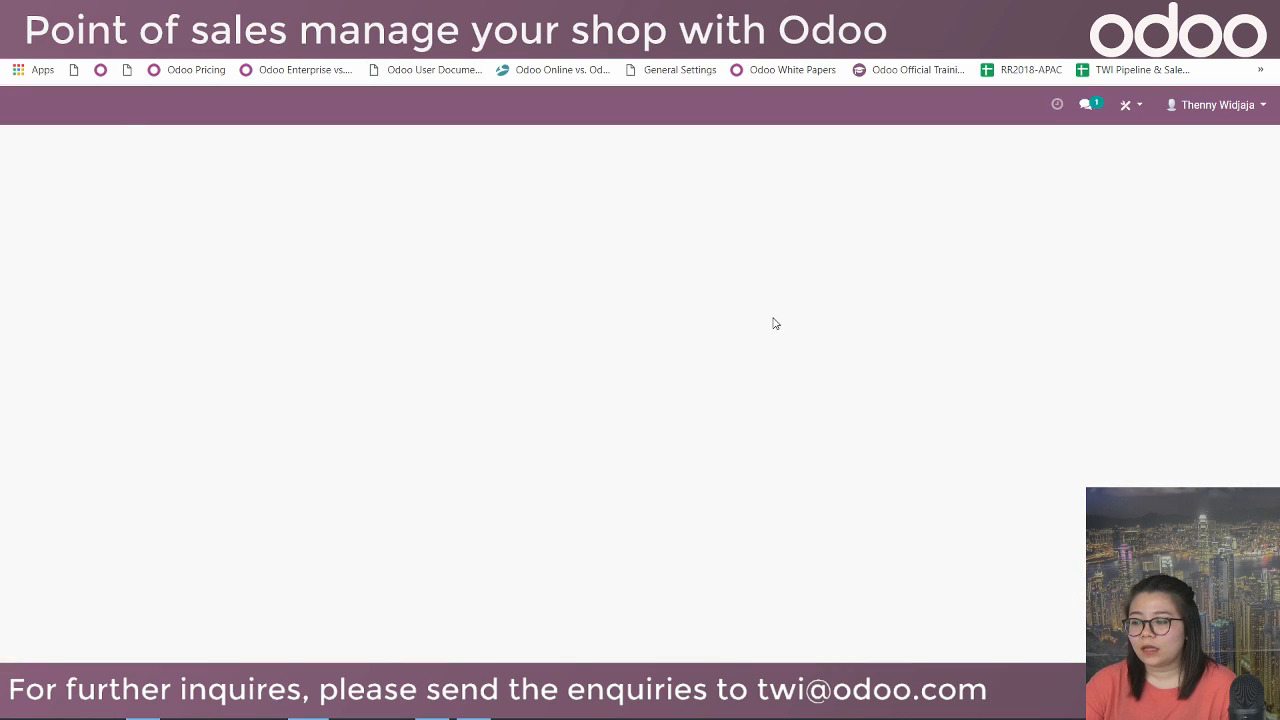
# Open the Purchase app in the second tab and run the inventory scheduler.
pyautogui.click(28, 108)
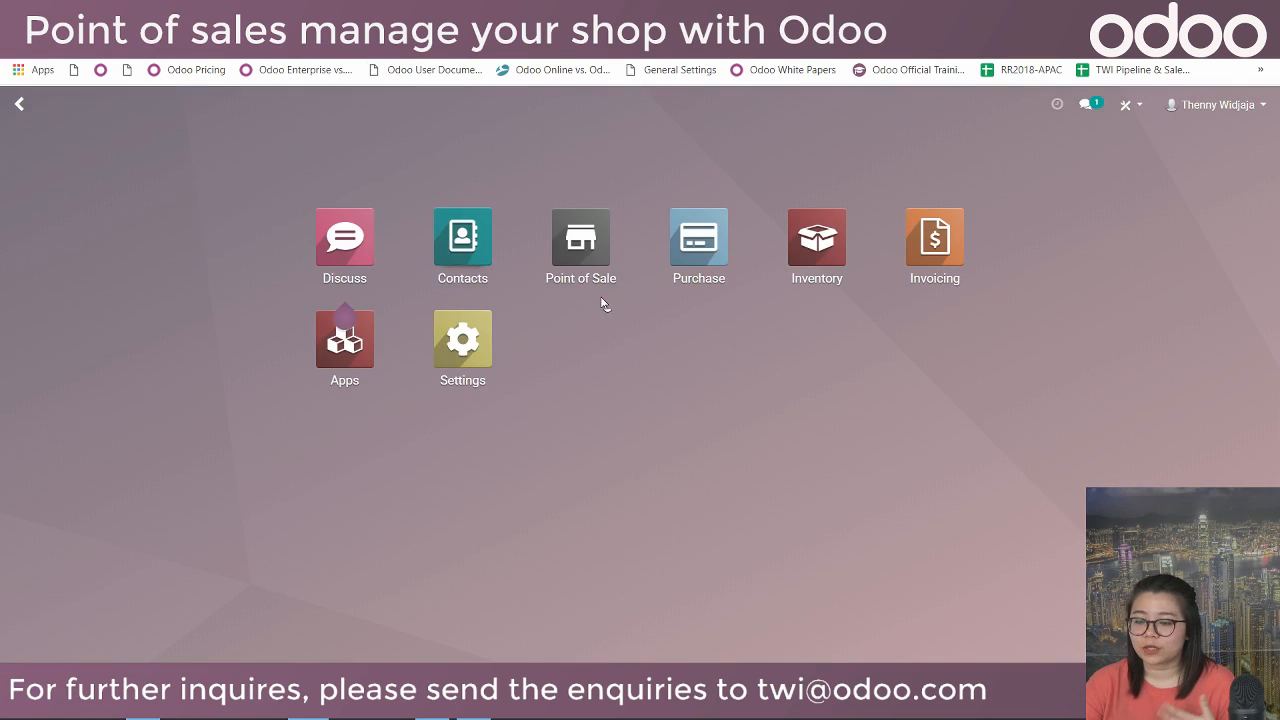
pyautogui.click(698, 227)
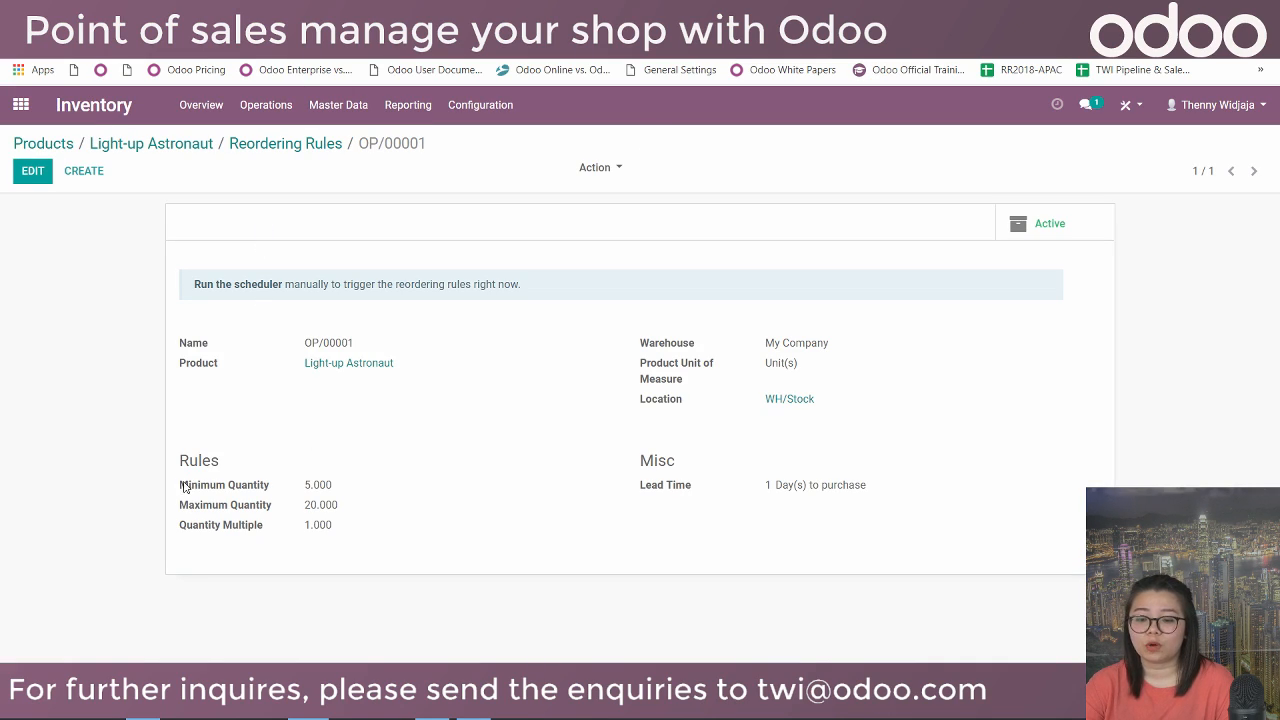
pyautogui.moveTo(183, 487); pyautogui.dragTo(344, 492)
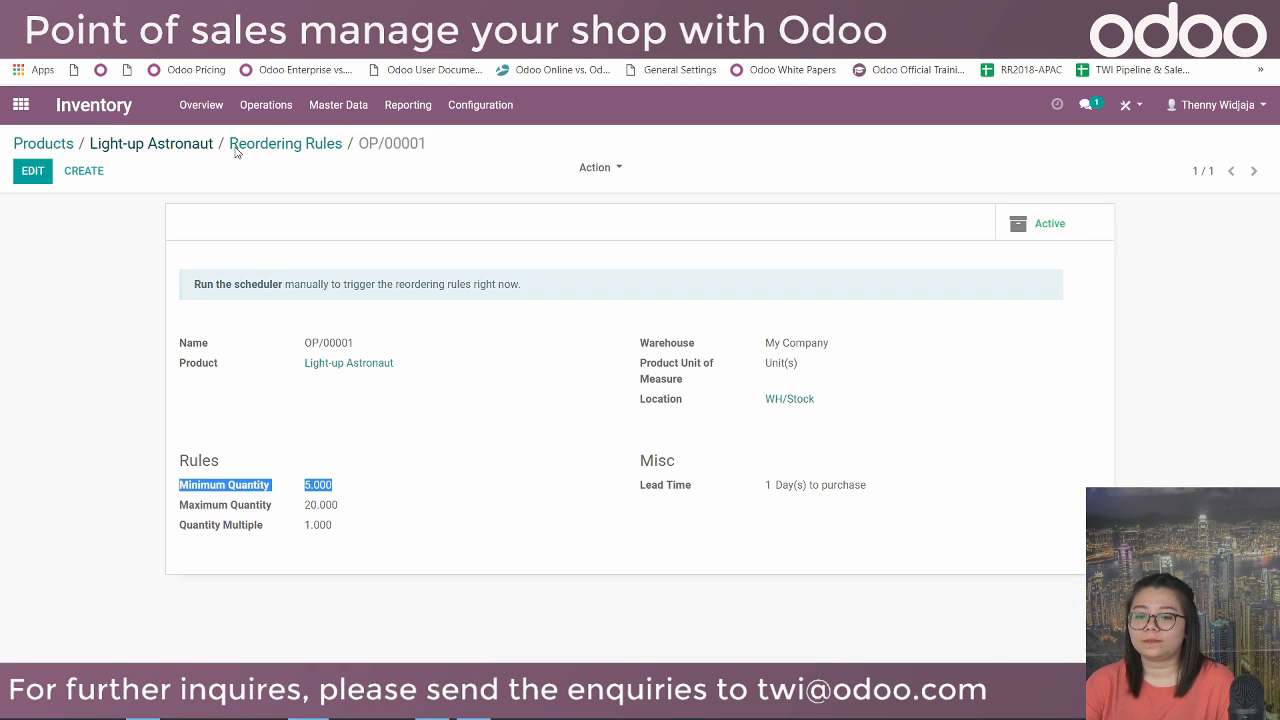
pyautogui.click(276, 286)
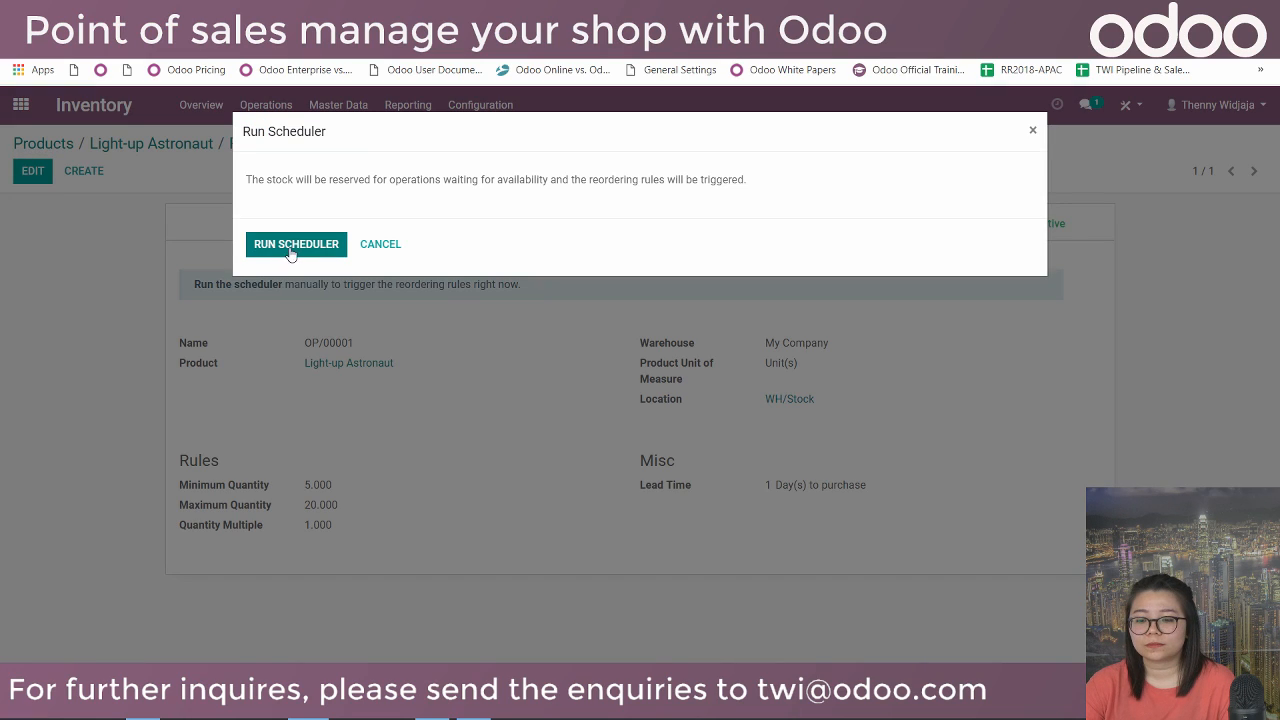
pyautogui.click(299, 254)
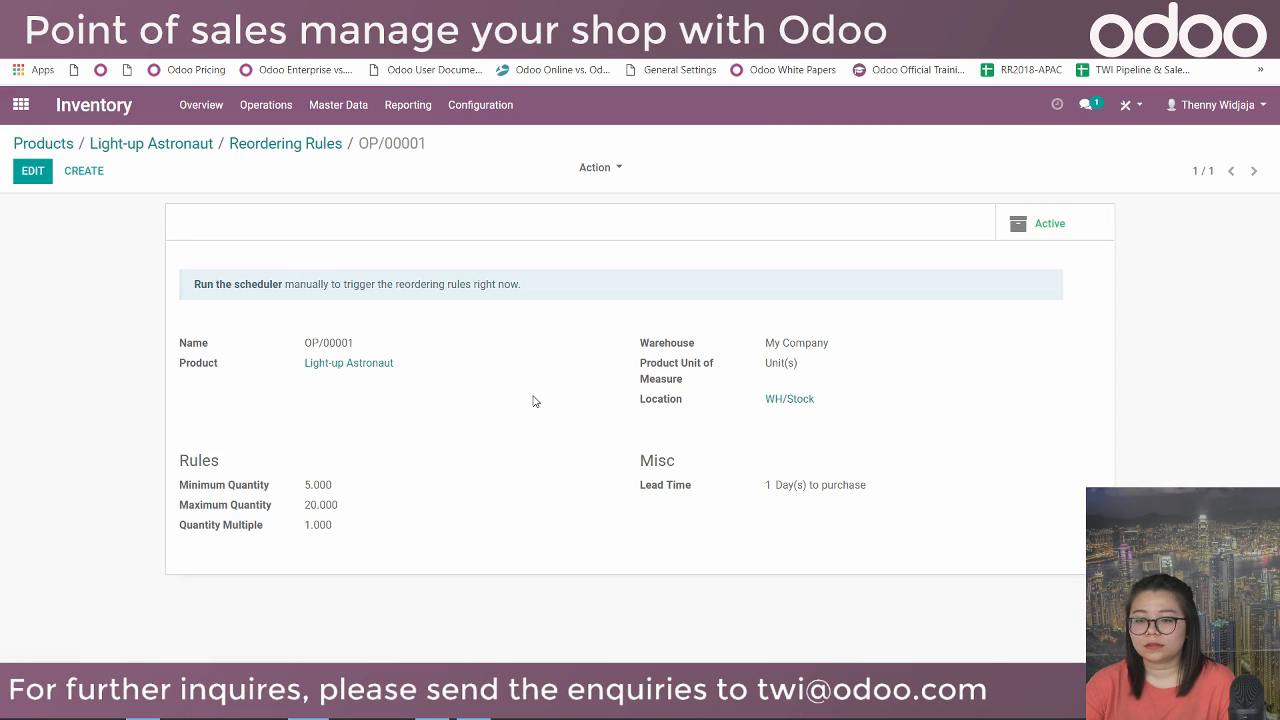
# Find the RFQ list still empty, rerun the scheduler, then open the Light-up Astronaut product.
pyautogui.click(505, 14)
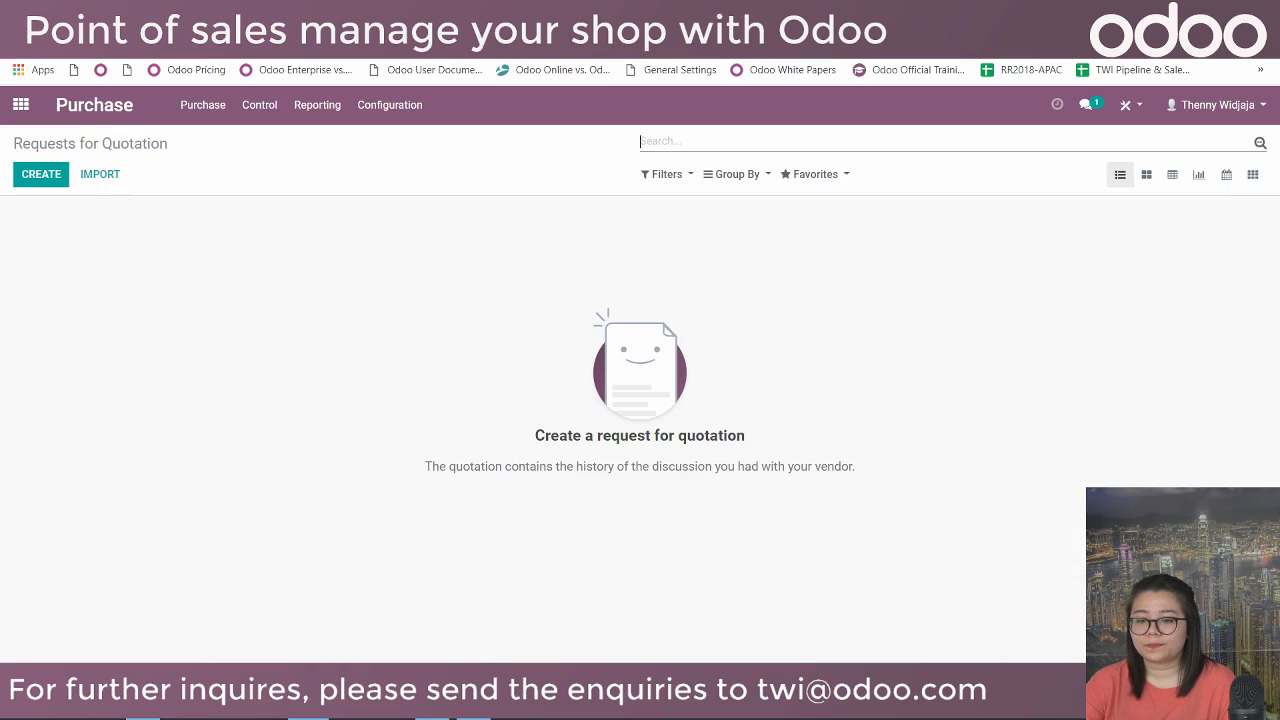
pyautogui.click(75, 67)
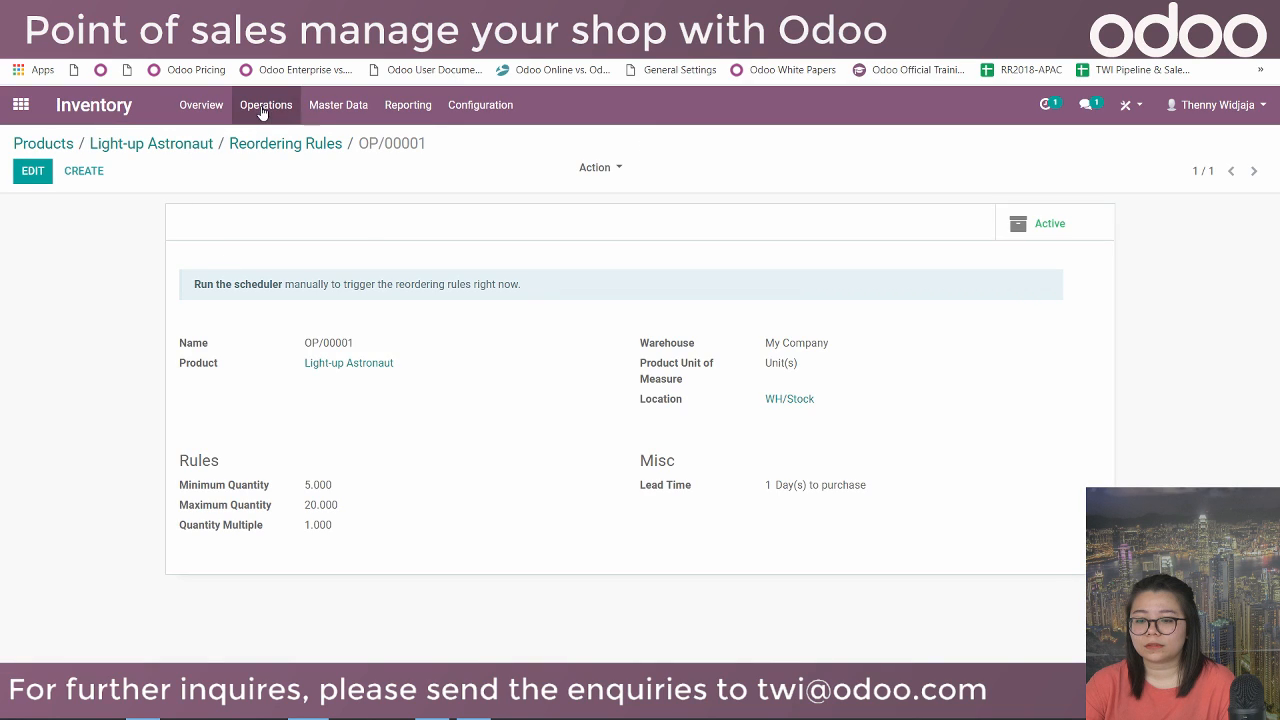
pyautogui.click(262, 110)
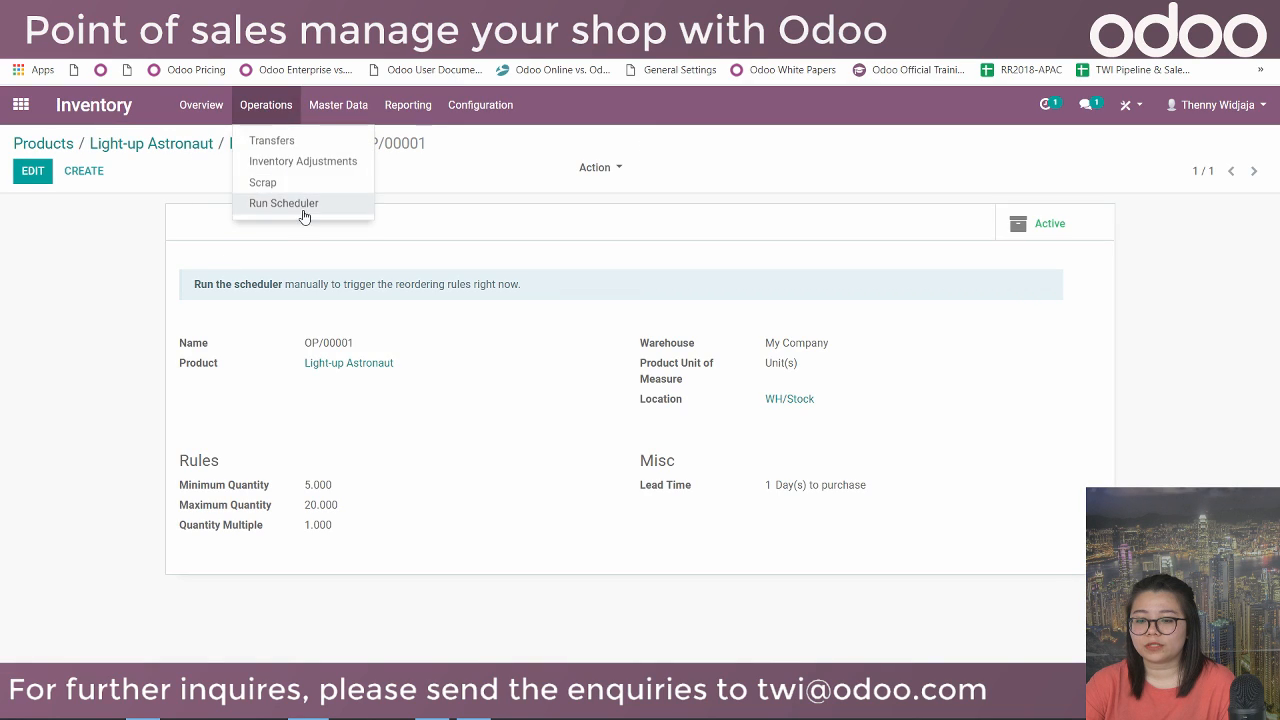
pyautogui.click(303, 213)
pyautogui.click(312, 250)
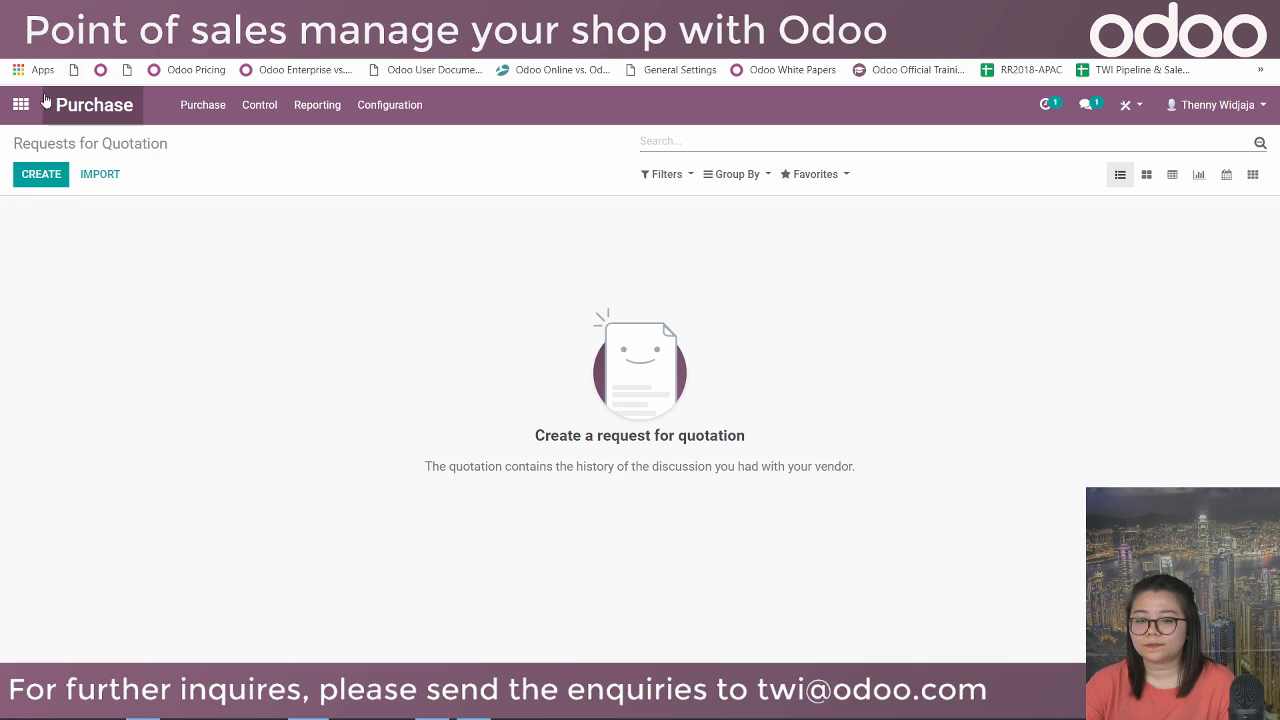
pyautogui.click(37, 100)
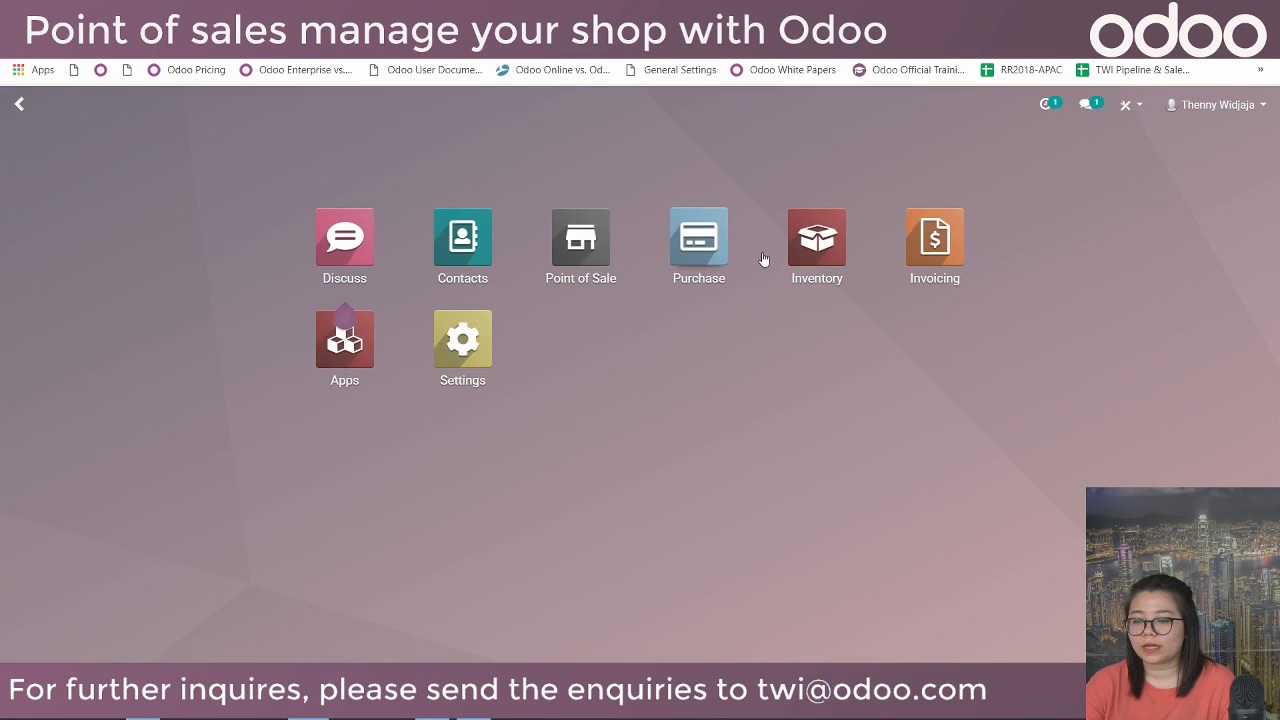
pyautogui.click(718, 232)
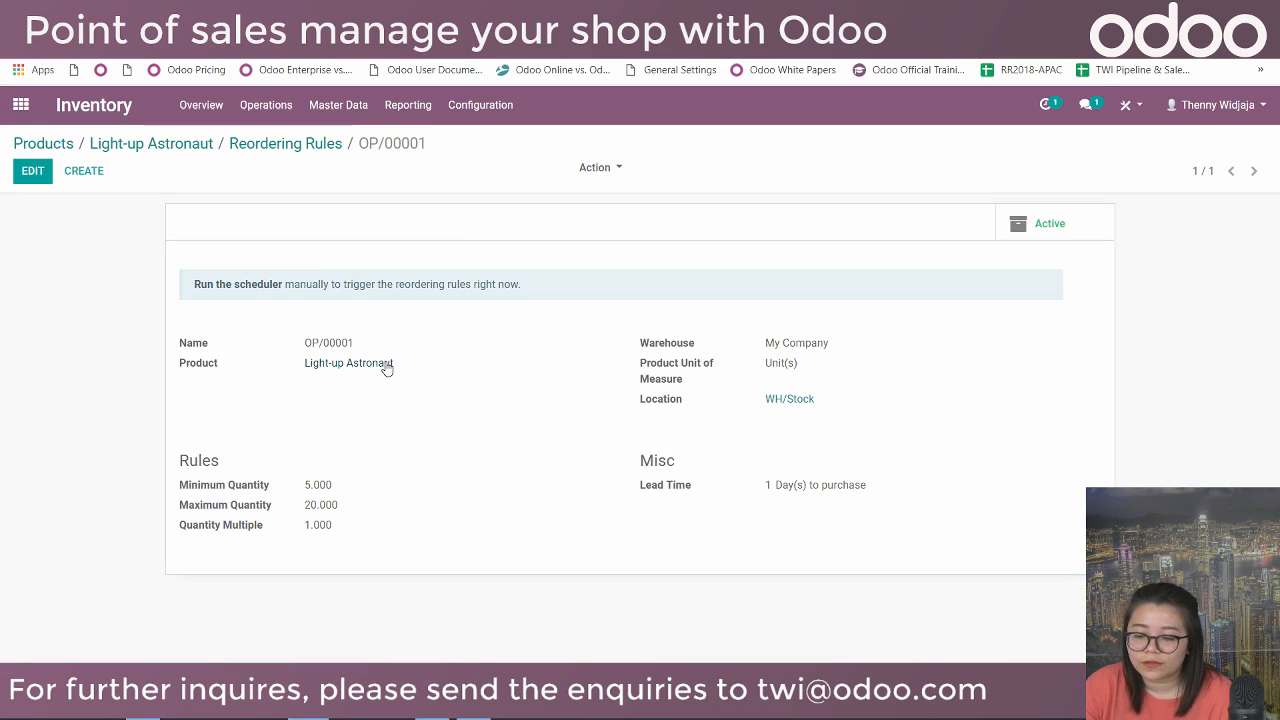
pyautogui.click(386, 367)
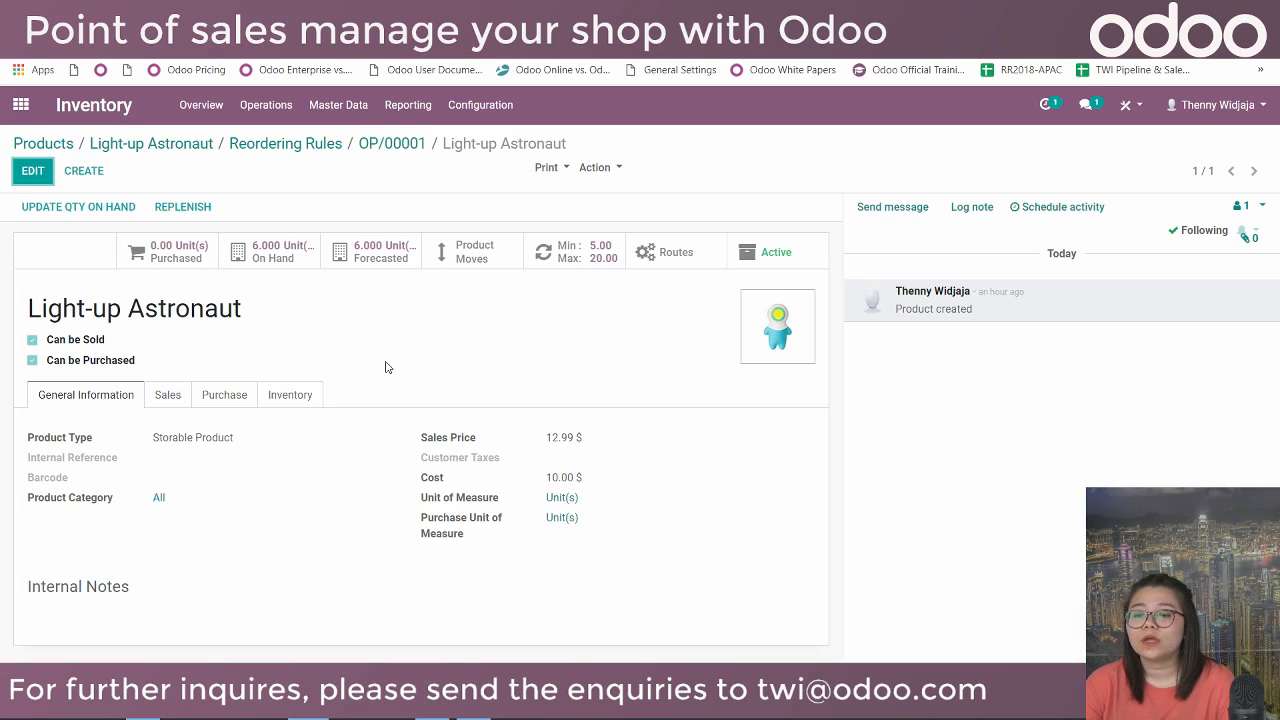
# Add Toy Vendor as Light-up Astronaut's supplier at a price of 8.00 and save the product.
pyautogui.click(288, 397)
pyautogui.click(215, 395)
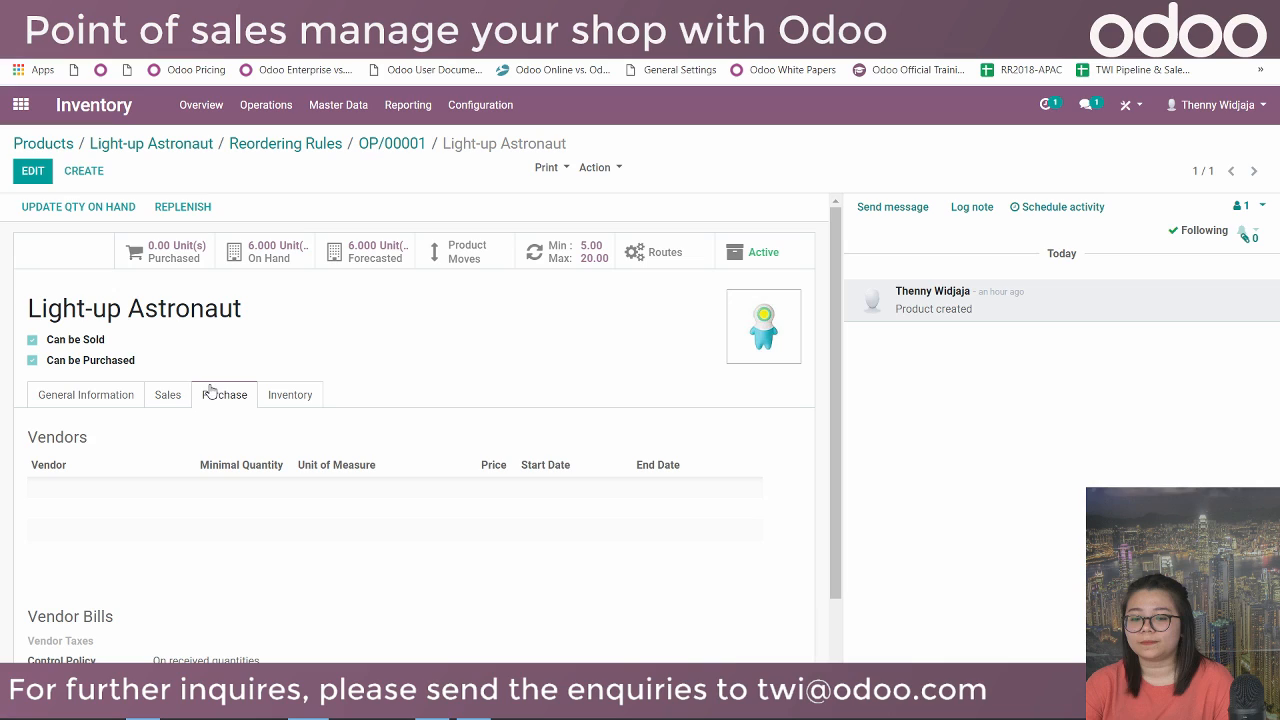
pyautogui.click(24, 171)
pyautogui.scroll(-2, 60, 400)
pyautogui.click(55, 396)
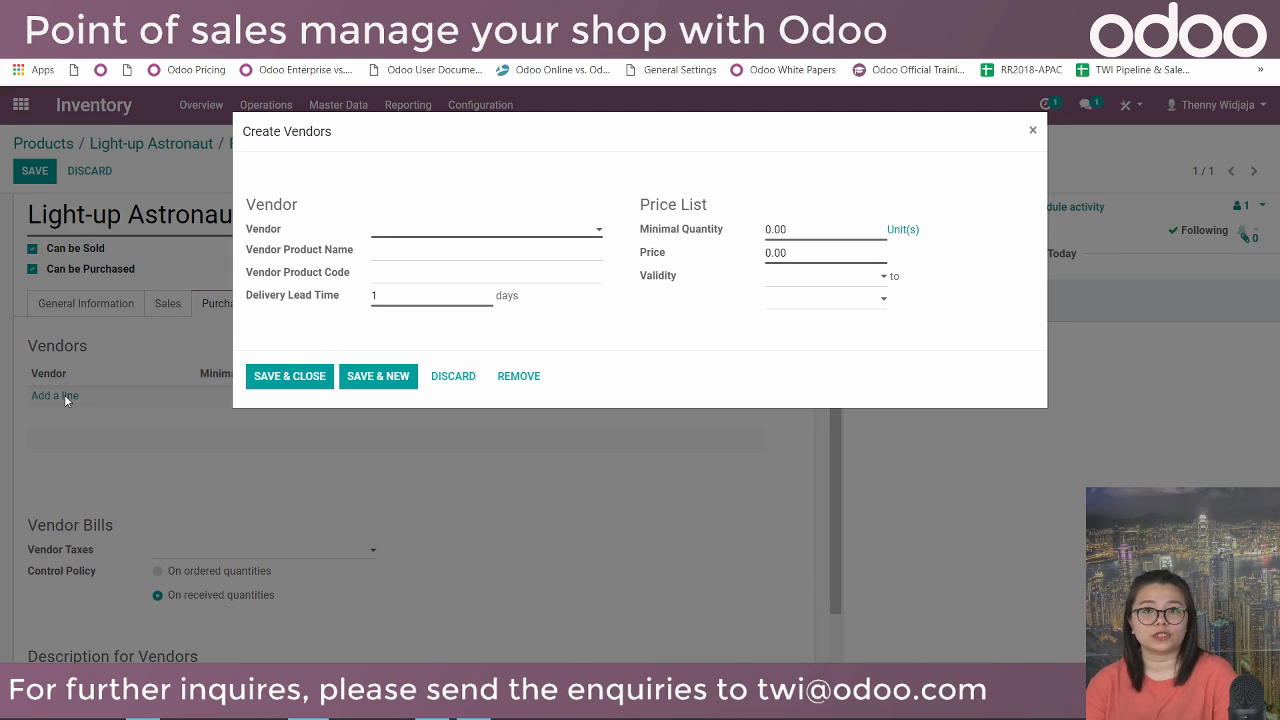
pyautogui.write('Vendo')
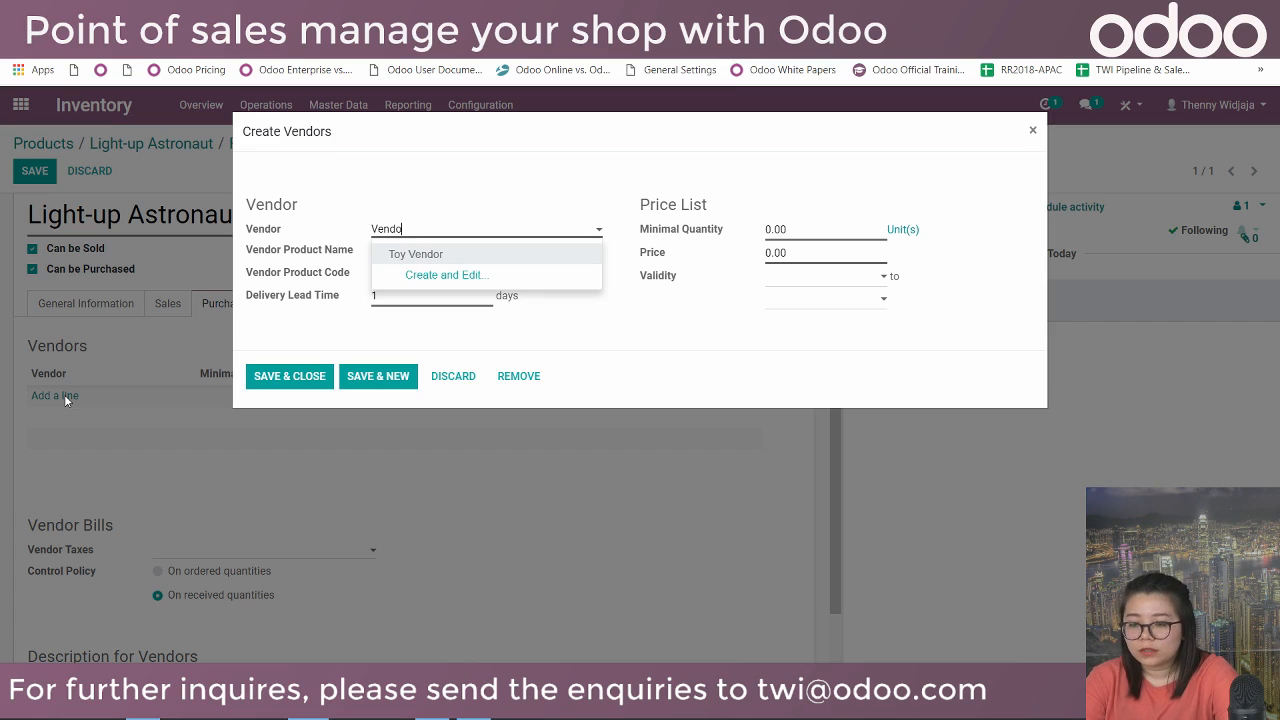
pyautogui.click(415, 254)
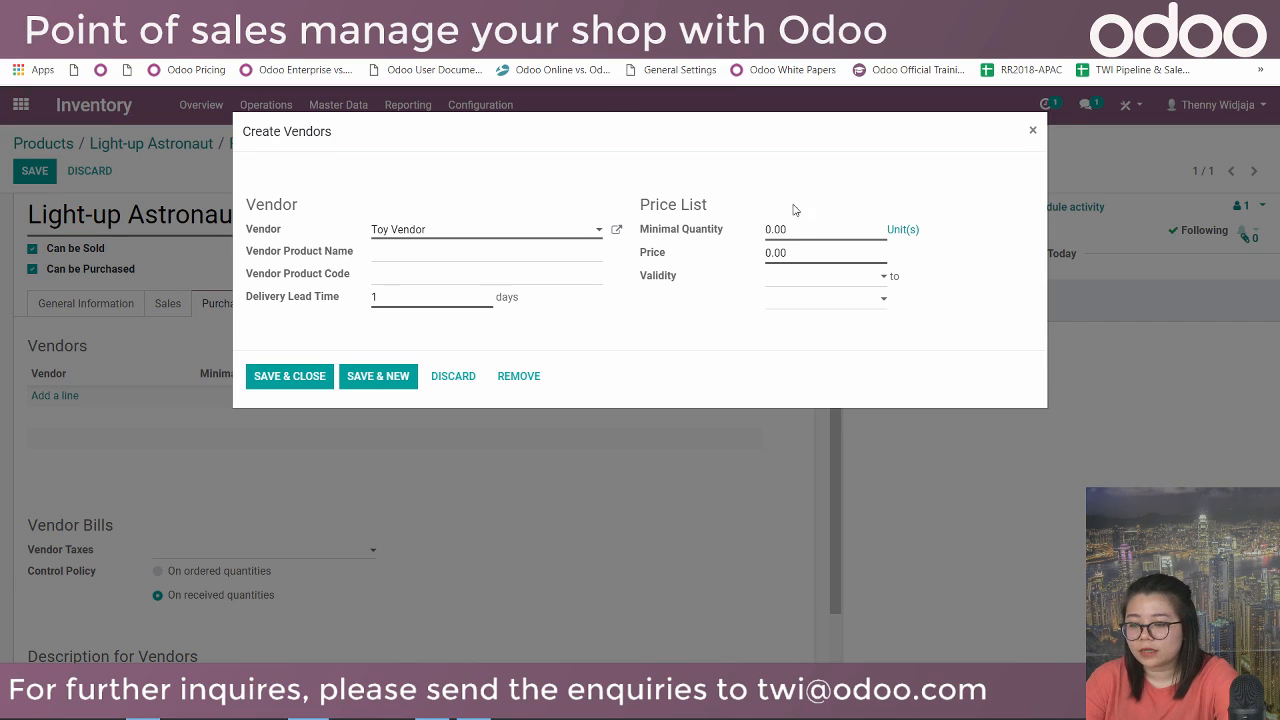
pyautogui.moveTo(766, 252); pyautogui.dragTo(745, 249)
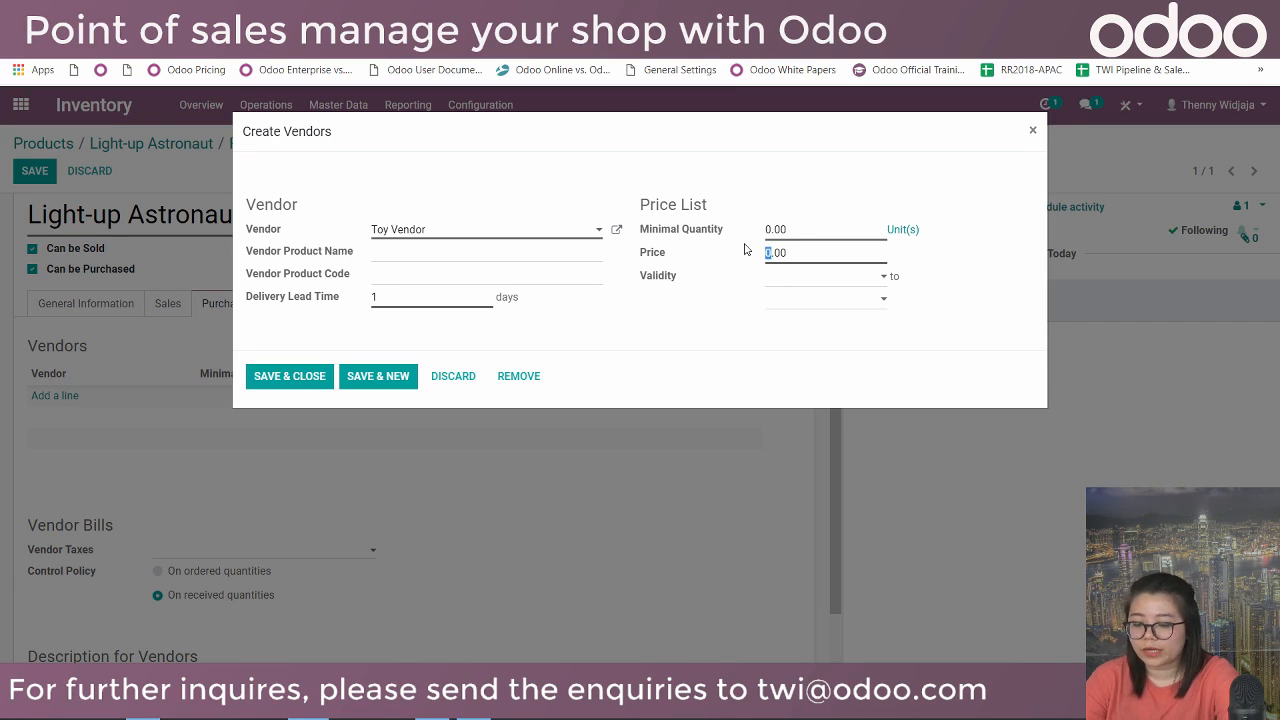
pyautogui.click(256, 385)
pyautogui.click(34, 172)
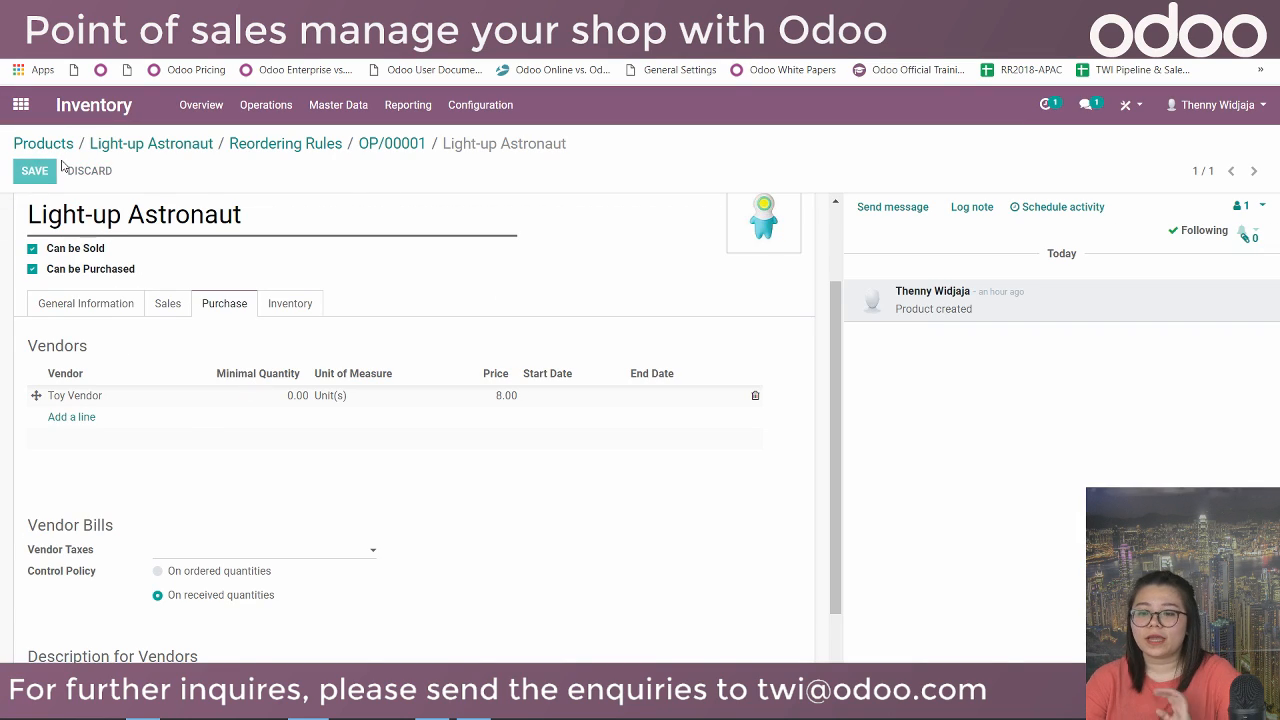
# Run the procurement scheduler from Inventory Operations.
pyautogui.click(256, 109)
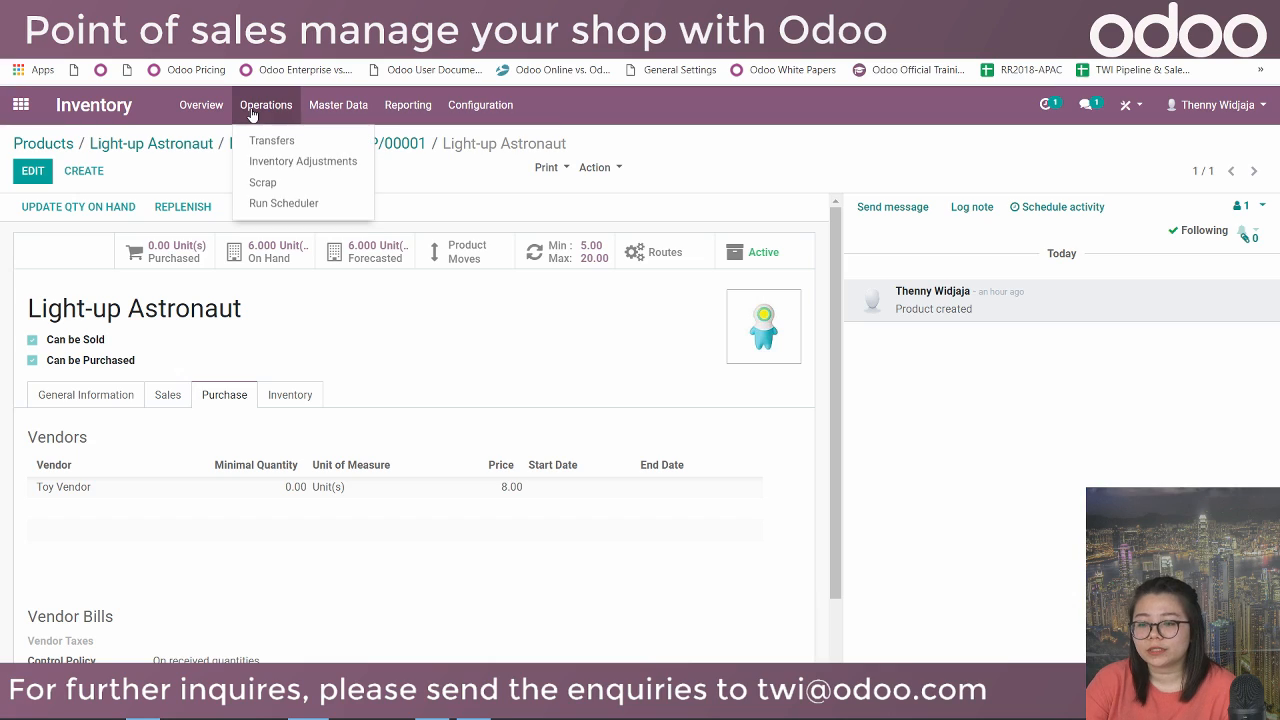
pyautogui.click(272, 205)
pyautogui.click(289, 243)
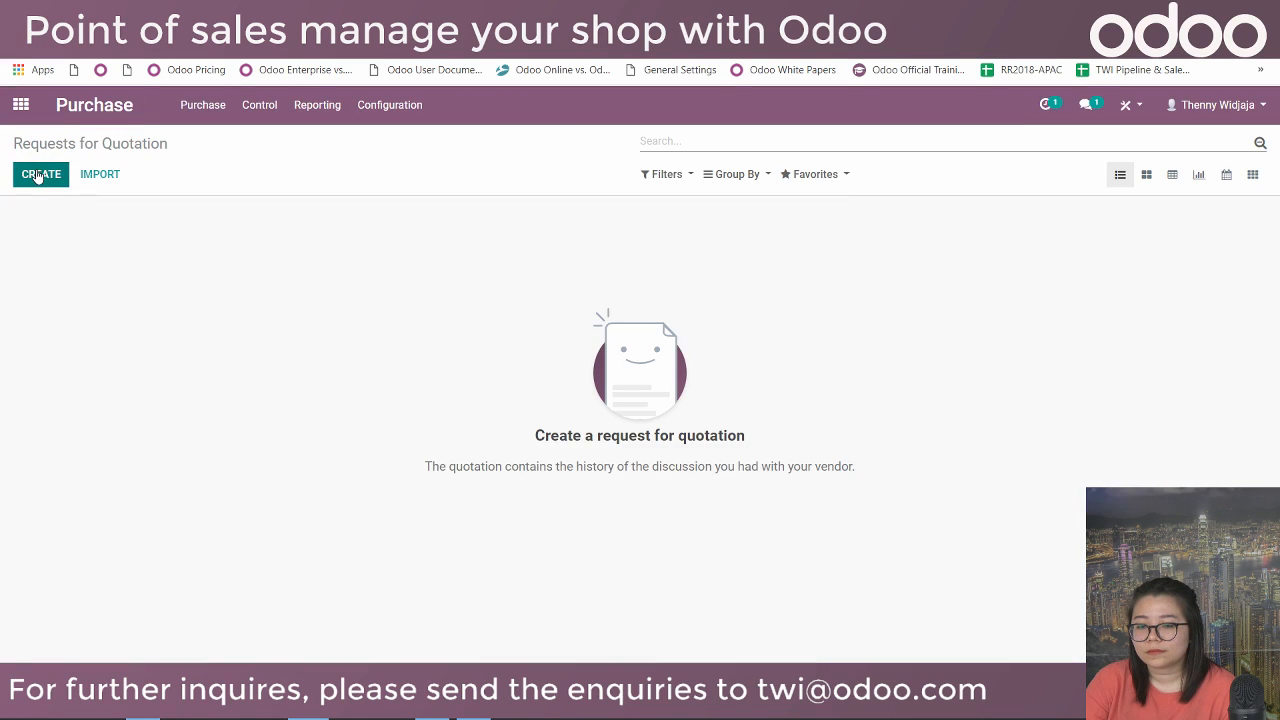
# Reload the RFQ list and open PO00001: 19 Light-up Astronauts from Toy Vendor, 152.00 total.
pyautogui.click(66, 46)
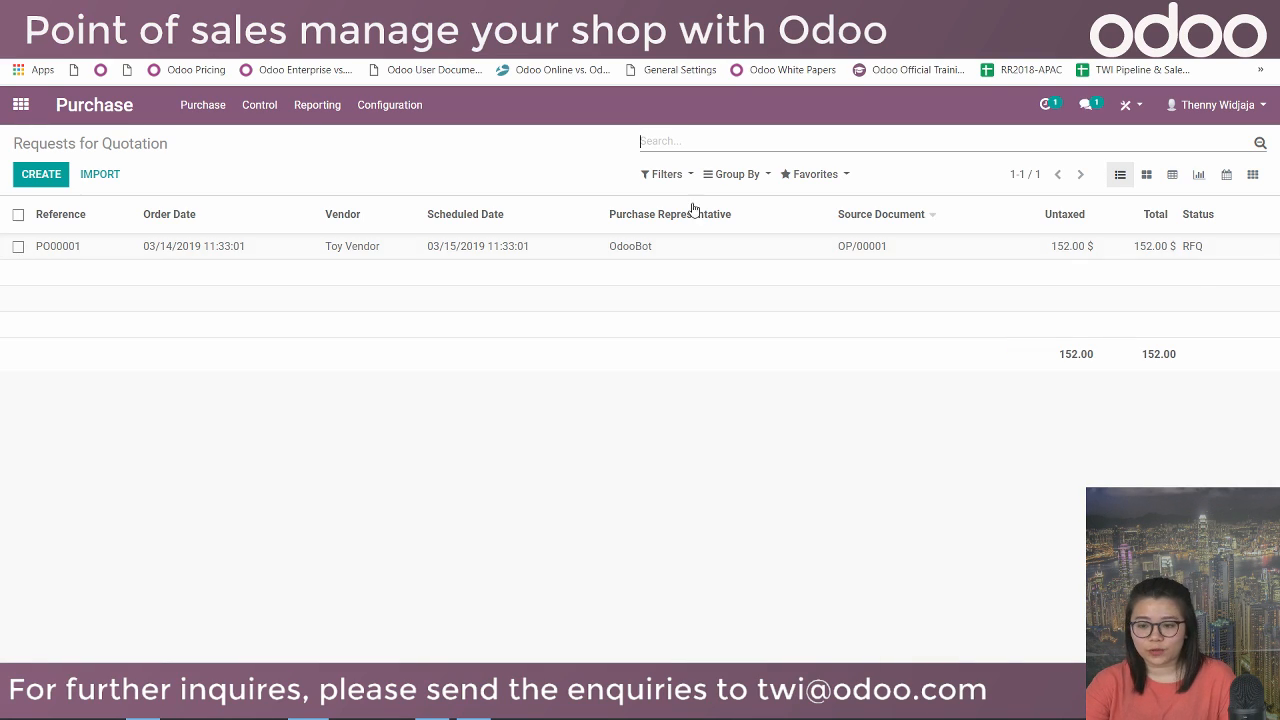
pyautogui.click(197, 251)
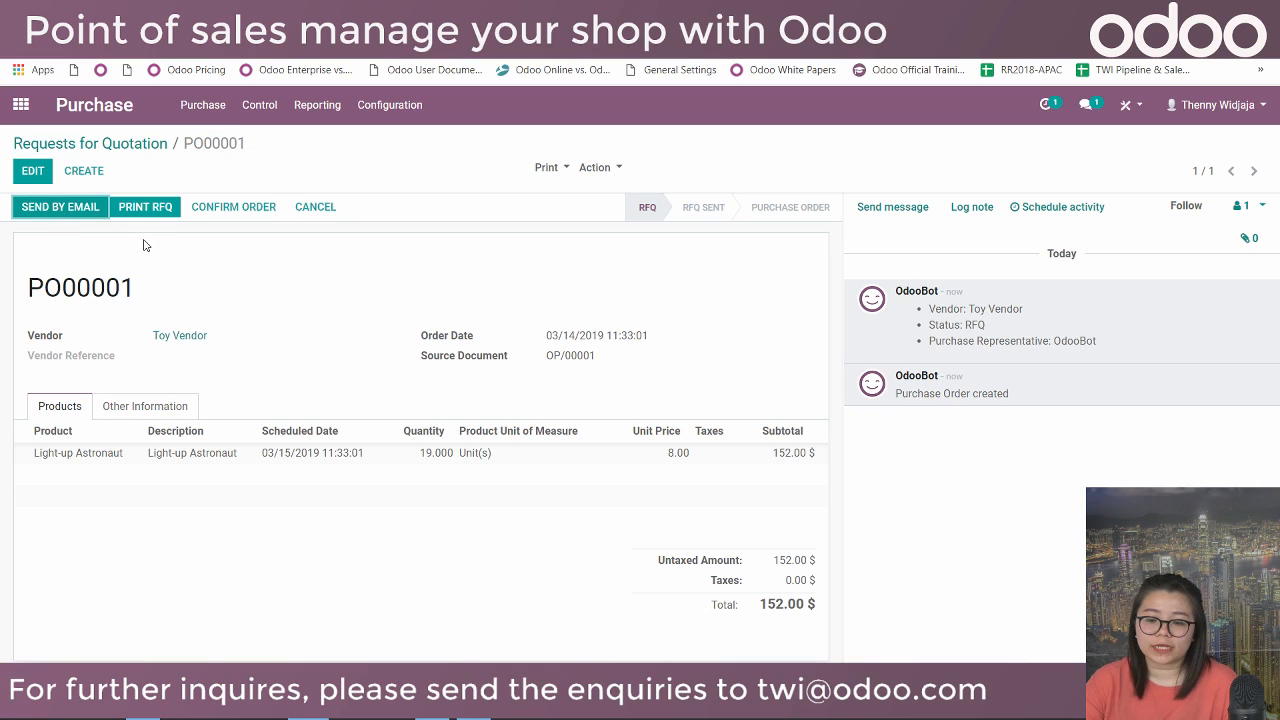
pyautogui.click(62, 214)
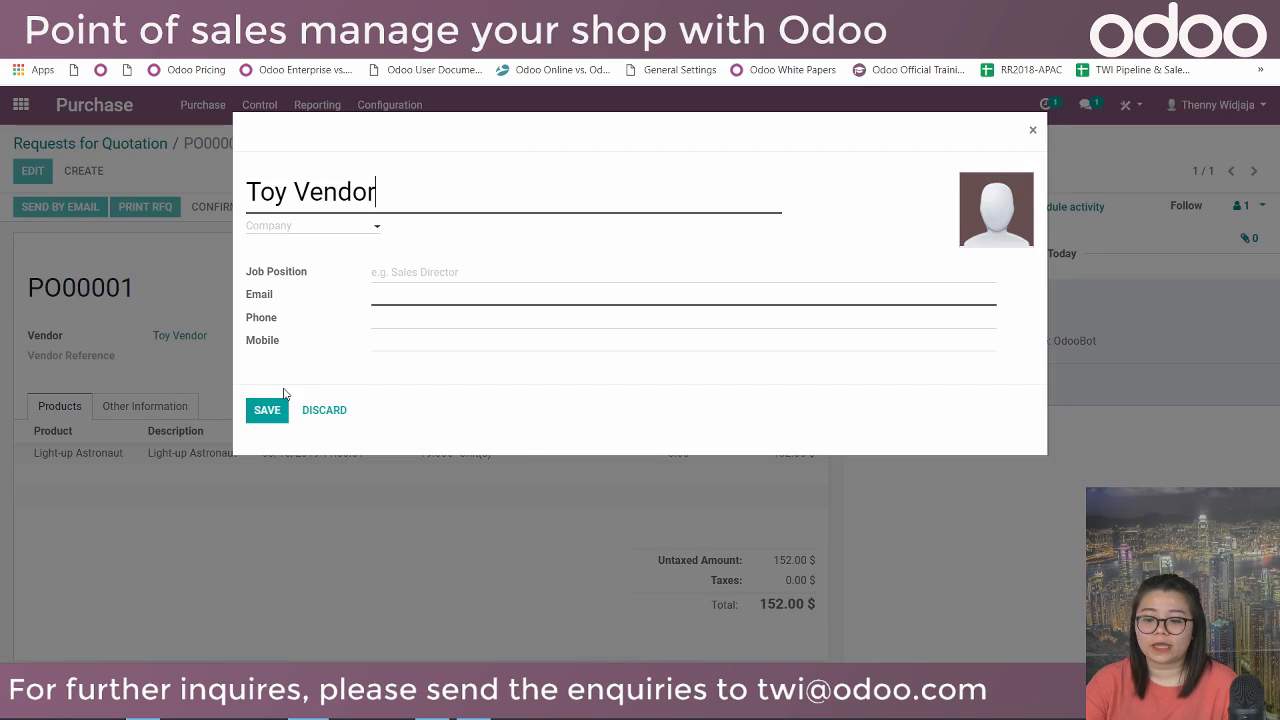
# Save Toy Vendor's e-mail address, send them RFQ PO00001, and confirm it as an order.
pyautogui.click(388, 294)
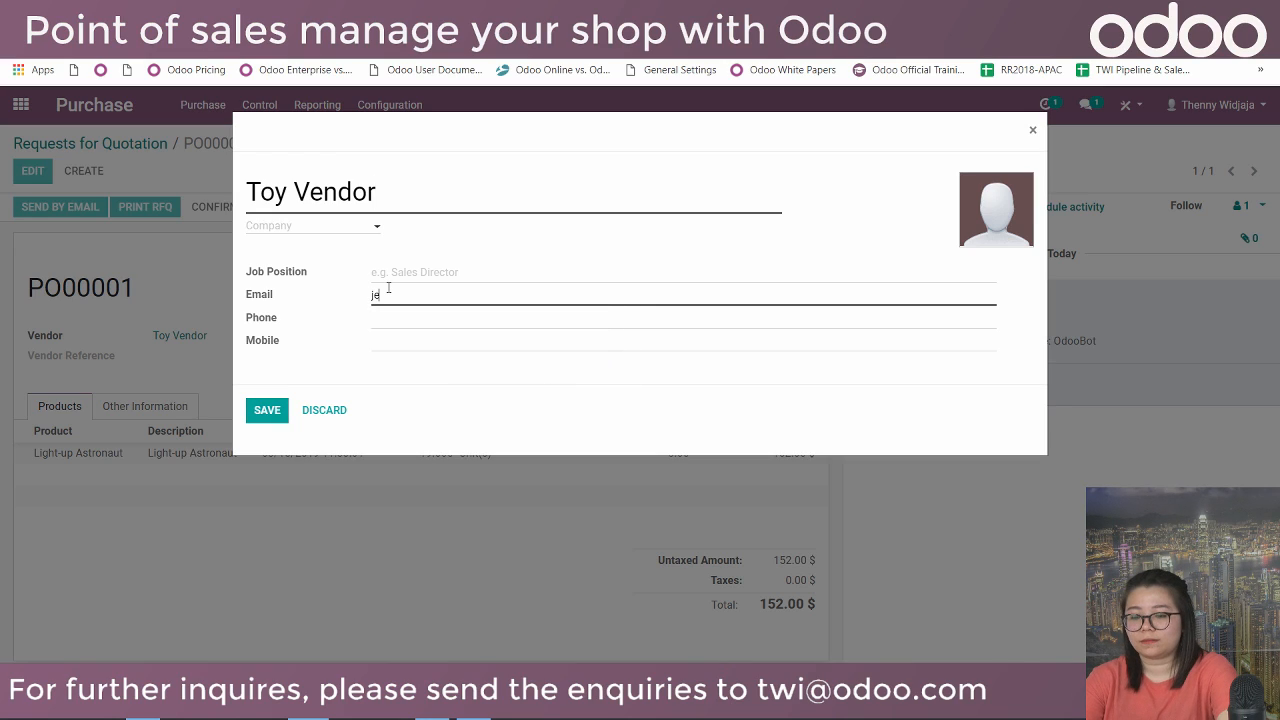
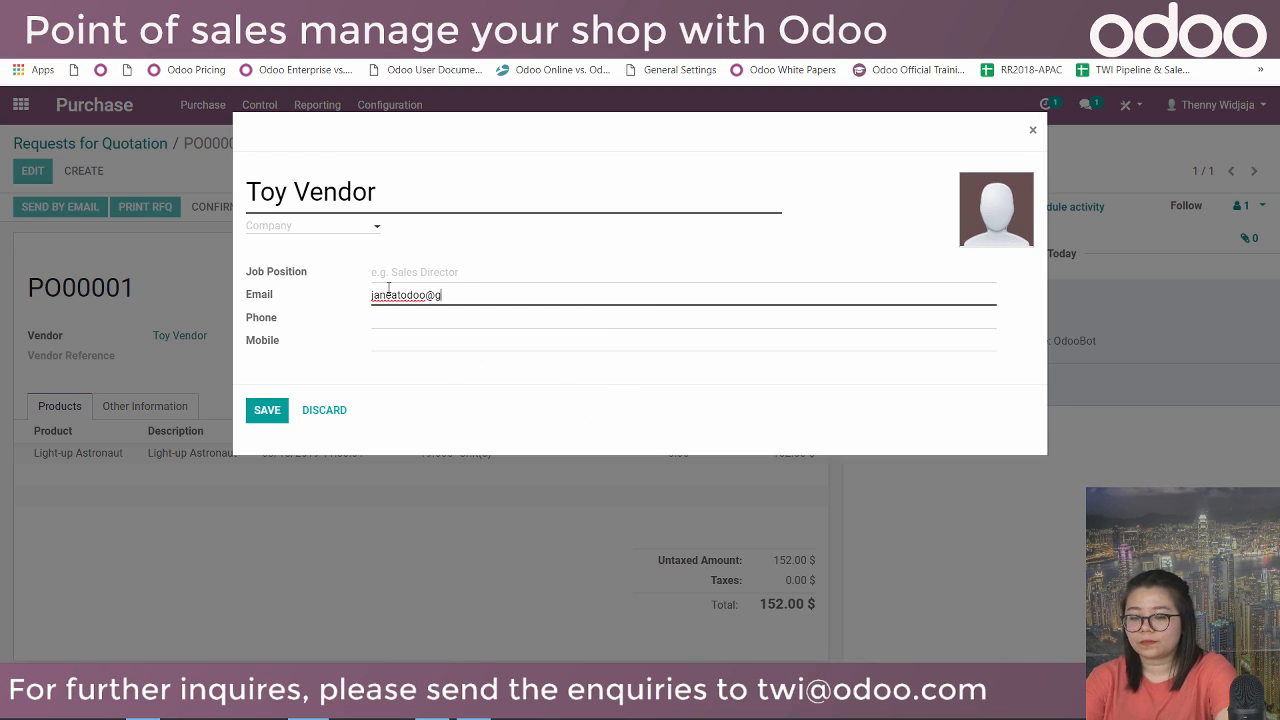
pyautogui.click(270, 410)
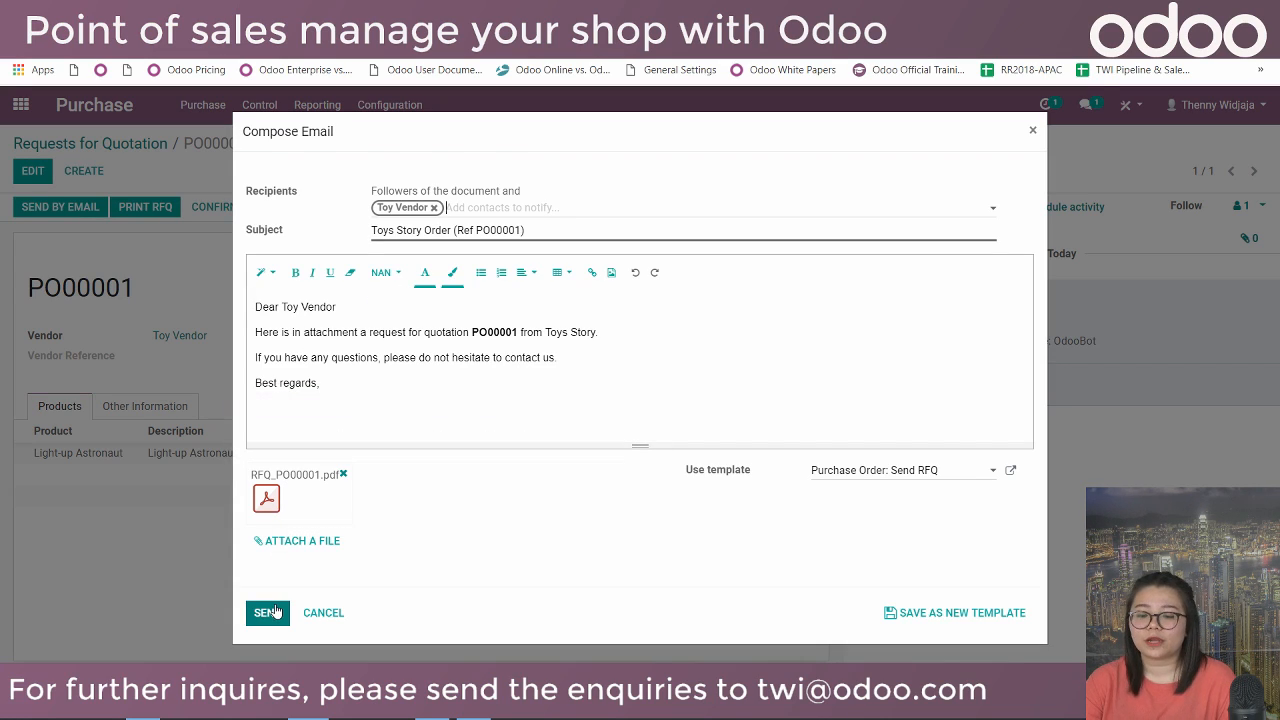
pyautogui.click(276, 612)
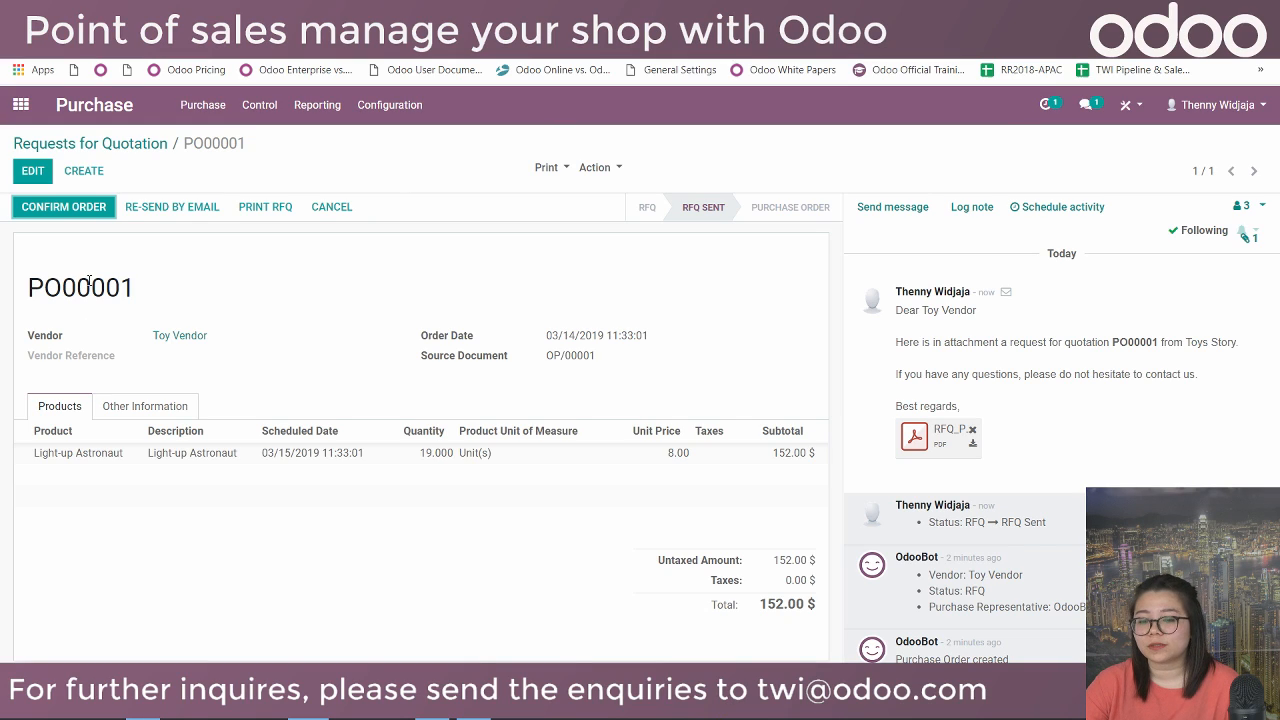
pyautogui.click(78, 207)
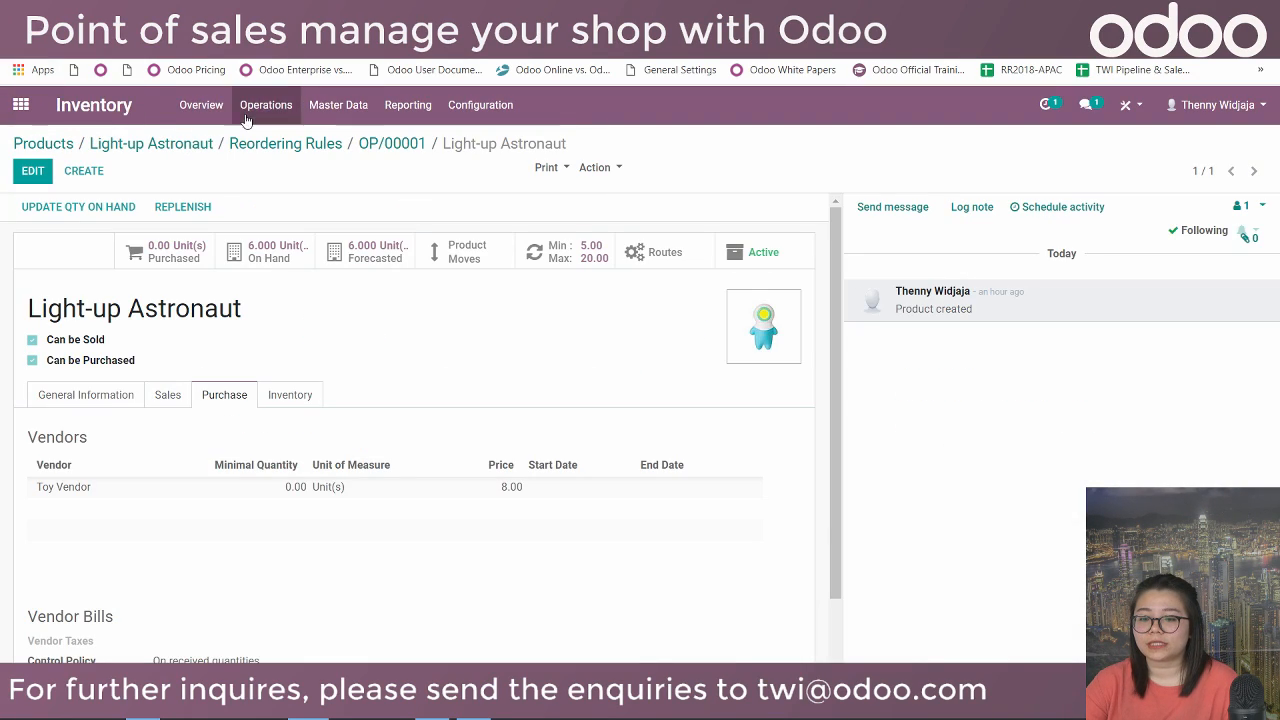
# Validate receipt WH/IN/00001 from PO00001, receiving 19 Light-up Astronauts into WH/Stock.
pyautogui.click(218, 112)
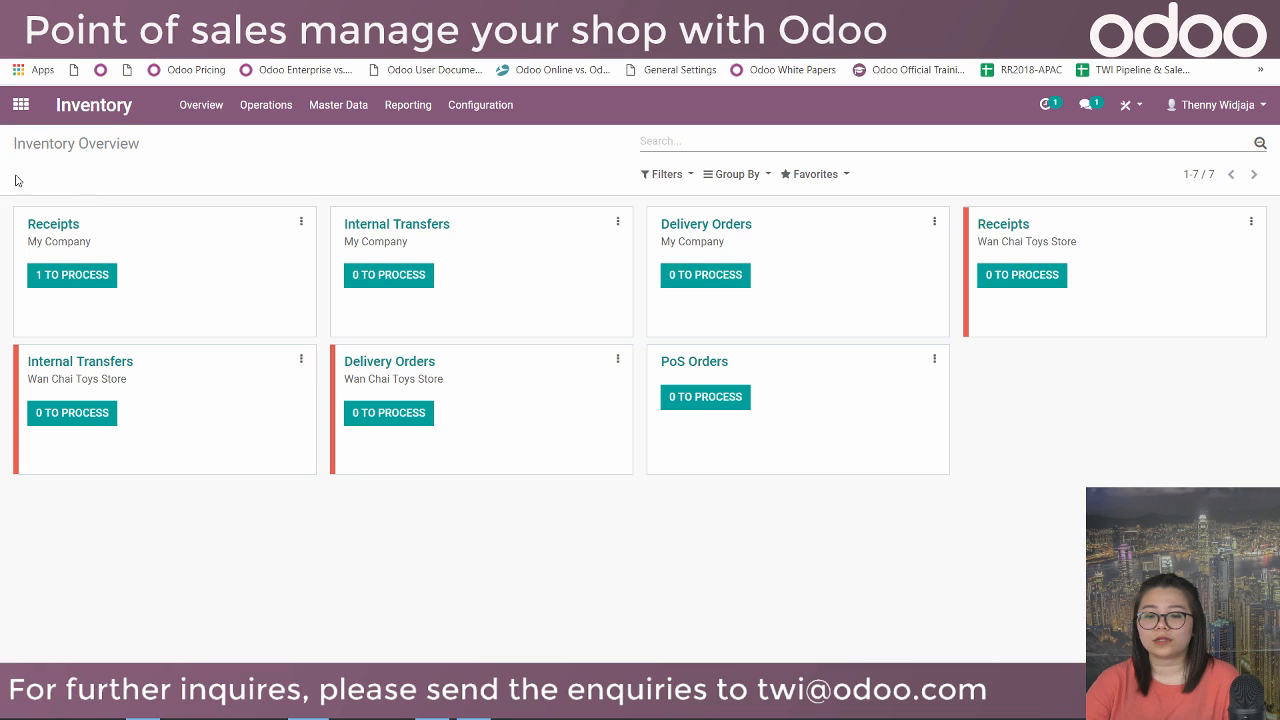
pyautogui.click(73, 287)
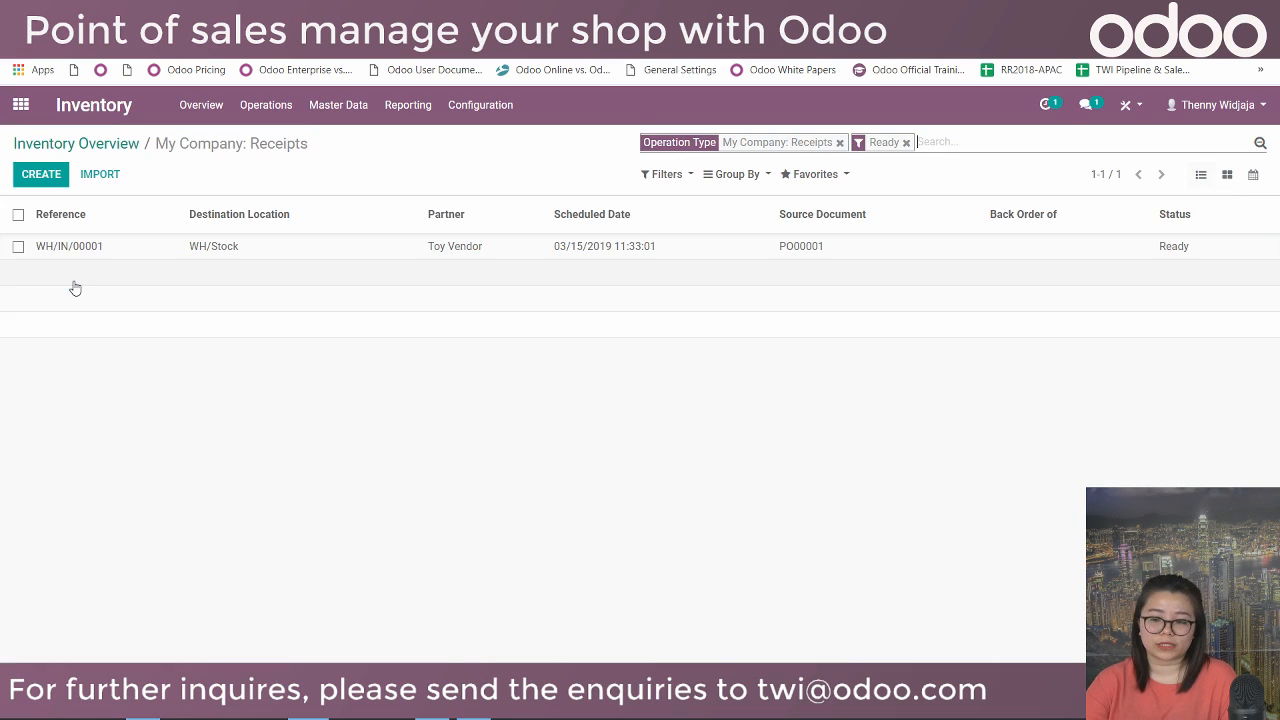
pyautogui.click(444, 252)
pyautogui.moveTo(24, 268); pyautogui.dragTo(200, 285)
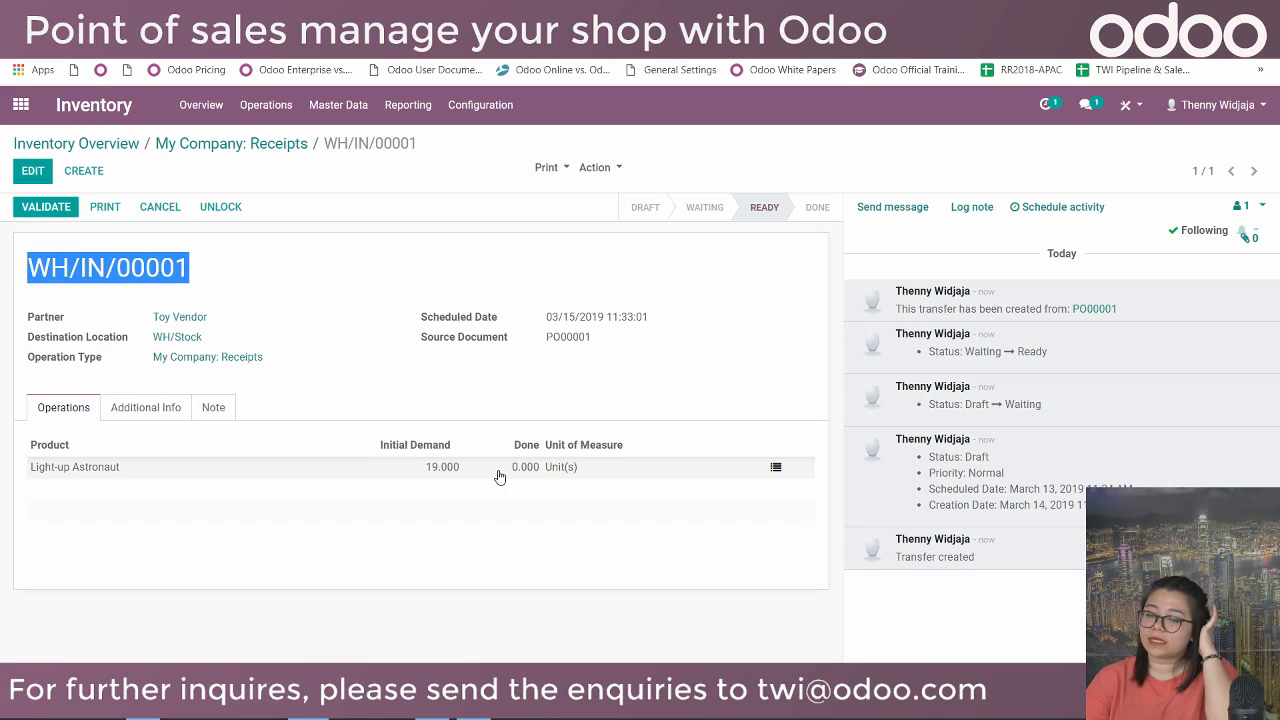
pyautogui.moveTo(544, 340); pyautogui.dragTo(600, 343)
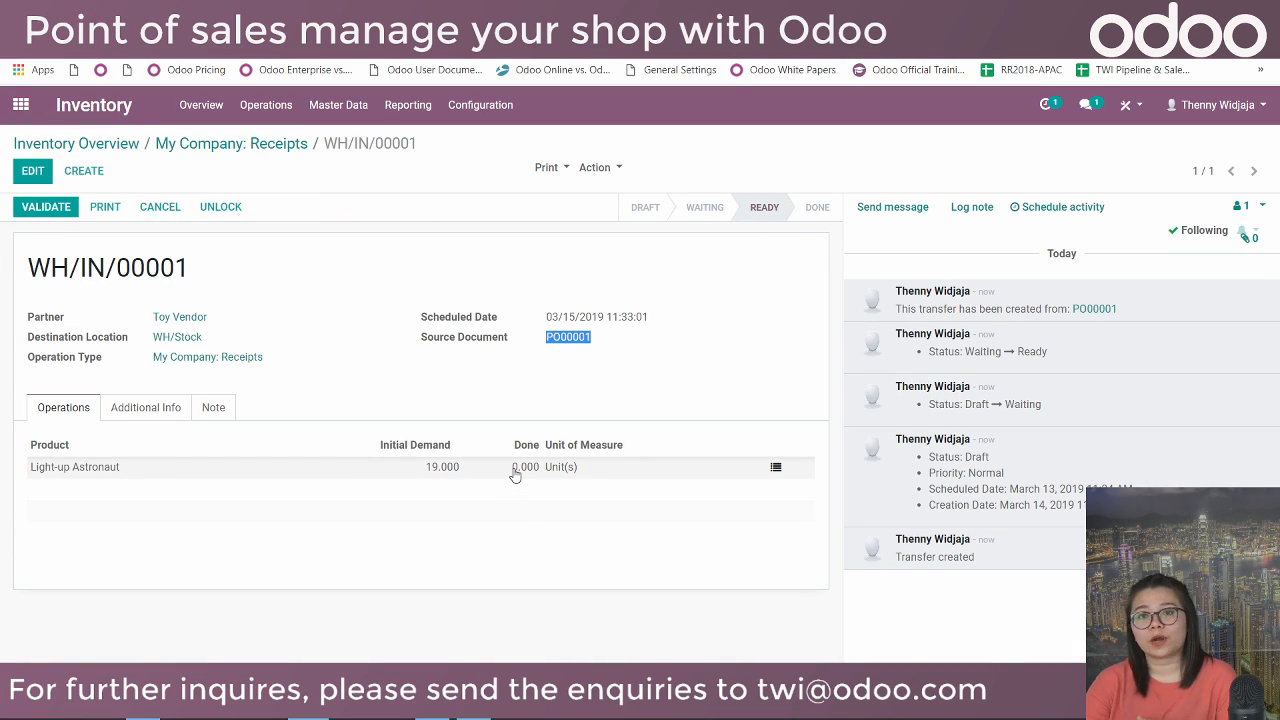
pyautogui.click(50, 207)
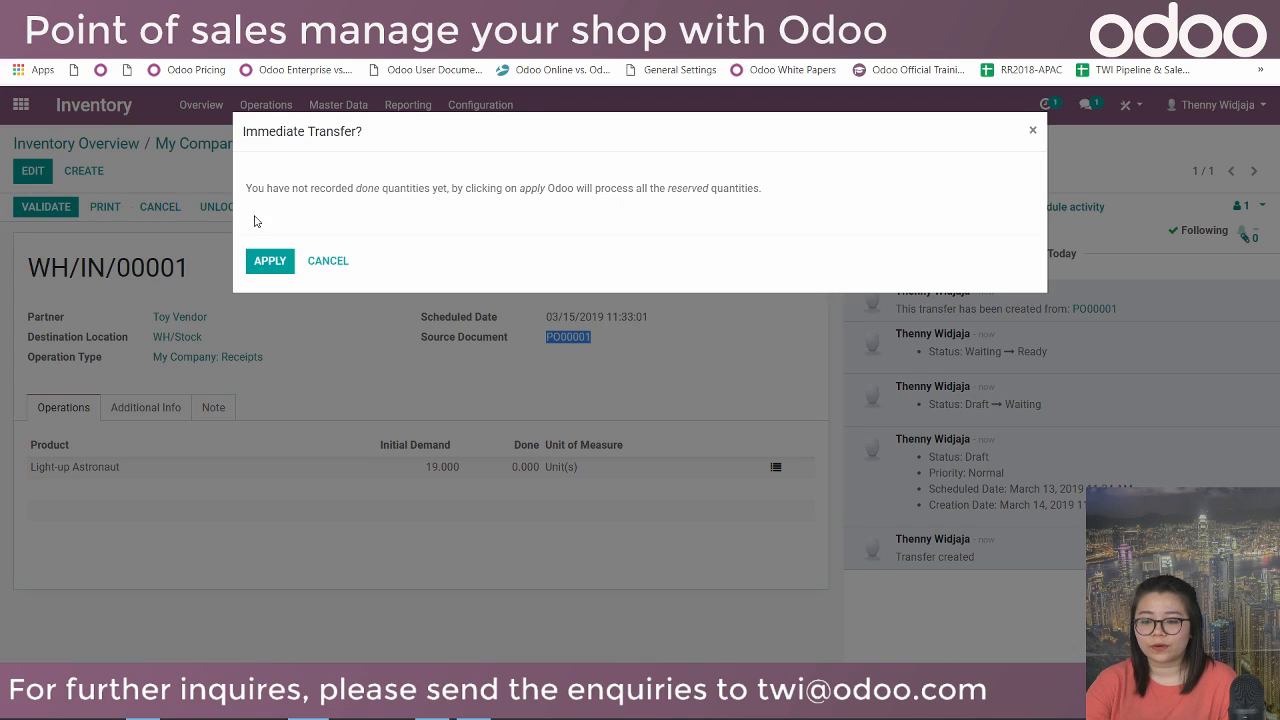
pyautogui.click(270, 261)
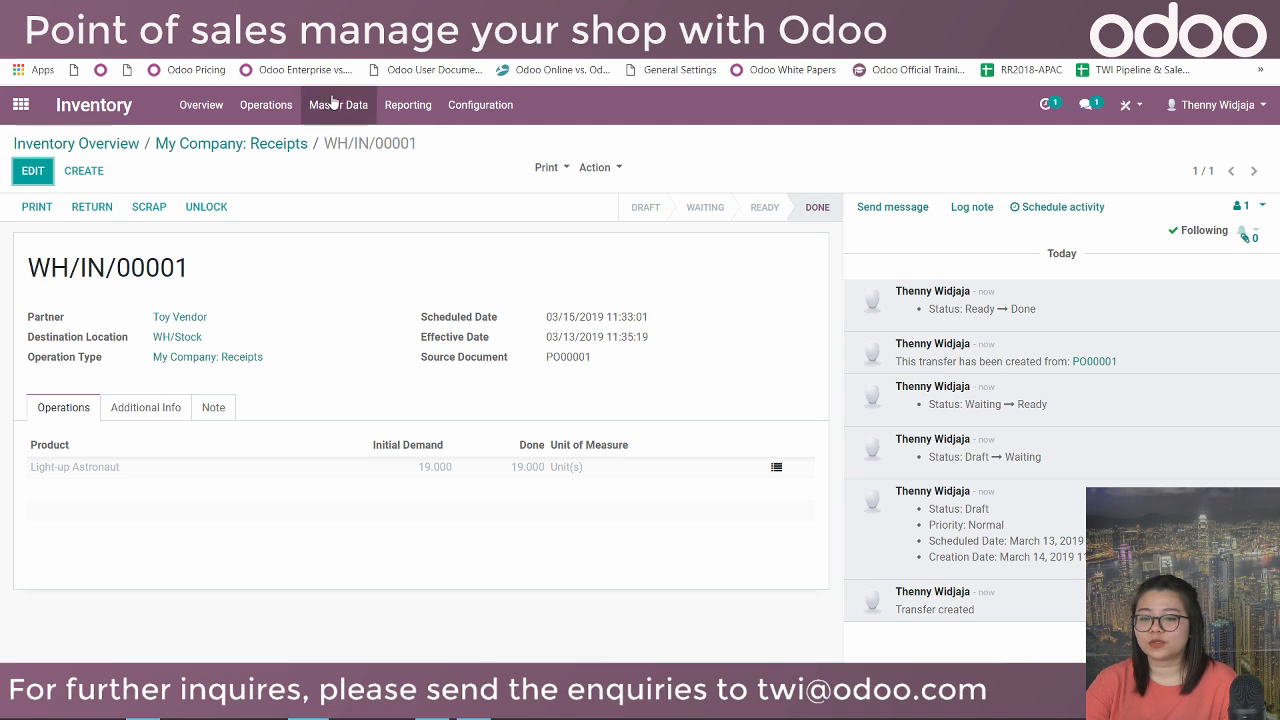
pyautogui.click(408, 104)
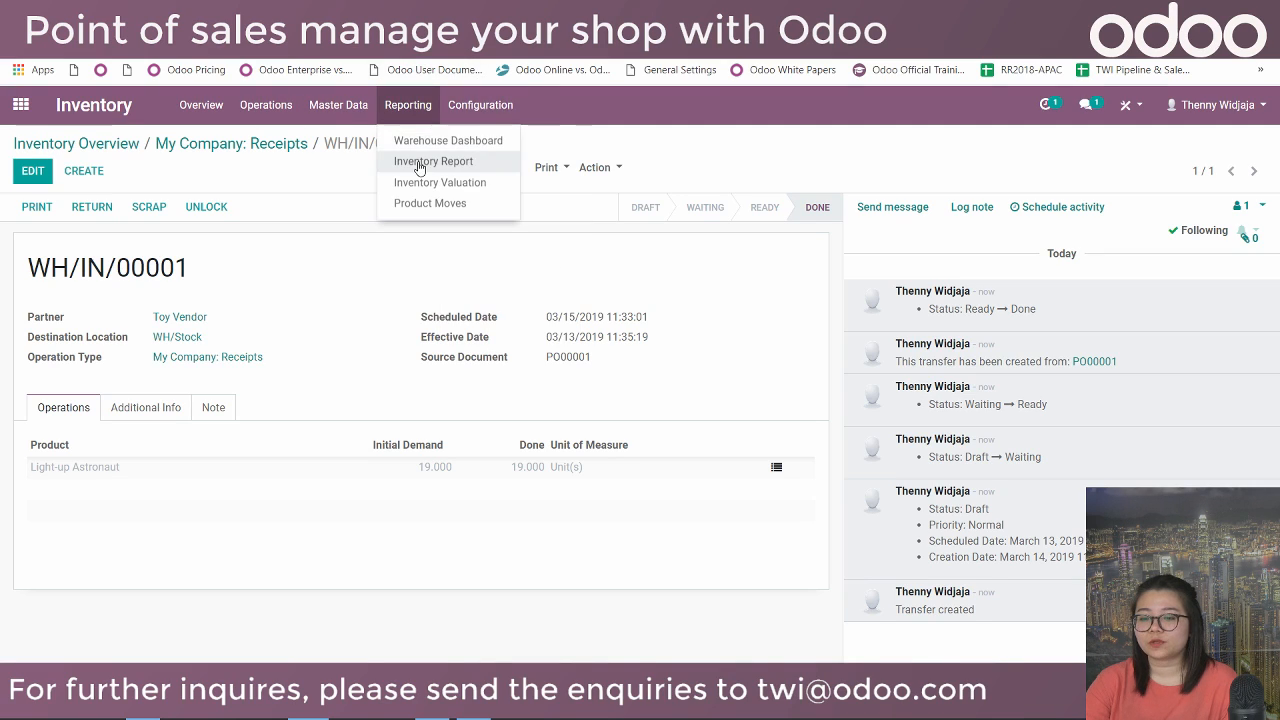
# Verify Light-up Astronaut at 25 (20 in WH/Stock) in the Inventory Report, then show slide 12 Q&A.
pyautogui.click(419, 165)
pyautogui.click(424, 313)
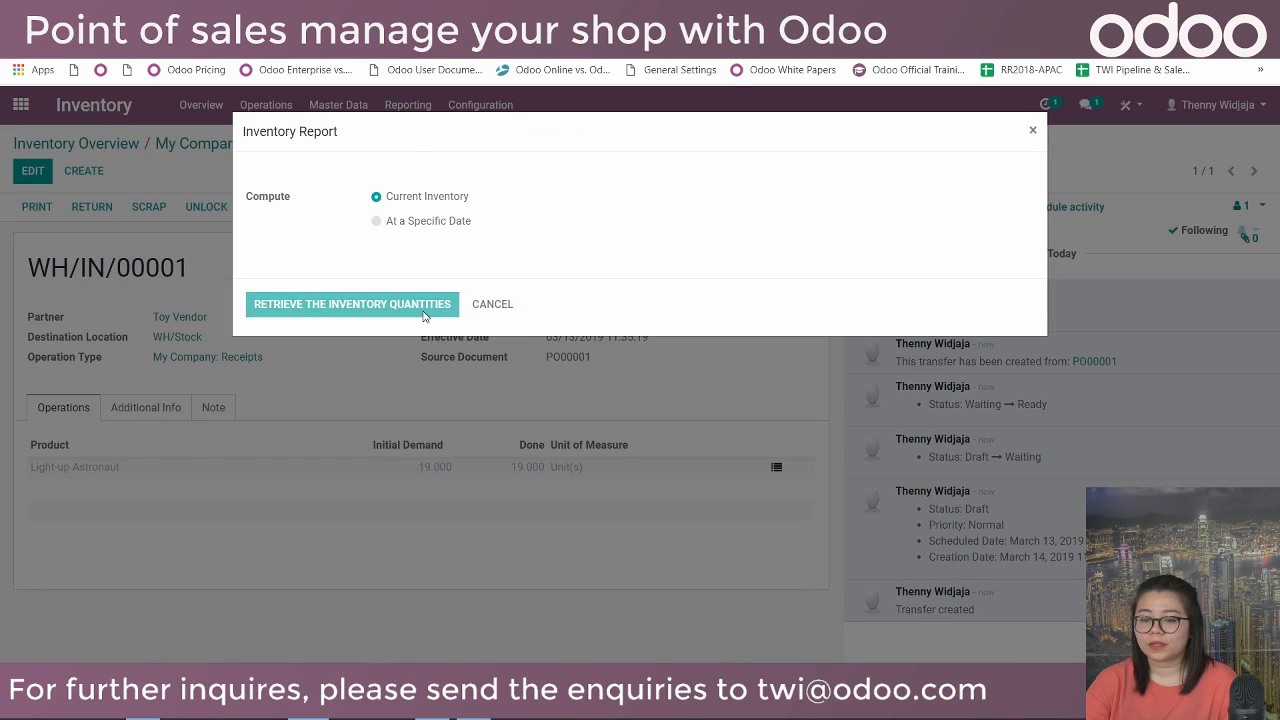
pyautogui.click(126, 303)
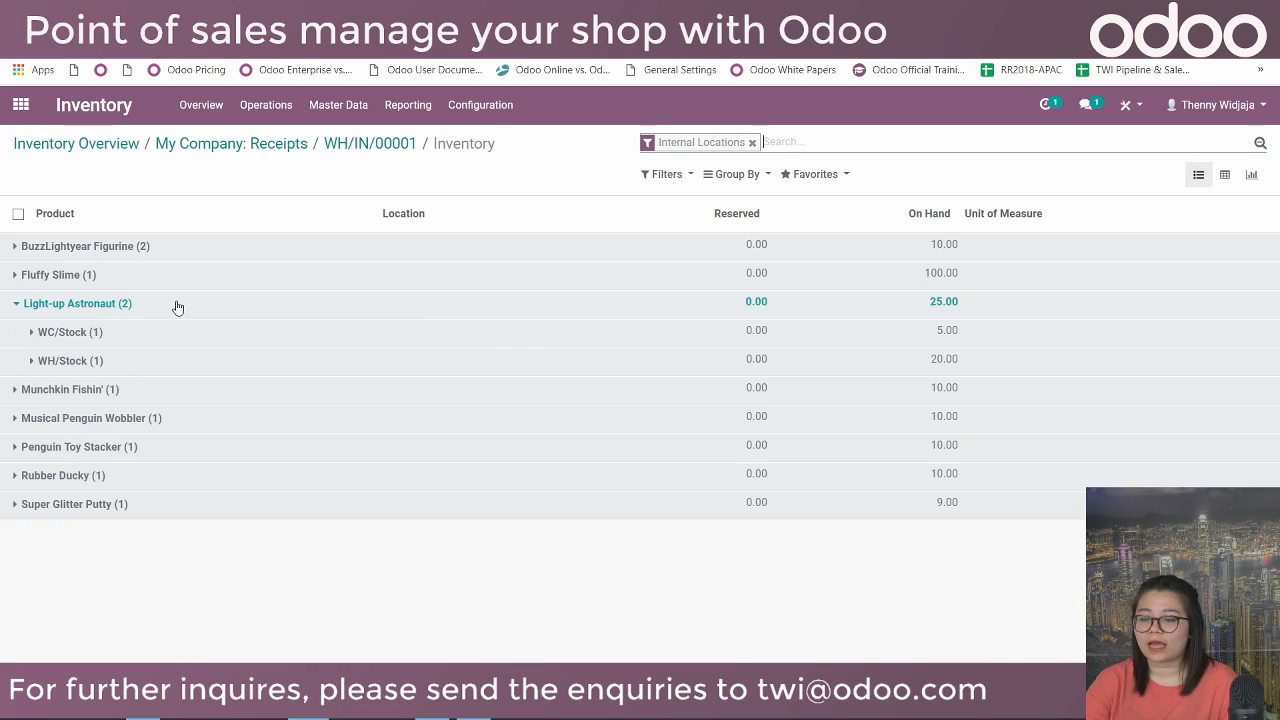
pyautogui.moveTo(40, 362); pyautogui.dragTo(108, 371)
pyautogui.click(108, 370)
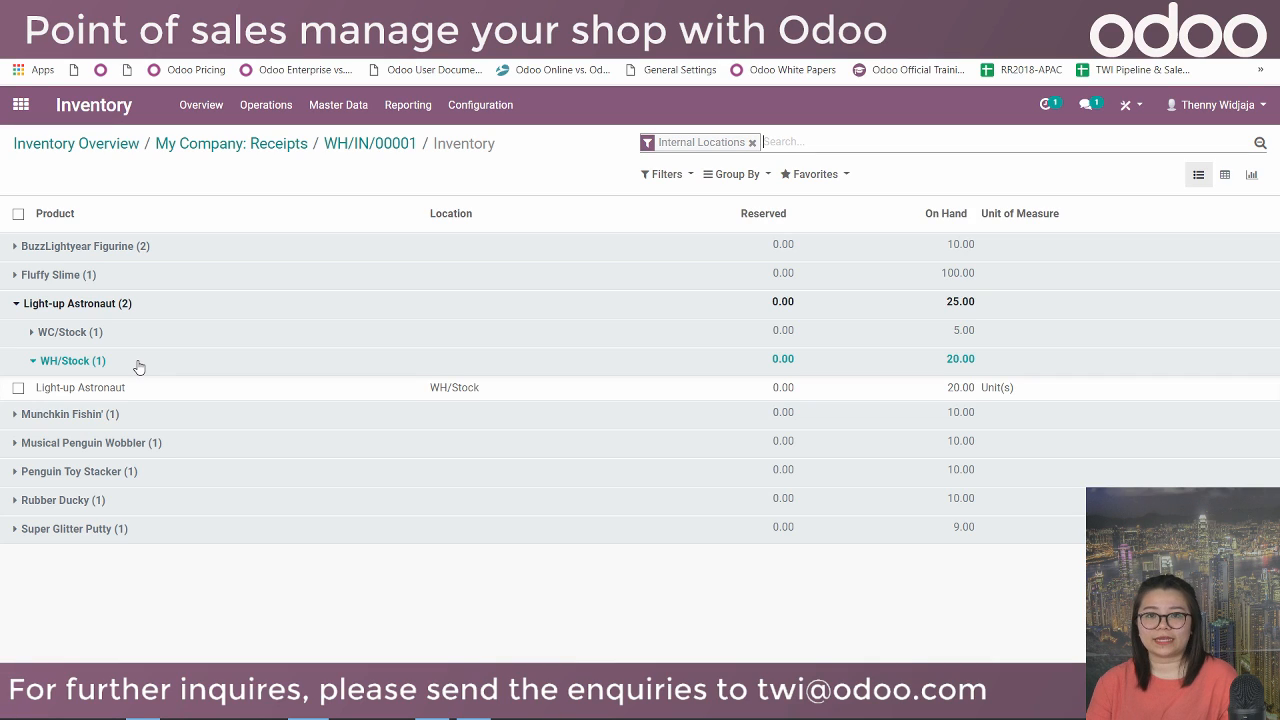
pyautogui.click(170, 14)
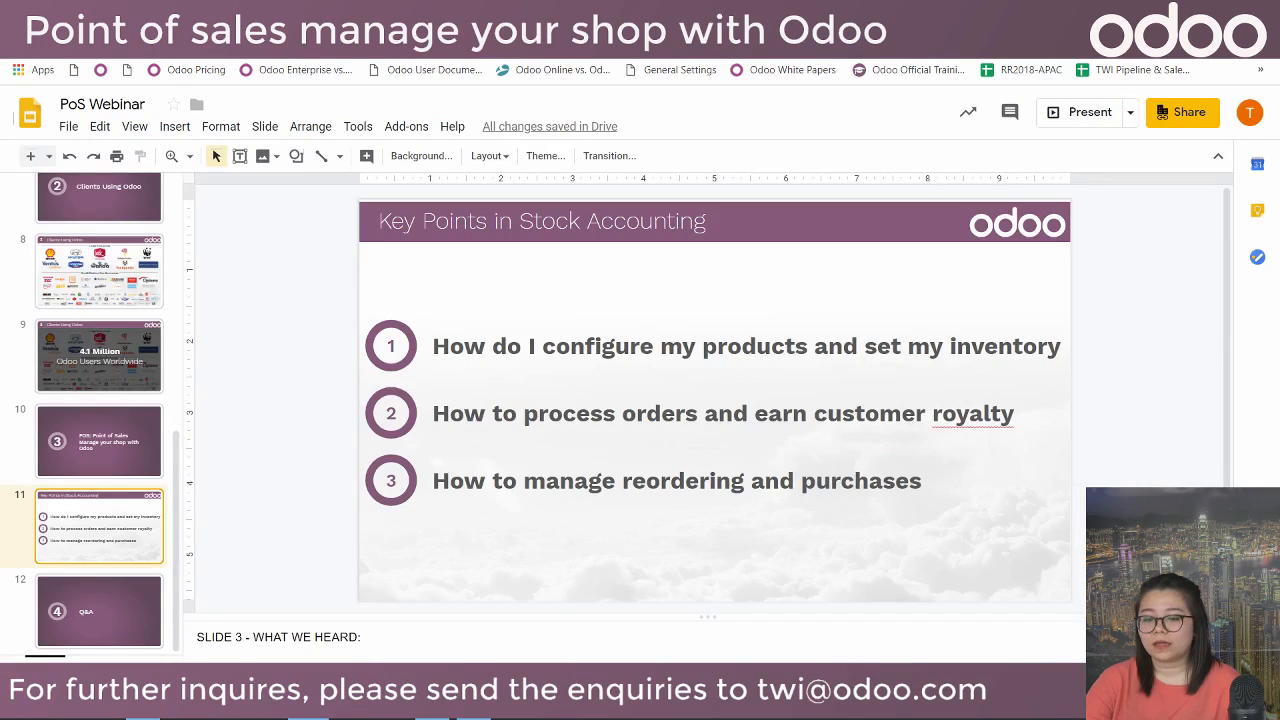
pyautogui.click(115, 606)
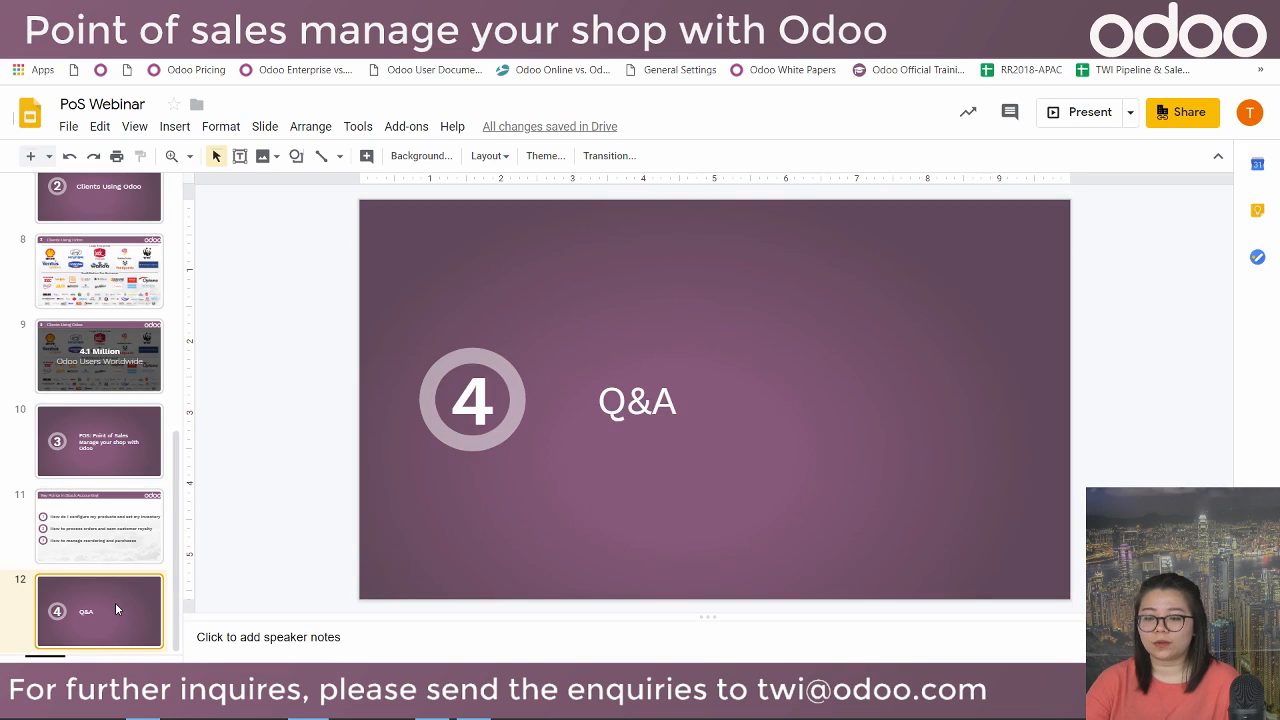